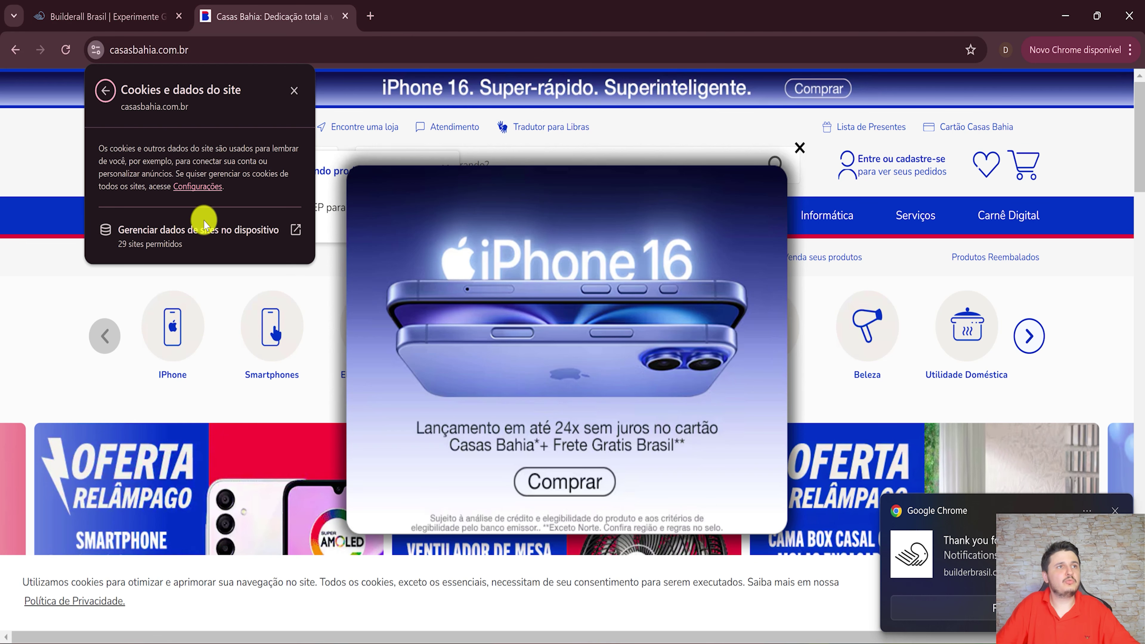
Review the stored site data for casasbahia.com.br and builderbrasil.com.br, then close the data list.
{"action": "left_click", "coordinate": [230, 230]}
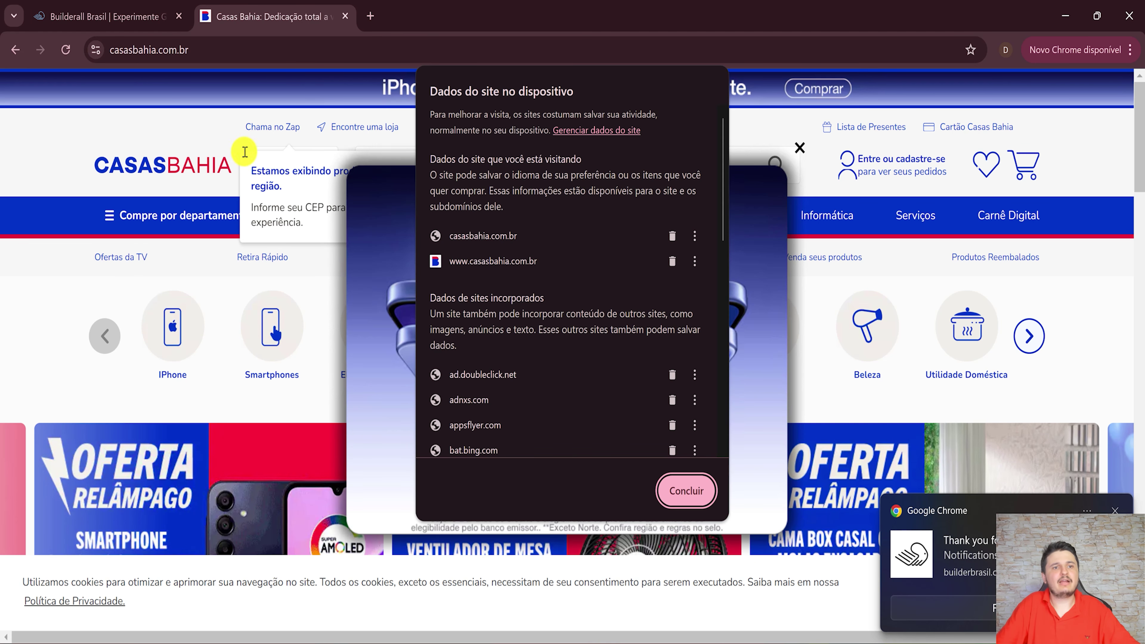
{"action": "left_click", "coordinate": [83, 13]}
{"action": "left_click", "coordinate": [95, 50]}
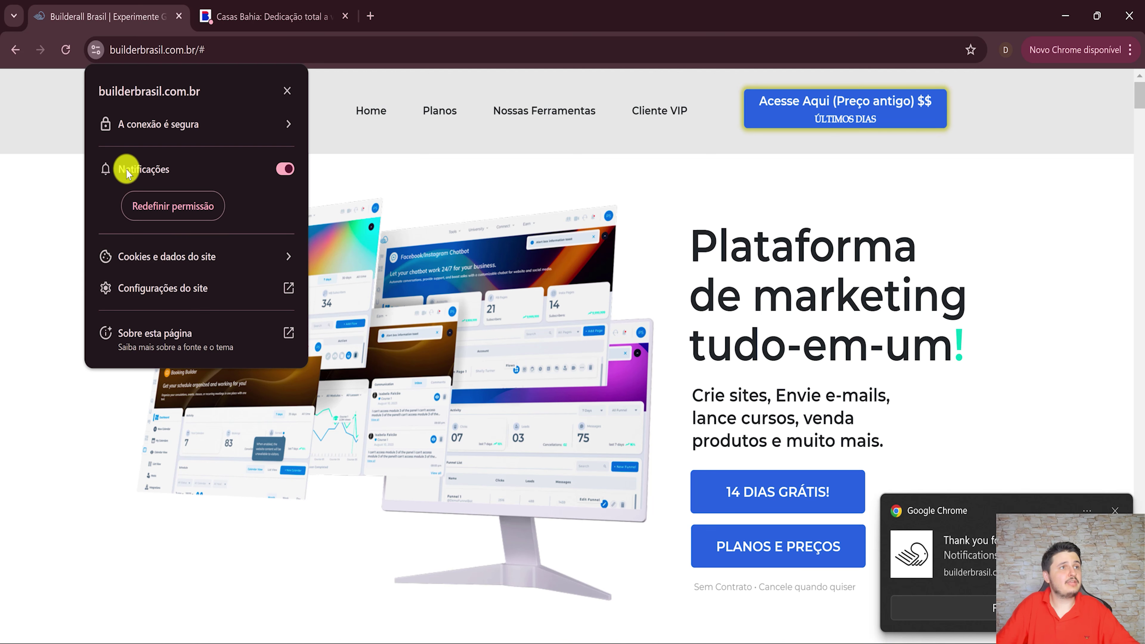
{"action": "left_click", "coordinate": [168, 256]}
{"action": "left_click", "coordinate": [204, 229]}
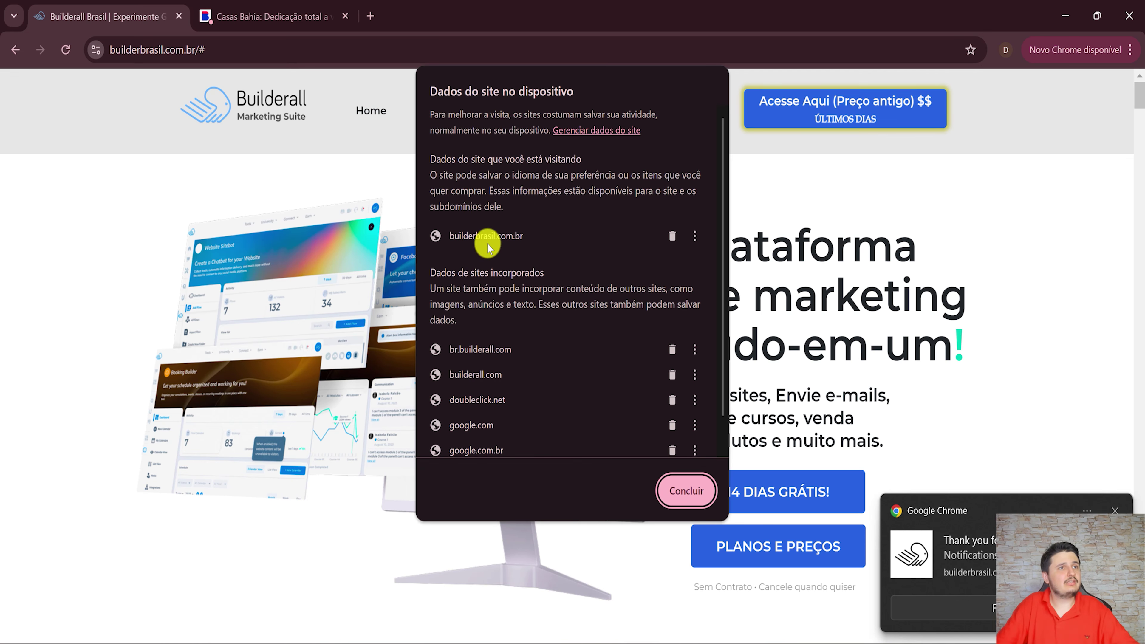
{"action": "left_click", "coordinate": [673, 493]}
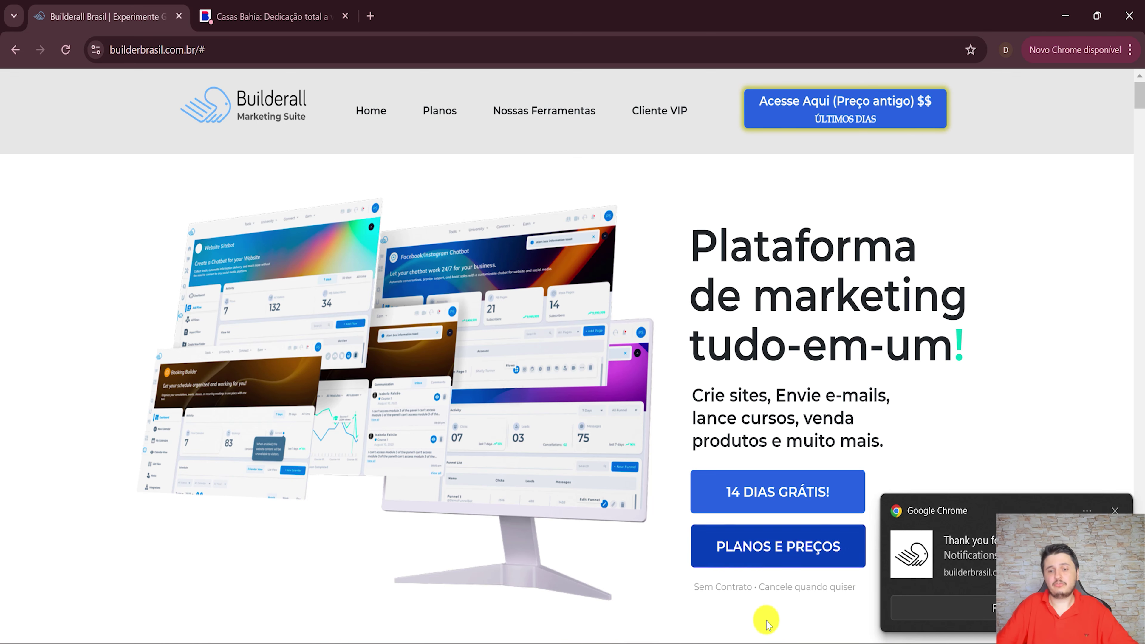
Preview the push-notification form for the builderbrasil.com.br site, then close it.
{"action": "key", "text": "alt+Tab"}
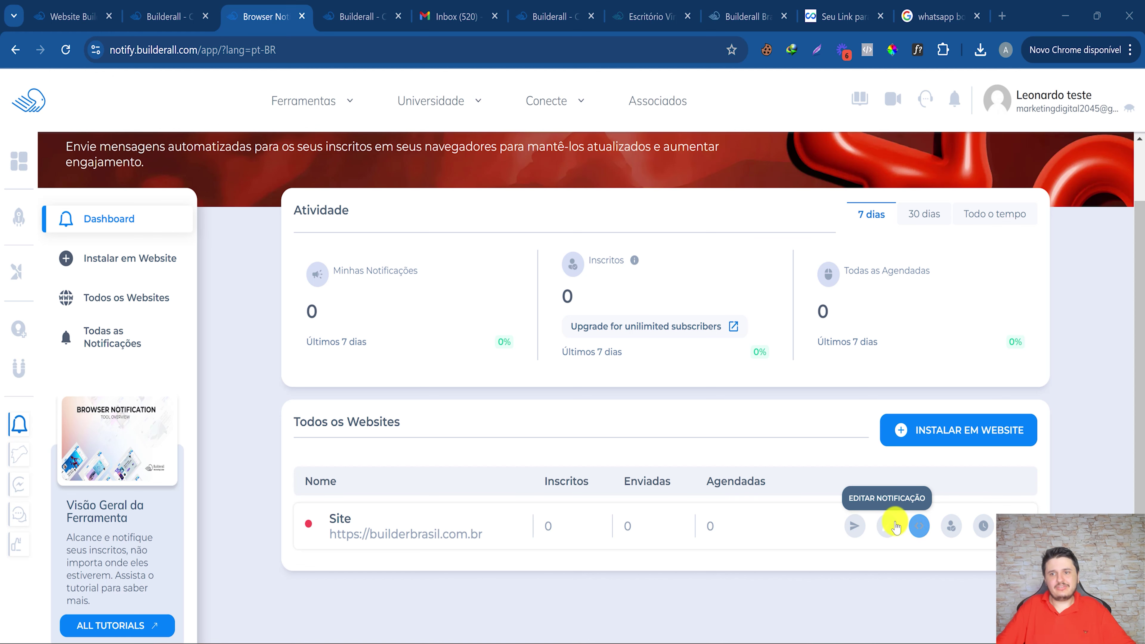
{"action": "left_click", "coordinate": [854, 525]}
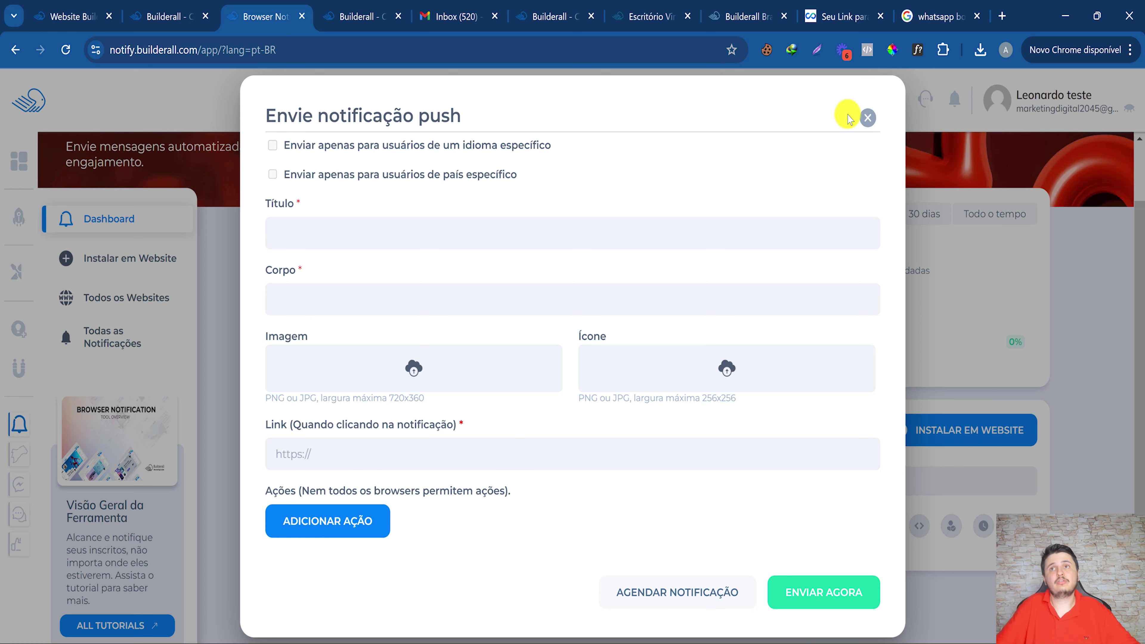
{"action": "left_click", "coordinate": [863, 118]}
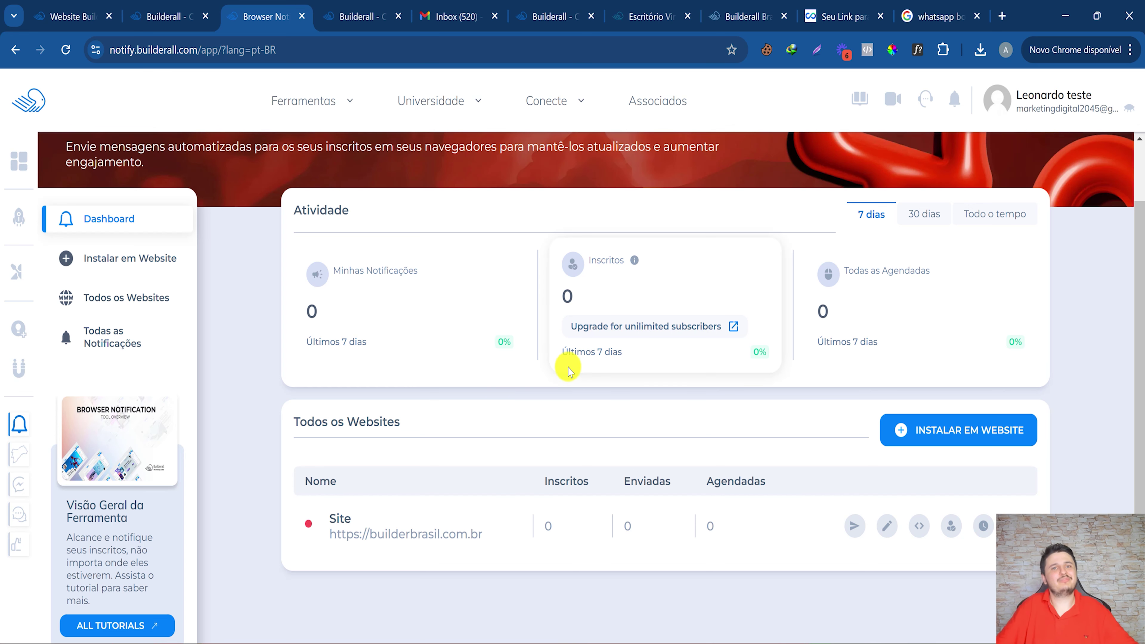
{"action": "scroll", "coordinate": [518, 284], "scroll_direction": "up", "scroll_amount": 2}
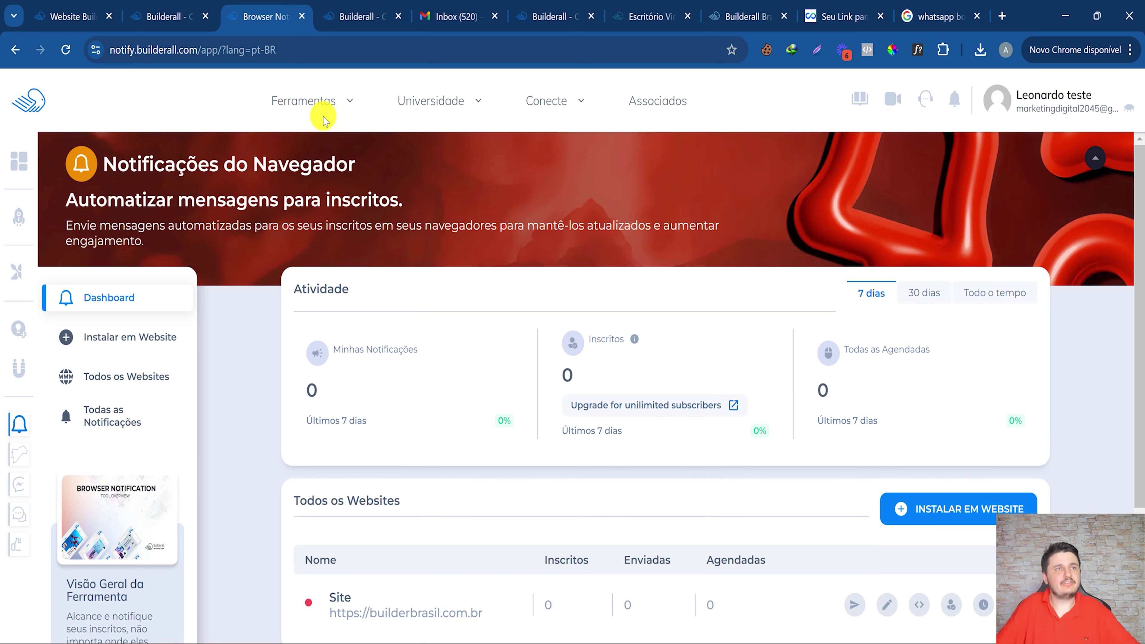
Check the plan's 100 Inscritos subscriber limit under Plano & Limites.
{"action": "left_click", "coordinate": [307, 97]}
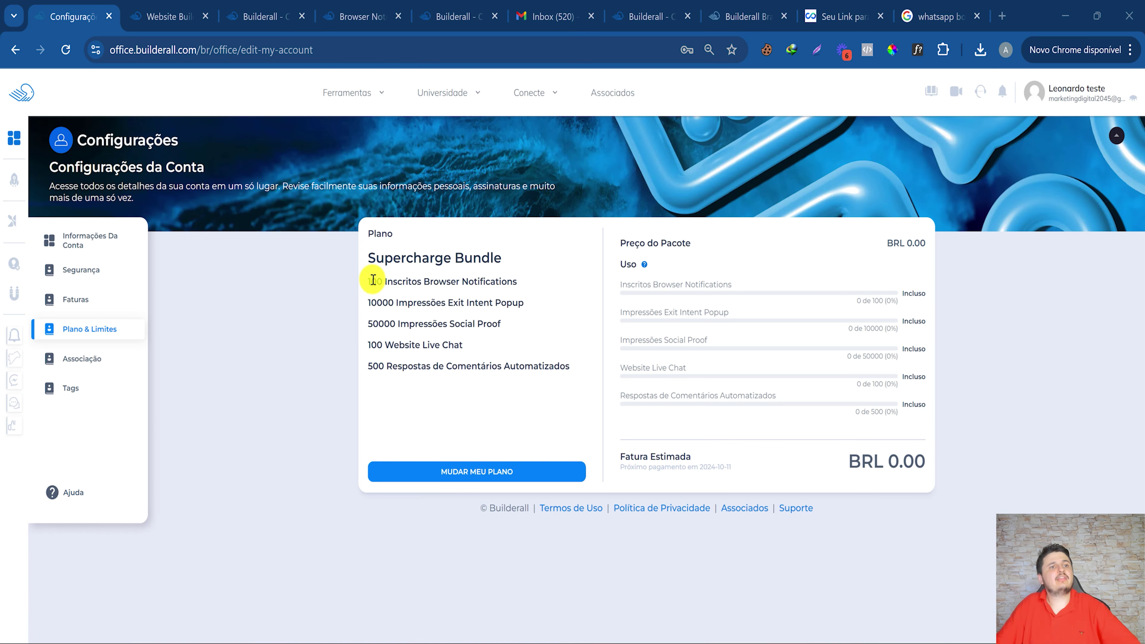
{"action": "left_click_drag", "start_coordinate": [371, 280], "coordinate": [421, 279]}
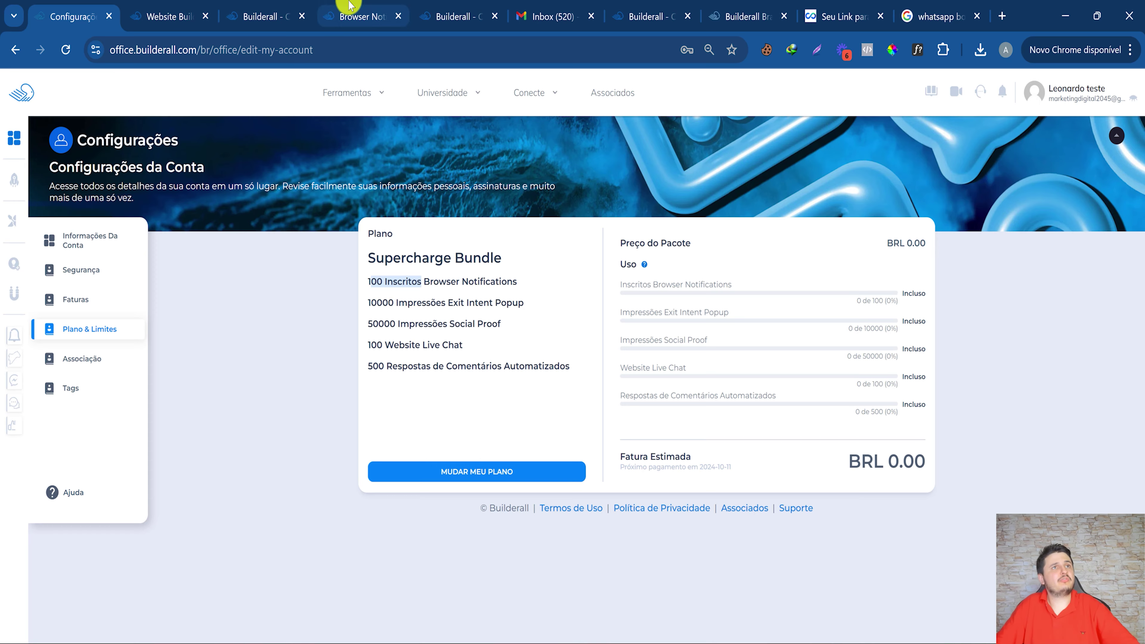
{"action": "left_click", "coordinate": [360, 13]}
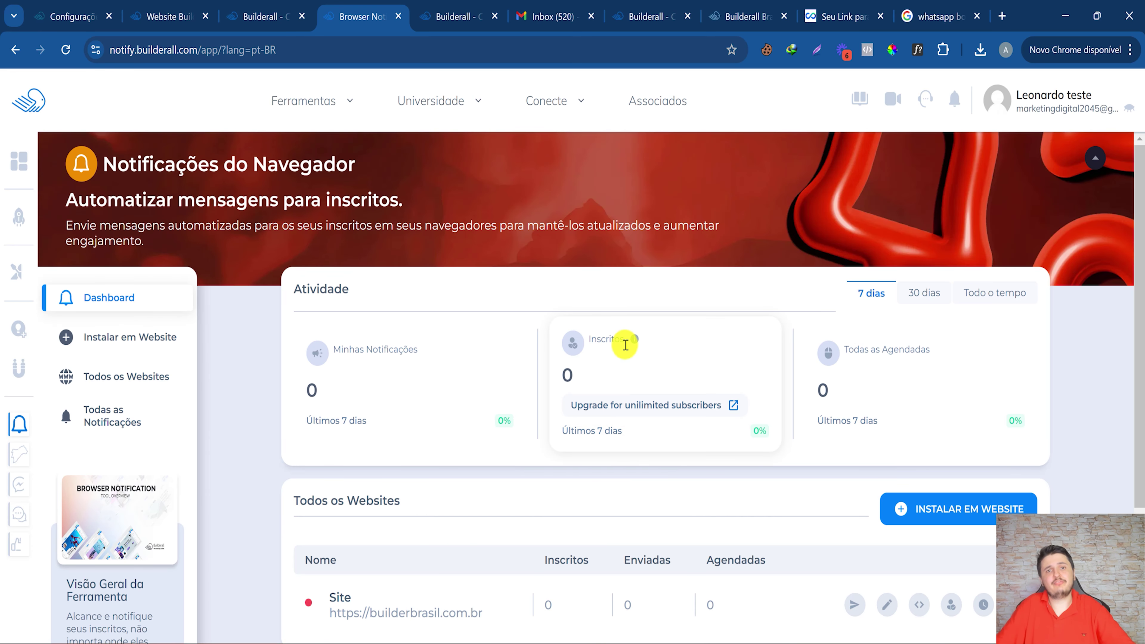
Open the Social Proof tool from the Ferramentas menu.
{"action": "mouse_move", "coordinate": [635, 347]}
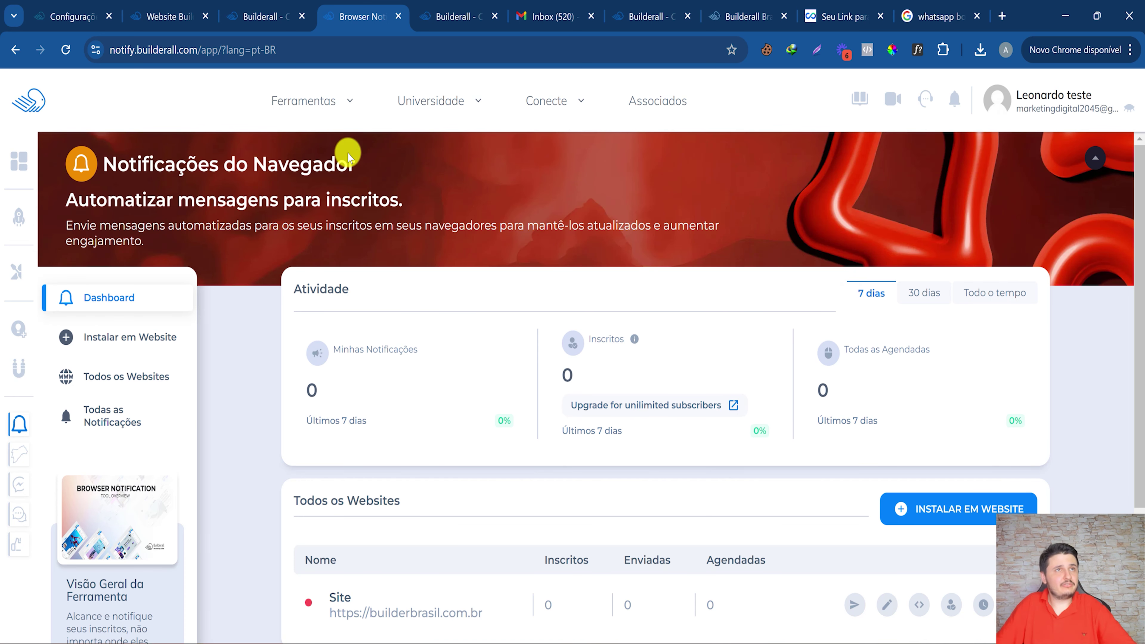
{"action": "mouse_move", "coordinate": [299, 103]}
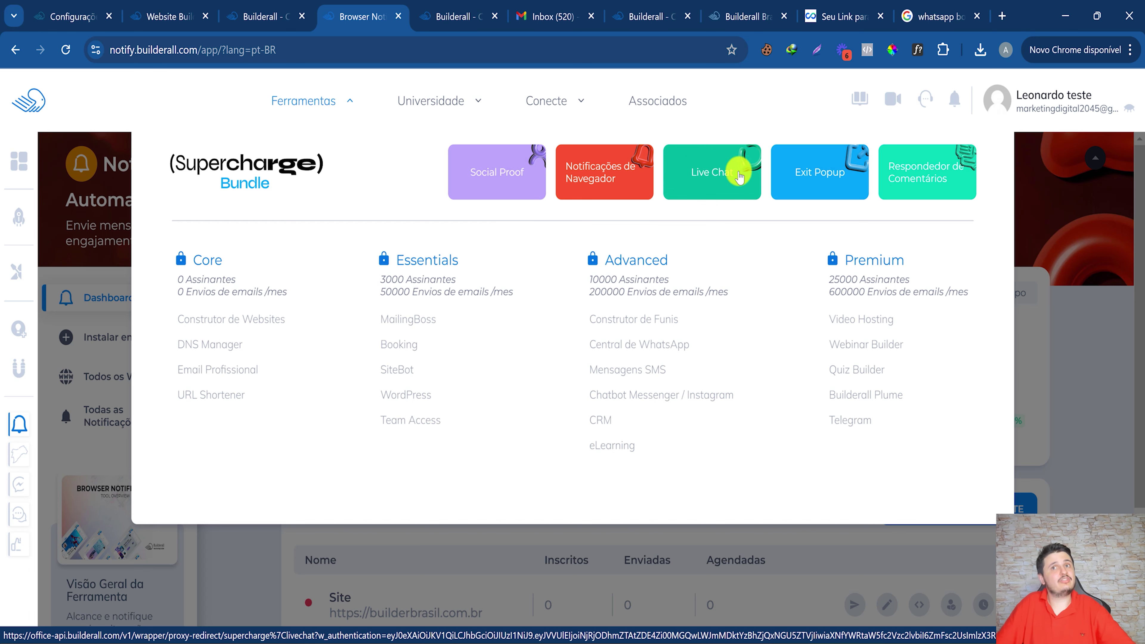
{"action": "left_click", "coordinate": [468, 175]}
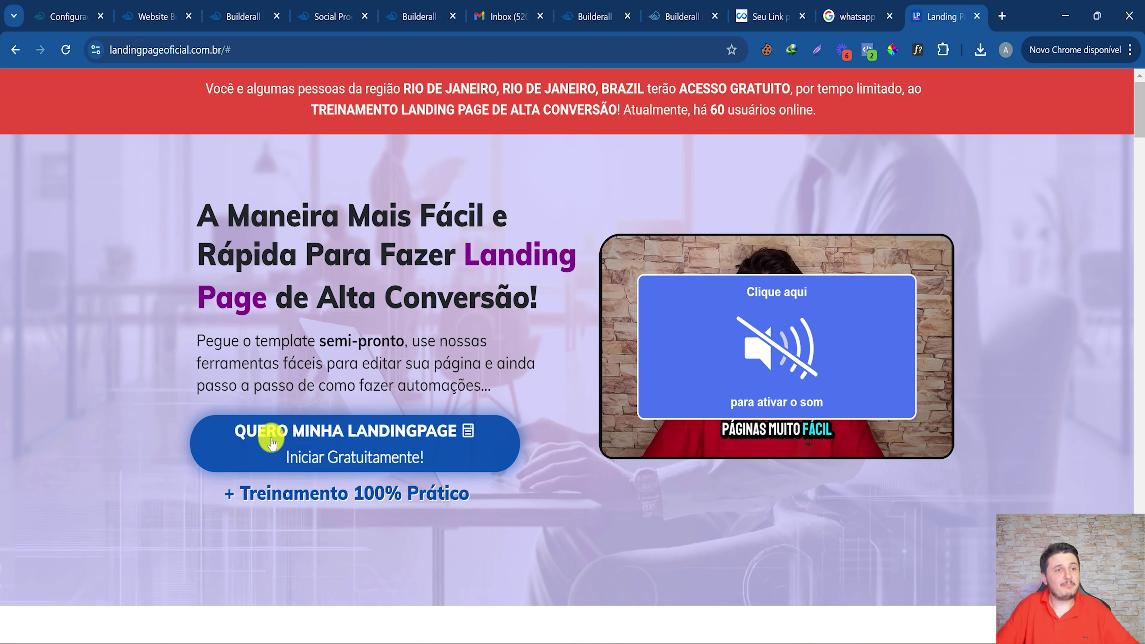
Try the landing page's QUERO MINHA LANDINGPAGE signup form, close it, and return to Social Proof.
{"action": "left_click", "coordinate": [269, 434]}
{"action": "left_click", "coordinate": [895, 187]}
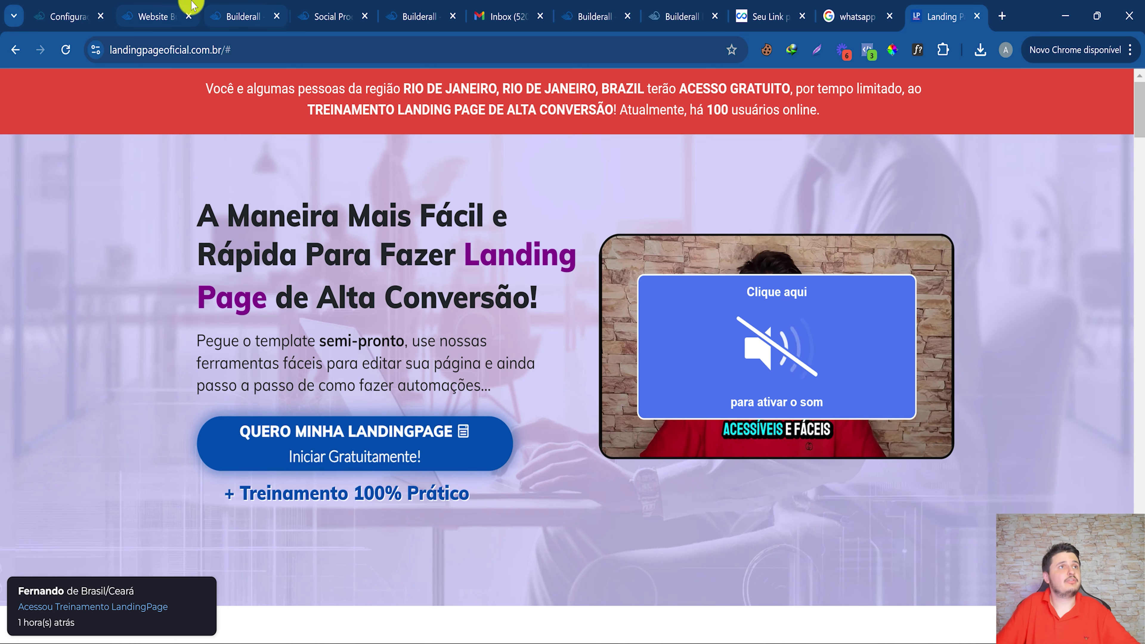
{"action": "left_click", "coordinate": [178, 6]}
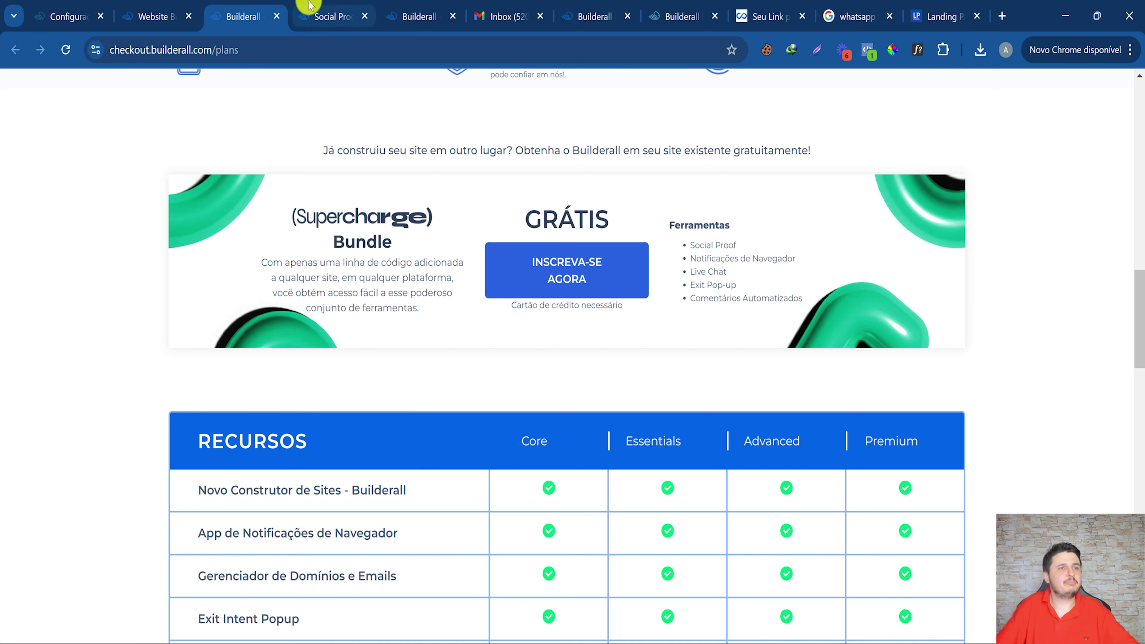
{"action": "left_click", "coordinate": [315, 14]}
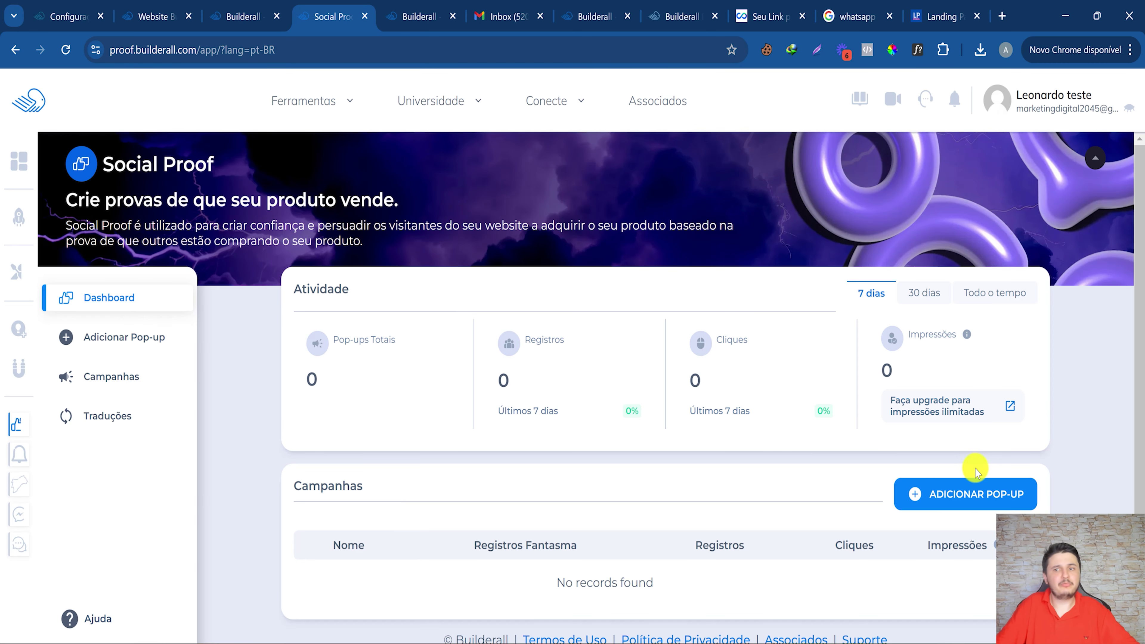
Add a new pop-up named 'Lead Oferta lançamento' with the message 'Acabou de Garantir sua Vaga'.
{"action": "left_click", "coordinate": [952, 490]}
{"action": "left_click", "coordinate": [344, 173]}
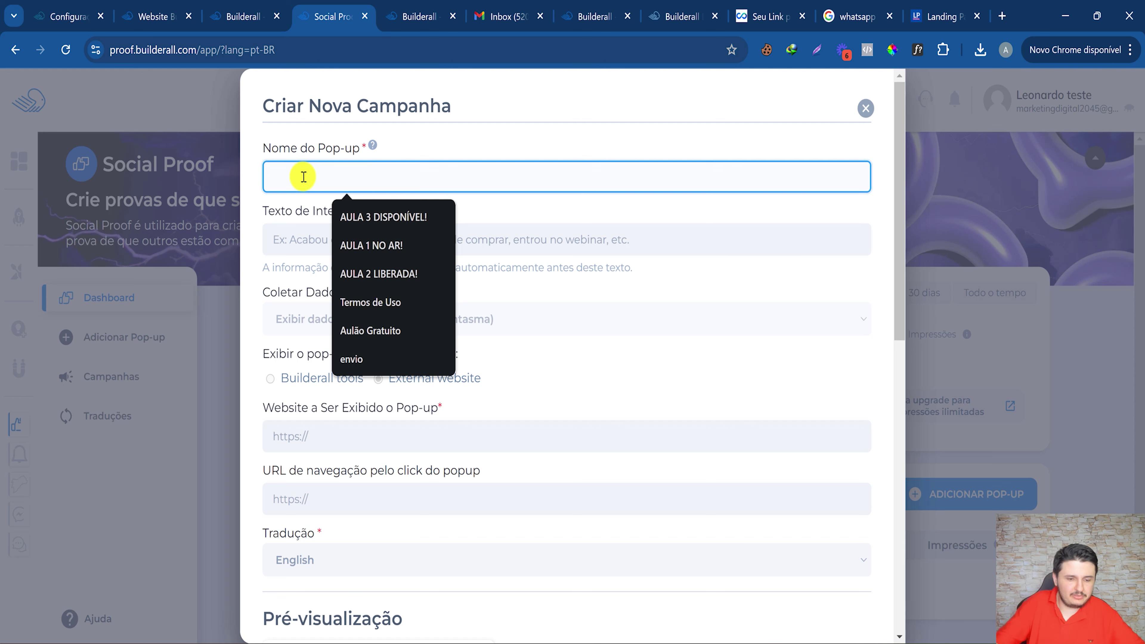
{"action": "type", "text": "Vend"}
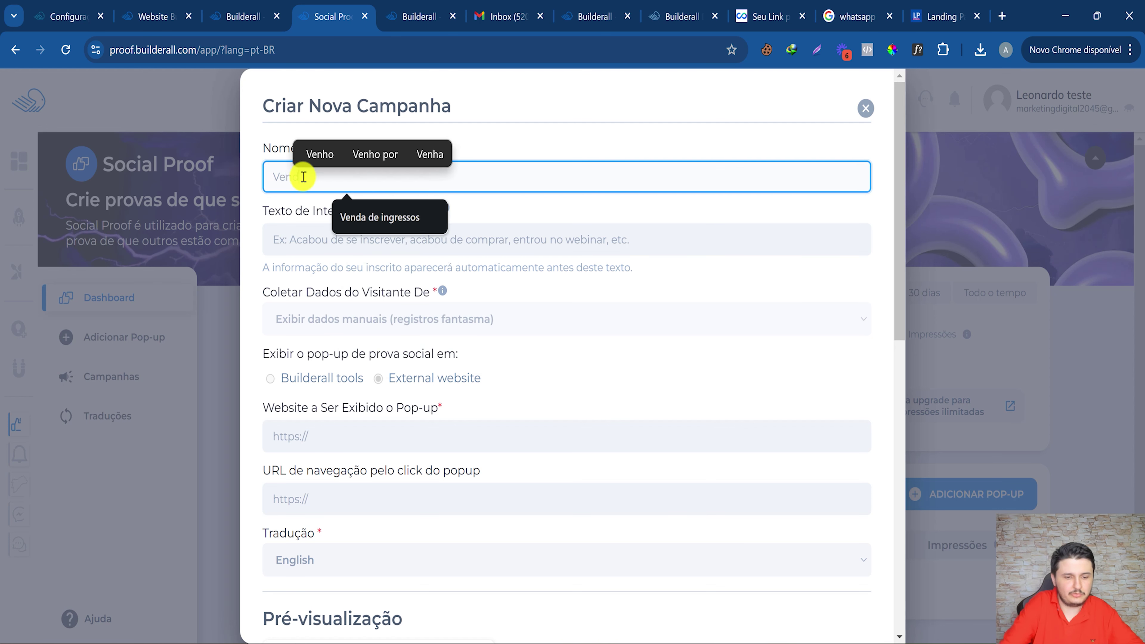
{"action": "key", "text": "BackSpace"}
{"action": "key", "text": "BackSpace"}
{"action": "key", "text": "BackSpace"}
{"action": "key", "text": "BackSpace"}
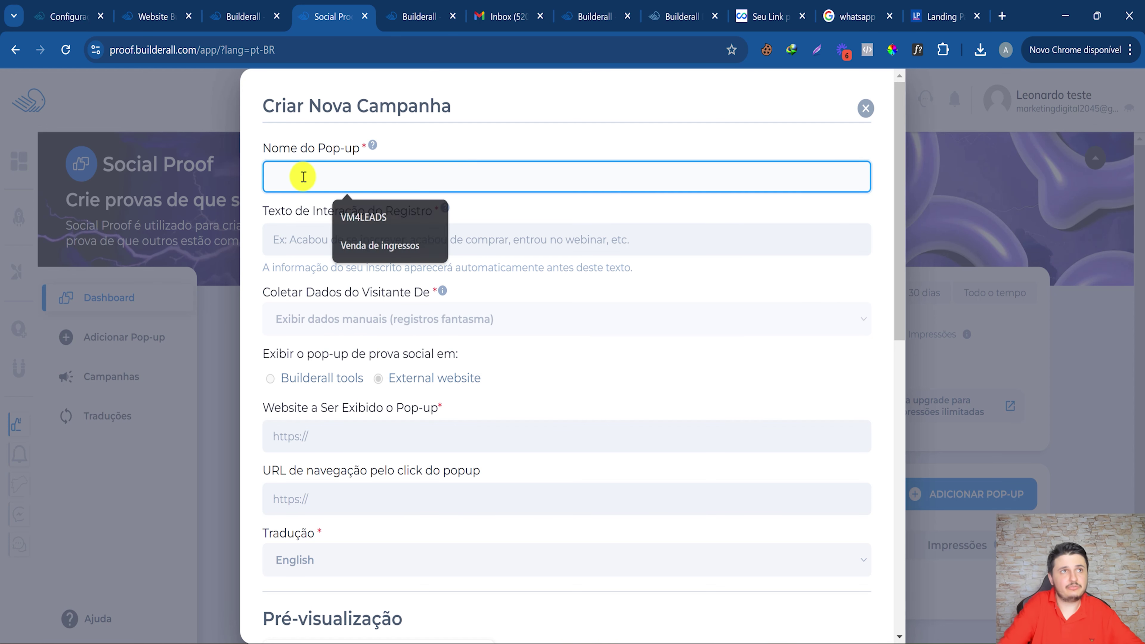
{"action": "type", "text": "Lea"}
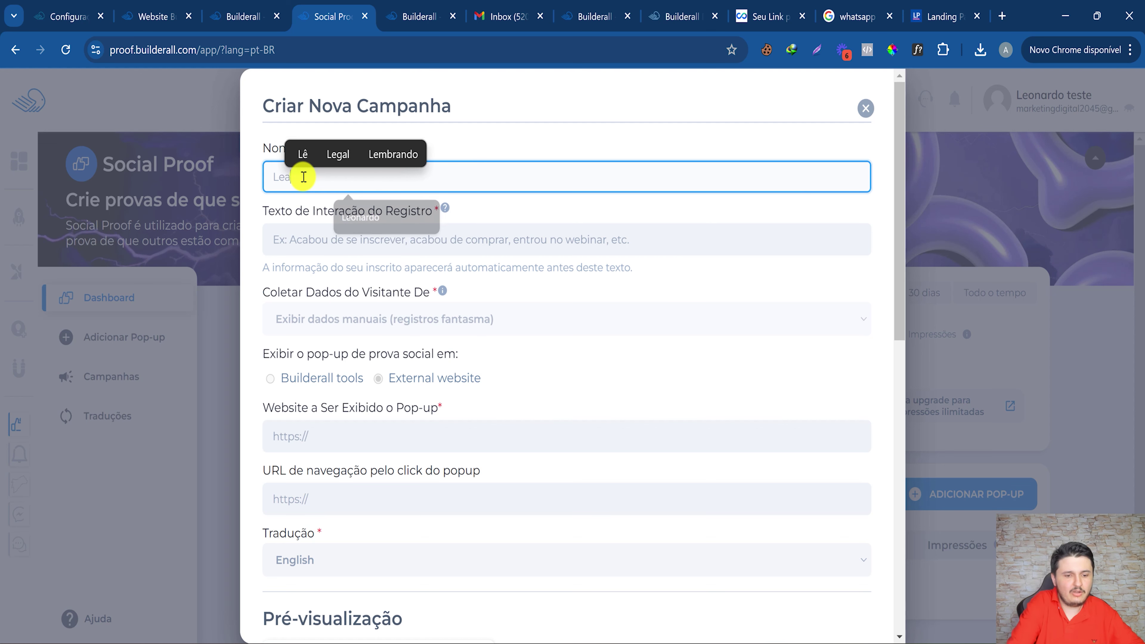
{"action": "type", "text": "d Oferta la"}
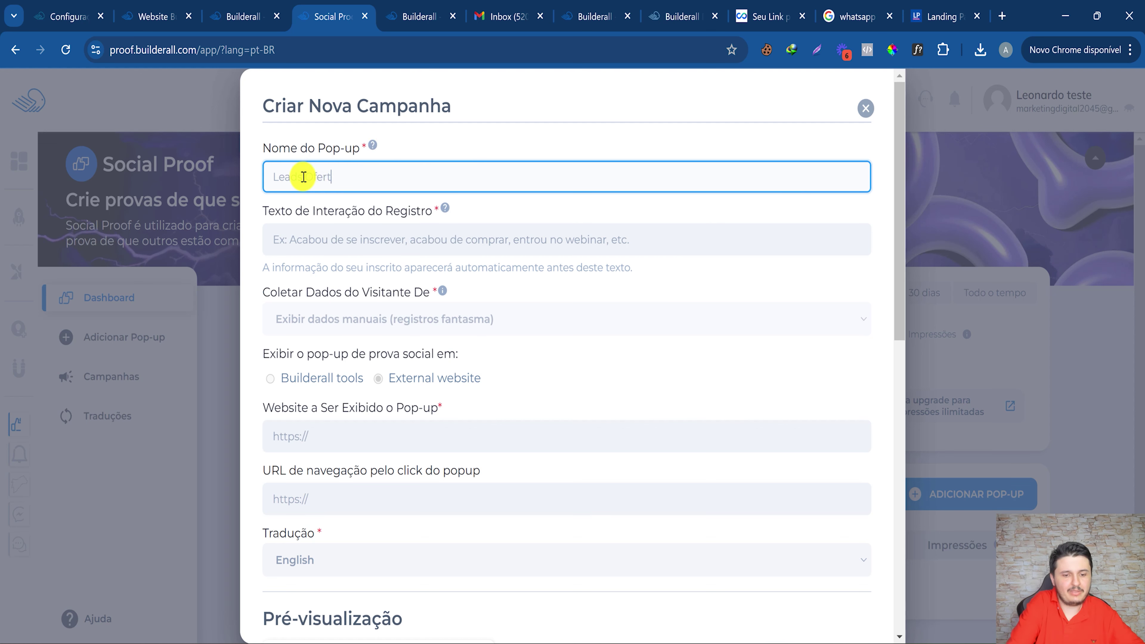
{"action": "type", "text": "nçamen"}
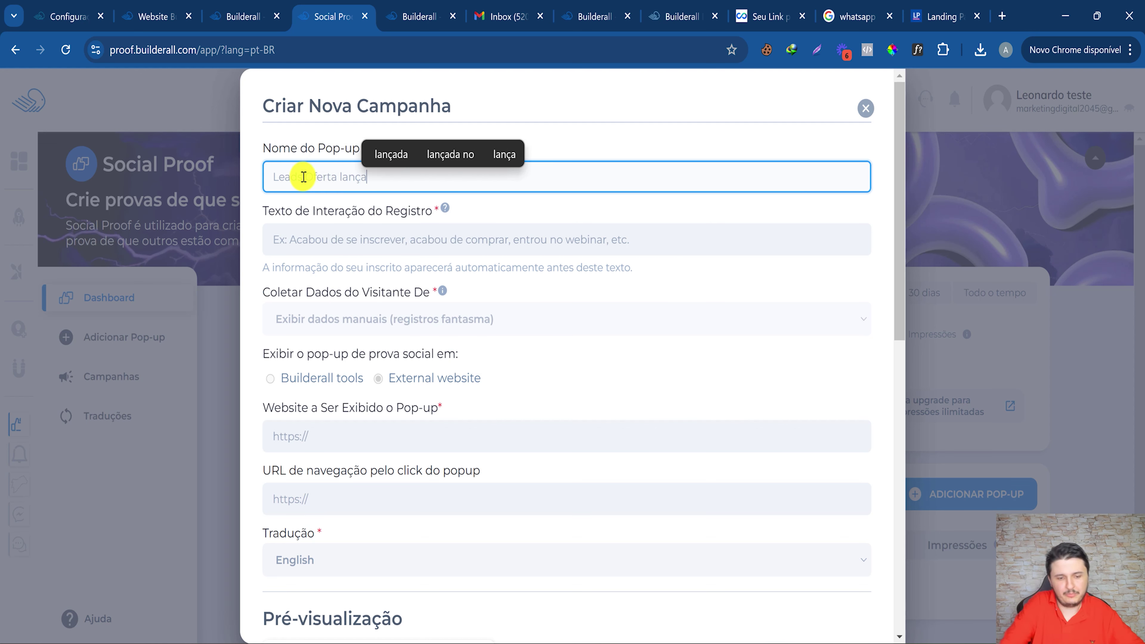
{"action": "type", "text": "to"}
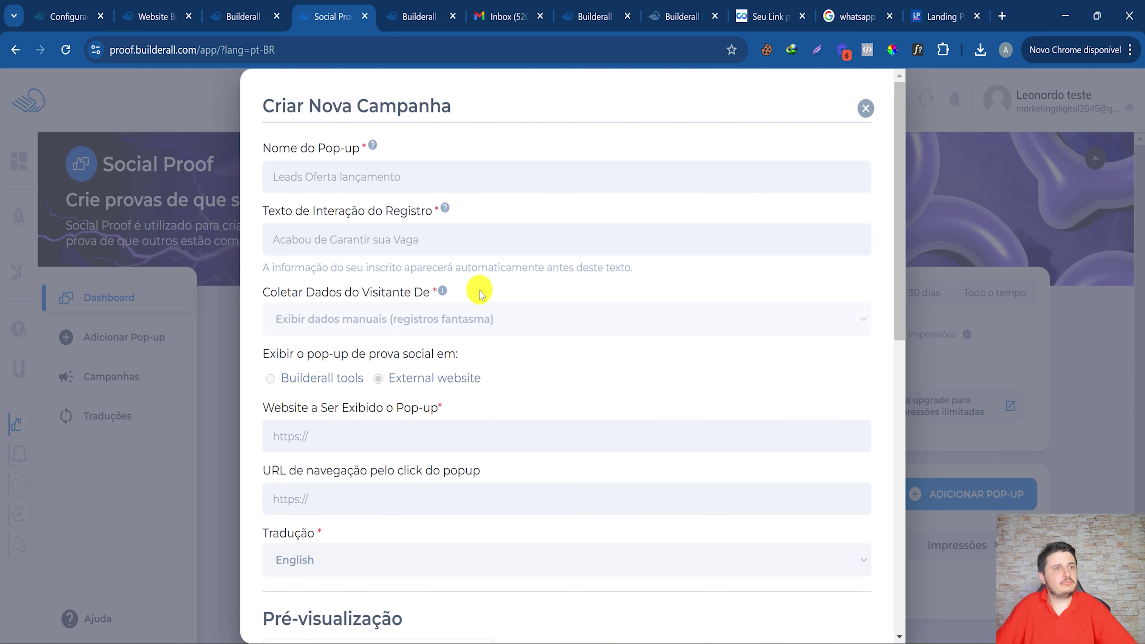
{"action": "scroll", "coordinate": [443, 373], "scroll_direction": "down", "scroll_amount": 3}
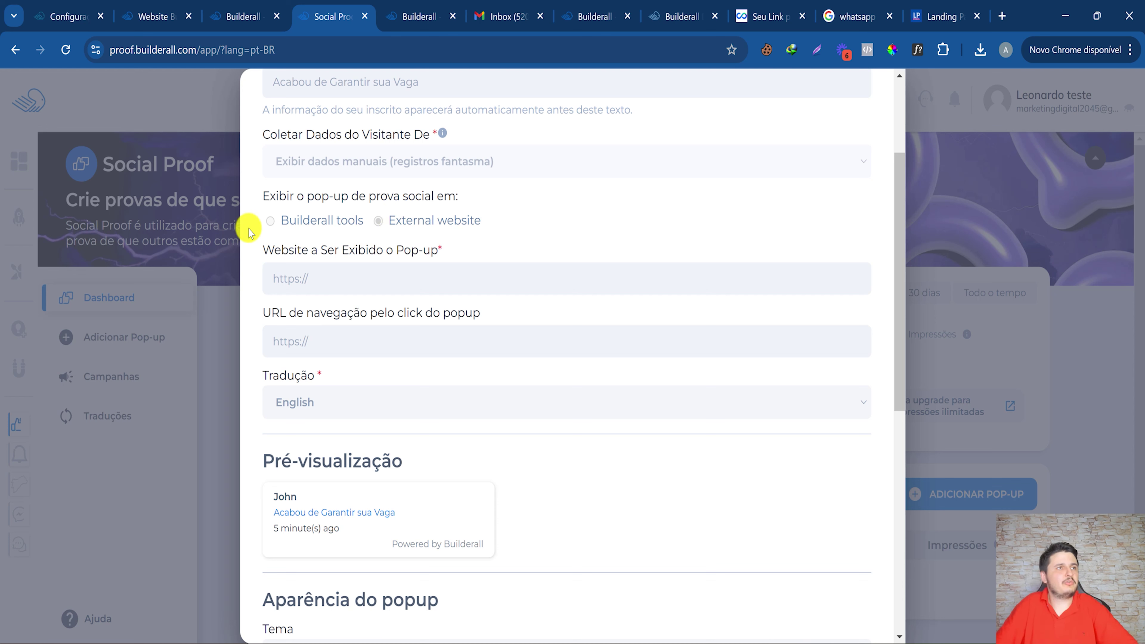
Paste the landingpageoficial.com.br address into the pop-up's website and click-through URL fields.
{"action": "left_click", "coordinate": [369, 280]}
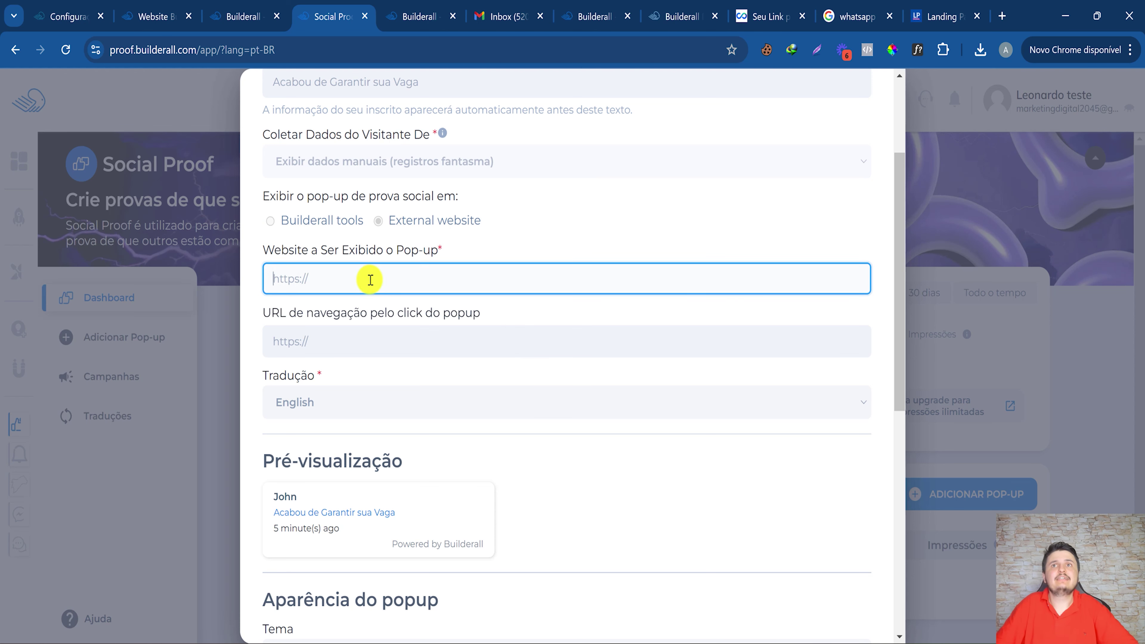
{"action": "left_click", "coordinate": [937, 10]}
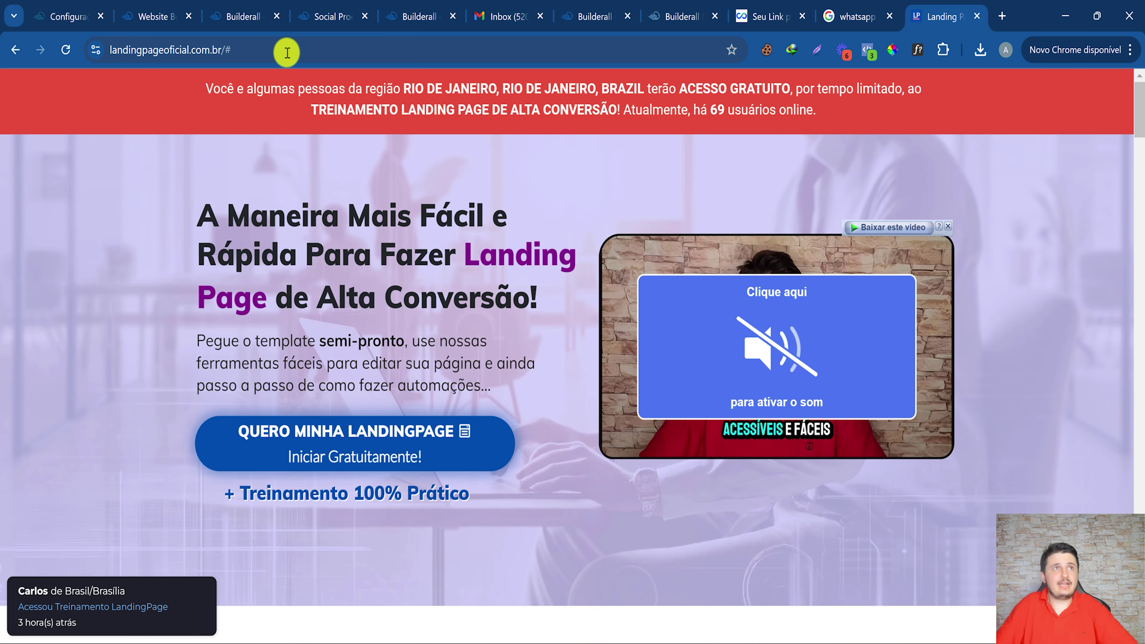
{"action": "left_click", "coordinate": [289, 49]}
{"action": "key", "text": "ctrl+c"}
{"action": "right_click", "coordinate": [288, 51]}
{"action": "left_click", "coordinate": [350, 200]}
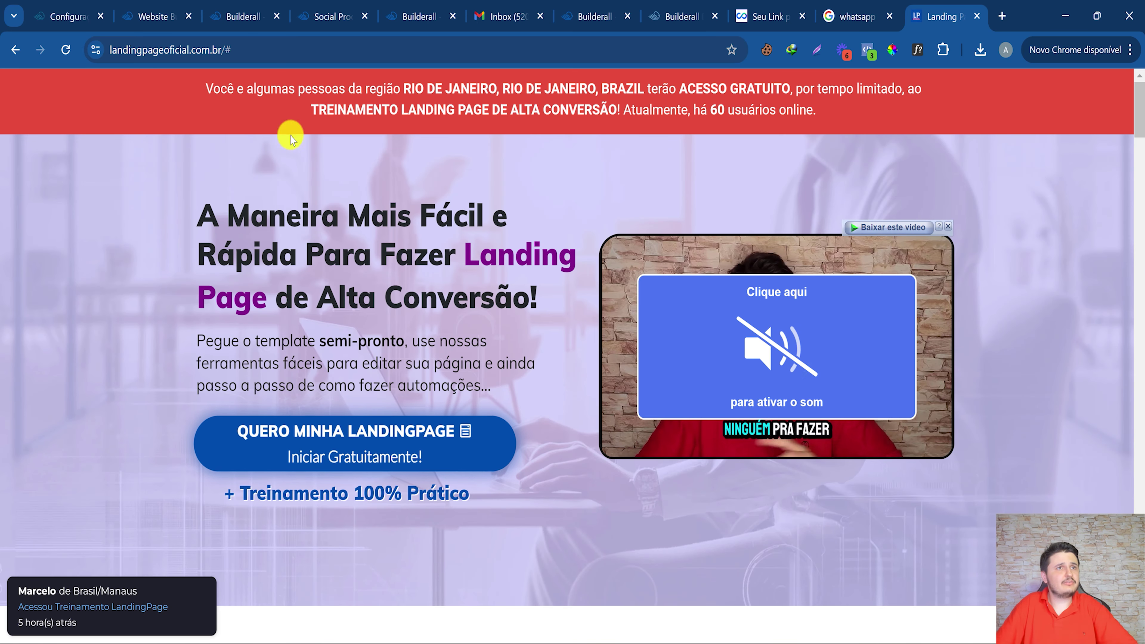
{"action": "left_click", "coordinate": [332, 16]}
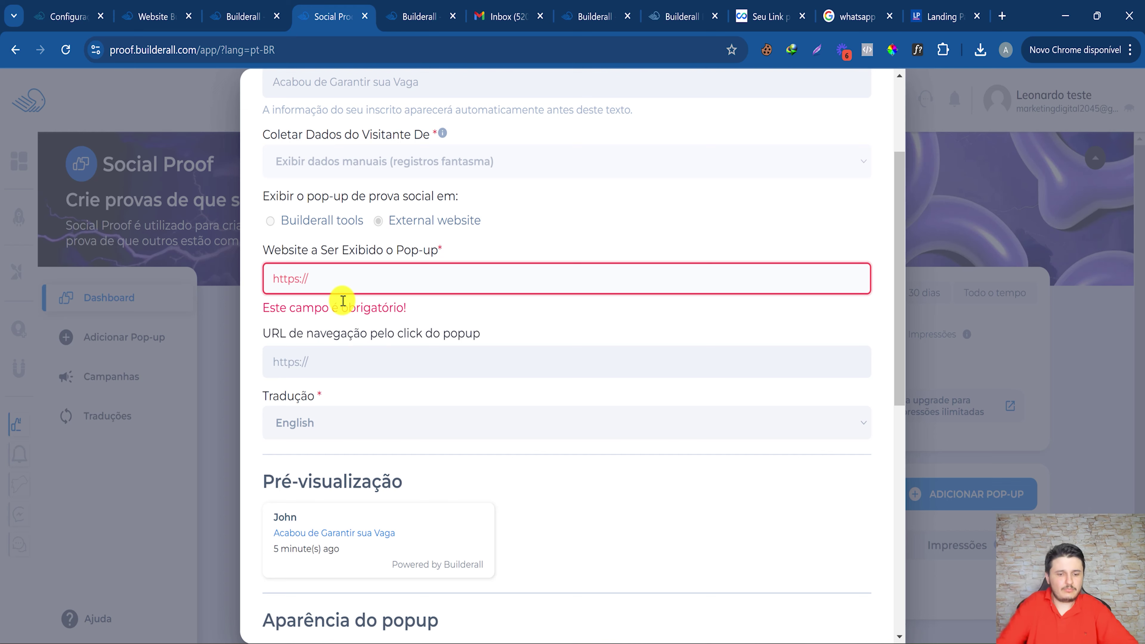
{"action": "key", "text": "ctrl+v"}
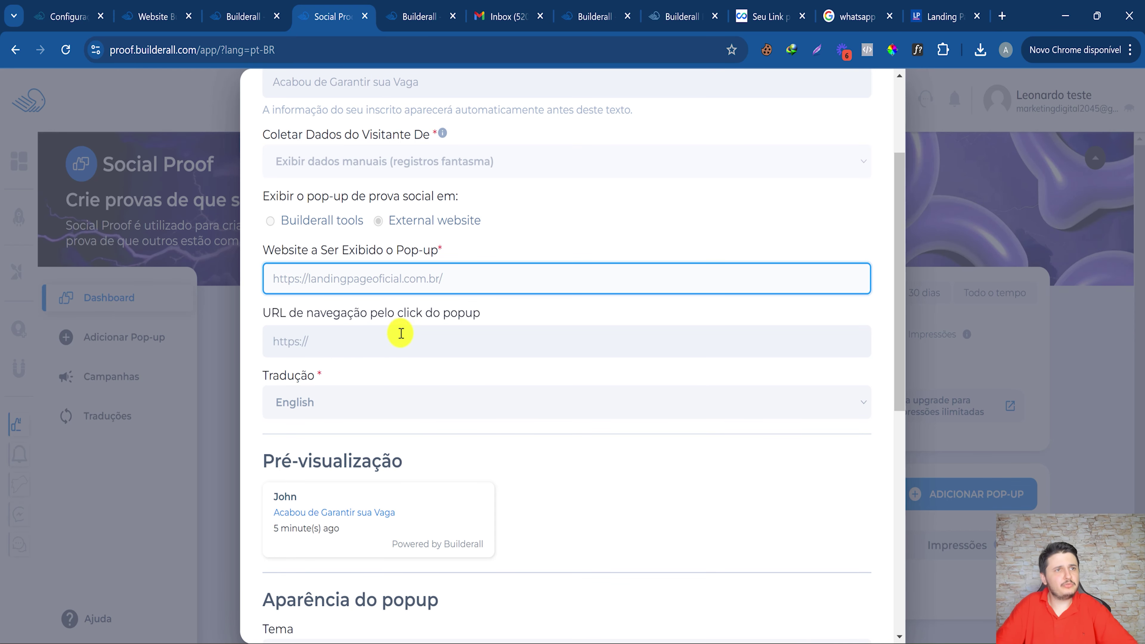
{"action": "left_click", "coordinate": [401, 336]}
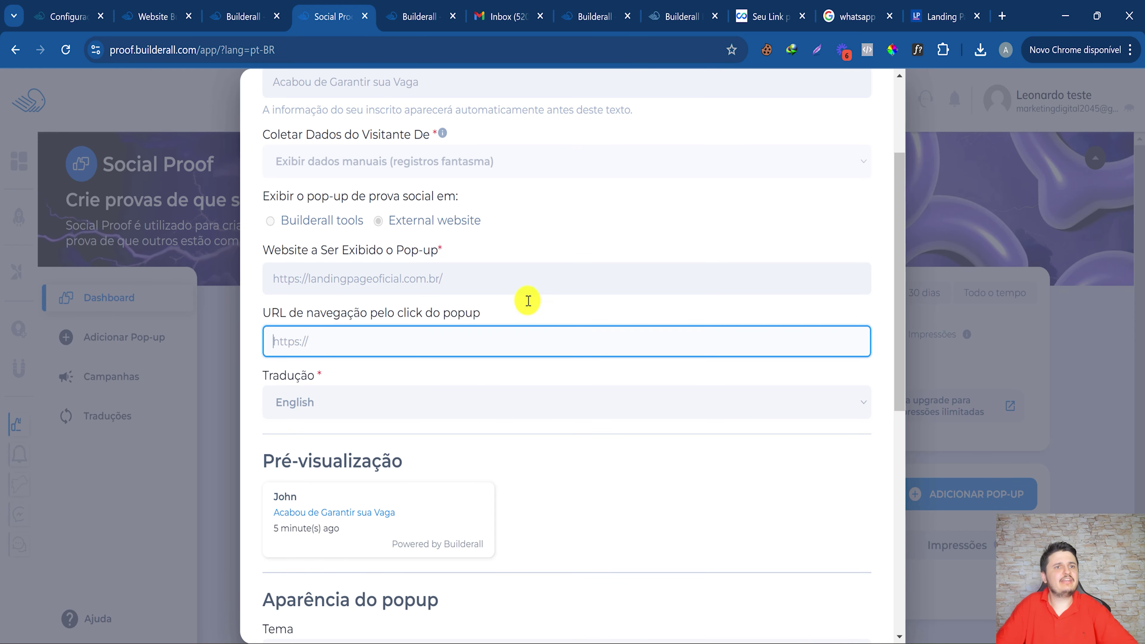
{"action": "left_click", "coordinate": [929, 6]}
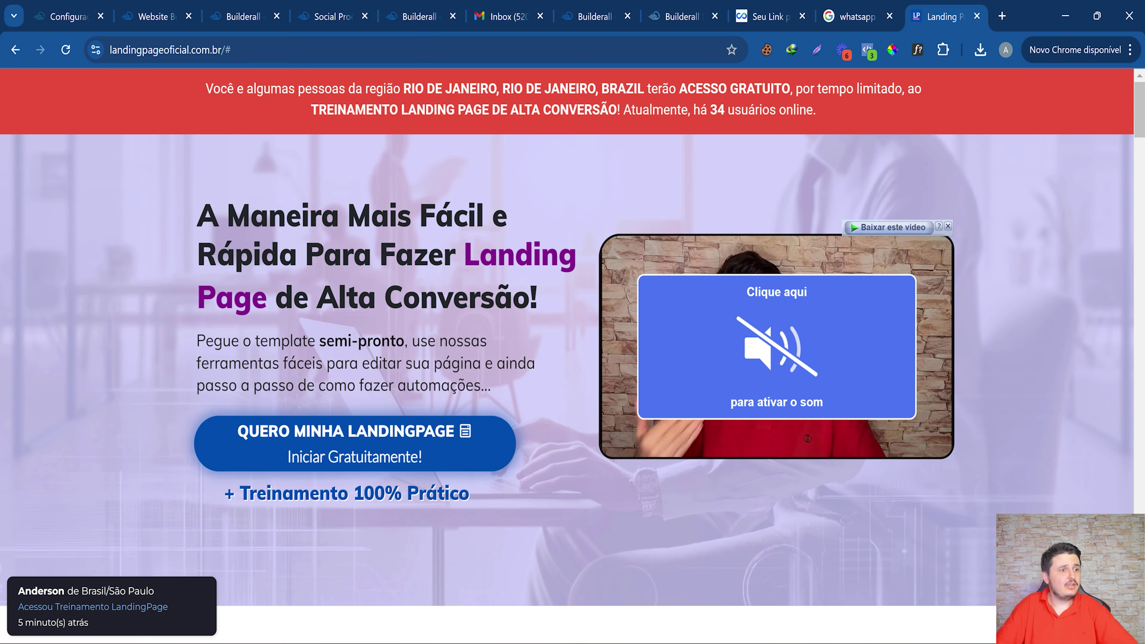
{"action": "left_click", "coordinate": [331, 17]}
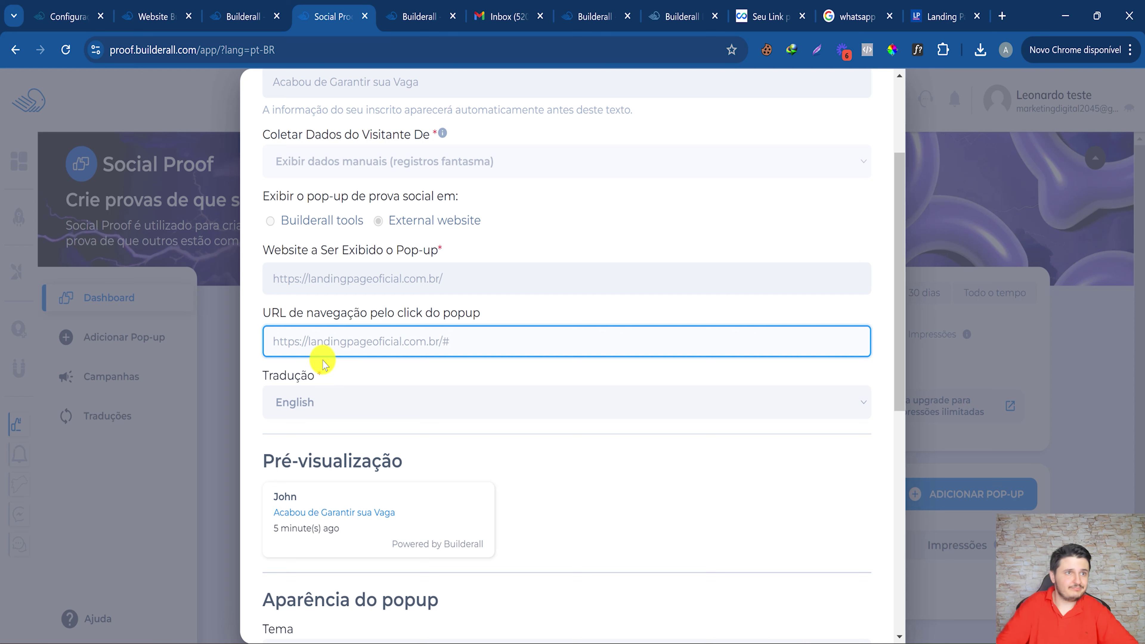
Set the pop-up language to Português BR and the theme to Escuro.
{"action": "left_click", "coordinate": [354, 397]}
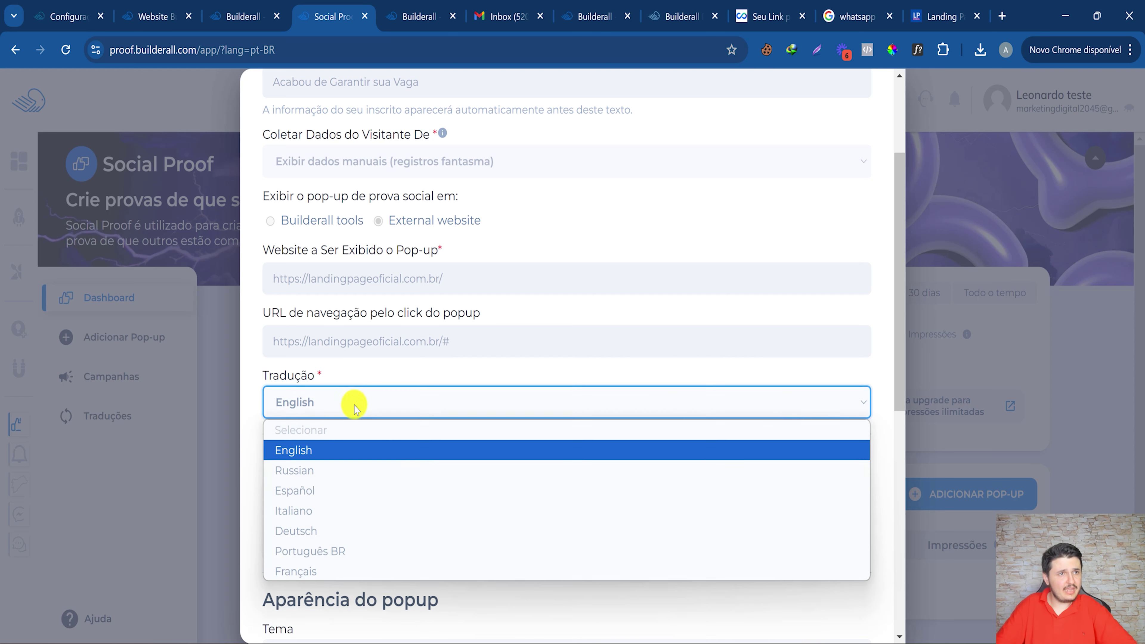
{"action": "left_click", "coordinate": [350, 568]}
{"action": "left_click", "coordinate": [327, 403]}
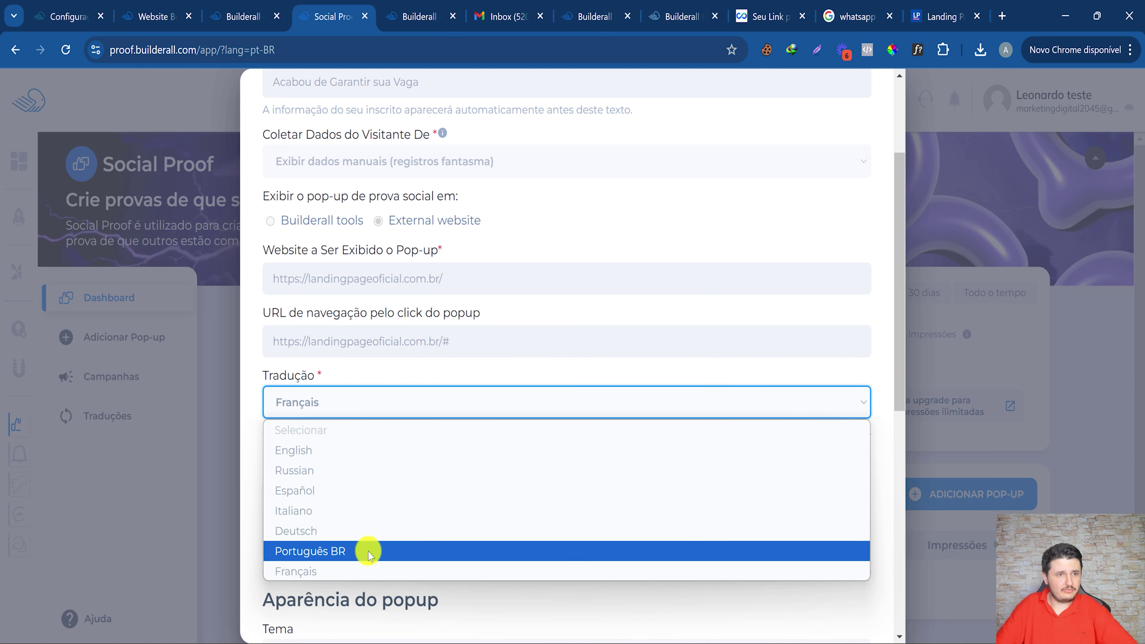
{"action": "left_click", "coordinate": [369, 552]}
{"action": "scroll", "coordinate": [369, 517], "scroll_direction": "down", "scroll_amount": 5}
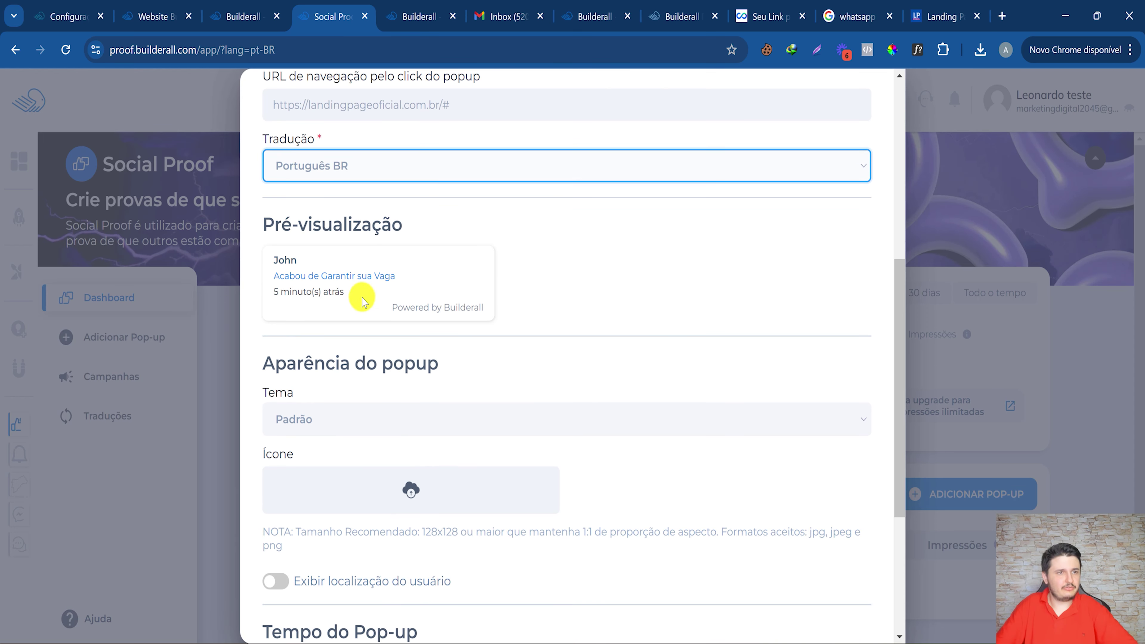
{"action": "left_click", "coordinate": [342, 417]}
{"action": "left_click", "coordinate": [354, 467]}
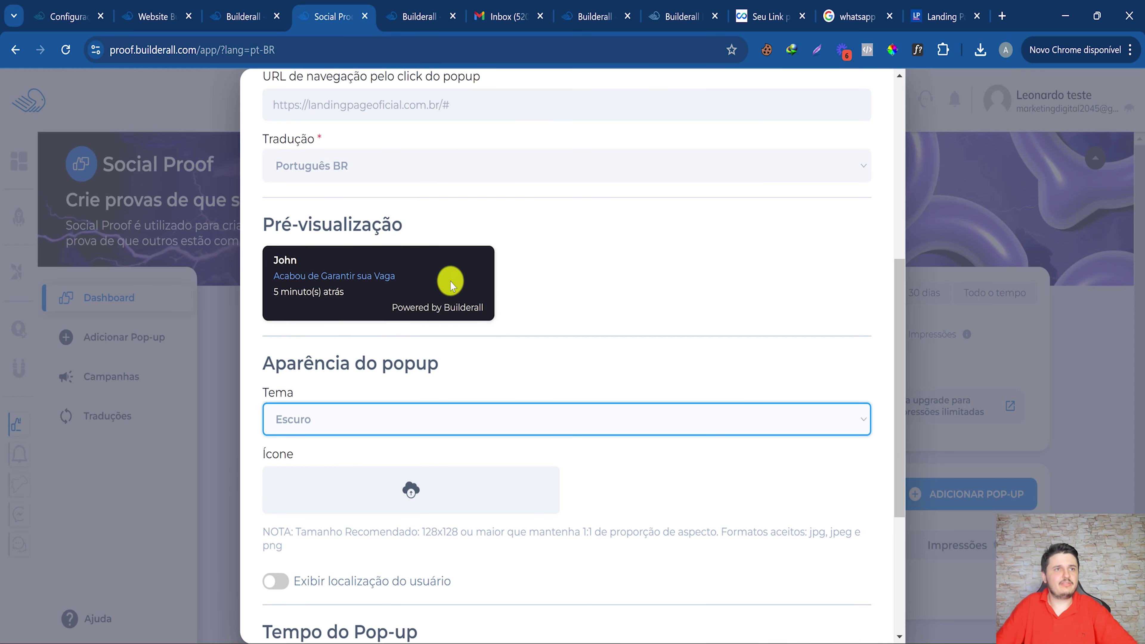
Turn on the visitor's location and set a 5-second interval between pop-ups.
{"action": "scroll", "coordinate": [256, 275], "scroll_direction": "down", "scroll_amount": 5}
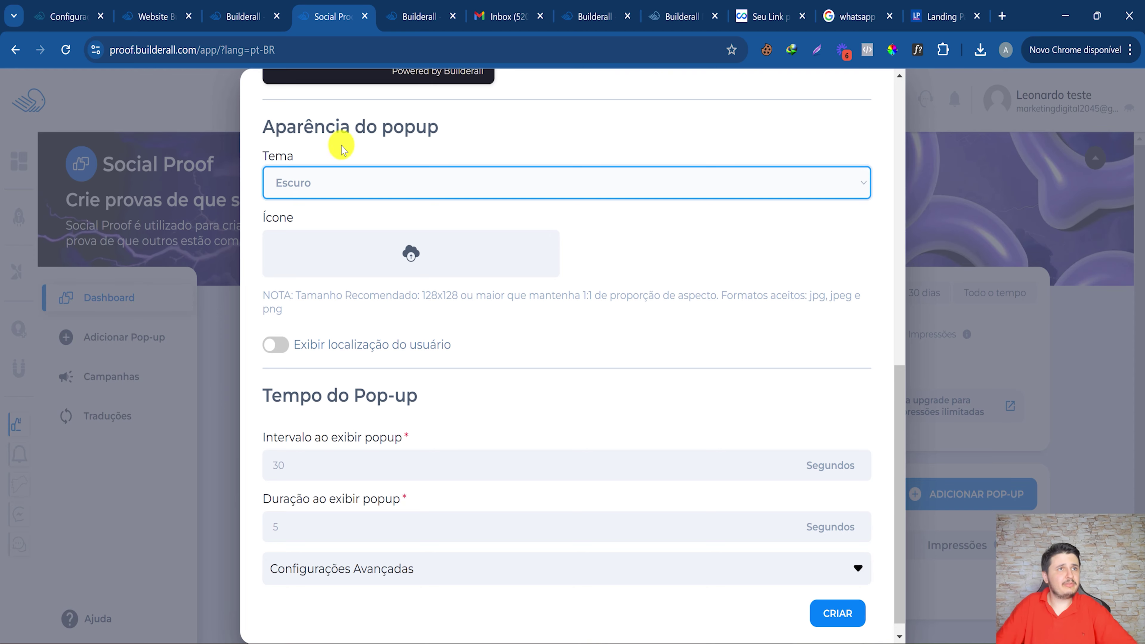
{"action": "scroll", "coordinate": [341, 146], "scroll_direction": "up", "scroll_amount": 5}
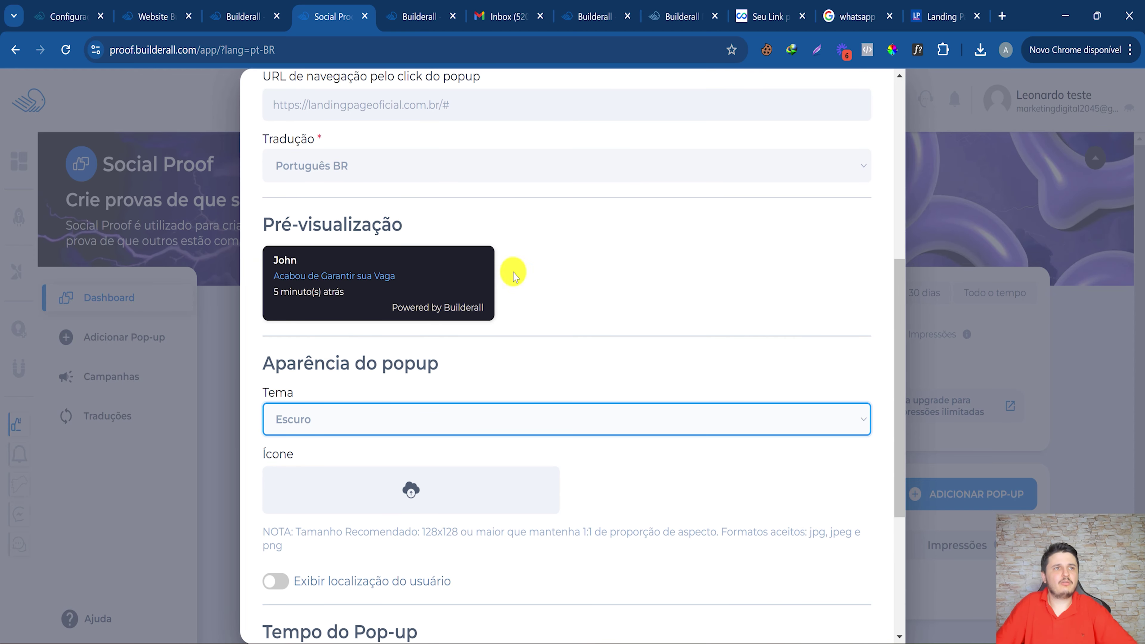
{"action": "scroll", "coordinate": [409, 524], "scroll_direction": "down", "scroll_amount": 5}
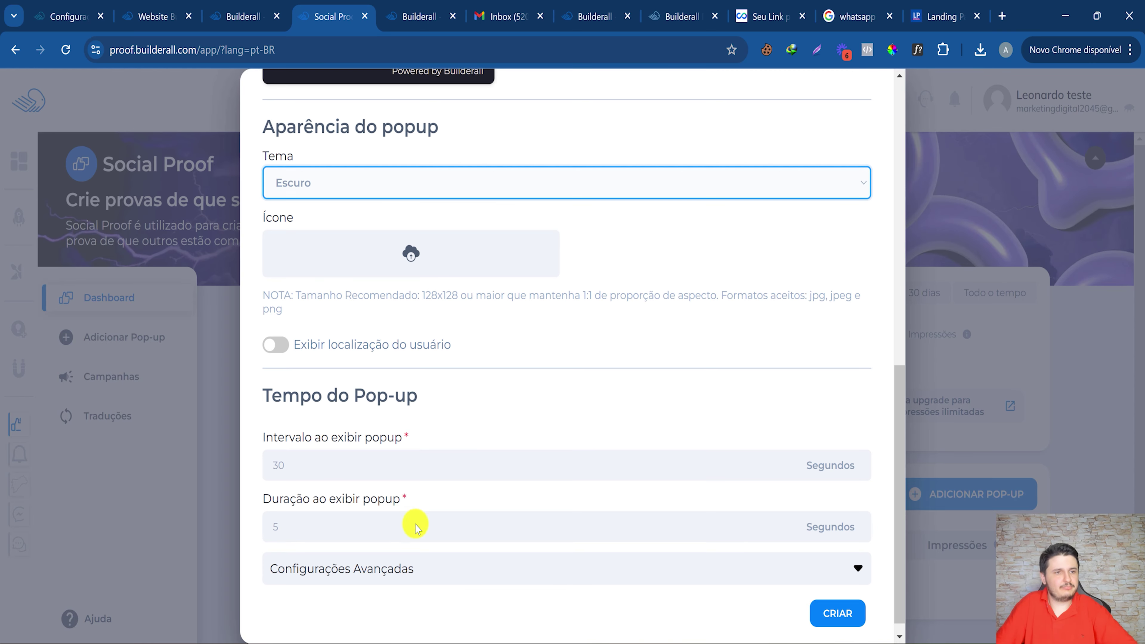
{"action": "left_click", "coordinate": [275, 349]}
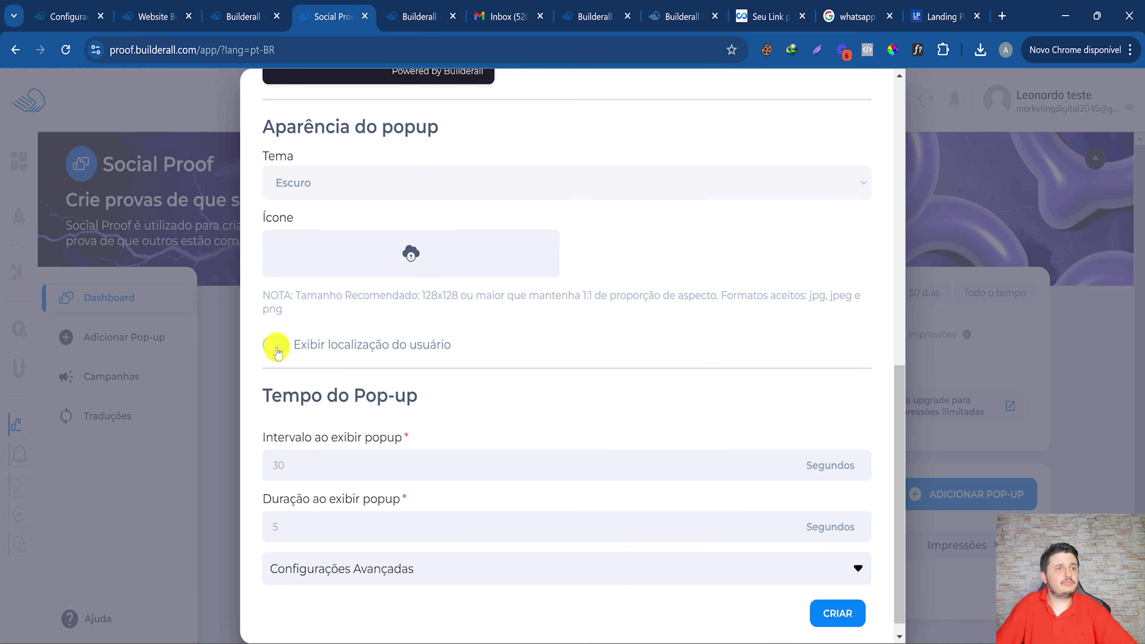
{"action": "left_click", "coordinate": [276, 347]}
{"action": "scroll", "coordinate": [409, 401], "scroll_direction": "down", "scroll_amount": 1}
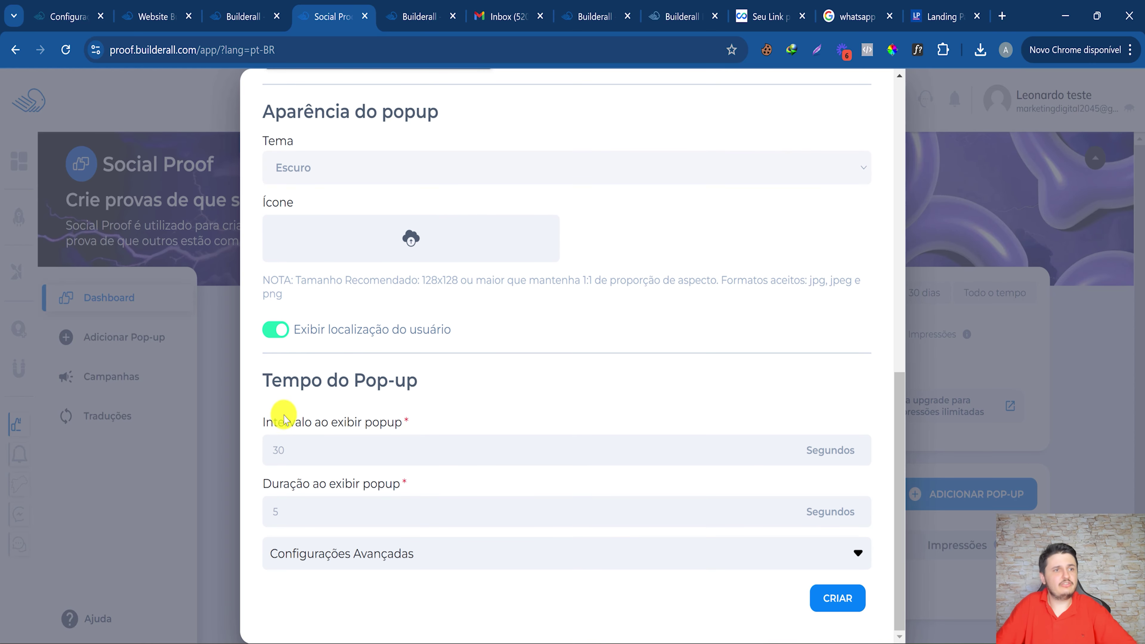
{"action": "left_click_drag", "start_coordinate": [349, 423], "coordinate": [646, 452]}
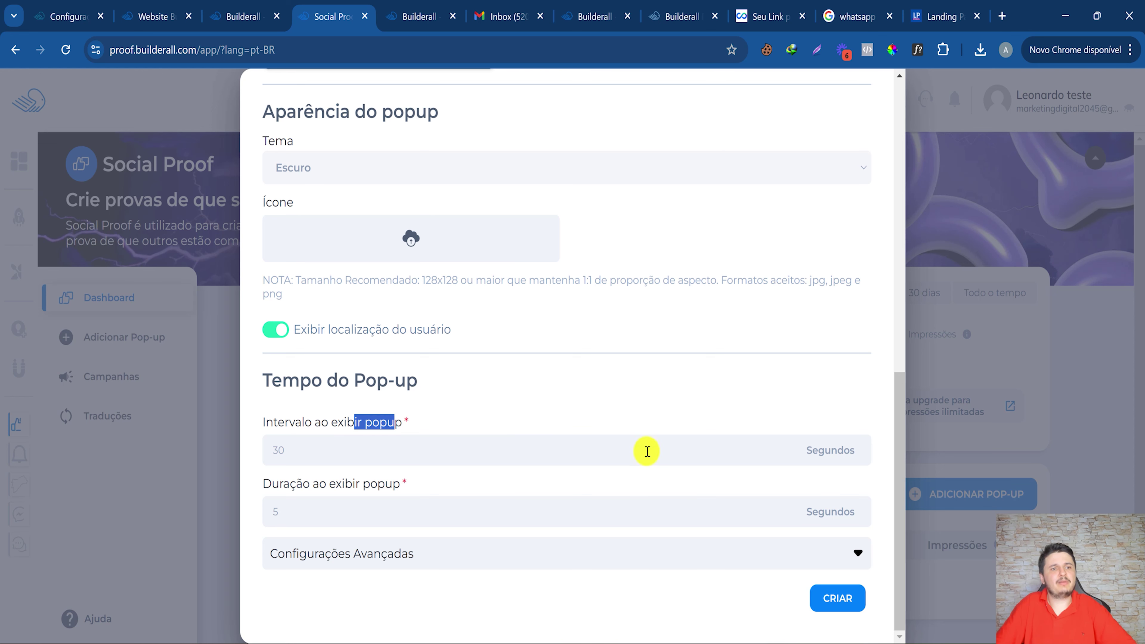
{"action": "left_click", "coordinate": [413, 463]}
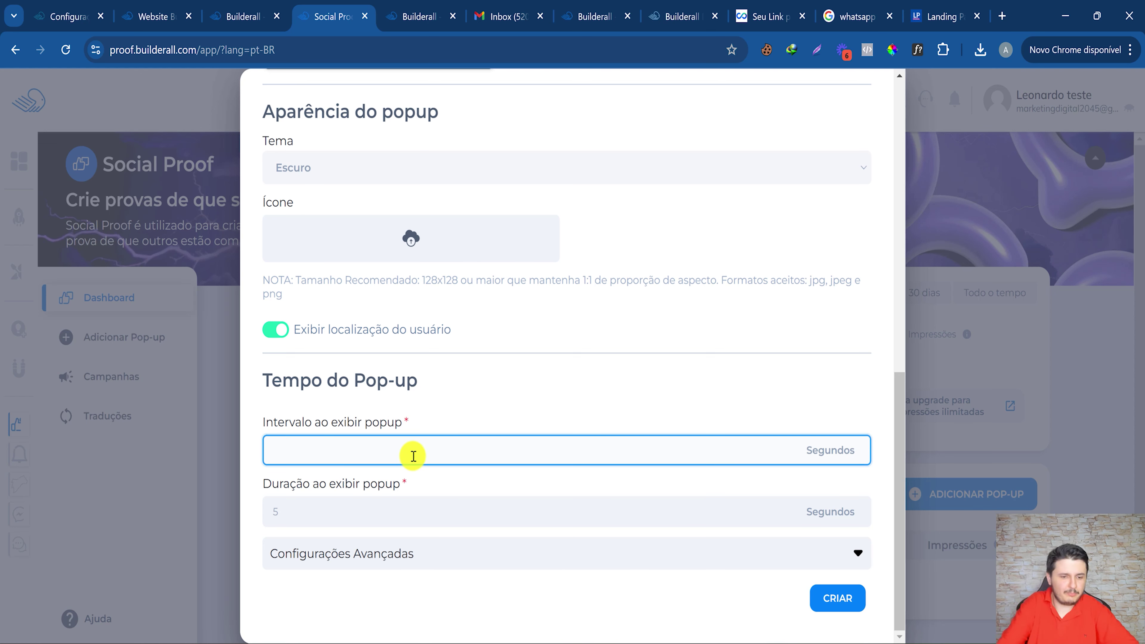
{"action": "left_click", "coordinate": [341, 505]}
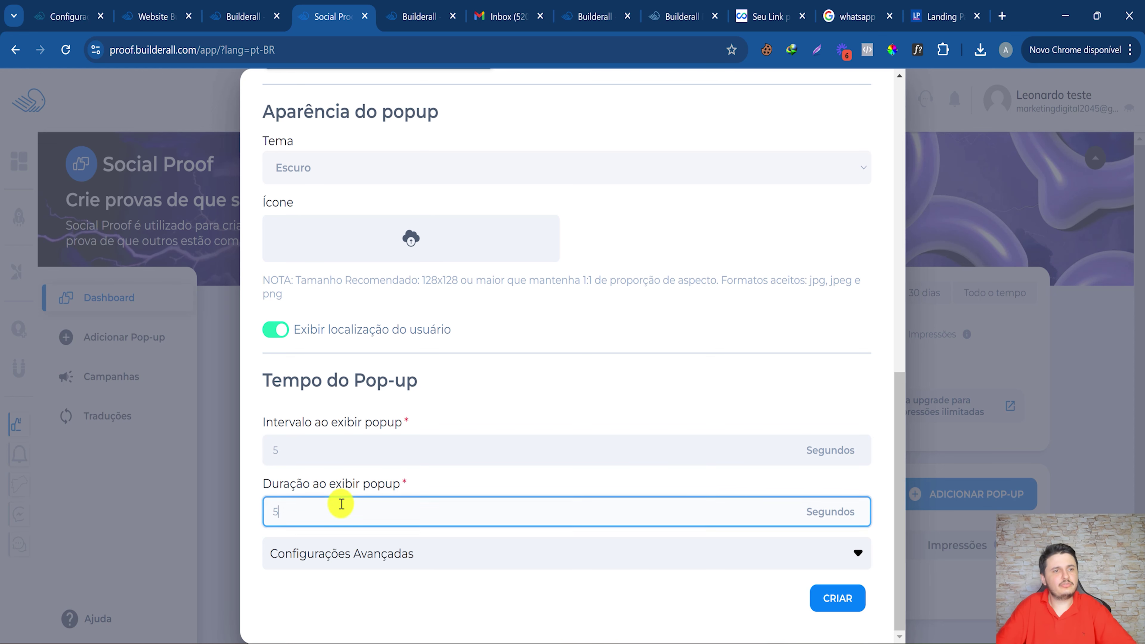
Keep the bottom-left screen position in Configurações Avançadas and create the campaign.
{"action": "left_click", "coordinate": [399, 553]}
{"action": "scroll", "coordinate": [402, 558], "scroll_direction": "down", "scroll_amount": 5}
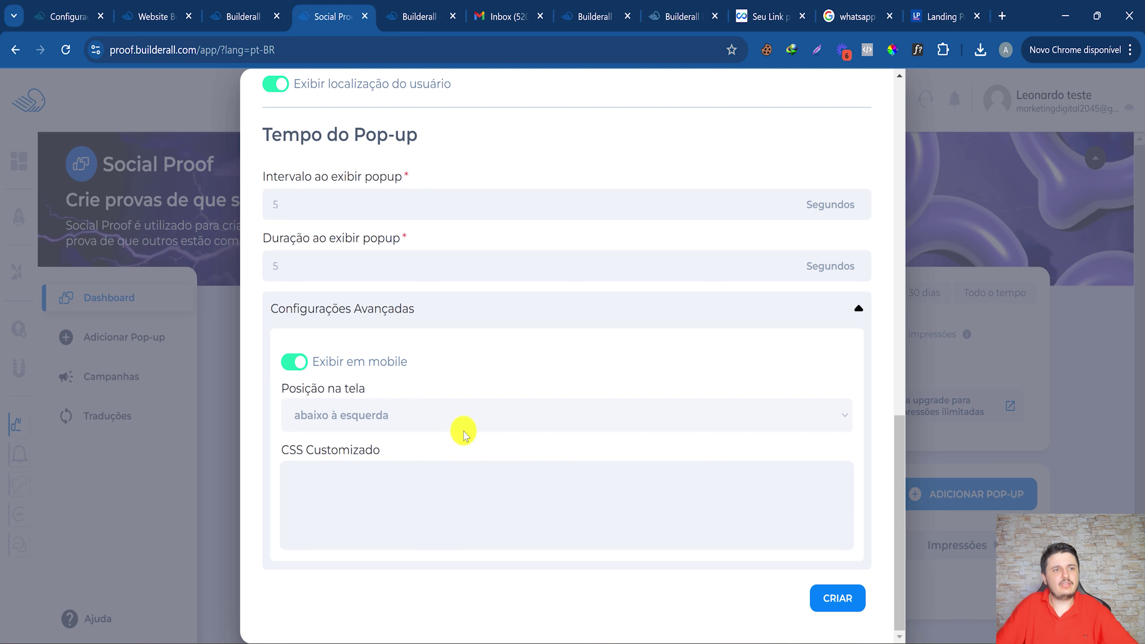
{"action": "left_click", "coordinate": [410, 417]}
{"action": "left_click", "coordinate": [411, 419]}
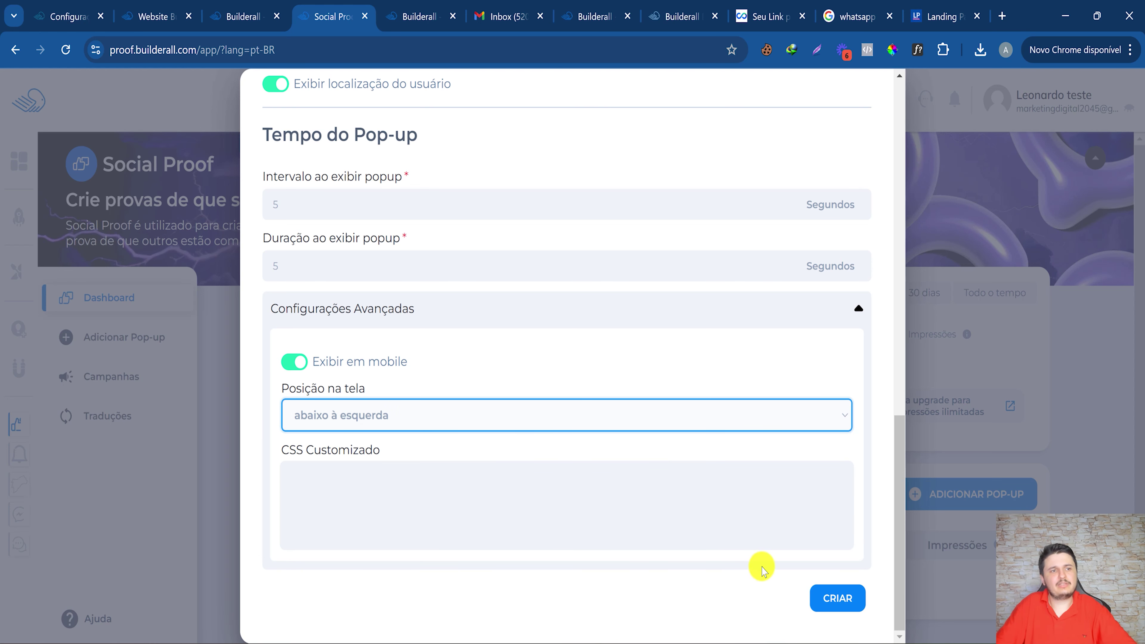
{"action": "left_click", "coordinate": [840, 598]}
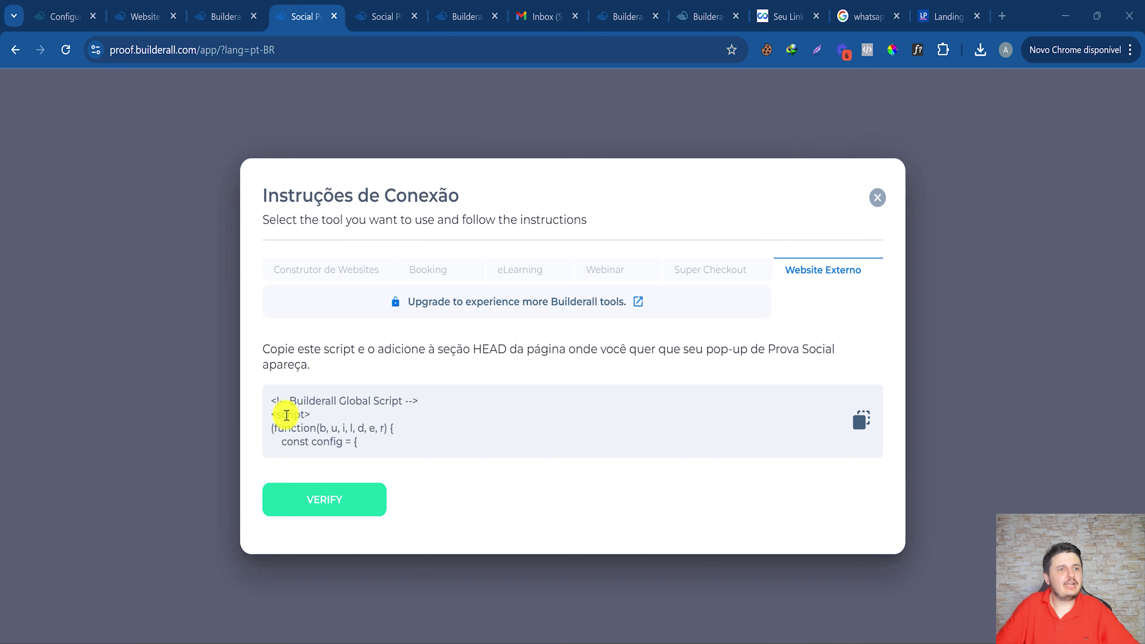
Leave the connection script and bring up the Ferramentas menu on the Configurações tab.
{"action": "scroll", "coordinate": [346, 435], "scroll_direction": "down", "scroll_amount": 5}
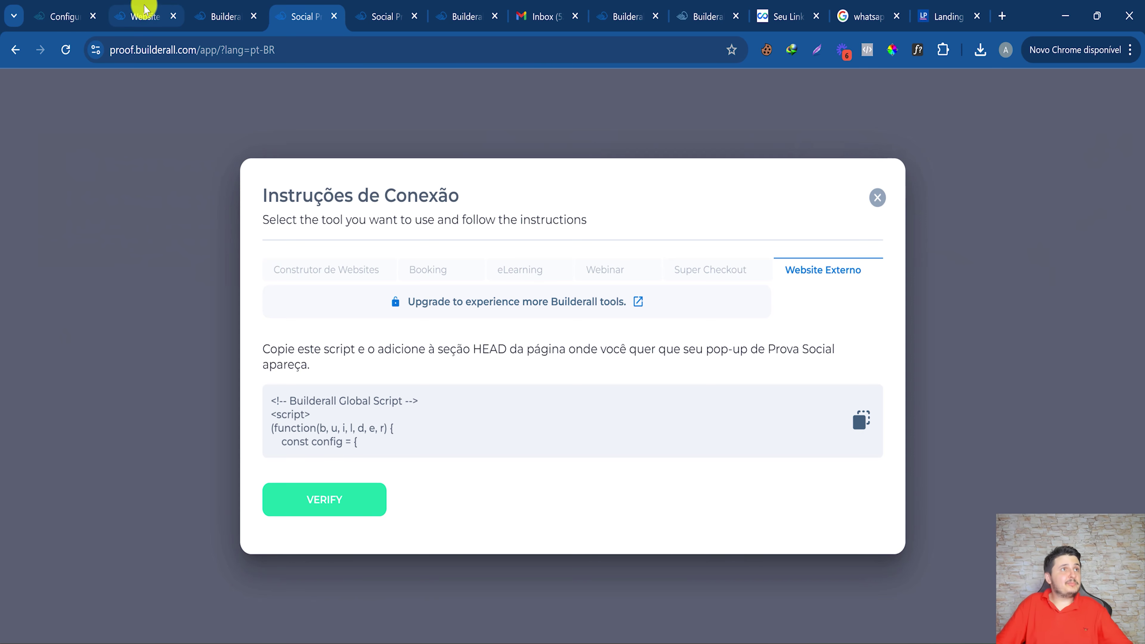
{"action": "left_click", "coordinate": [69, 9]}
{"action": "mouse_move", "coordinate": [337, 95]}
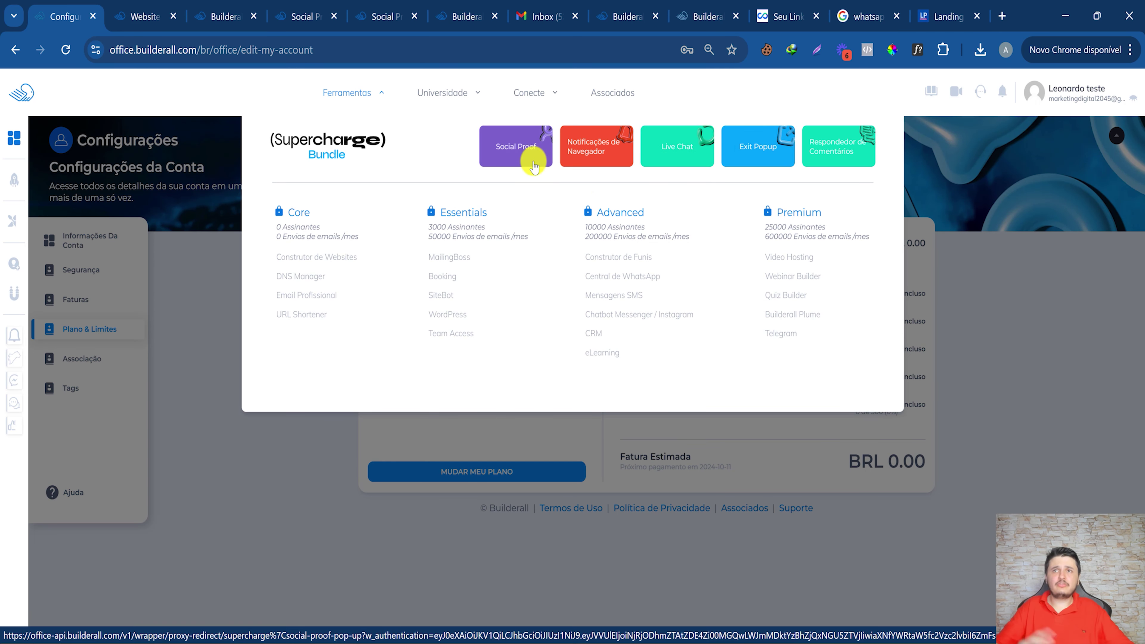
Open Builderall Live Chat and go down to the Sites field for the chat button.
{"action": "left_click", "coordinate": [533, 166]}
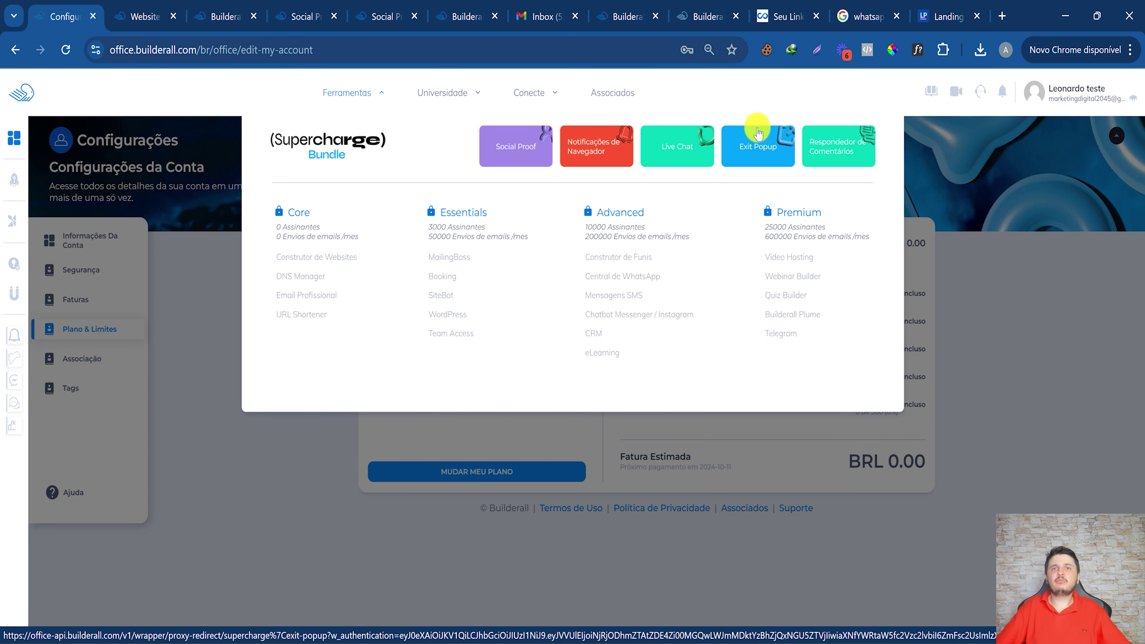
{"action": "left_click", "coordinate": [663, 157]}
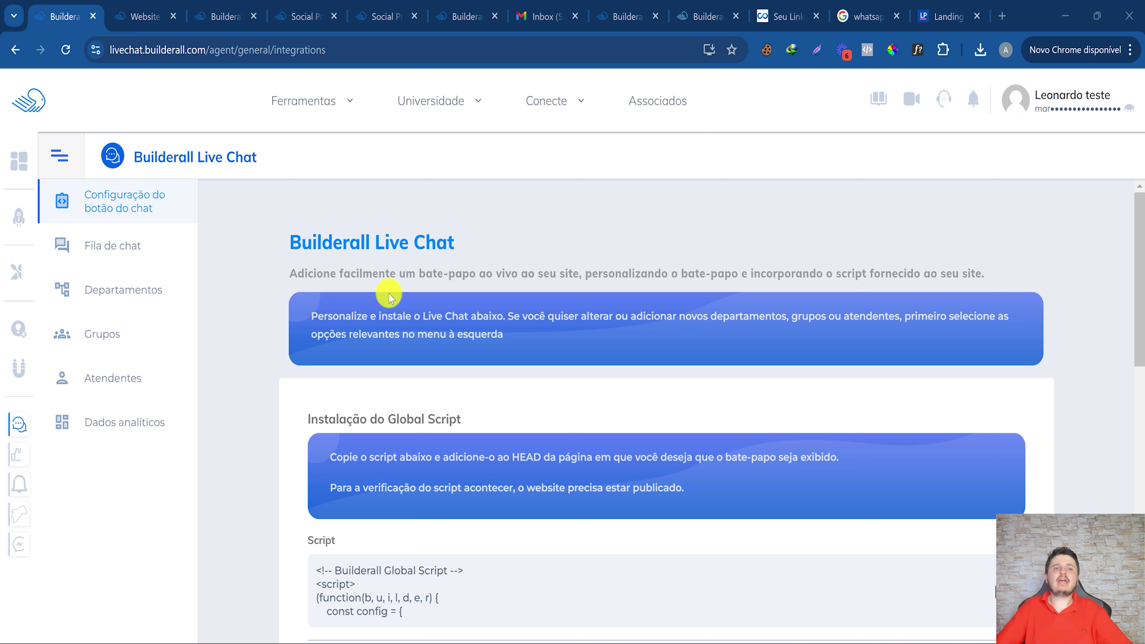
{"action": "left_click_drag", "start_coordinate": [452, 277], "coordinate": [569, 278]}
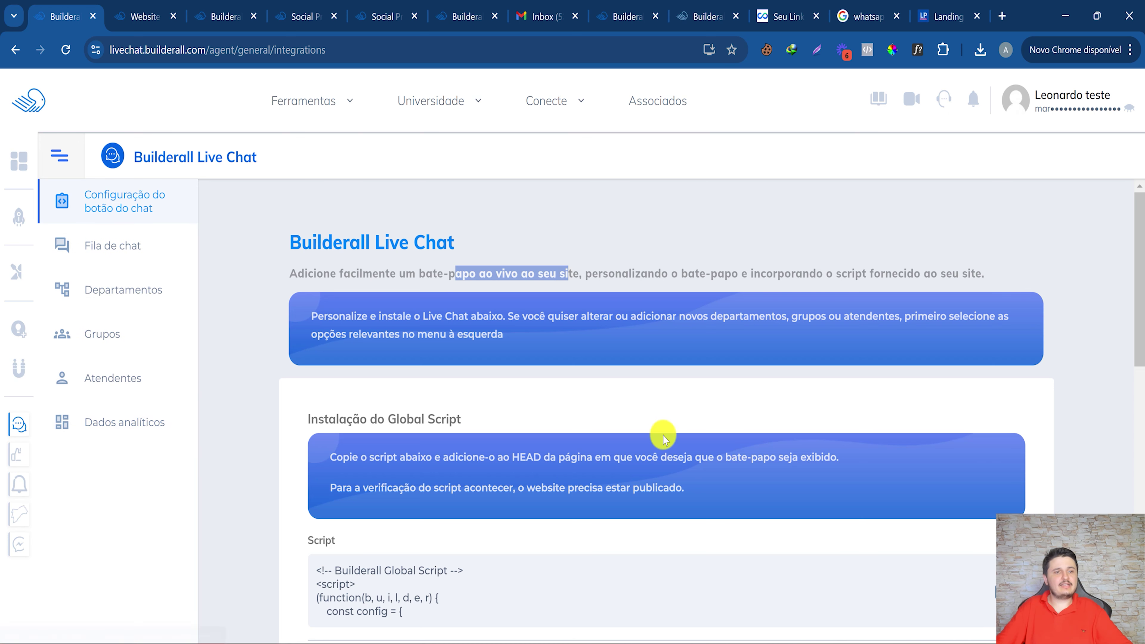
{"action": "scroll", "coordinate": [655, 440], "scroll_direction": "down", "scroll_amount": 3}
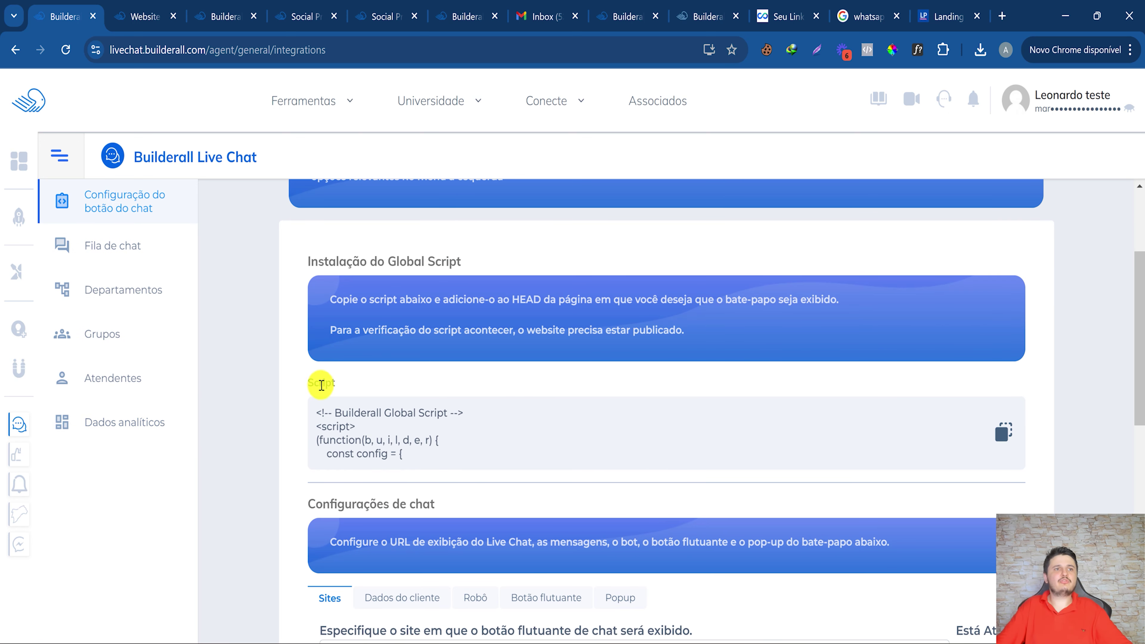
{"action": "scroll", "coordinate": [426, 470], "scroll_direction": "down", "scroll_amount": 5}
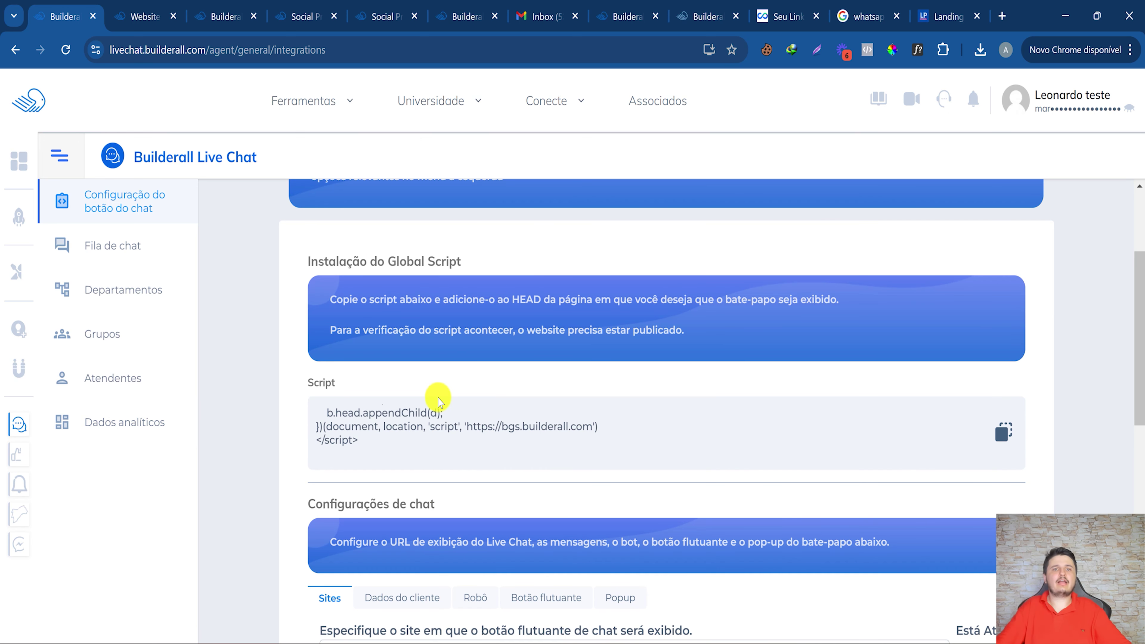
{"action": "scroll", "coordinate": [439, 398], "scroll_direction": "down", "scroll_amount": 5}
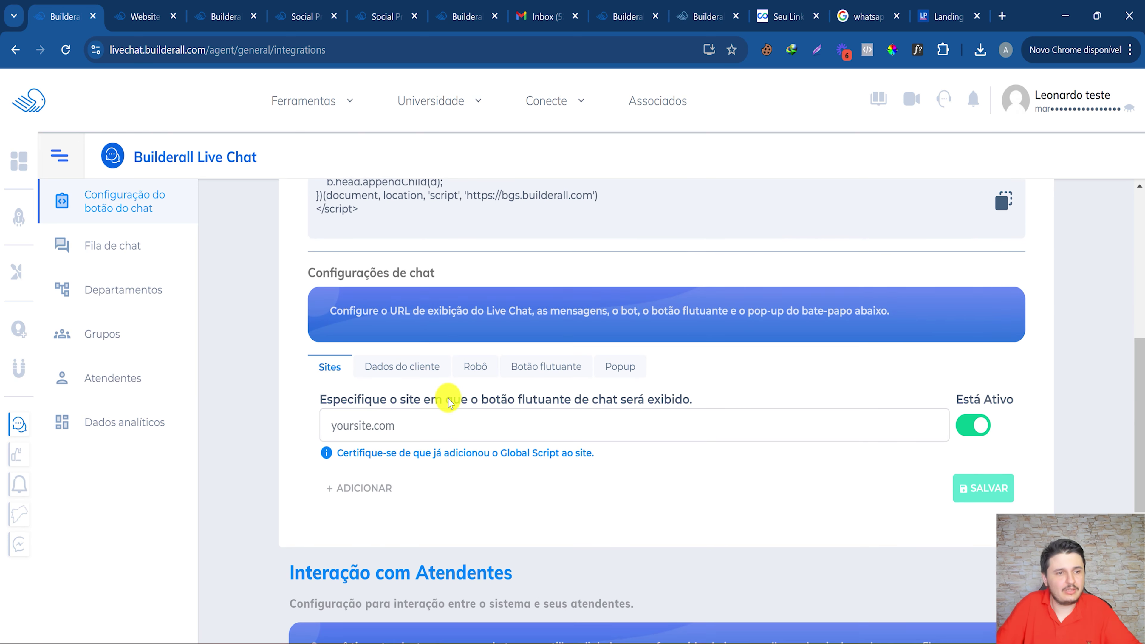
{"action": "left_click", "coordinate": [453, 427]}
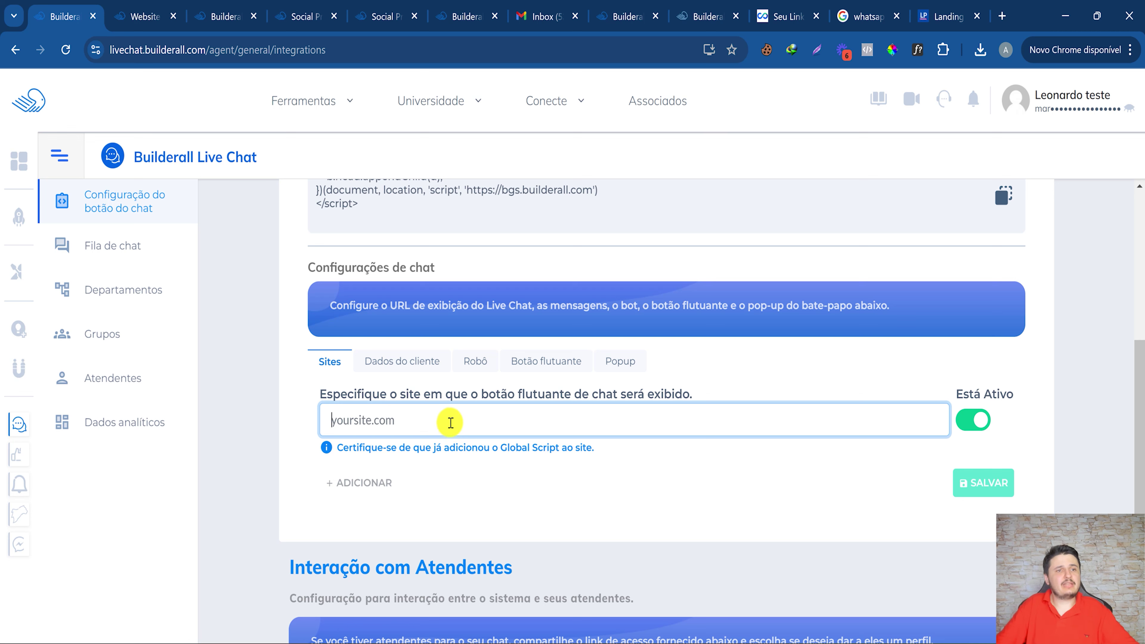
{"action": "type", "text": "https://landingpageoficial.com.br/#"}
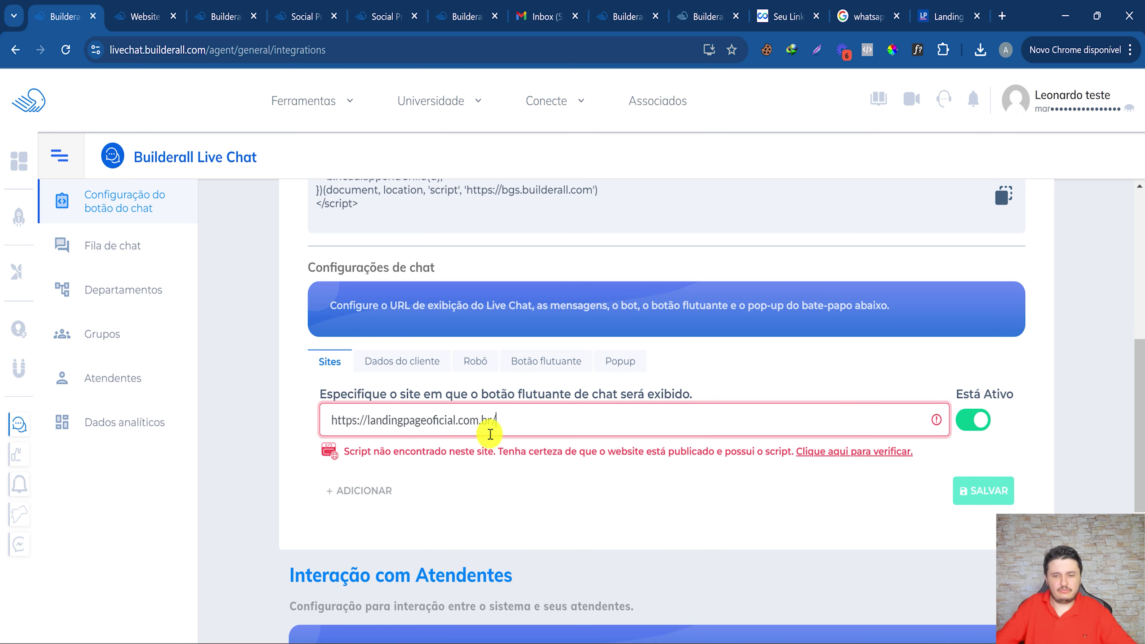
{"action": "left_click", "coordinate": [482, 483]}
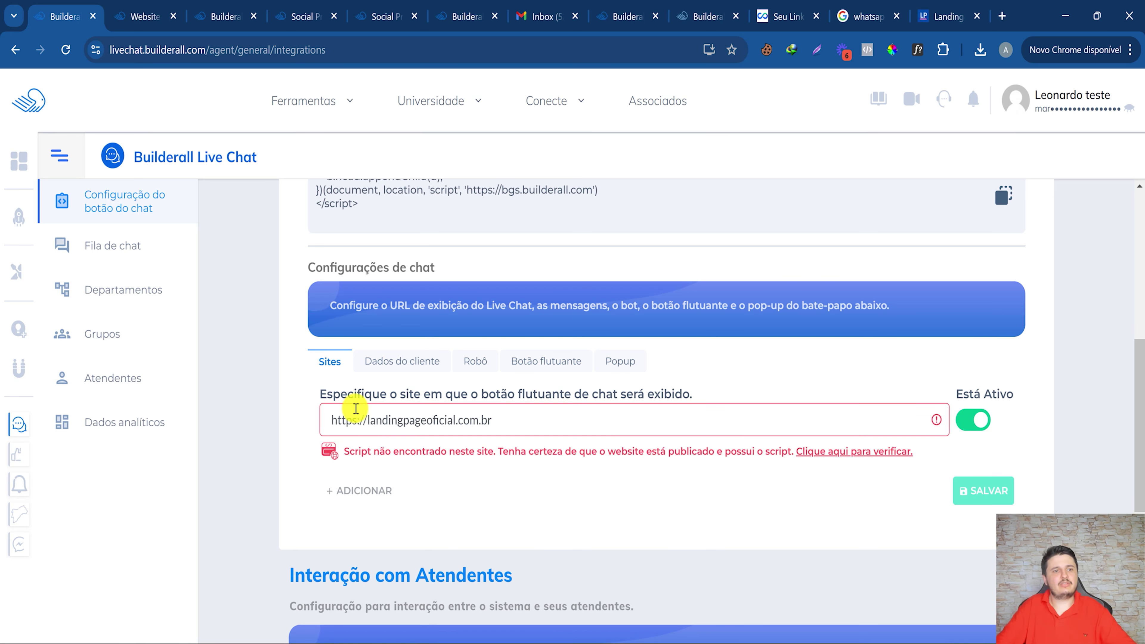
{"action": "left_click", "coordinate": [344, 419]}
{"action": "left_click_drag", "start_coordinate": [365, 460], "coordinate": [789, 454]}
{"action": "left_click", "coordinate": [423, 480]}
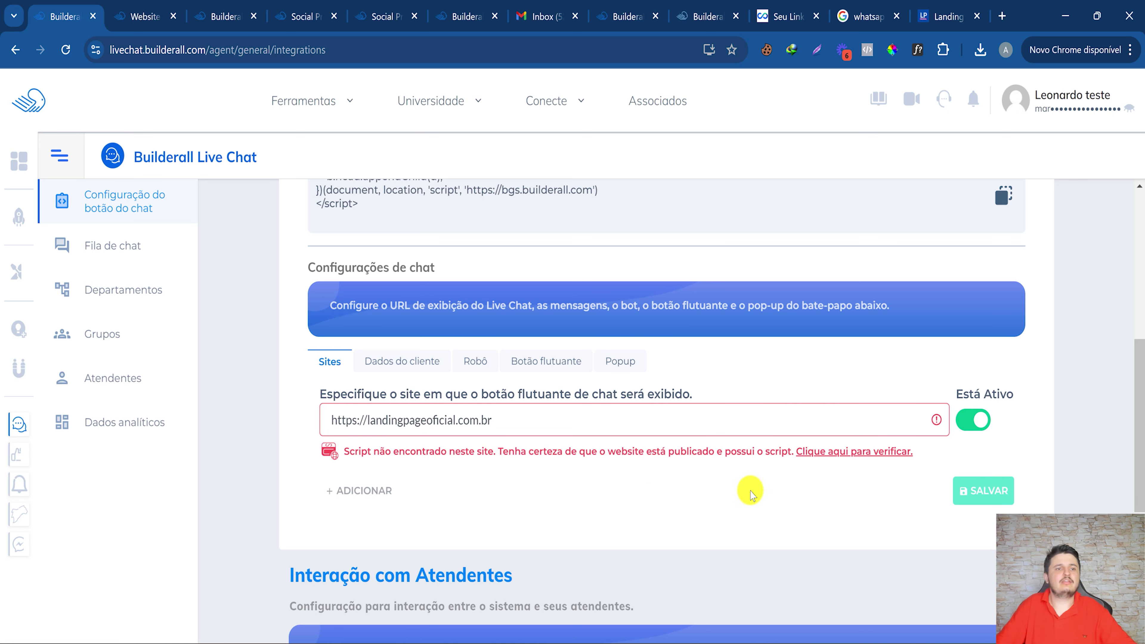
{"action": "left_click", "coordinate": [846, 452]}
{"action": "left_click", "coordinate": [321, 420]}
{"action": "left_click_drag", "start_coordinate": [440, 420], "coordinate": [302, 420]}
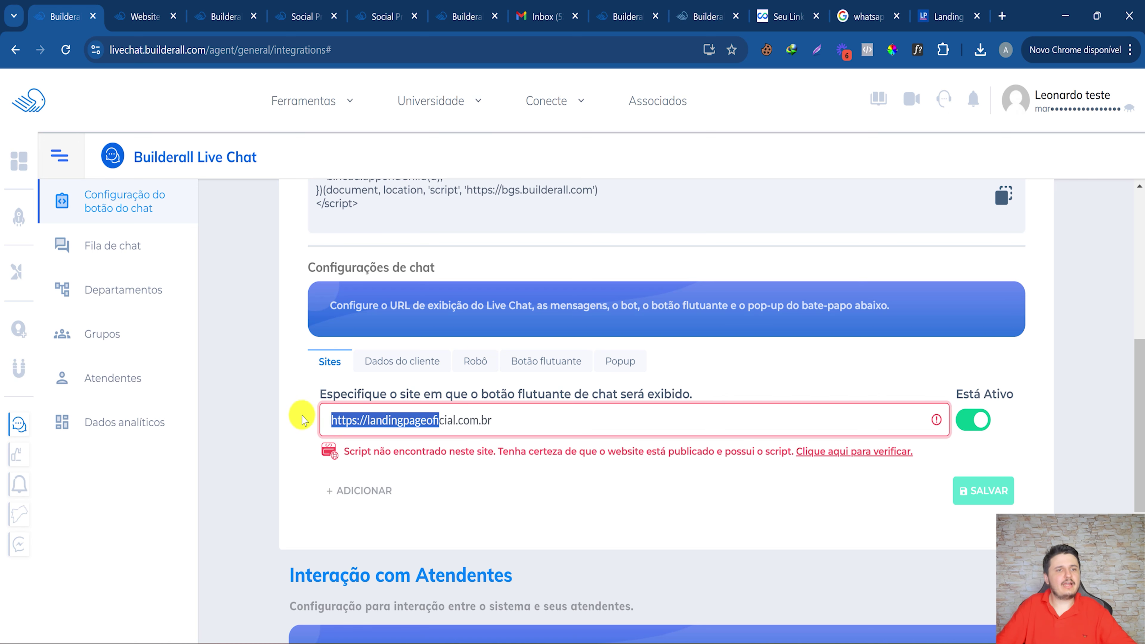
{"action": "left_click", "coordinate": [564, 424]}
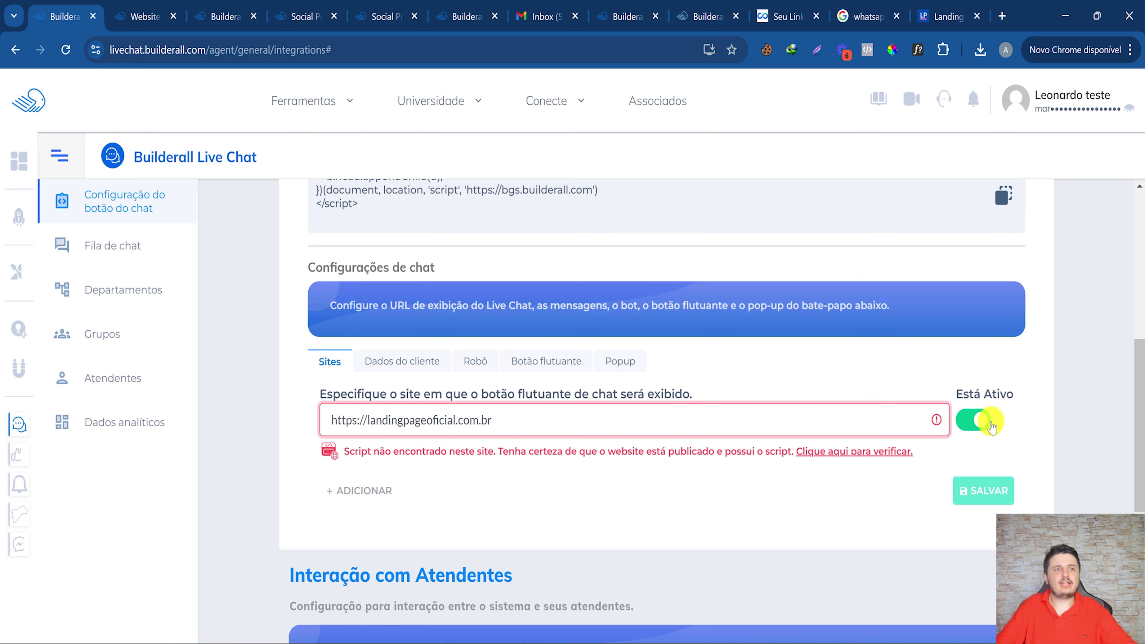
{"action": "left_click", "coordinate": [968, 421]}
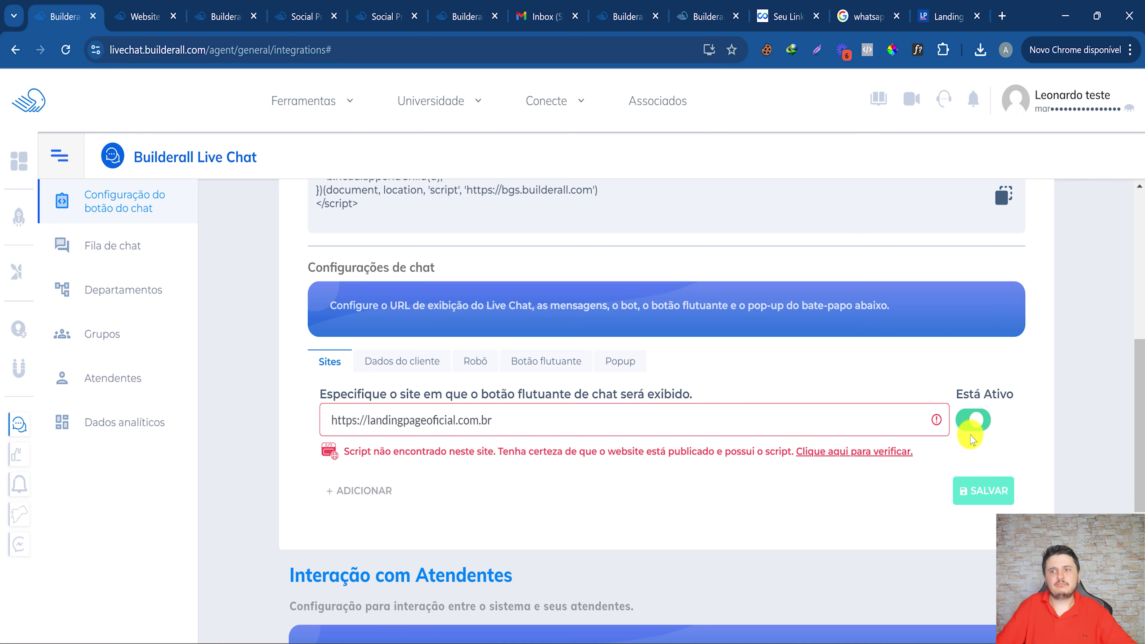
{"action": "scroll", "coordinate": [559, 446], "scroll_direction": "down", "scroll_amount": 5}
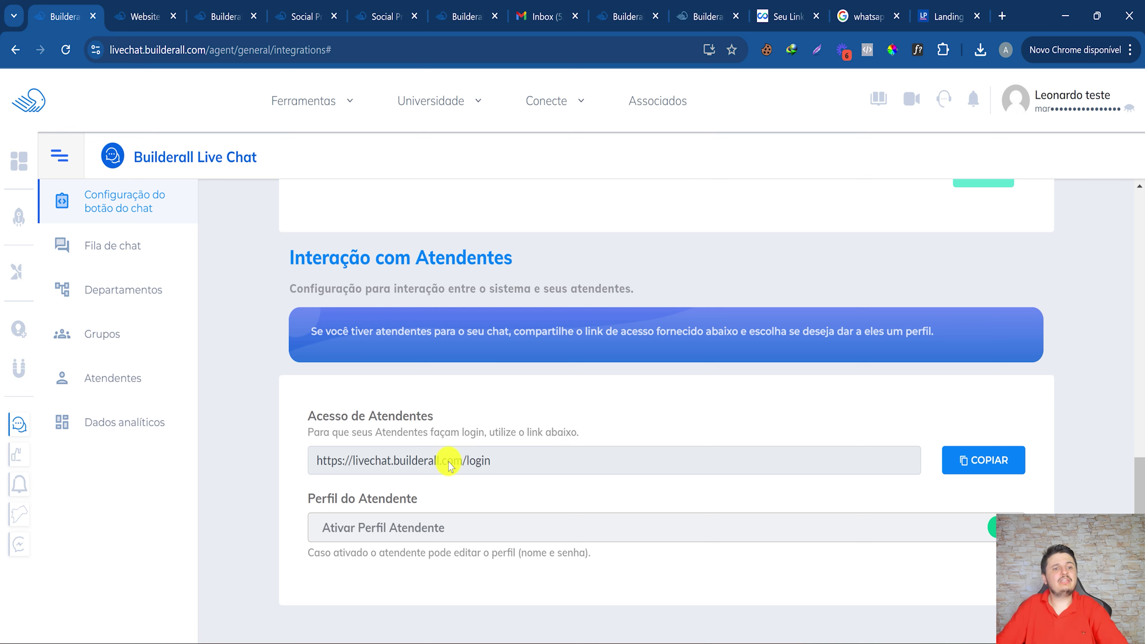
Copy the attendants' login link and test it in an incognito window.
{"action": "left_click", "coordinate": [965, 461]}
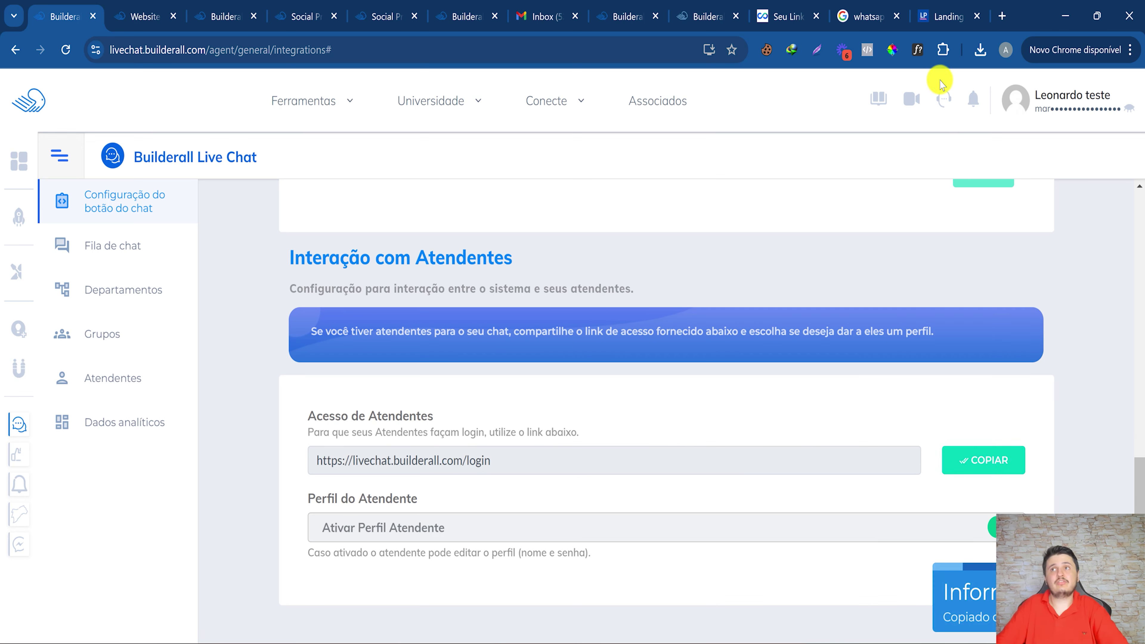
{"action": "left_click", "coordinate": [1106, 49]}
{"action": "left_click", "coordinate": [1013, 159]}
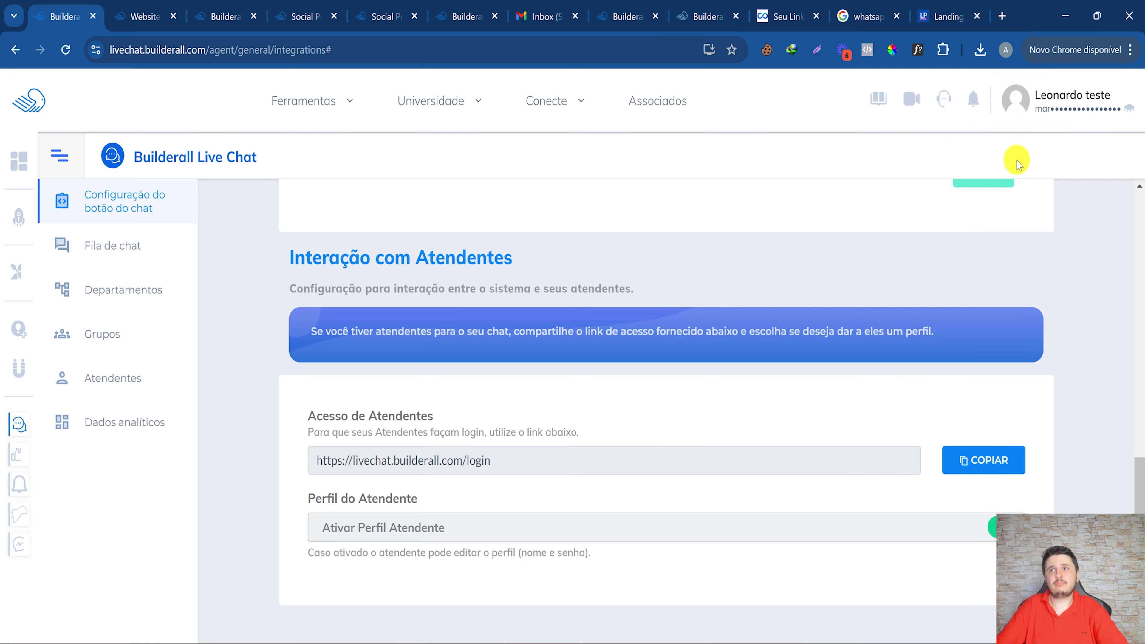
{"action": "type", "text": "https://livechat.builderall.com/login"}
{"action": "key", "text": "Return"}
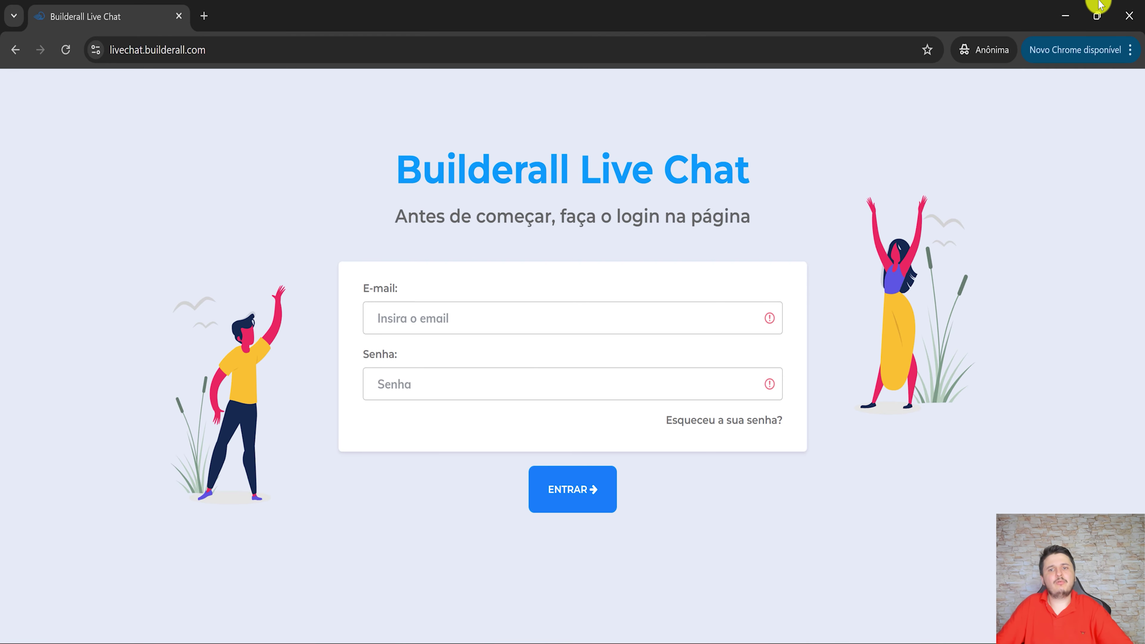
{"action": "left_click", "coordinate": [1065, 15]}
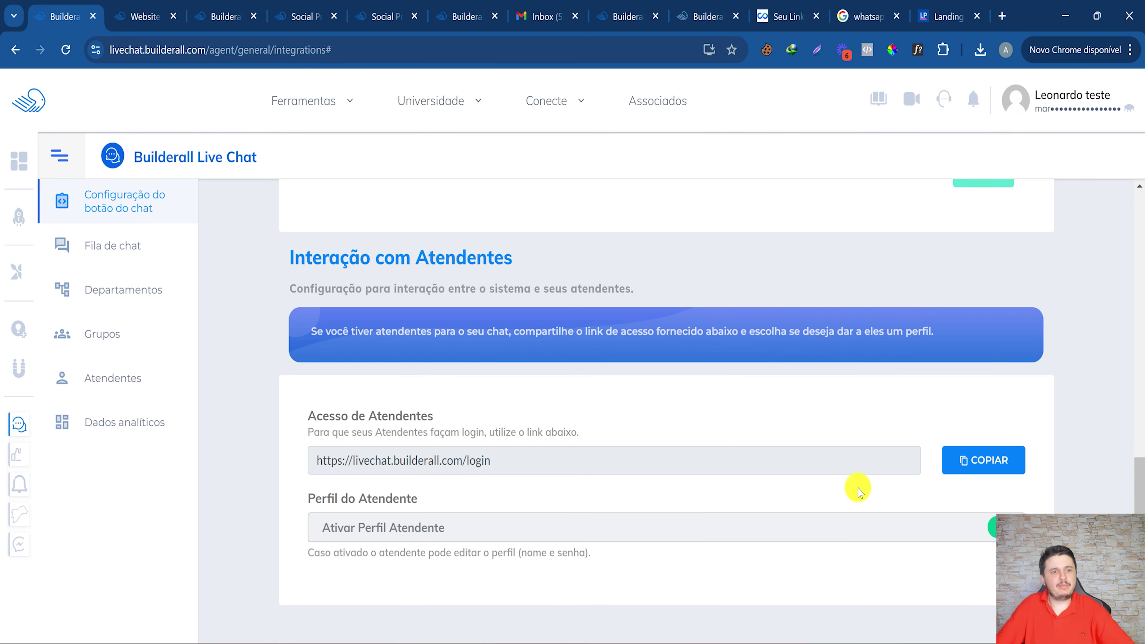
Show the Fila de chat queue of waiting chats.
{"action": "scroll", "coordinate": [889, 435], "scroll_direction": "up", "scroll_amount": 5}
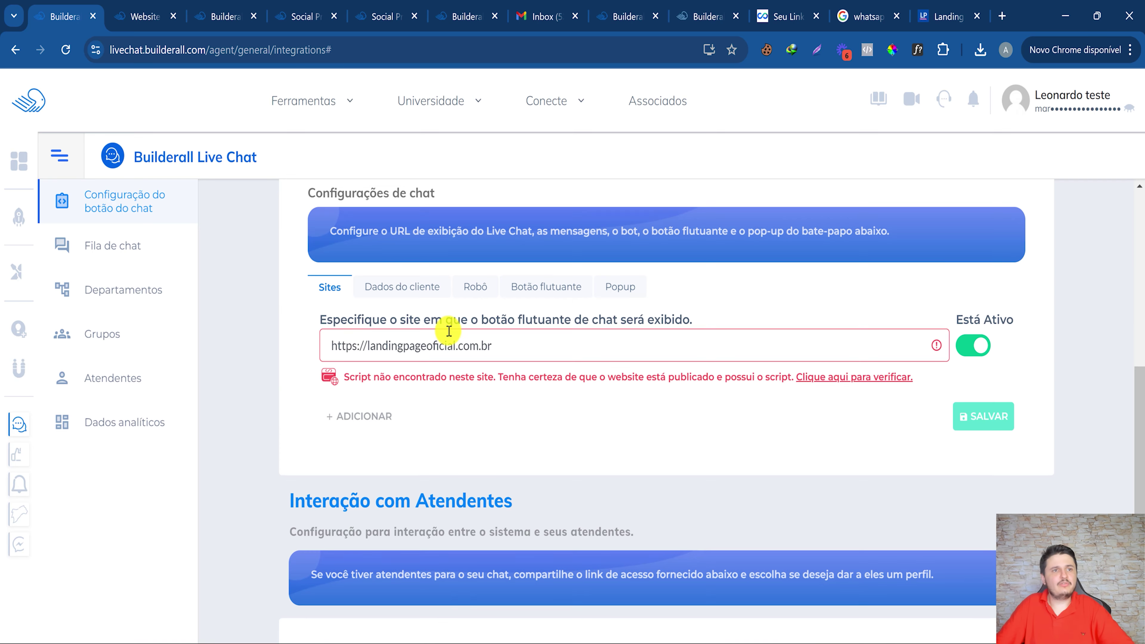
{"action": "scroll", "coordinate": [449, 330], "scroll_direction": "up", "scroll_amount": 8}
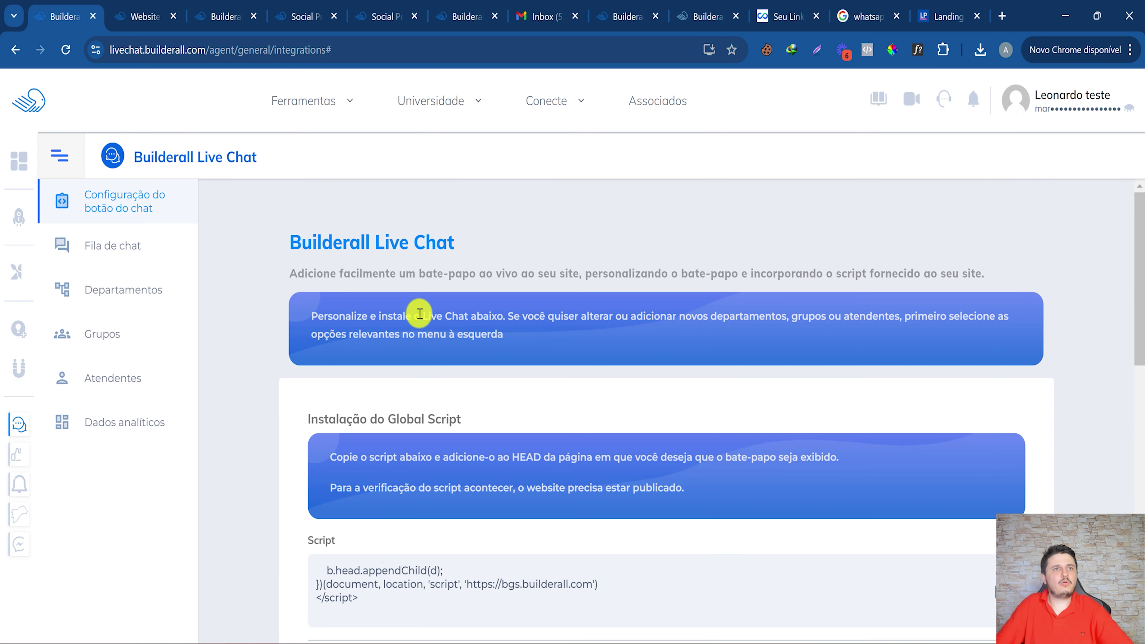
{"action": "left_click", "coordinate": [122, 234]}
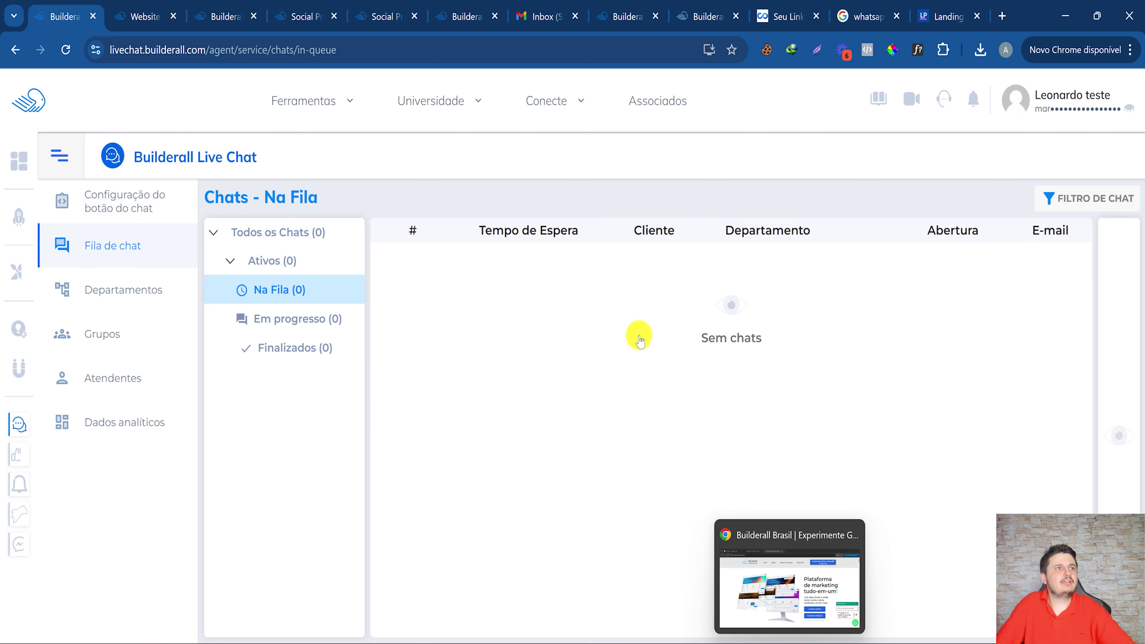
Open the Geral department's settings and view its attendants and text shortcuts.
{"action": "left_click", "coordinate": [149, 293]}
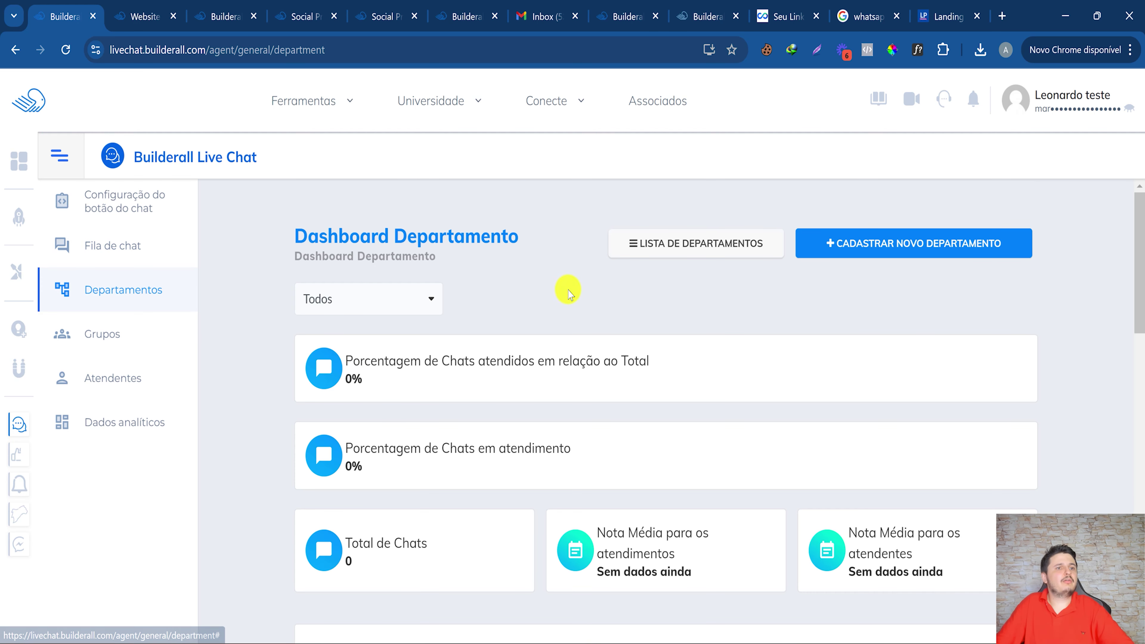
{"action": "left_click", "coordinate": [686, 248]}
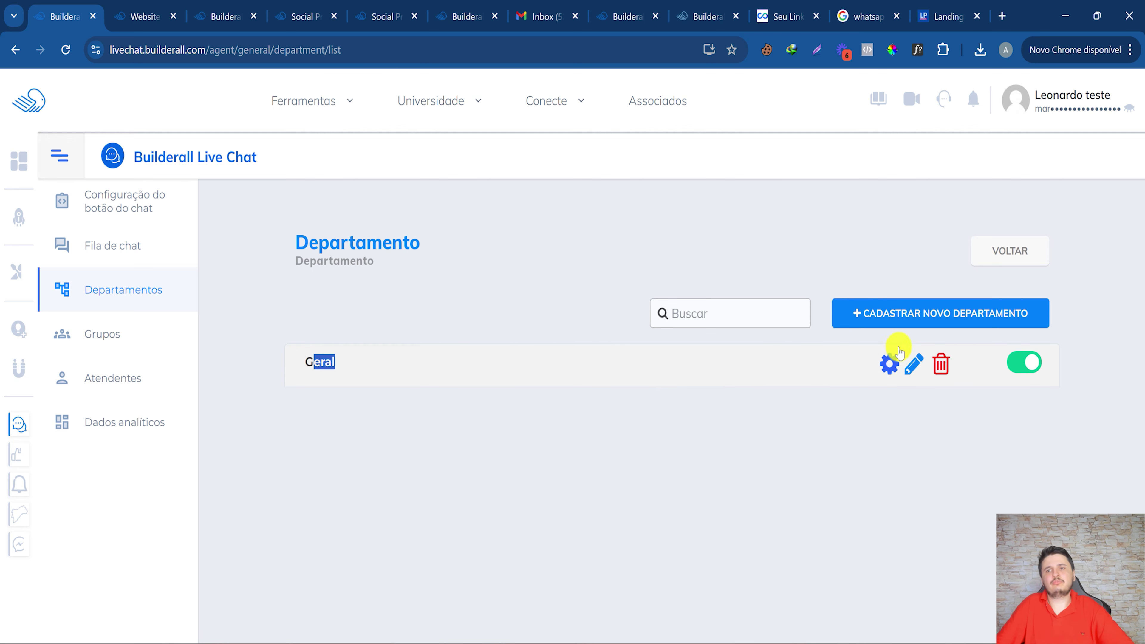
{"action": "left_click", "coordinate": [891, 365]}
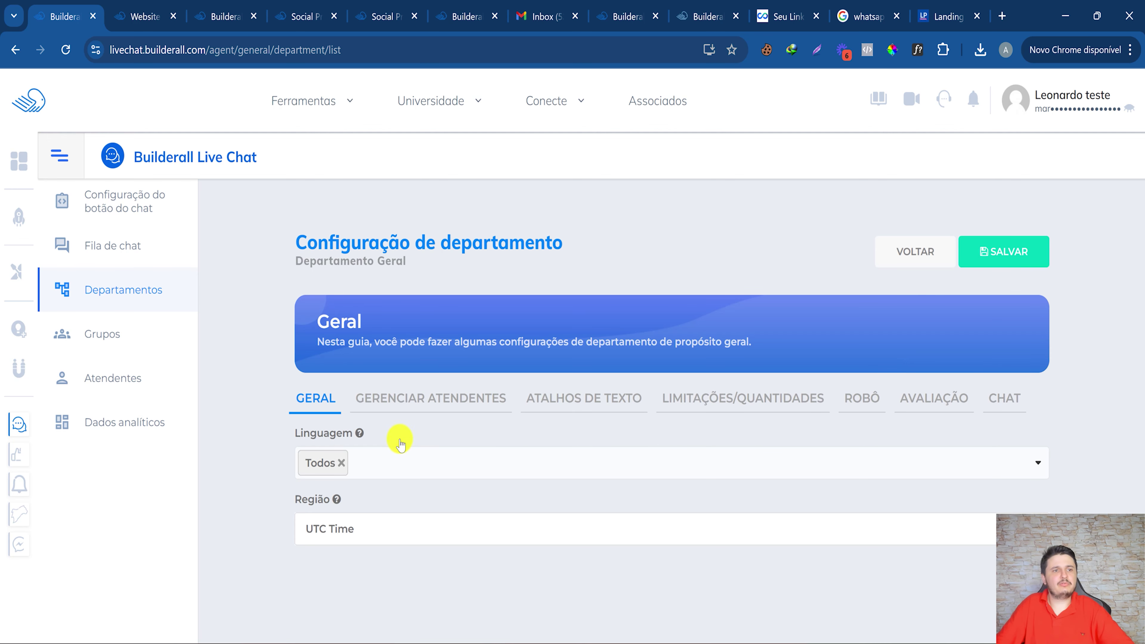
{"action": "left_click", "coordinate": [455, 400]}
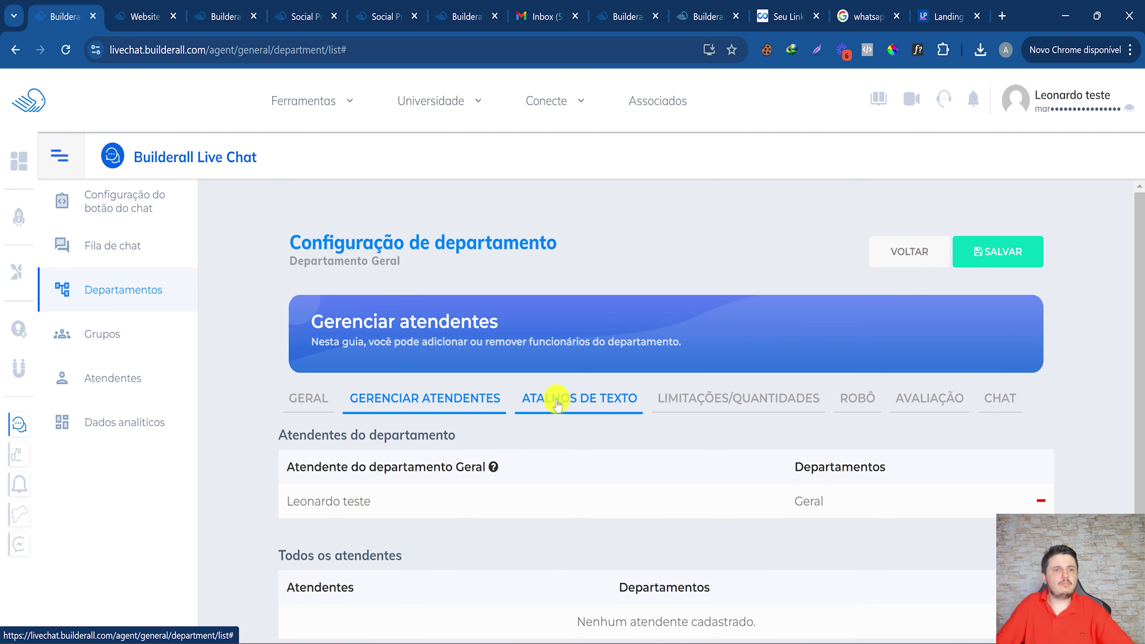
{"action": "scroll", "coordinate": [479, 409], "scroll_direction": "down", "scroll_amount": 1}
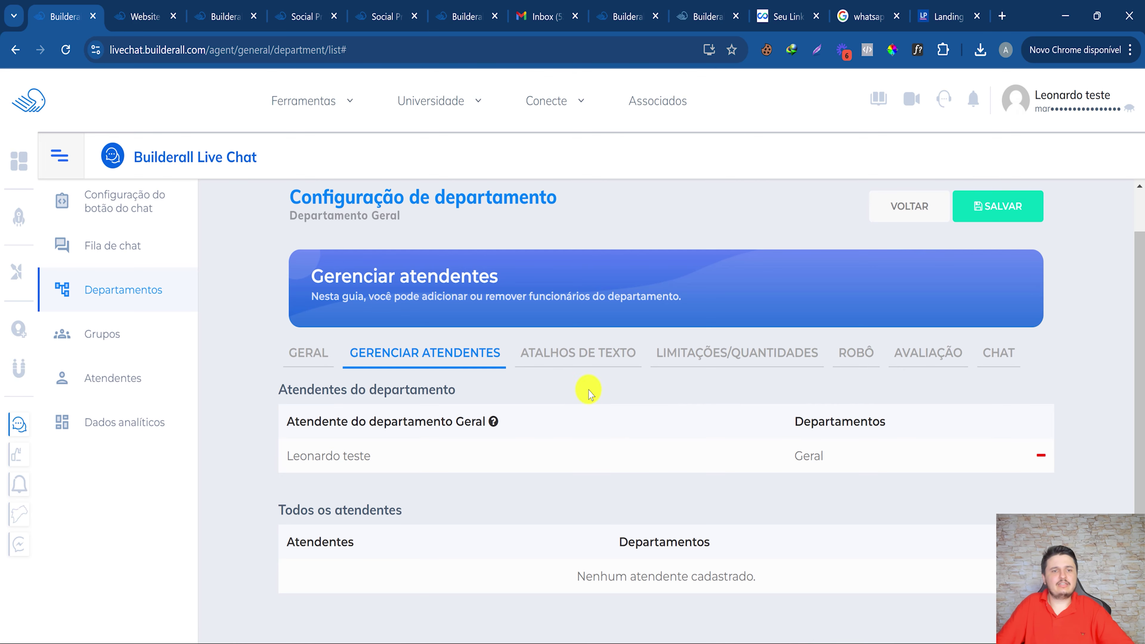
{"action": "left_click", "coordinate": [606, 369]}
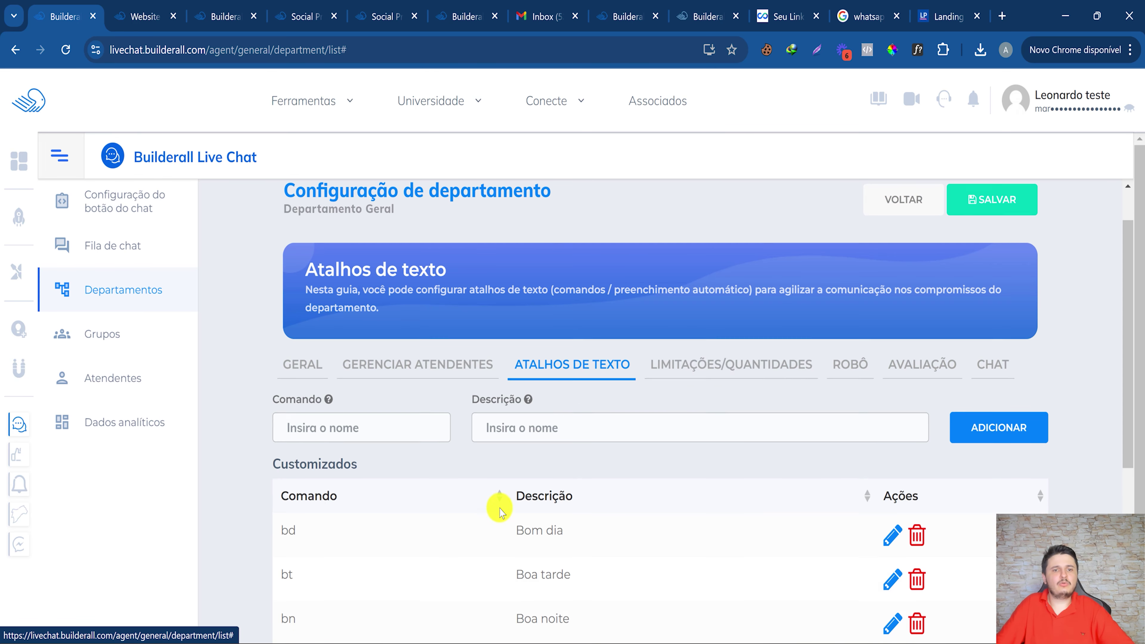
{"action": "scroll", "coordinate": [296, 363], "scroll_direction": "down", "scroll_amount": 4}
{"action": "scroll", "coordinate": [366, 478], "scroll_direction": "down", "scroll_amount": 5}
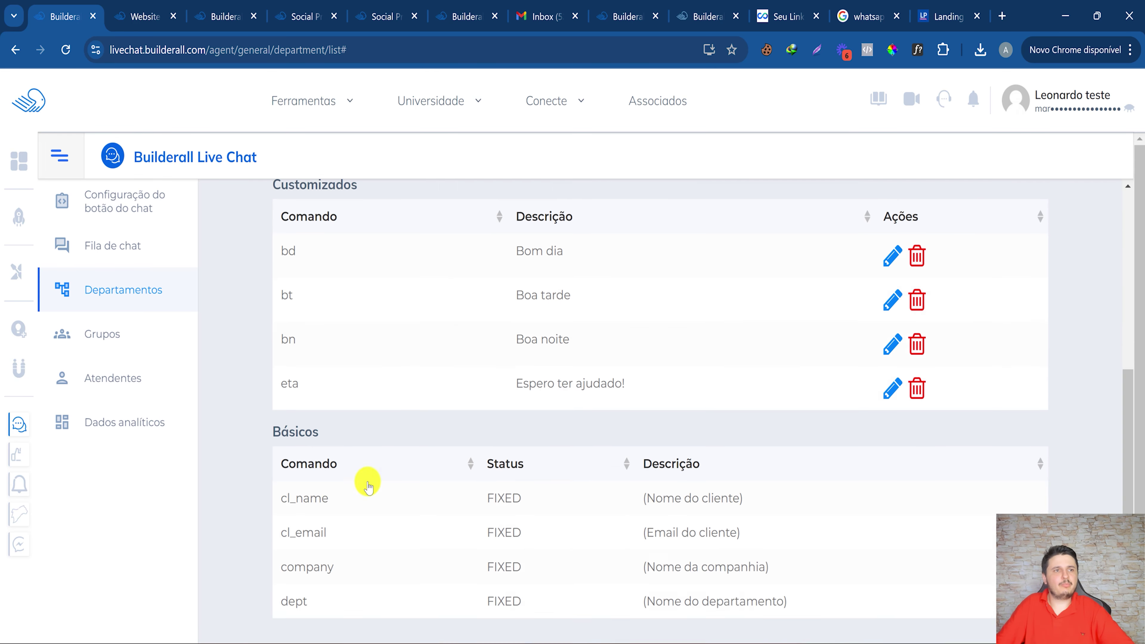
{"action": "scroll", "coordinate": [532, 397], "scroll_direction": "up", "scroll_amount": 10}
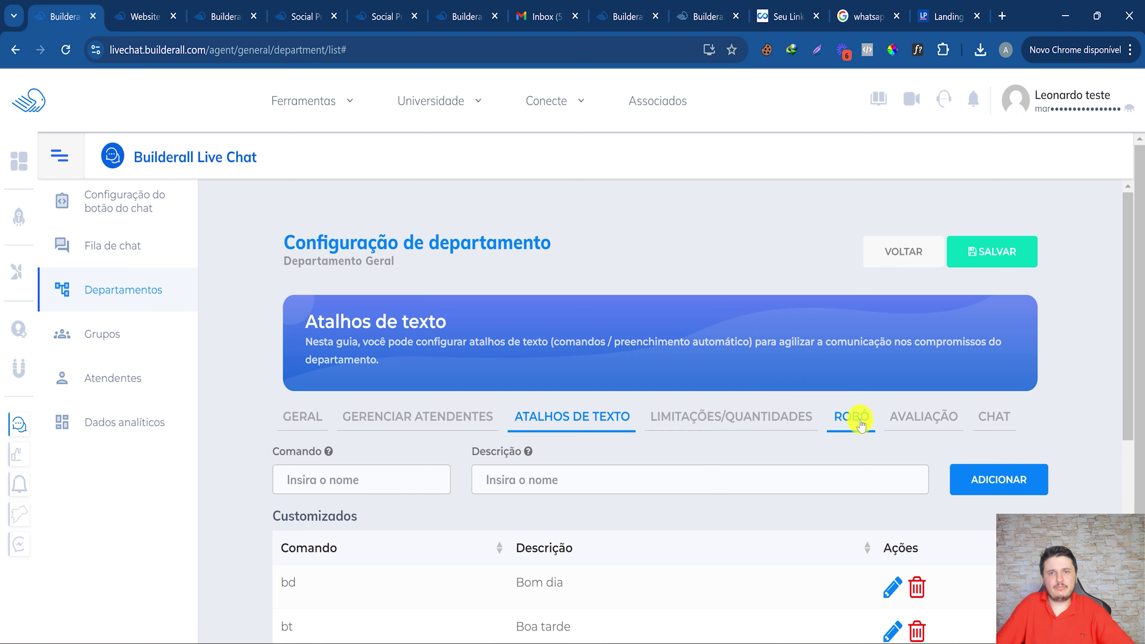
Review the Geral department's bot, limits and quantities, and rating settings.
{"action": "left_click", "coordinate": [844, 424]}
{"action": "scroll", "coordinate": [676, 428], "scroll_direction": "down", "scroll_amount": 3}
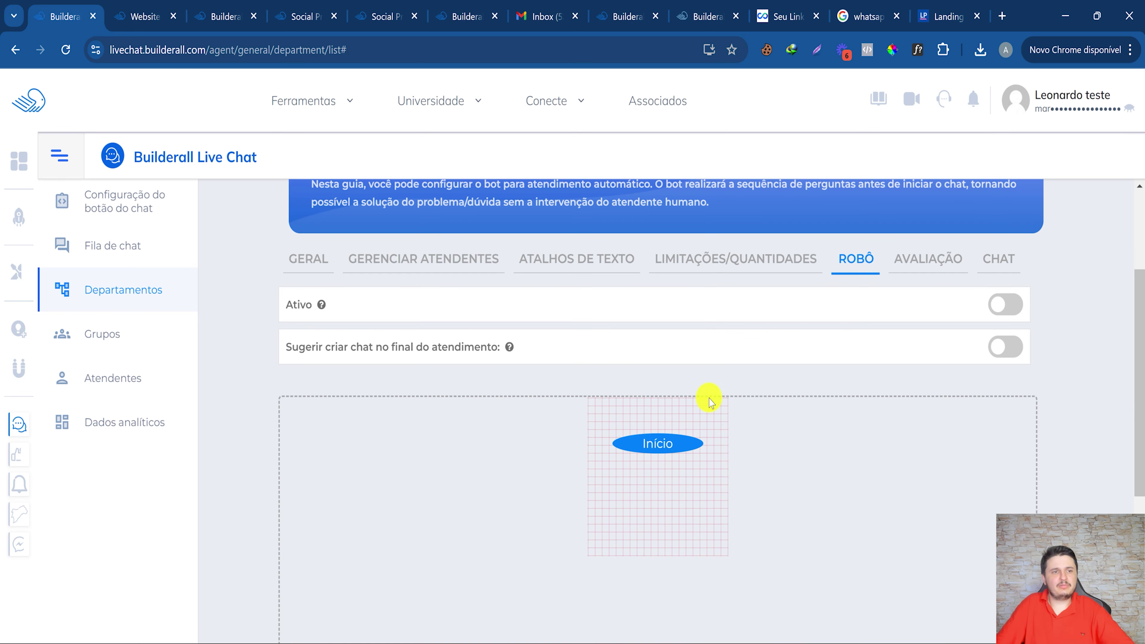
{"action": "left_click", "coordinate": [735, 265]}
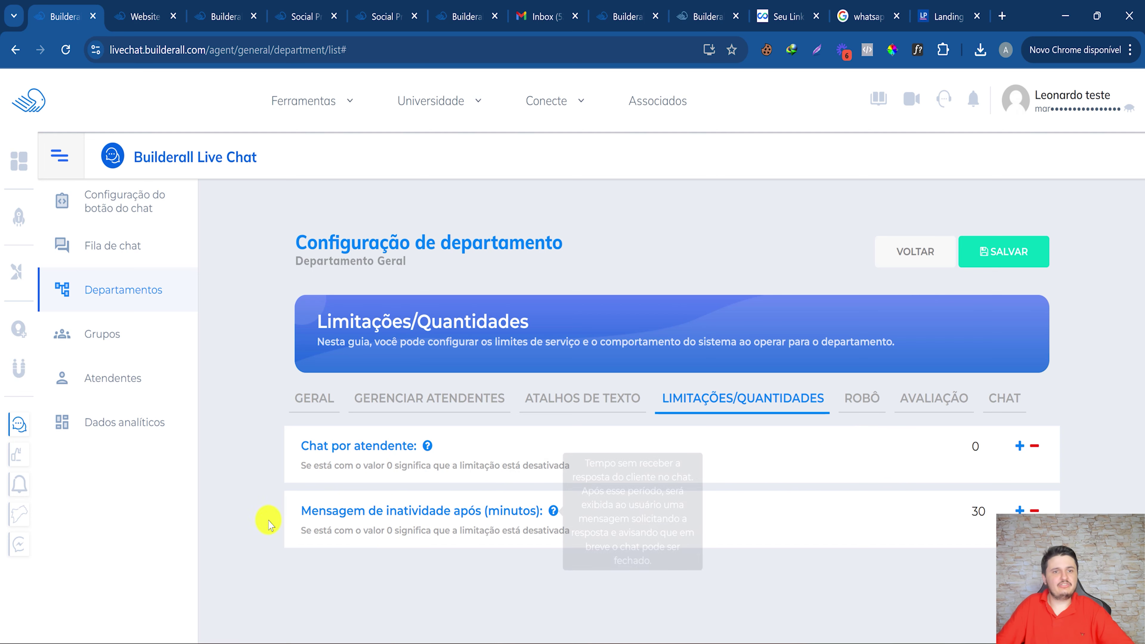
{"action": "mouse_move", "coordinate": [351, 512]}
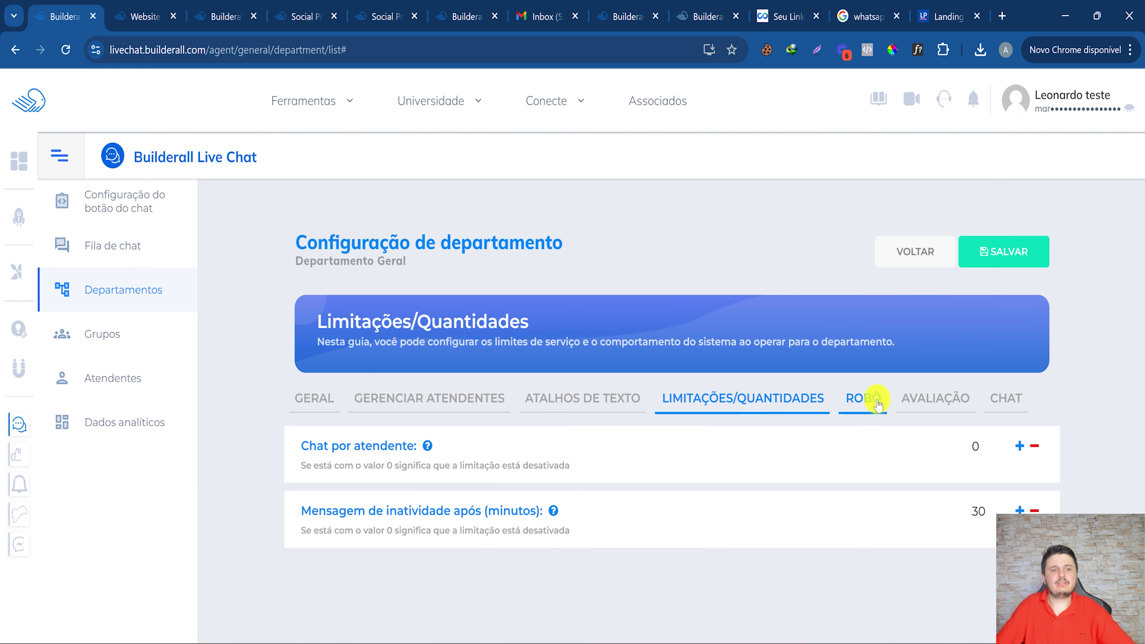
{"action": "left_click", "coordinate": [864, 398]}
{"action": "left_click", "coordinate": [945, 414]}
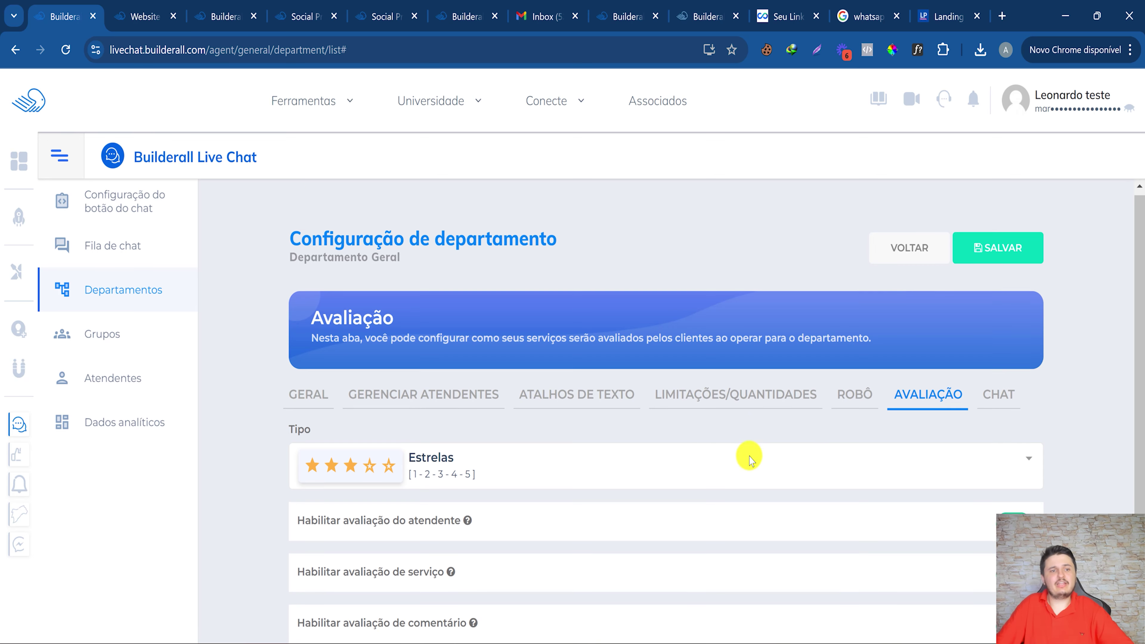
{"action": "scroll", "coordinate": [954, 499], "scroll_direction": "down", "scroll_amount": 1}
Review the chat behaviour settings, then return to the department list.
{"action": "left_click", "coordinate": [1003, 355]}
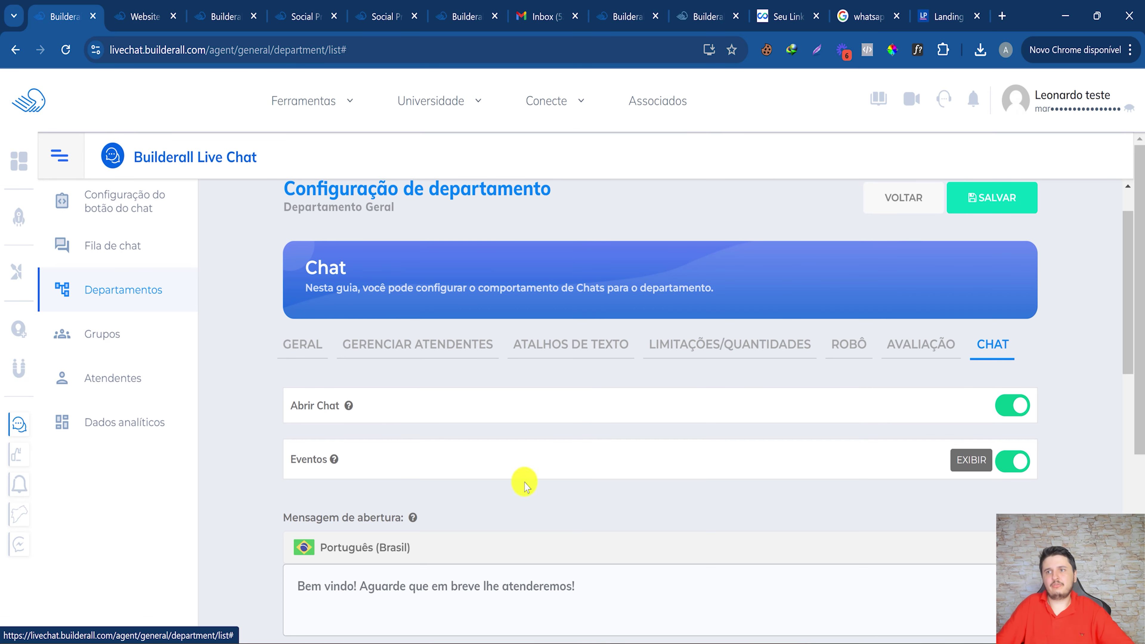
{"action": "scroll", "coordinate": [389, 450], "scroll_direction": "down", "scroll_amount": 3}
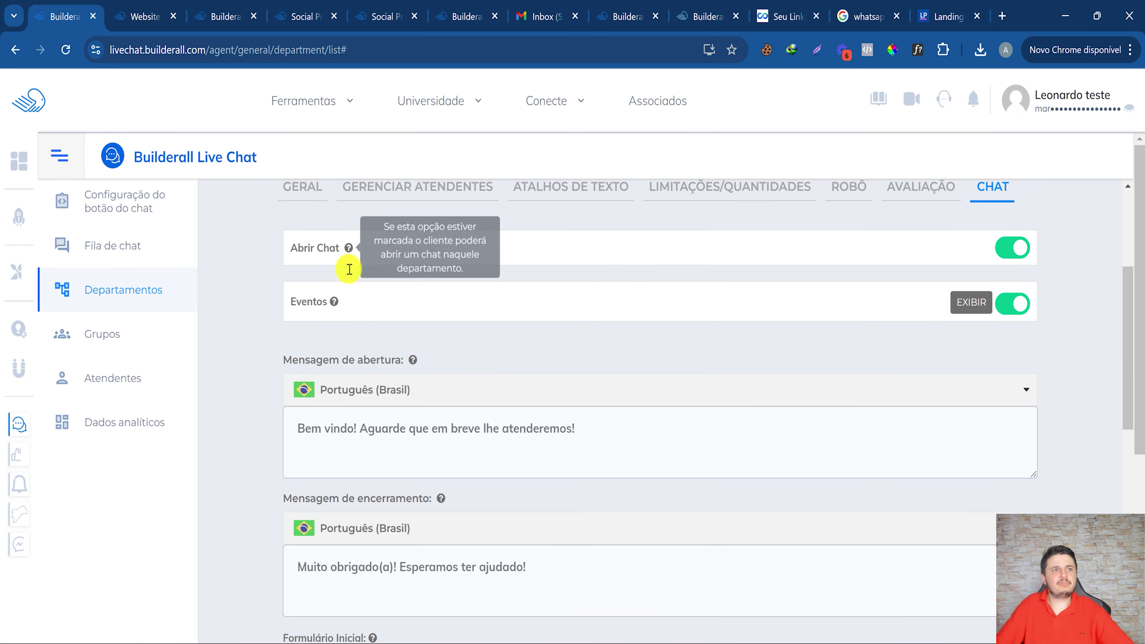
{"action": "scroll", "coordinate": [359, 411], "scroll_direction": "down", "scroll_amount": 5}
{"action": "left_click_drag", "start_coordinate": [295, 337], "coordinate": [557, 345]}
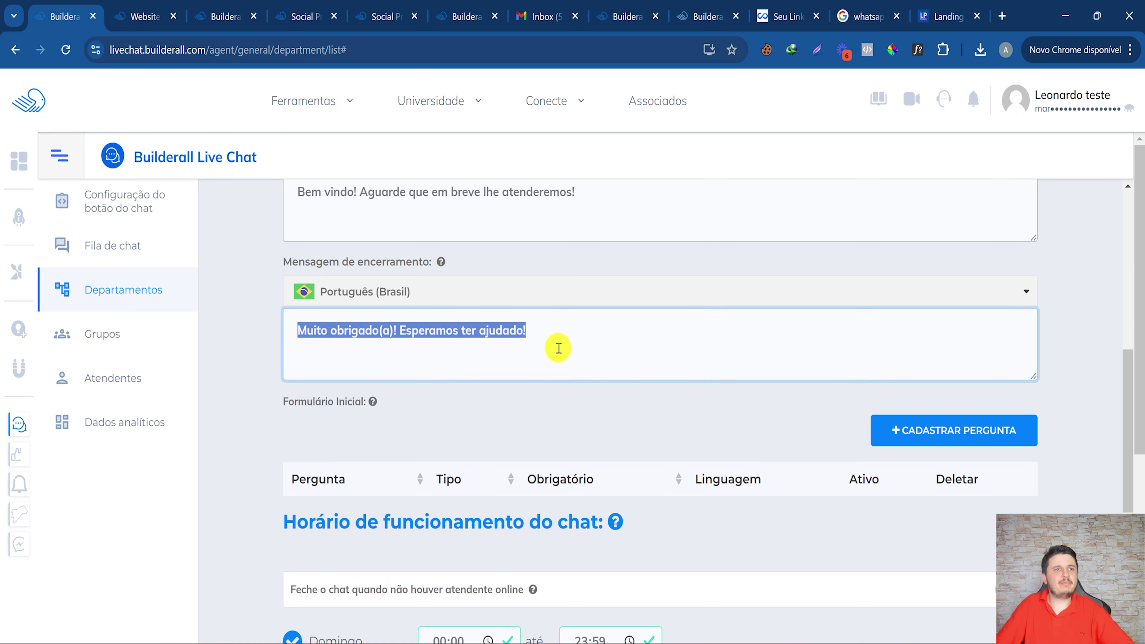
{"action": "scroll", "coordinate": [557, 348], "scroll_direction": "up", "scroll_amount": 5}
{"action": "left_click_drag", "start_coordinate": [342, 405], "coordinate": [583, 463]}
{"action": "scroll", "coordinate": [509, 420], "scroll_direction": "down", "scroll_amount": 8}
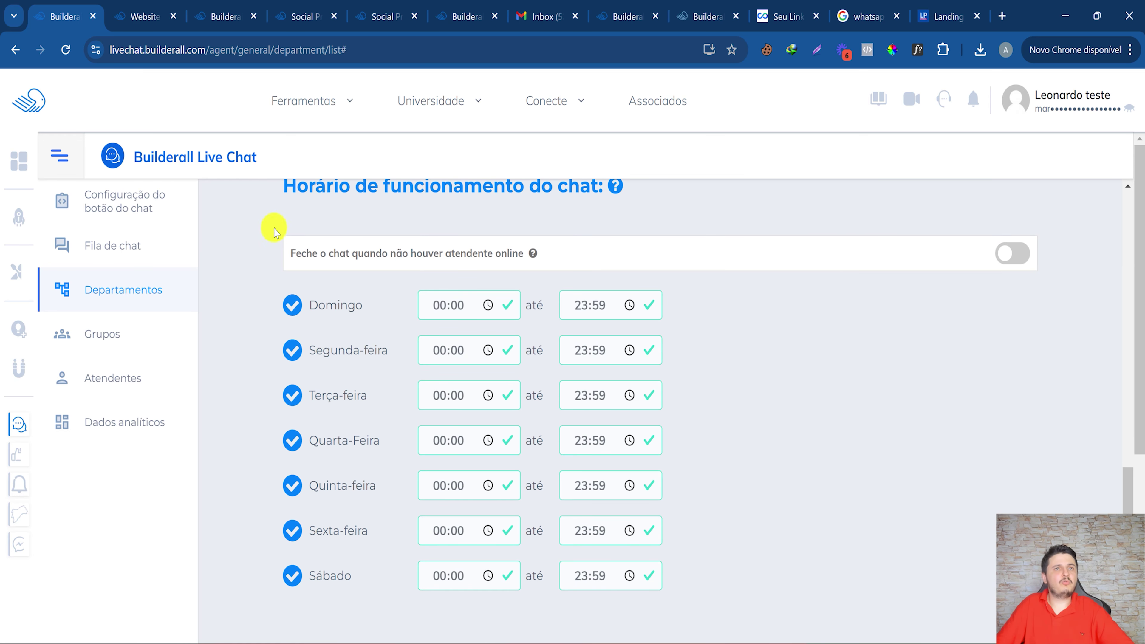
{"action": "scroll", "coordinate": [287, 429], "scroll_direction": "up", "scroll_amount": 8}
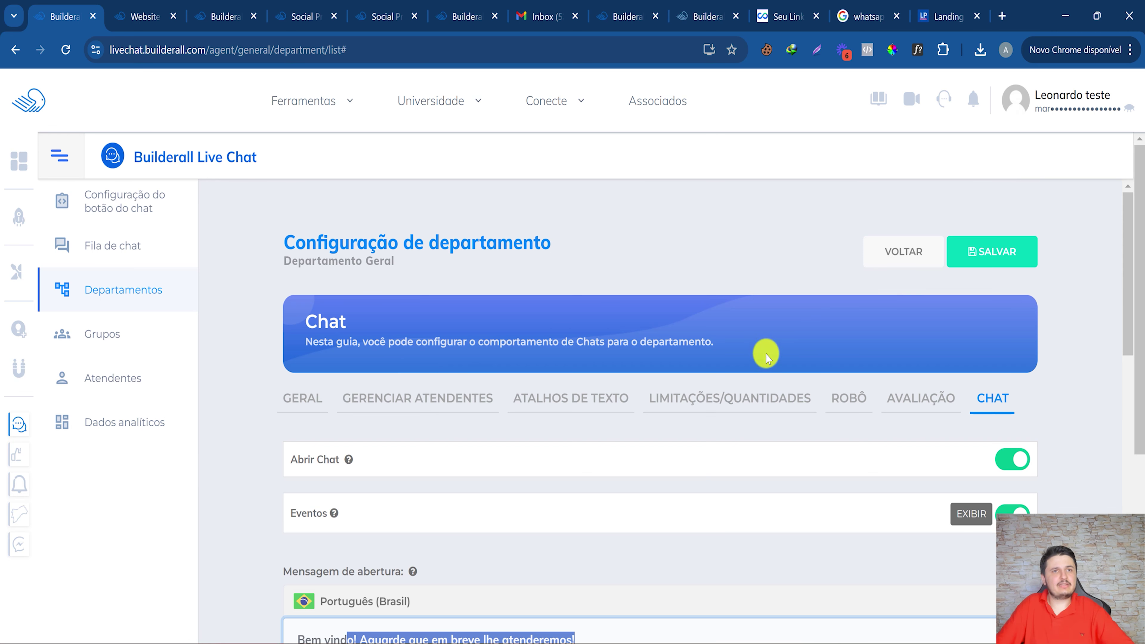
{"action": "left_click", "coordinate": [924, 251]}
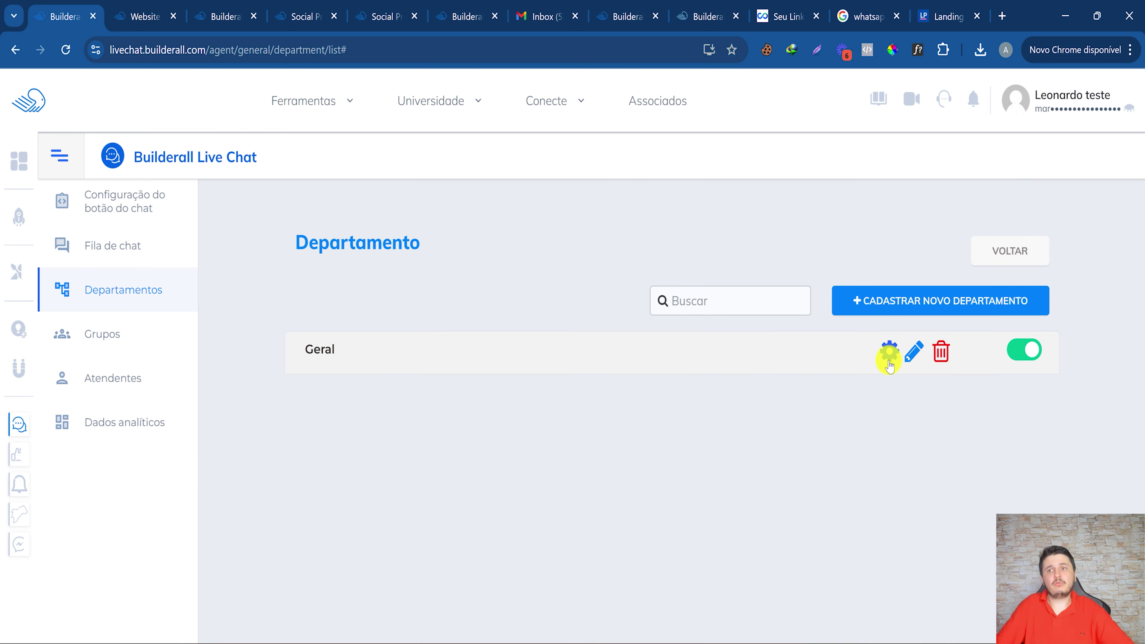
Change the Geral department's name to 'Atendimento ao Cliente', save it, and return to Departamentos.
{"action": "left_click", "coordinate": [913, 356]}
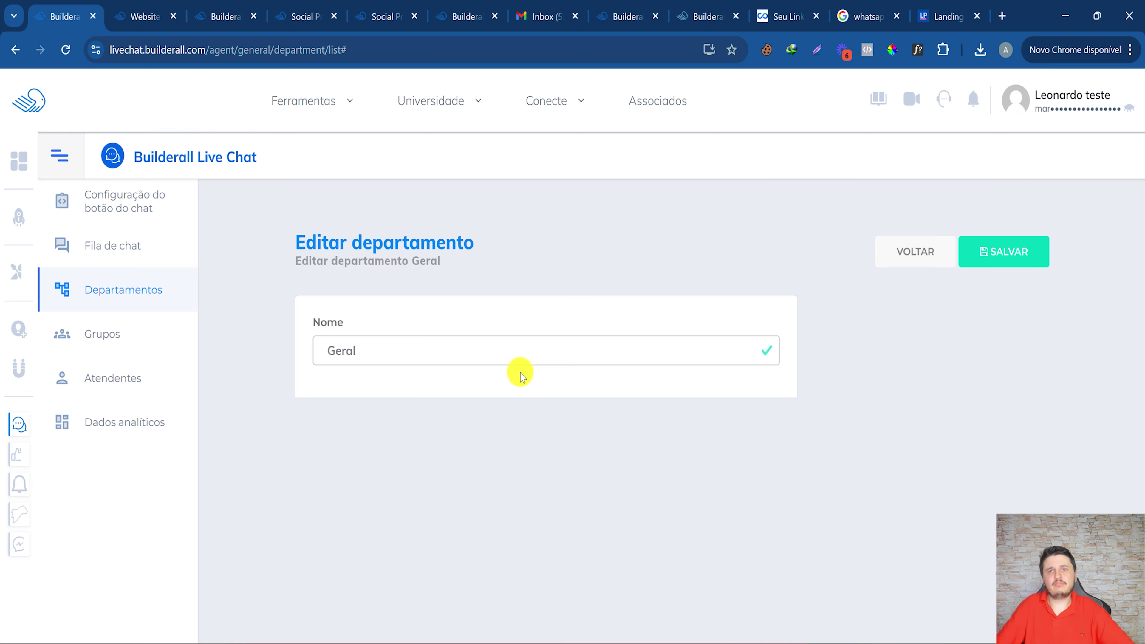
{"action": "double_click", "coordinate": [499, 361]}
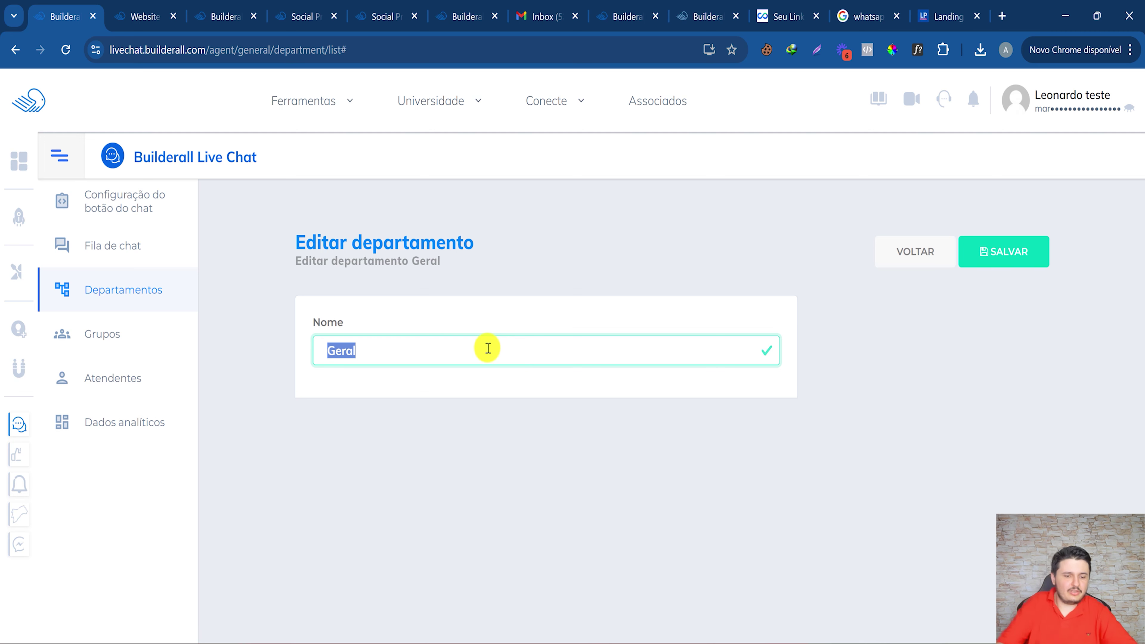
{"action": "type", "text": "Atendim"}
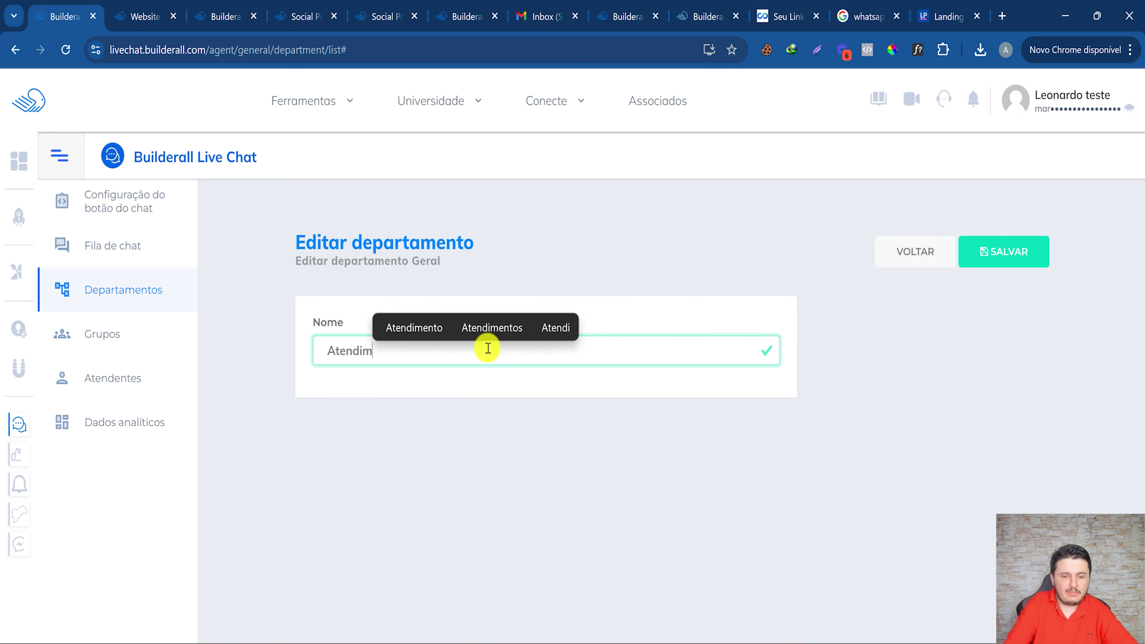
{"action": "type", "text": "ento ao Cliente"}
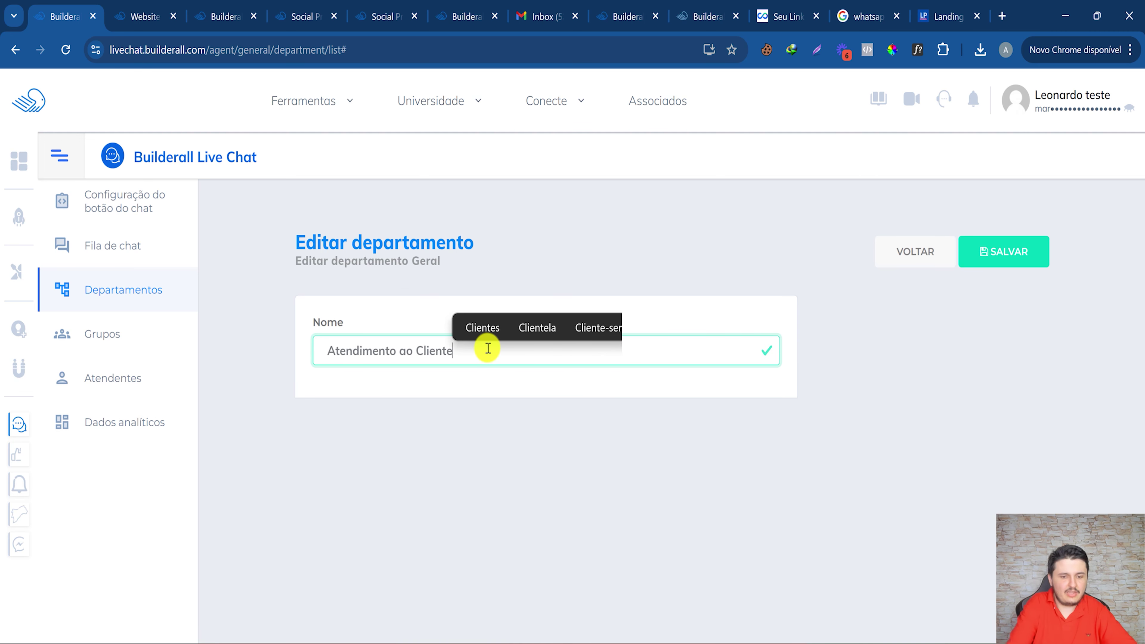
{"action": "left_click", "coordinate": [989, 254]}
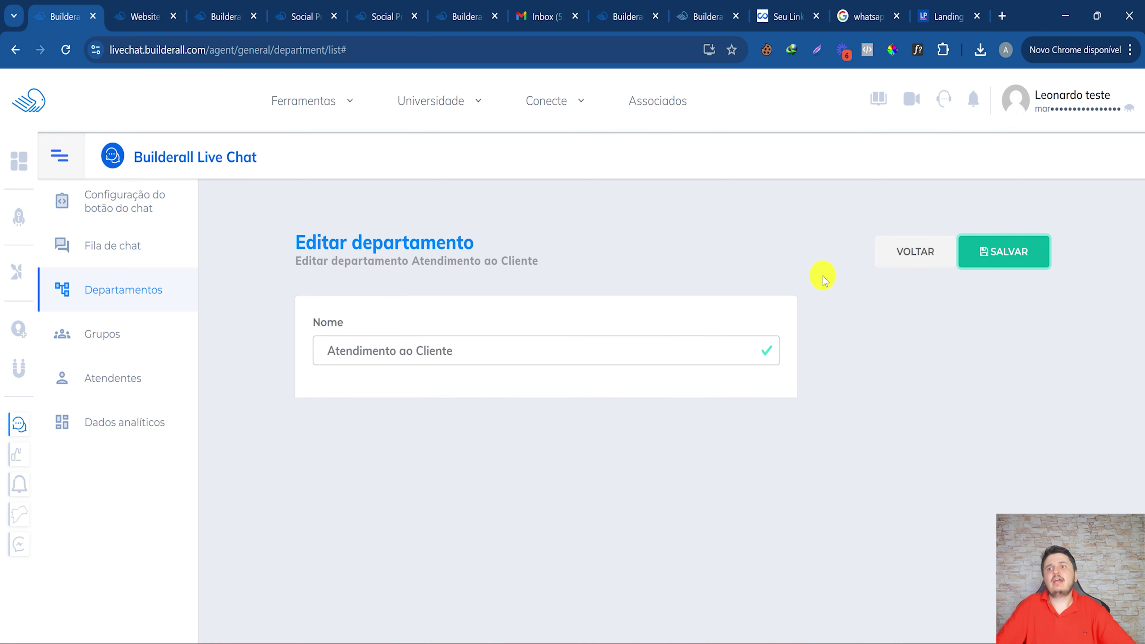
{"action": "left_click", "coordinate": [912, 255]}
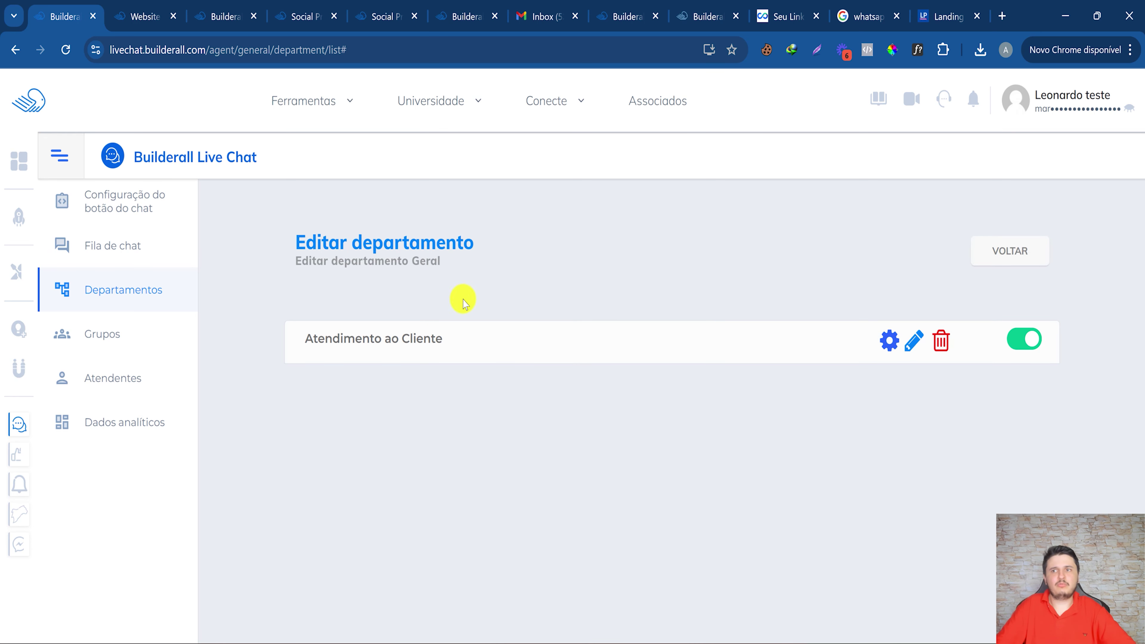
{"action": "left_click", "coordinate": [132, 294]}
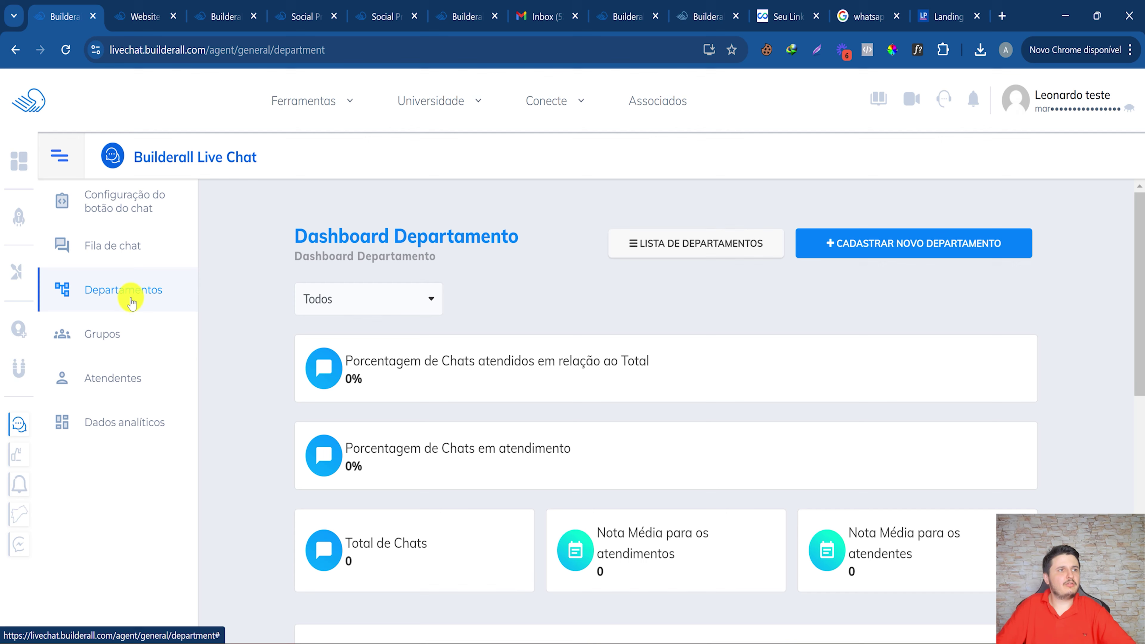
Register a new department named 'Comercial' from the department list.
{"action": "left_click", "coordinate": [654, 240]}
{"action": "left_click", "coordinate": [935, 312]}
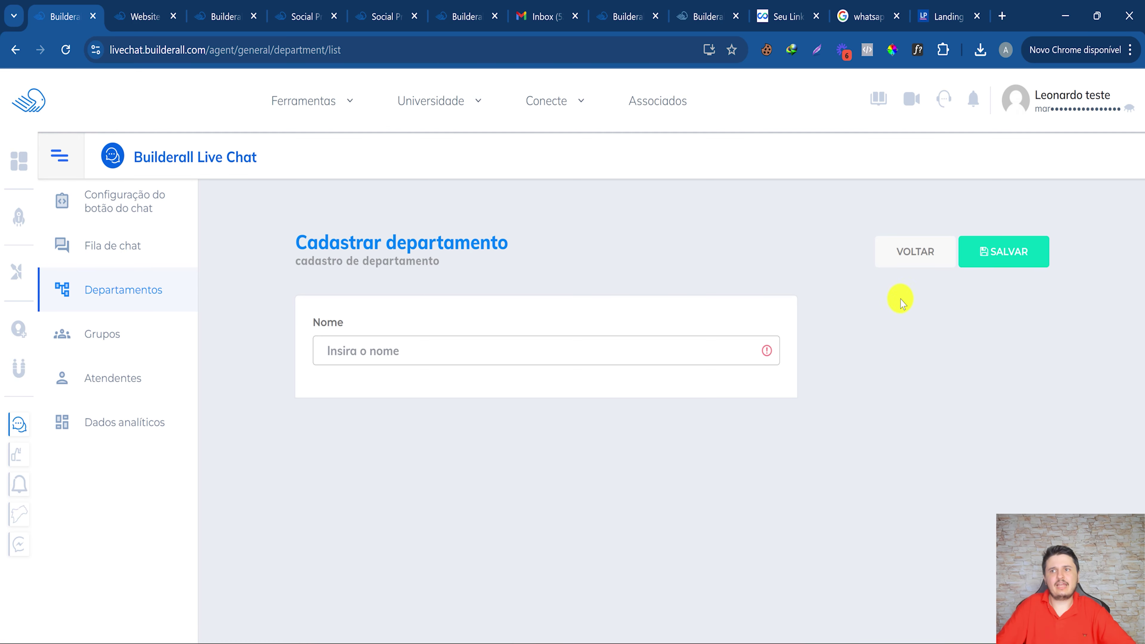
{"action": "left_click", "coordinate": [355, 351]}
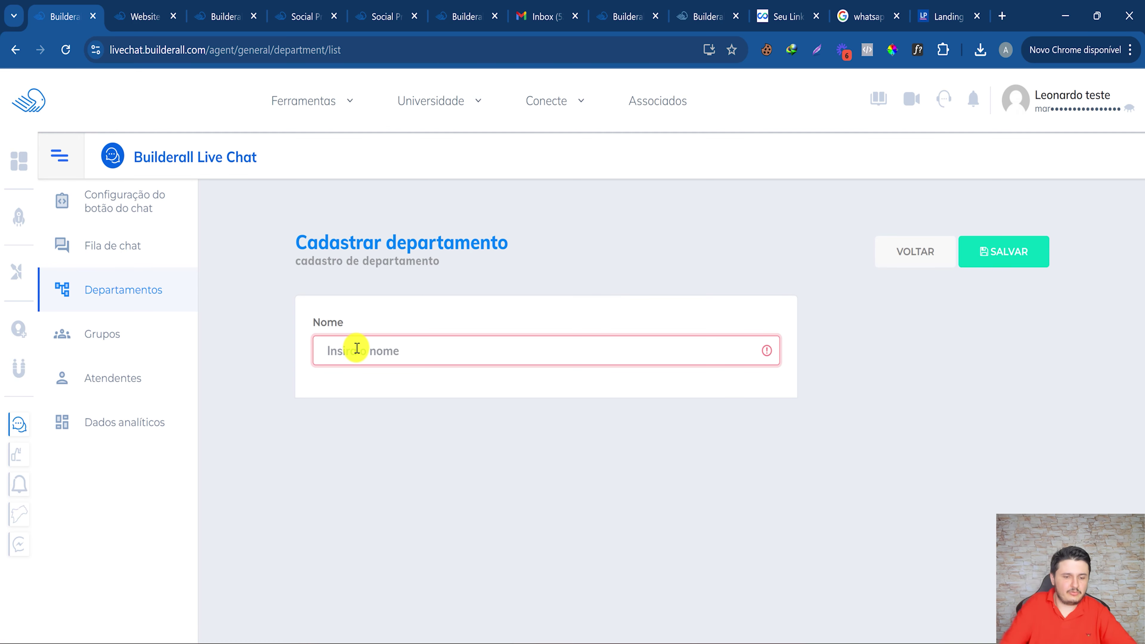
{"action": "type", "text": "Comercia"}
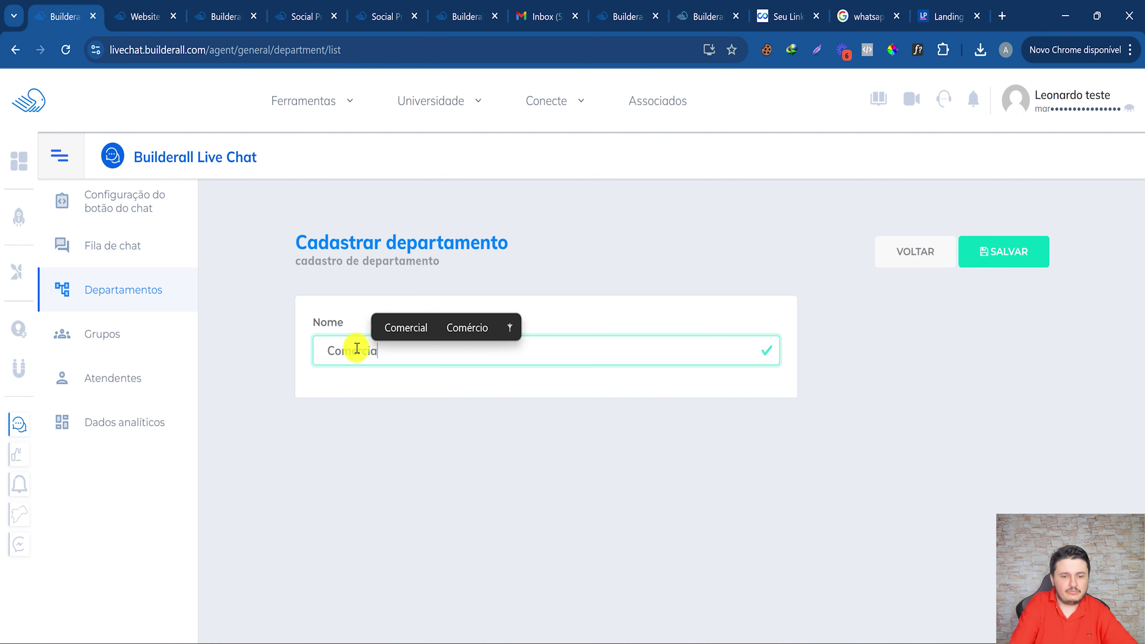
{"action": "type", "text": "l"}
{"action": "left_click", "coordinate": [1018, 246]}
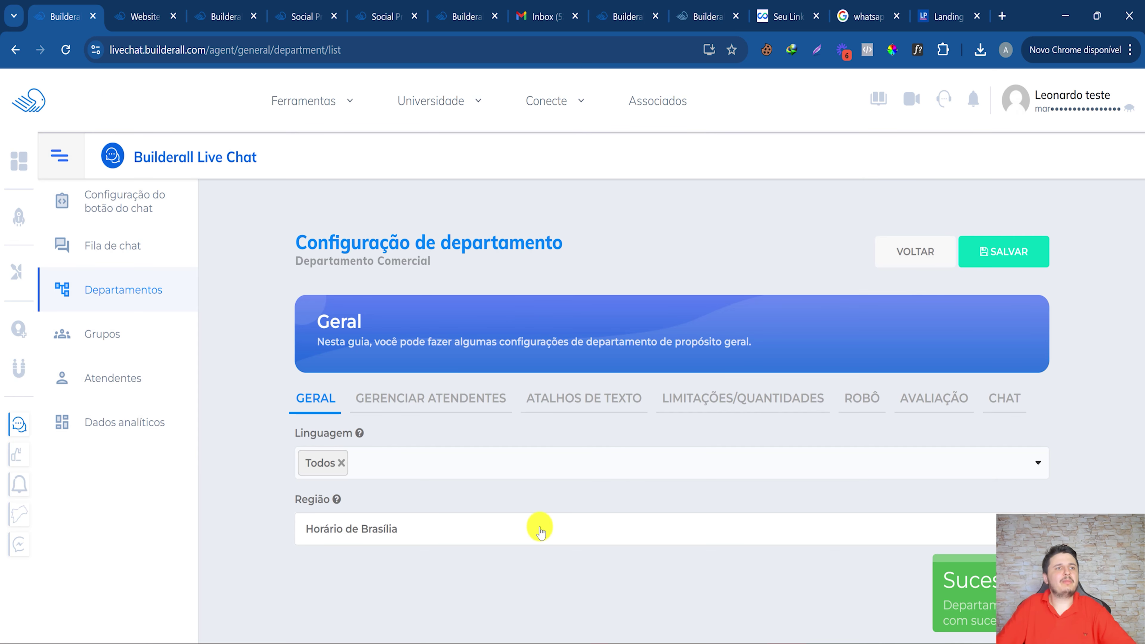
Review the Comercial department's language and attendant settings, then go to the Atendentes section.
{"action": "left_click", "coordinate": [375, 464]}
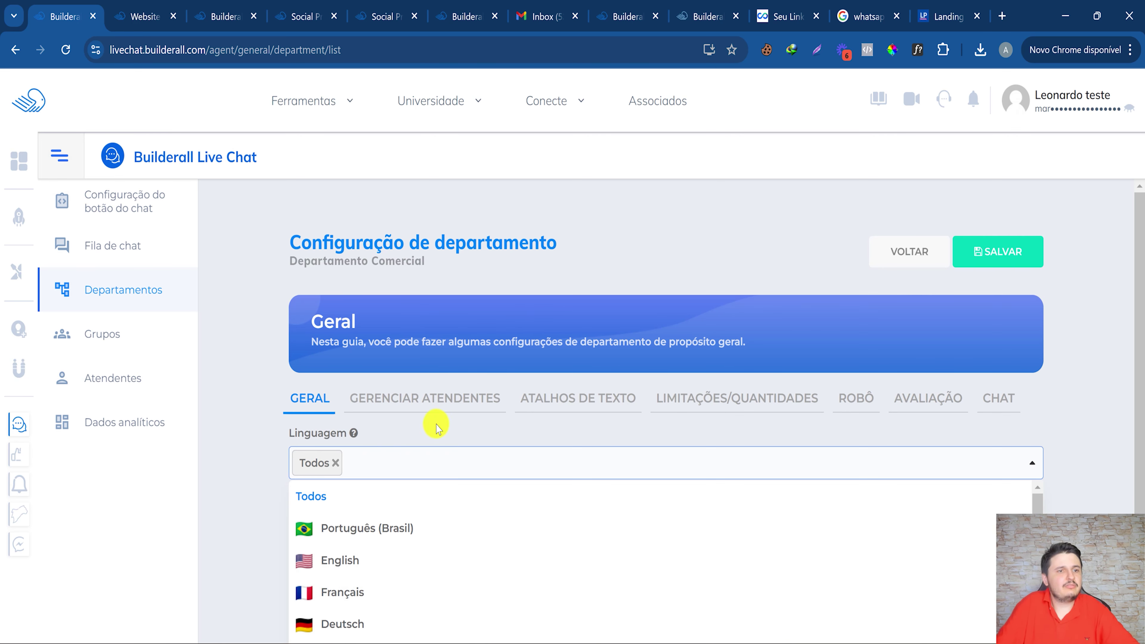
{"action": "left_click", "coordinate": [439, 454]}
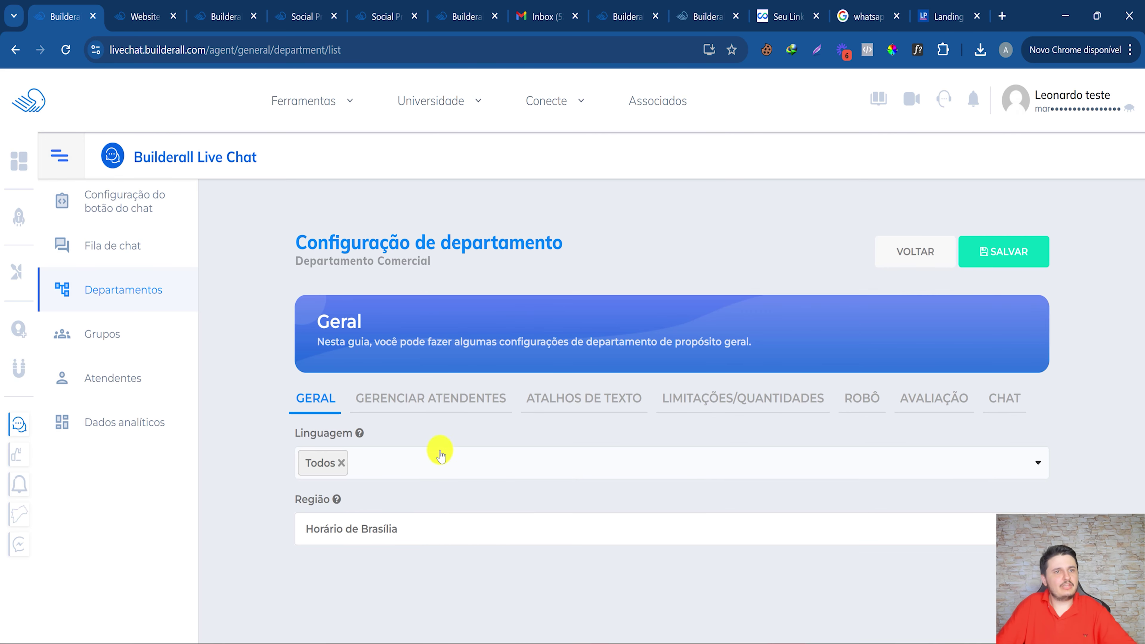
{"action": "left_click", "coordinate": [468, 402]}
{"action": "scroll", "coordinate": [741, 524], "scroll_direction": "down", "scroll_amount": 1}
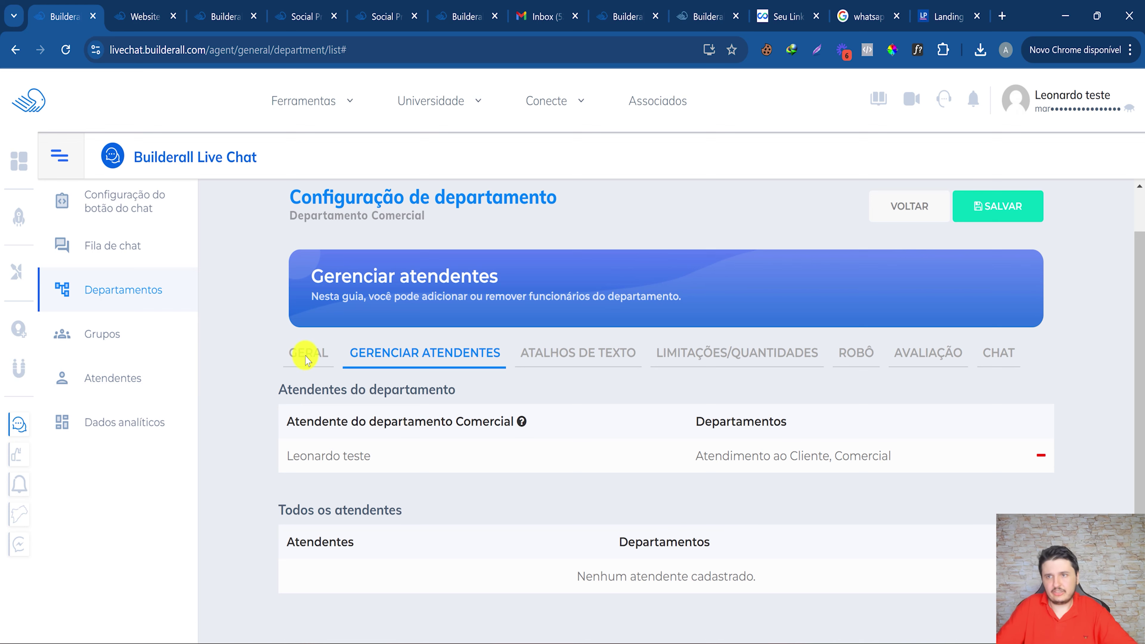
{"action": "left_click", "coordinate": [897, 208]}
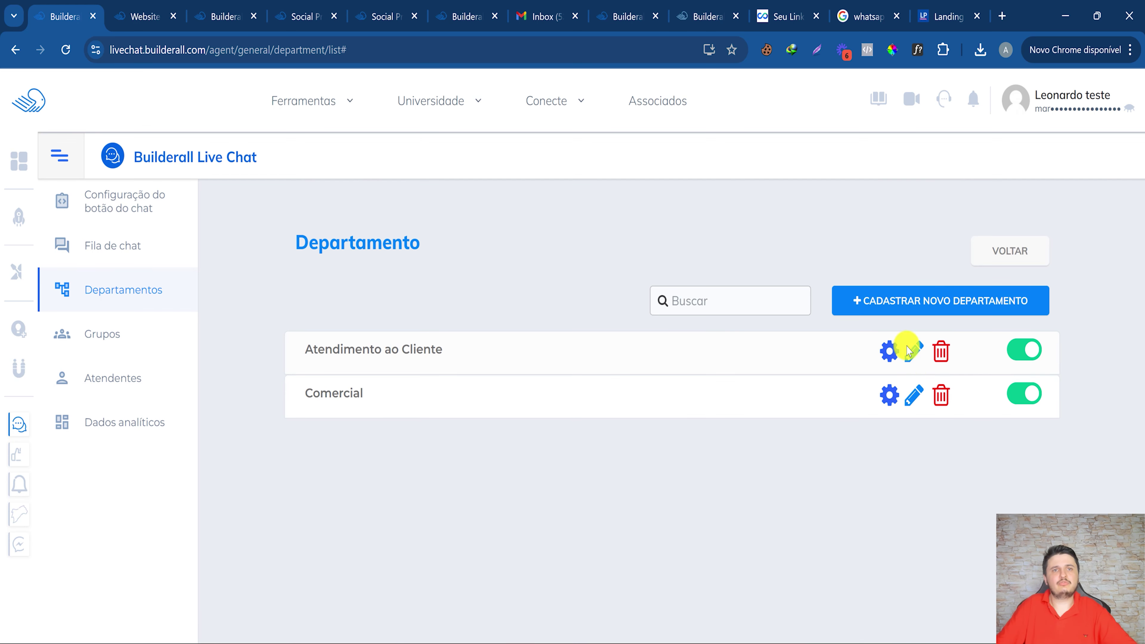
{"action": "left_click", "coordinate": [145, 379]}
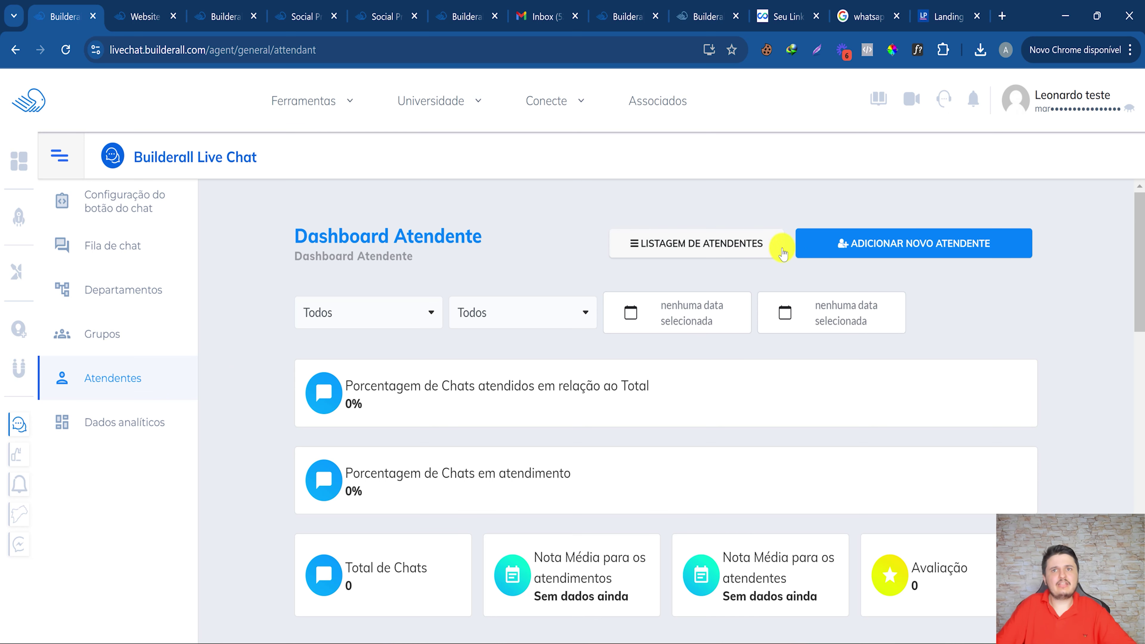
Open the new attendant form, then search 'email temp' in a new browser tab.
{"action": "left_click", "coordinate": [867, 249]}
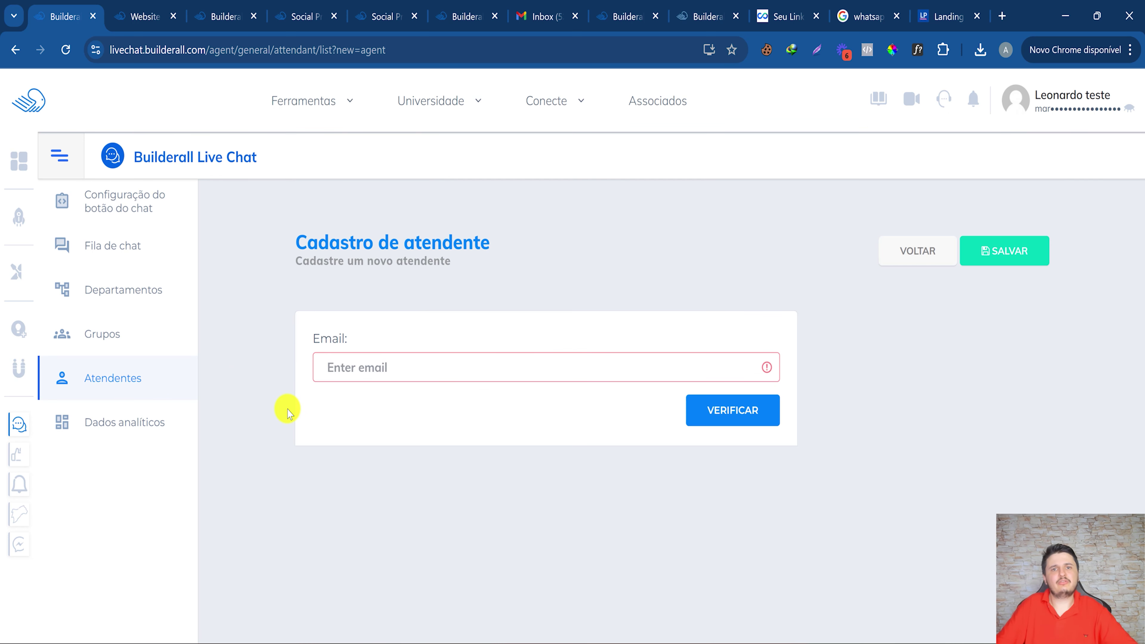
{"action": "left_click", "coordinate": [368, 368]}
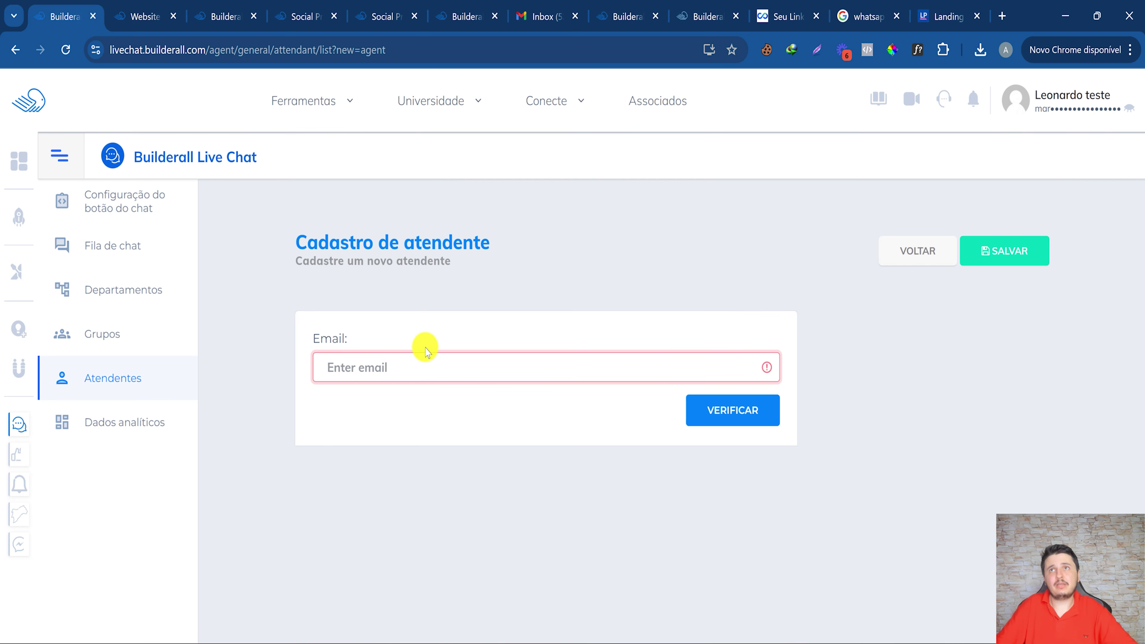
{"action": "left_click", "coordinate": [1005, 17]}
{"action": "type", "text": "email temp"}
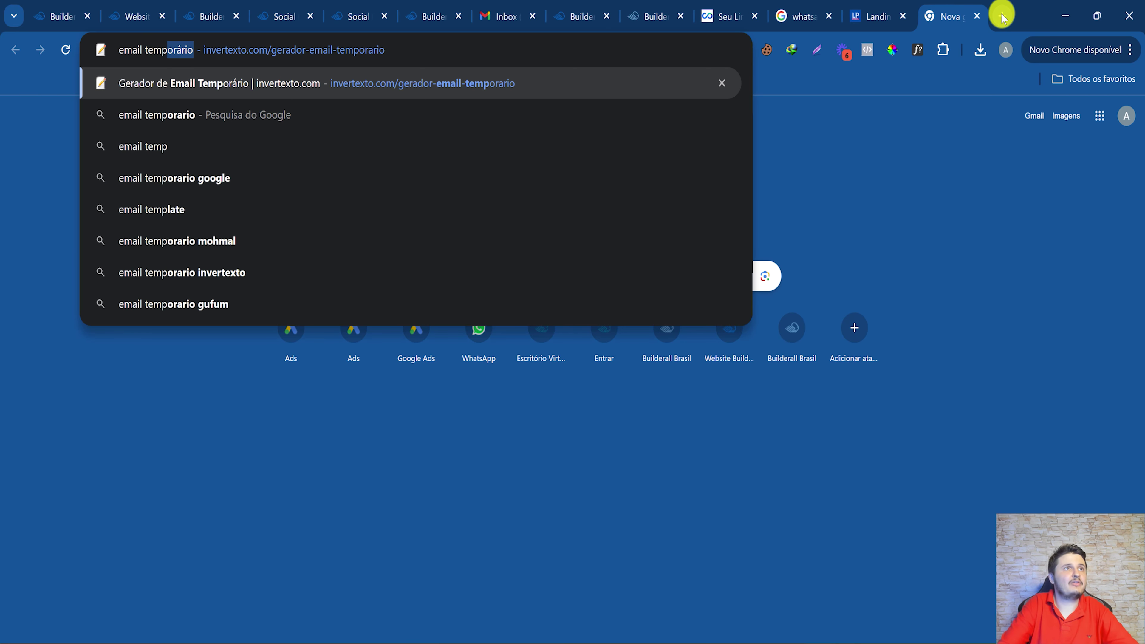
Load invertexto.com's temporary email generator, copy the generated address, and return to Live Chat.
{"action": "key", "text": "Return"}
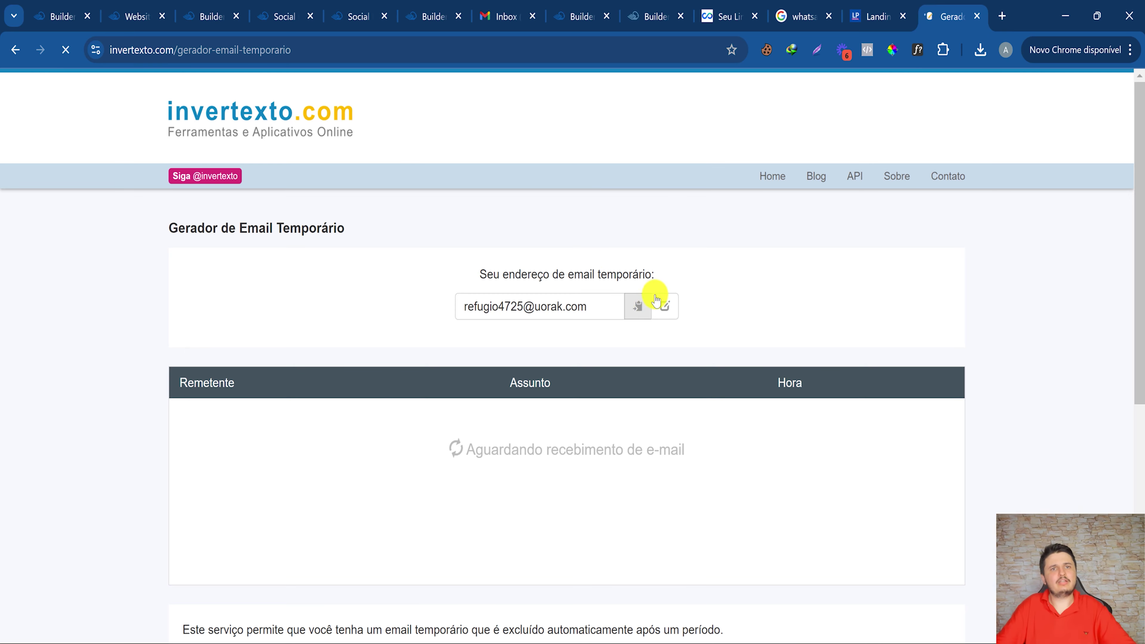
{"action": "left_click", "coordinate": [657, 302]}
{"action": "left_click", "coordinate": [658, 300]}
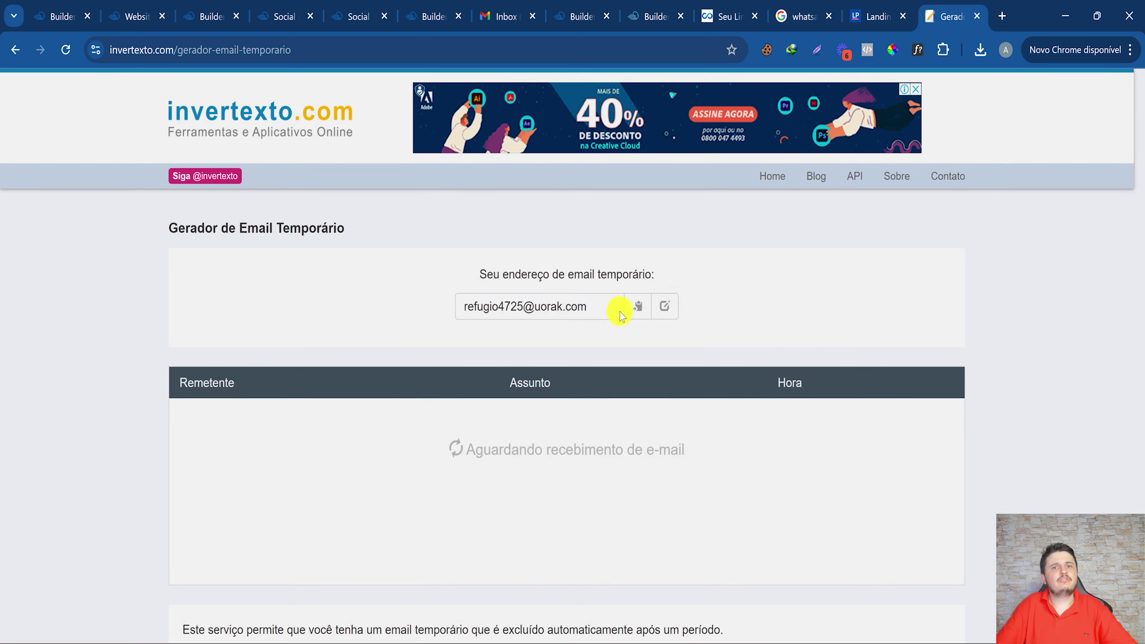
{"action": "left_click", "coordinate": [627, 307]}
{"action": "left_click", "coordinate": [136, 15]}
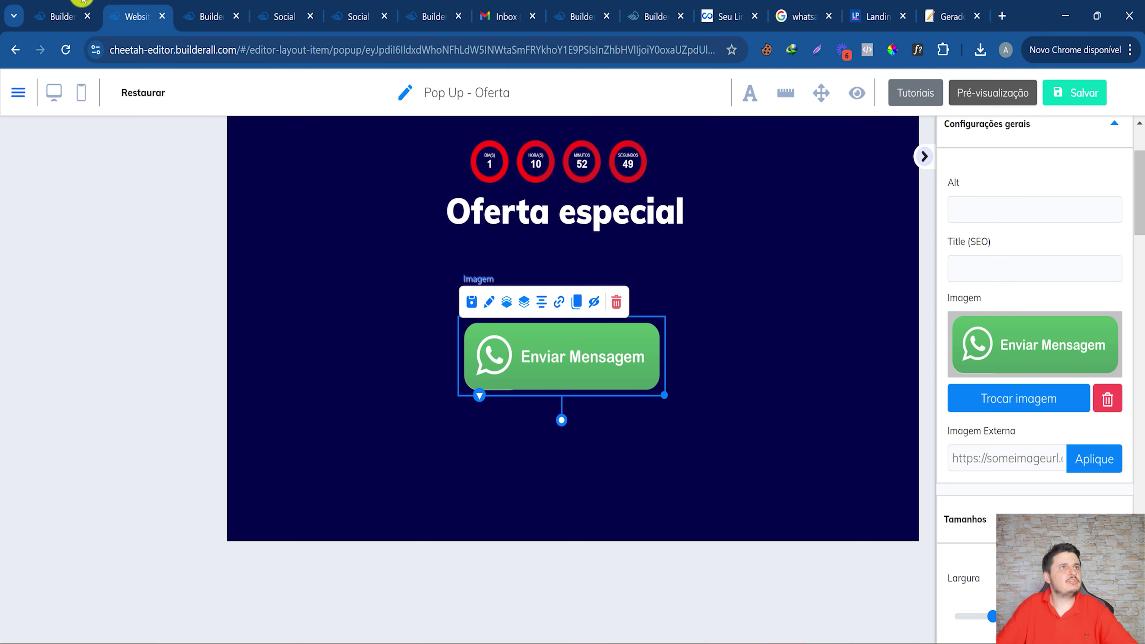
{"action": "left_click", "coordinate": [83, 6]}
{"action": "left_click", "coordinate": [223, 8]}
Register attendant 'Joana' with the pasted temporary email and a password.
{"action": "left_click", "coordinate": [45, 11]}
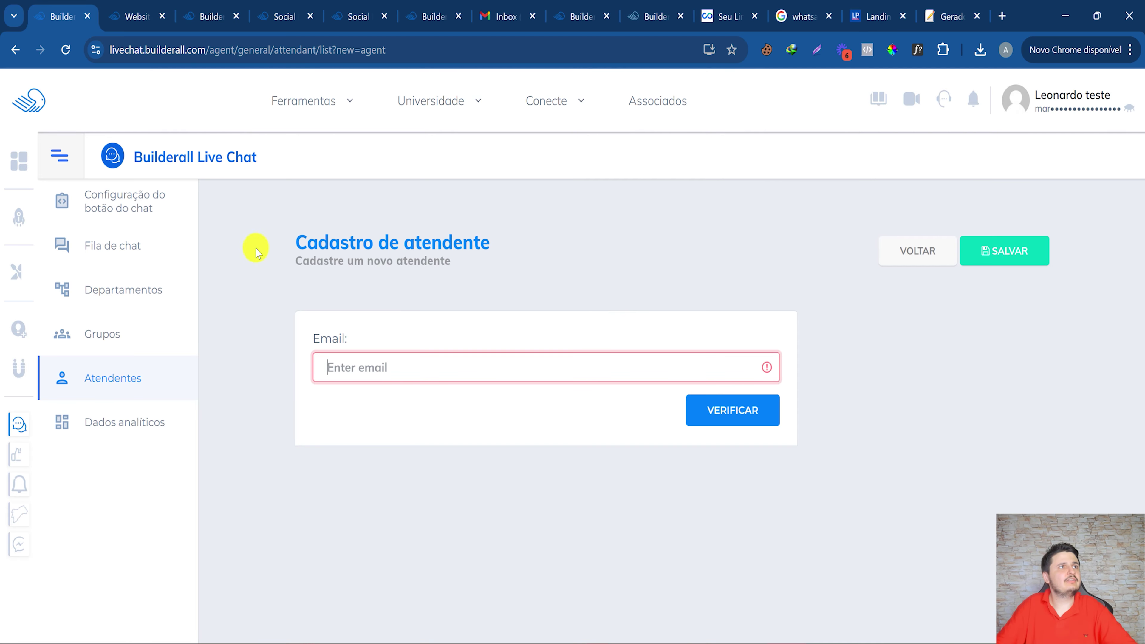
{"action": "key", "text": "ctrl+v"}
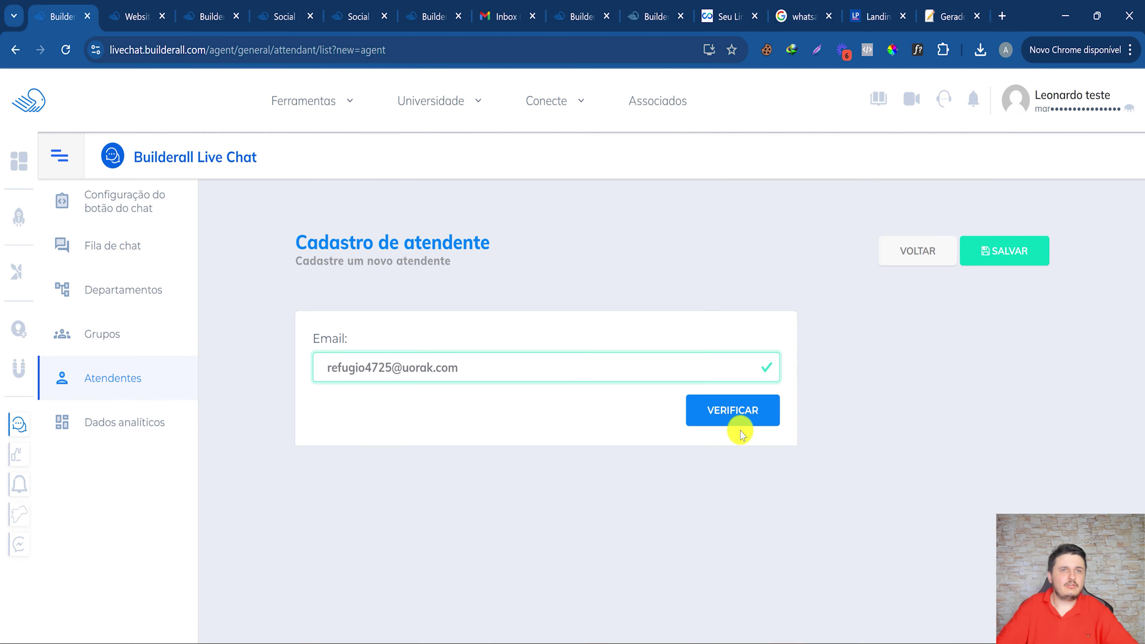
{"action": "left_click", "coordinate": [739, 424]}
{"action": "left_click", "coordinate": [398, 455]}
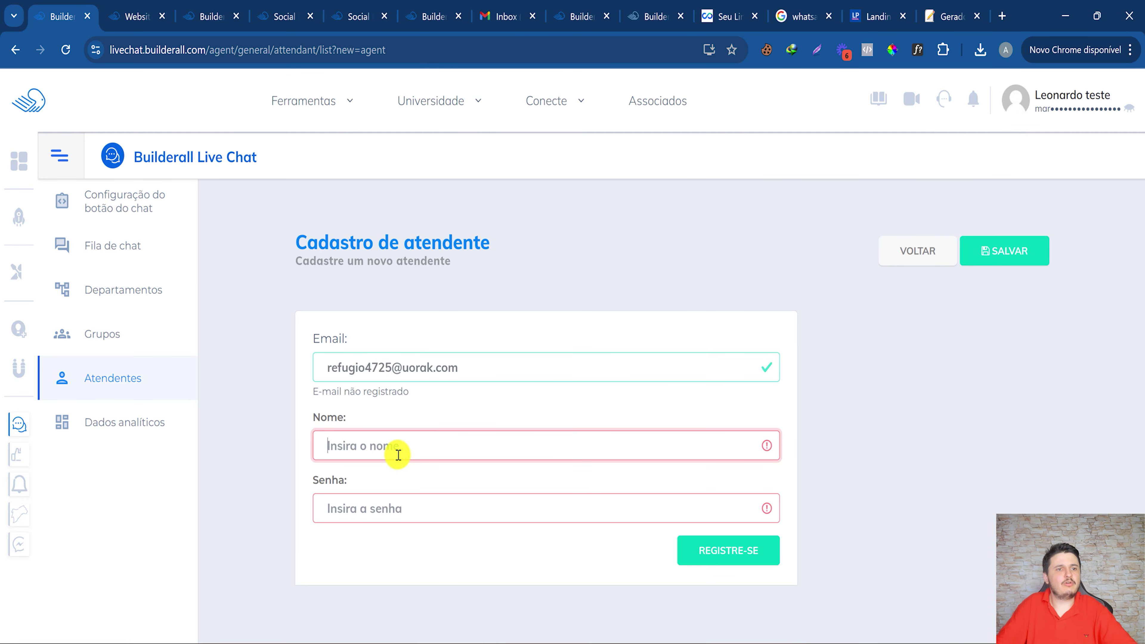
{"action": "type", "text": "Joana"}
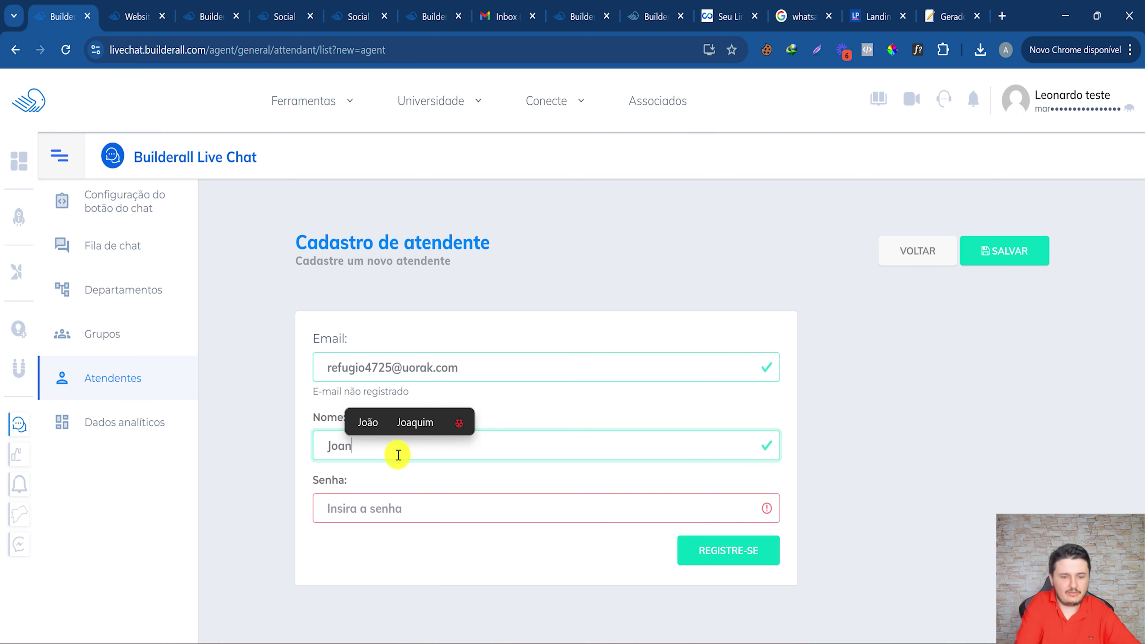
{"action": "left_click", "coordinate": [389, 503]}
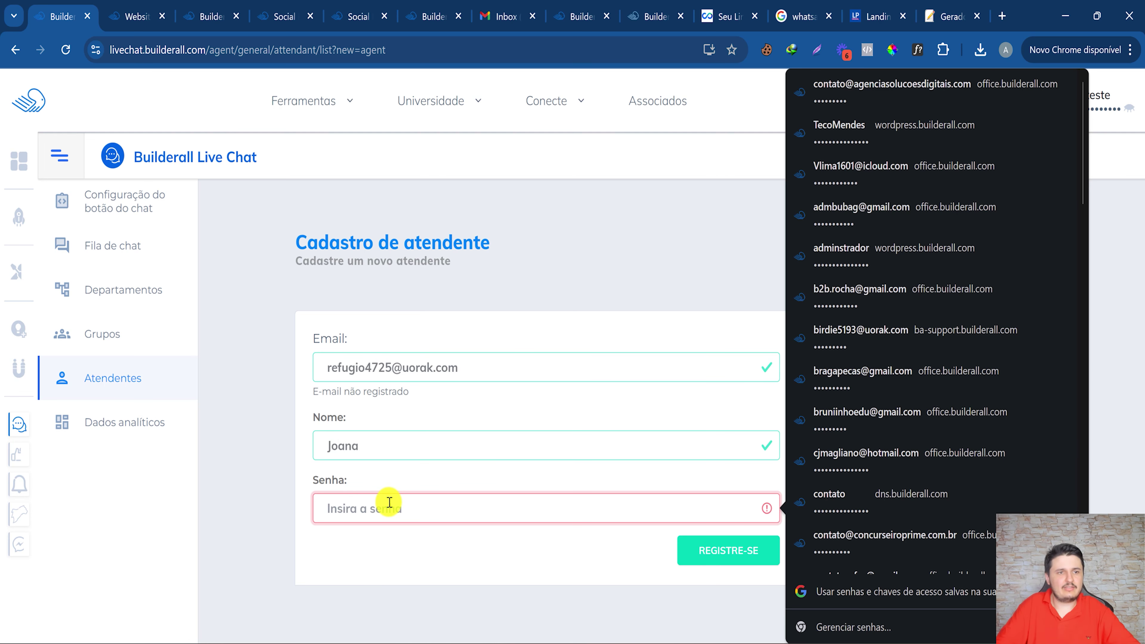
{"action": "type", "text": "1234567"}
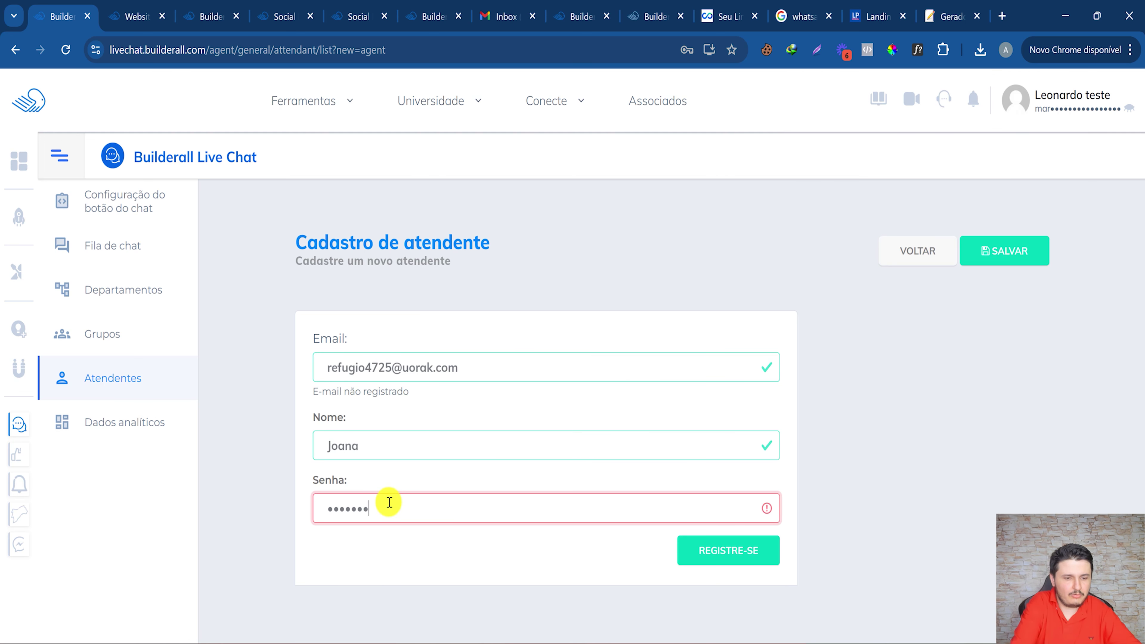
{"action": "type", "text": "89"}
{"action": "left_click", "coordinate": [717, 543]}
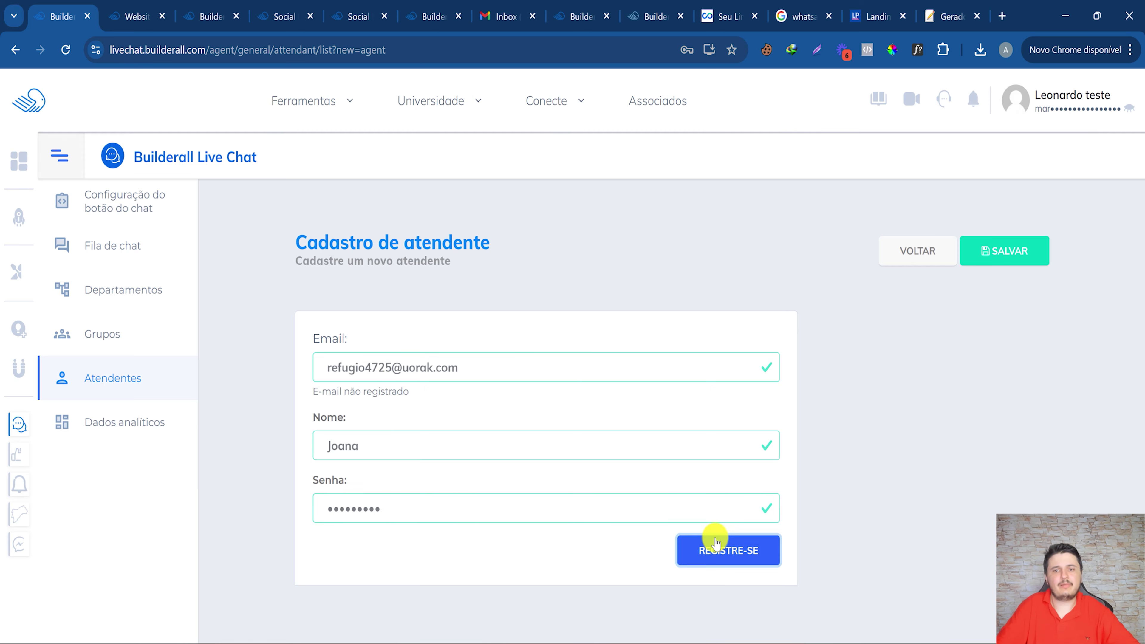
Minimize the incognito Live Chat login window.
{"action": "mouse_move", "coordinate": [710, 640]}
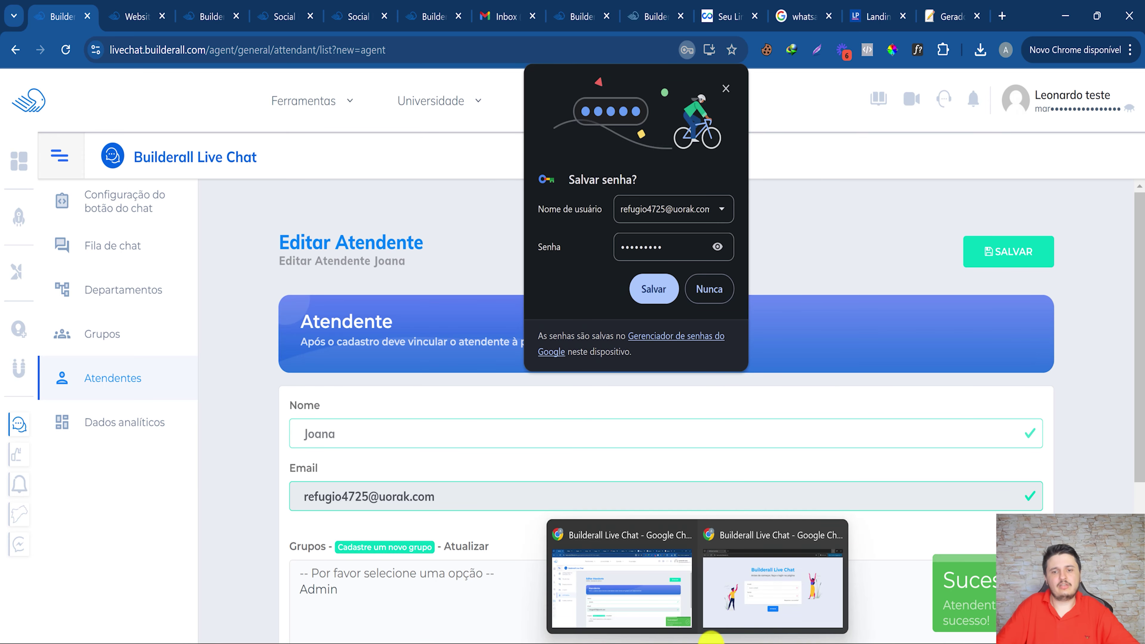
{"action": "left_click", "coordinate": [760, 595]}
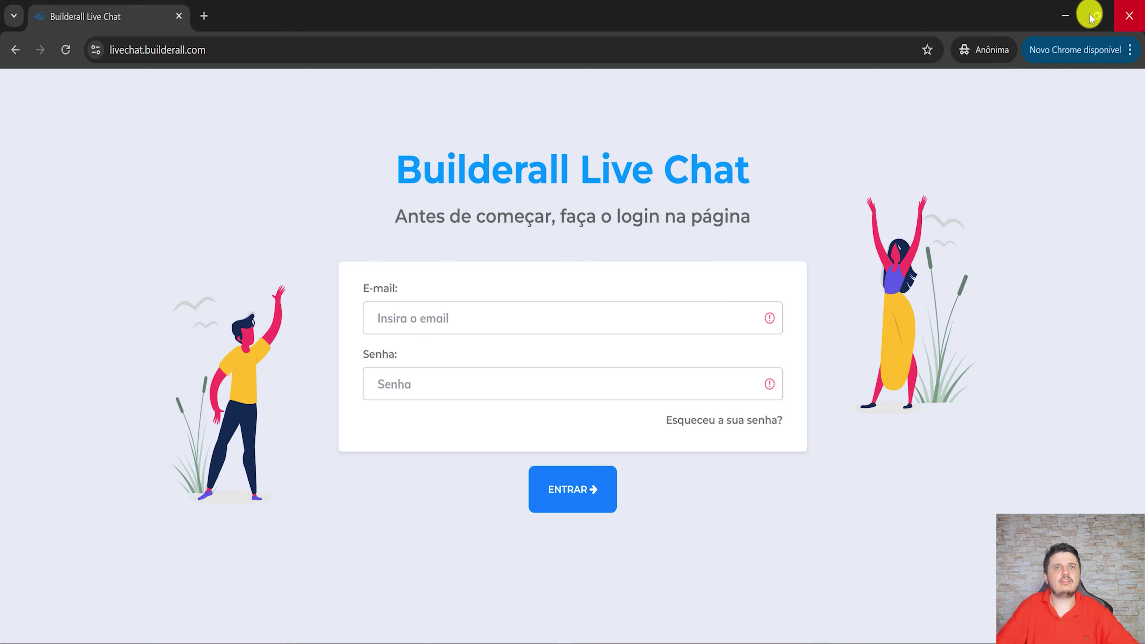
{"action": "left_click", "coordinate": [1064, 15]}
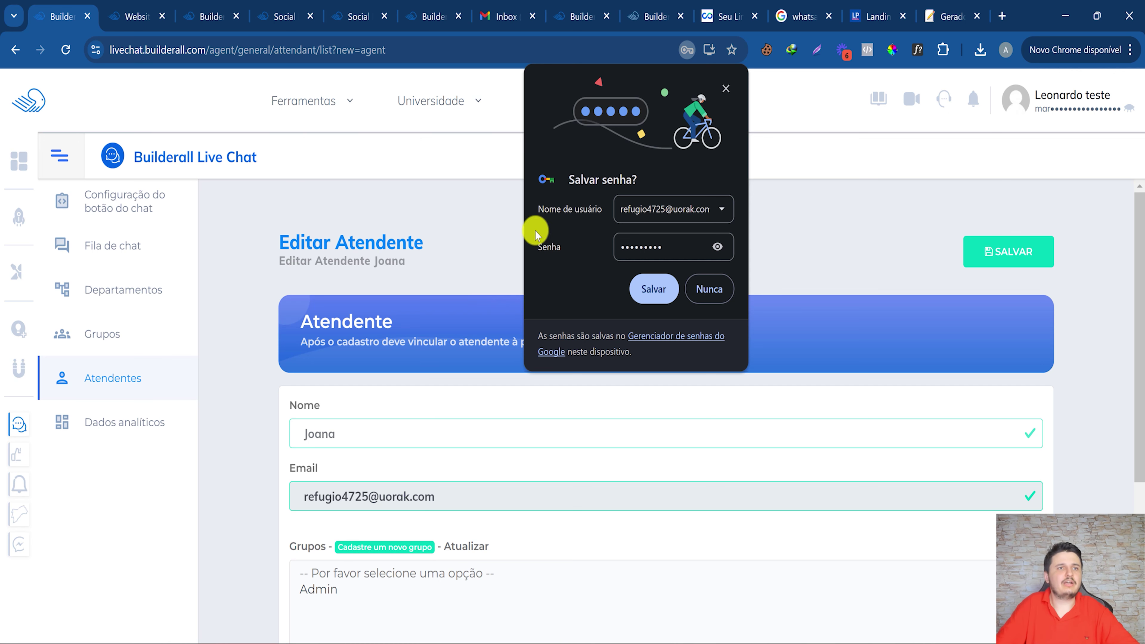
Dismiss the save-password prompt, choose Atendimento ao Cliente as department, and try saving.
{"action": "left_click", "coordinate": [730, 94]}
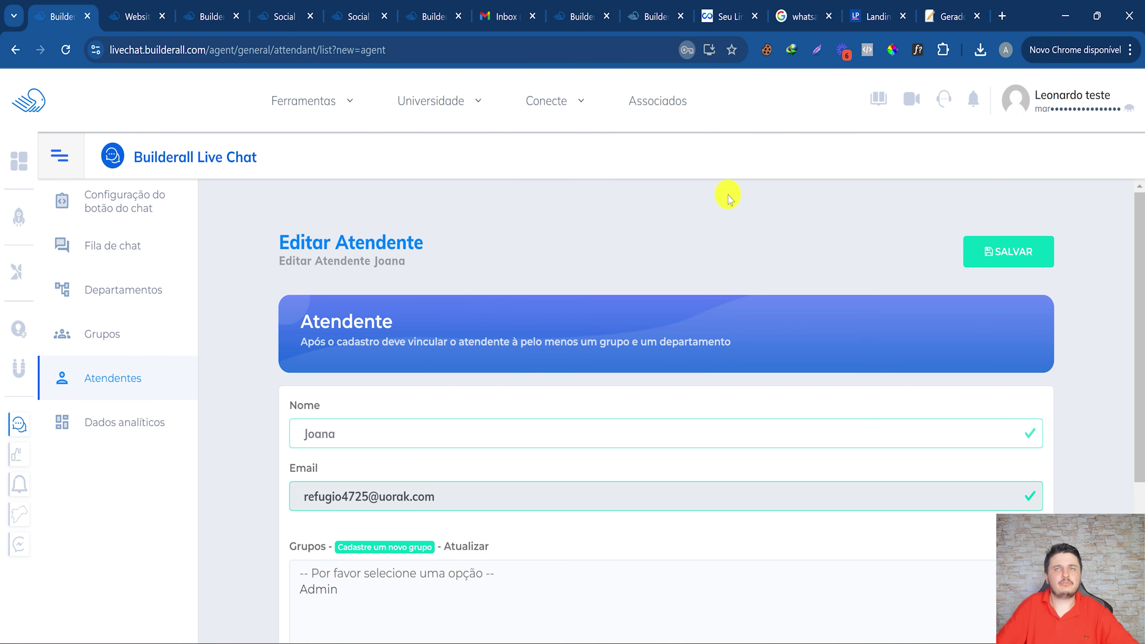
{"action": "scroll", "coordinate": [659, 374], "scroll_direction": "down", "scroll_amount": 5}
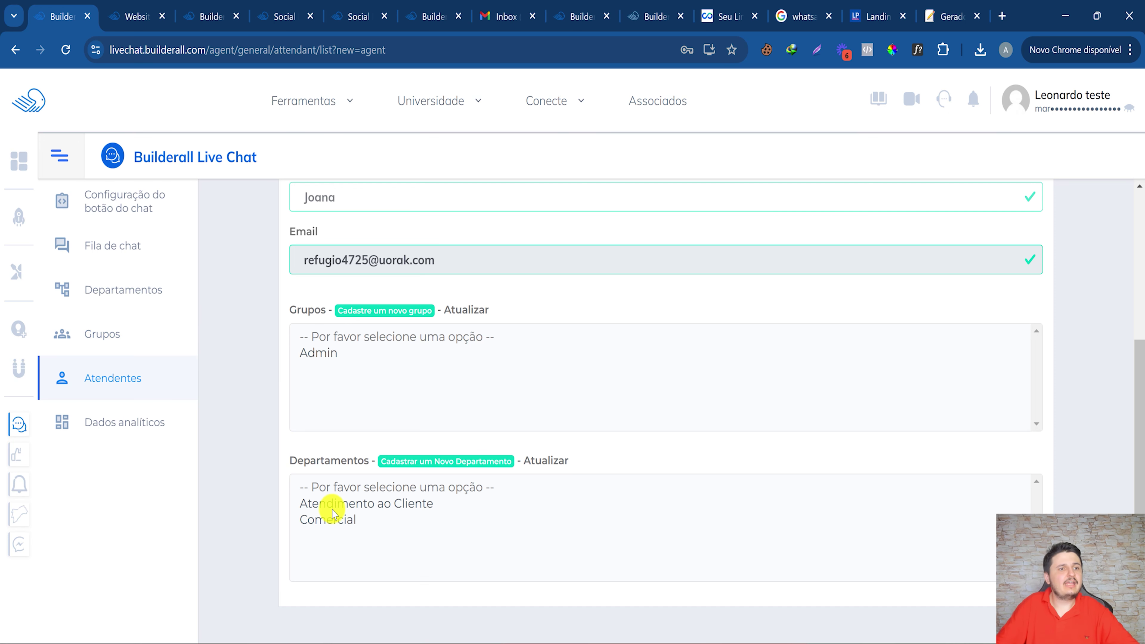
{"action": "left_click", "coordinate": [355, 504]}
{"action": "left_click", "coordinate": [339, 520]}
{"action": "left_click", "coordinate": [332, 504]}
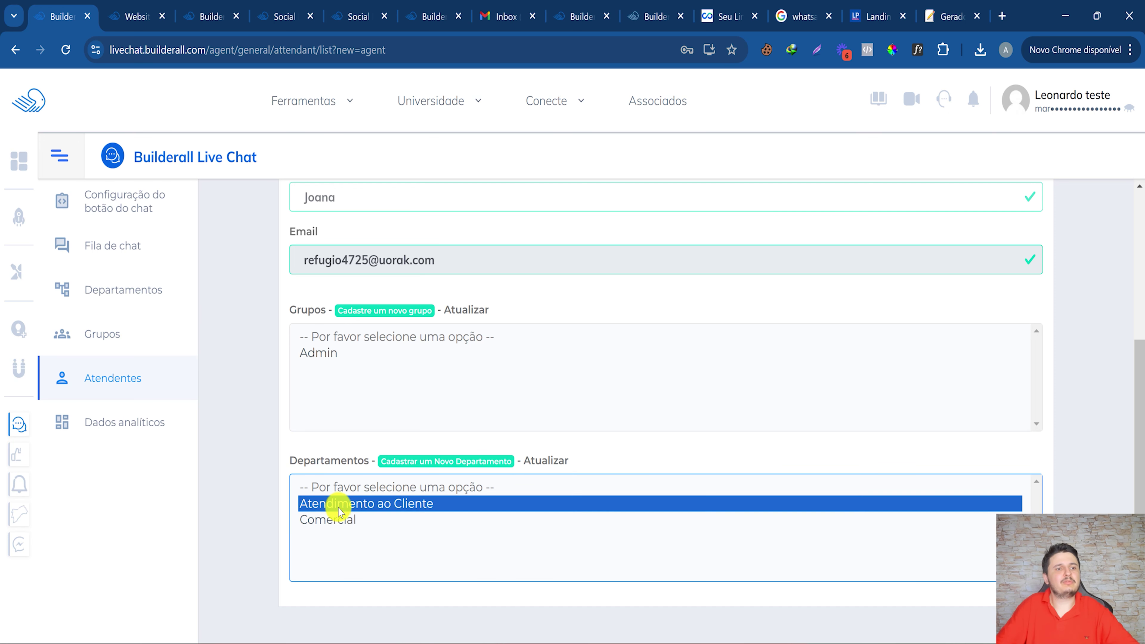
{"action": "scroll", "coordinate": [383, 503], "scroll_direction": "up", "scroll_amount": 5}
{"action": "left_click", "coordinate": [1008, 252]}
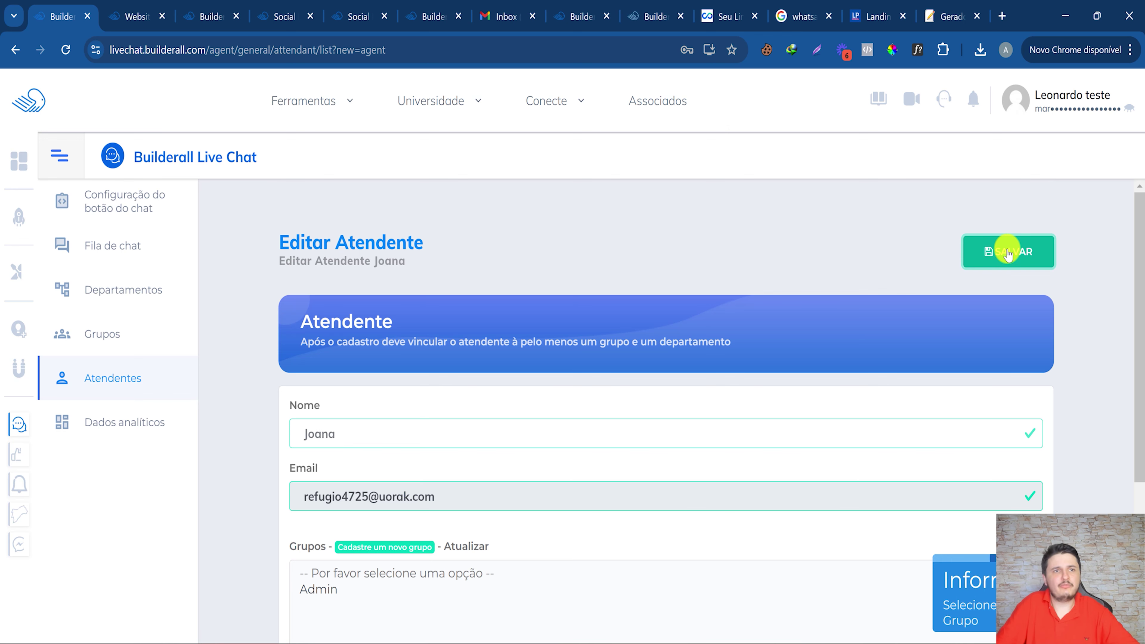
Put the attendant in the Admin group, keep Atendimento ao Cliente as department, and save.
{"action": "scroll", "coordinate": [1008, 253], "scroll_direction": "down", "scroll_amount": 5}
{"action": "left_click", "coordinate": [333, 352]}
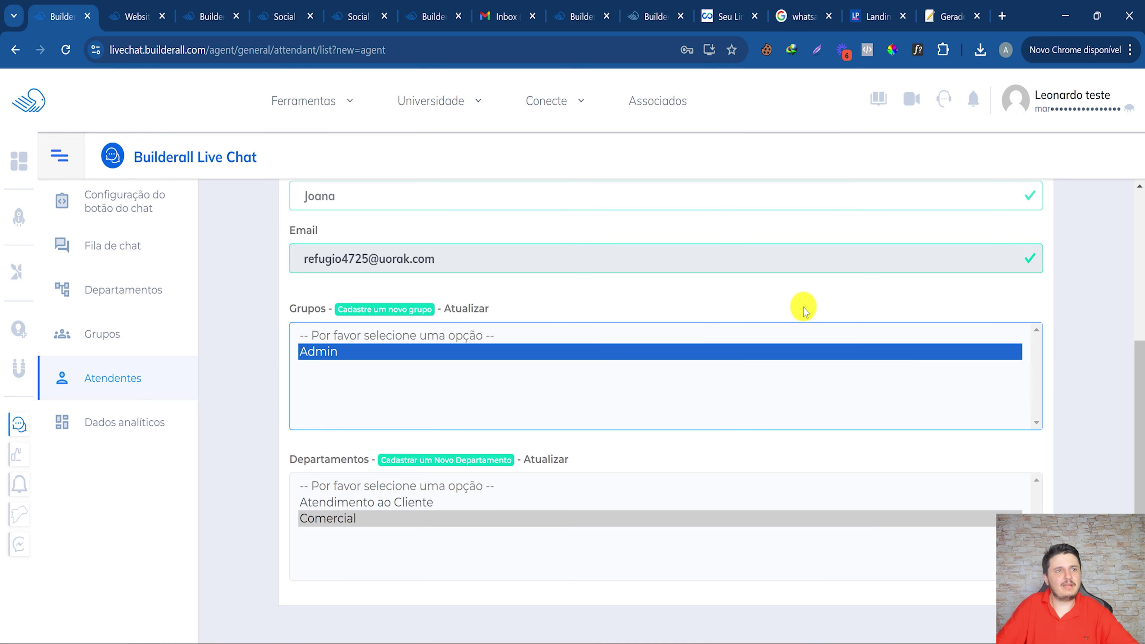
{"action": "left_click", "coordinate": [349, 518]}
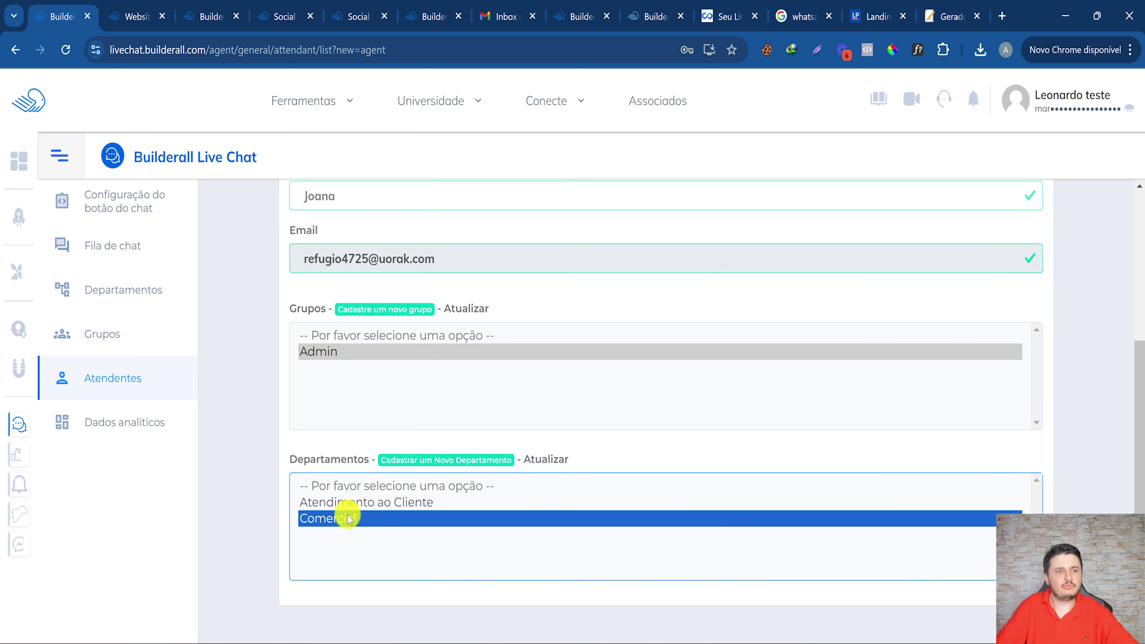
{"action": "left_click", "coordinate": [372, 503]}
{"action": "scroll", "coordinate": [814, 333], "scroll_direction": "up", "scroll_amount": 5}
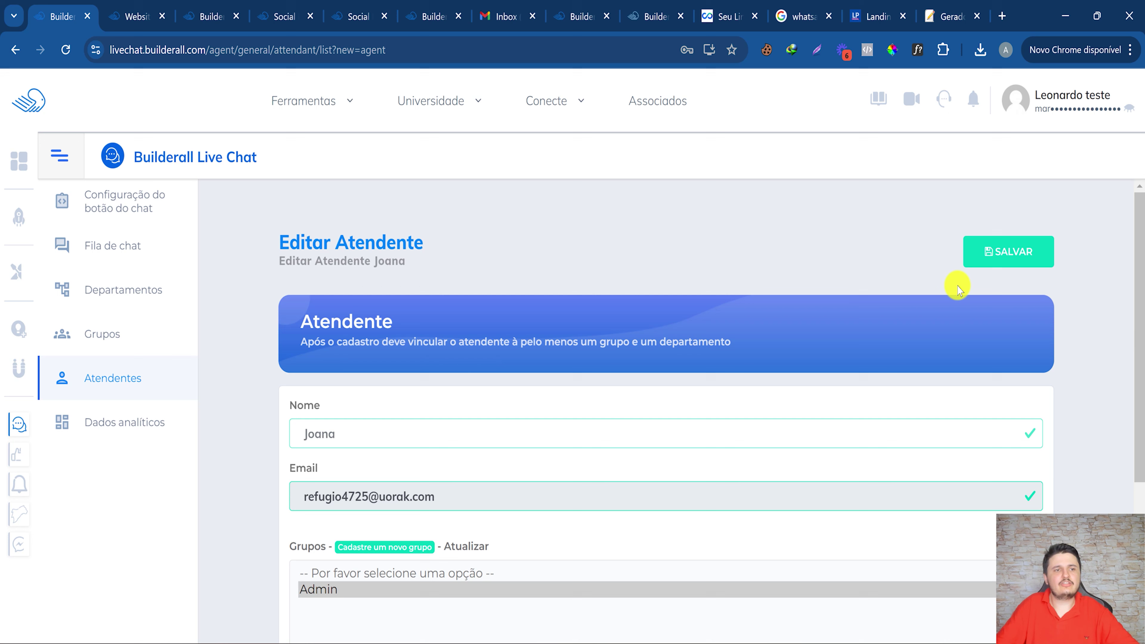
{"action": "left_click", "coordinate": [1008, 252]}
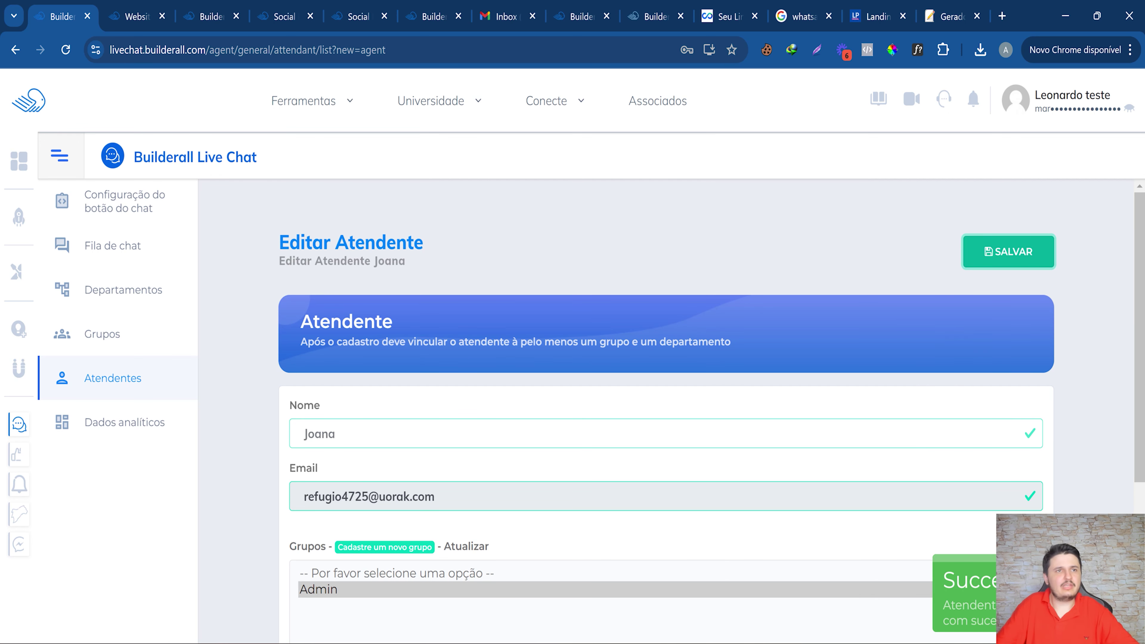
Confirm Joana appears among Atendimento ao Cliente's attendants, then return to the department list.
{"action": "left_click", "coordinate": [123, 292]}
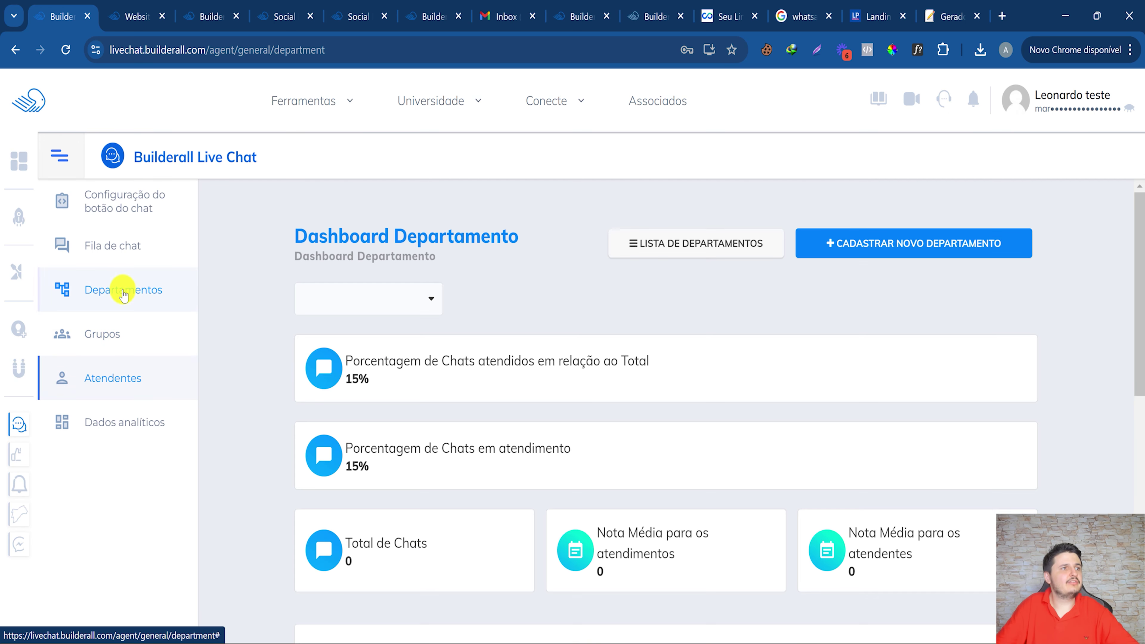
{"action": "left_click", "coordinate": [720, 245]}
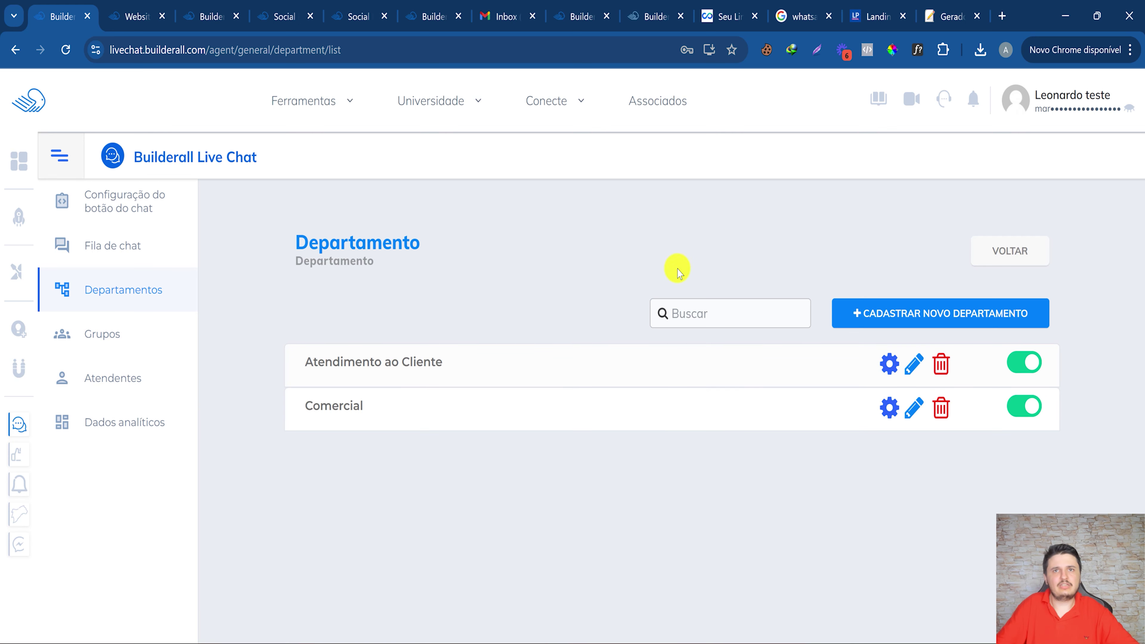
{"action": "left_click_drag", "start_coordinate": [313, 361], "coordinate": [678, 356]}
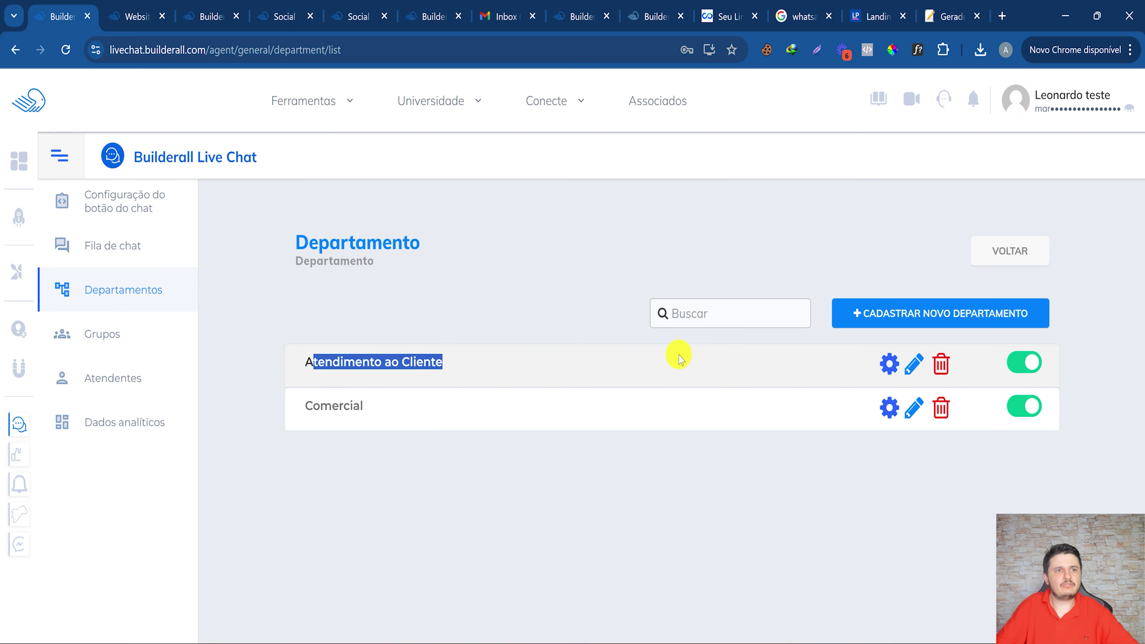
{"action": "left_click", "coordinate": [887, 366]}
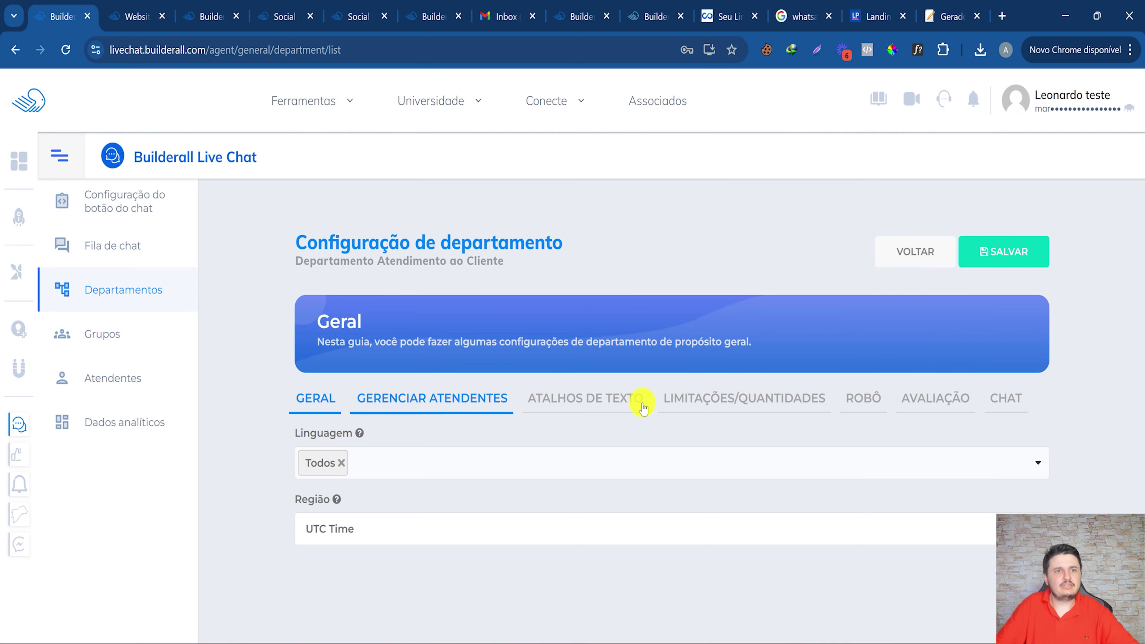
{"action": "left_click", "coordinate": [455, 408]}
{"action": "scroll", "coordinate": [586, 446], "scroll_direction": "down", "scroll_amount": 1}
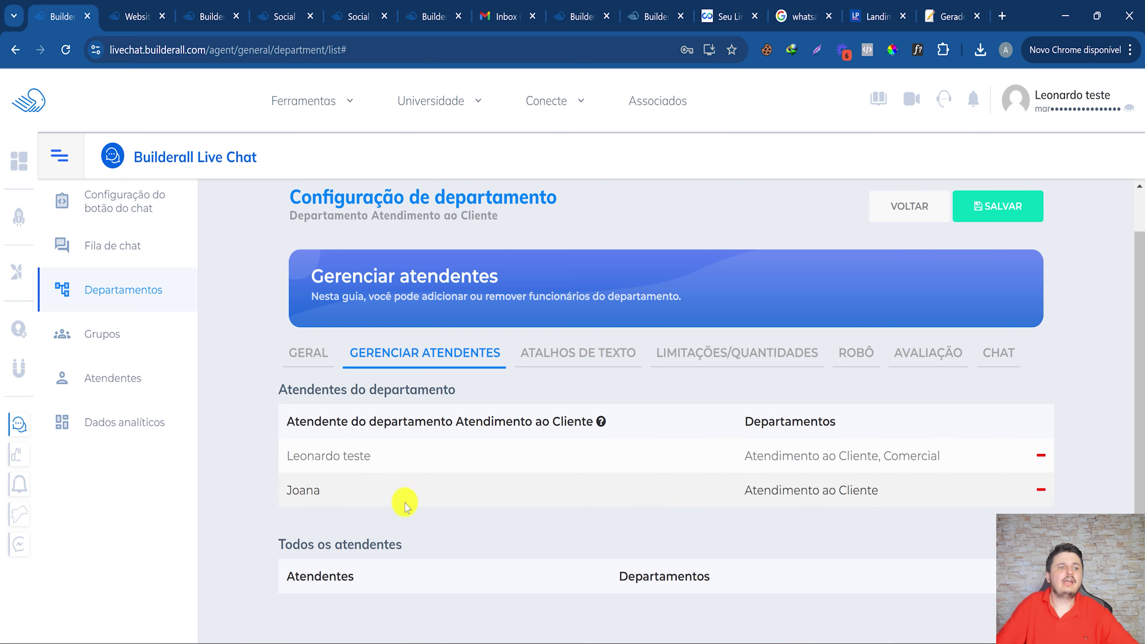
{"action": "left_click_drag", "start_coordinate": [766, 502], "coordinate": [860, 493]}
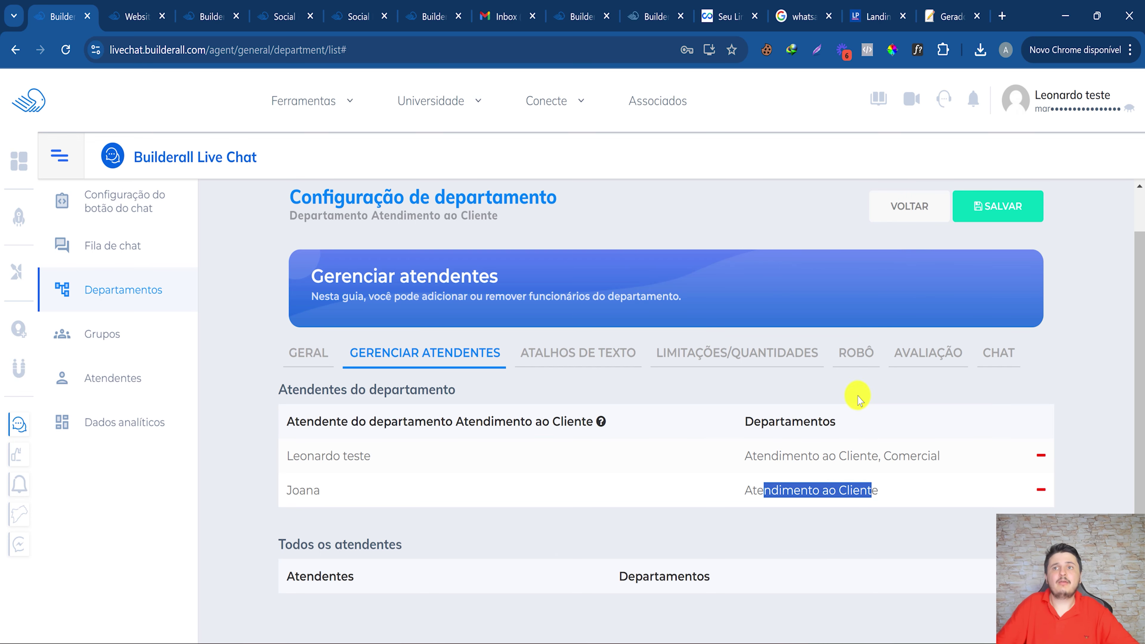
{"action": "left_click", "coordinate": [890, 208]}
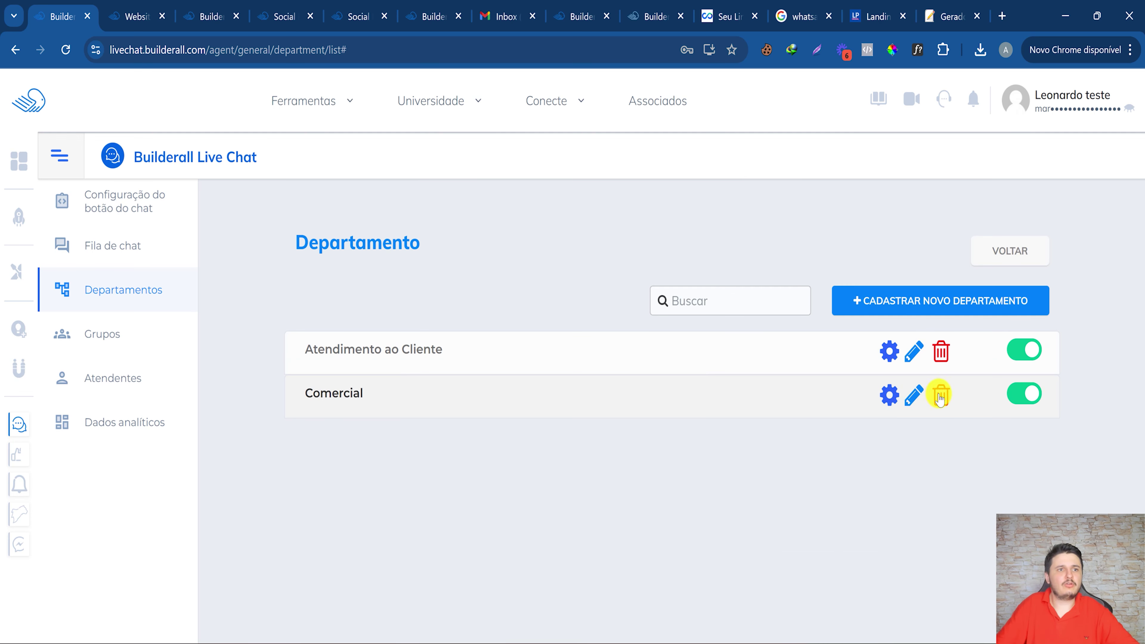
Add Joana to the Comercial department's attendants from Todos os atendentes.
{"action": "left_click", "coordinate": [890, 395]}
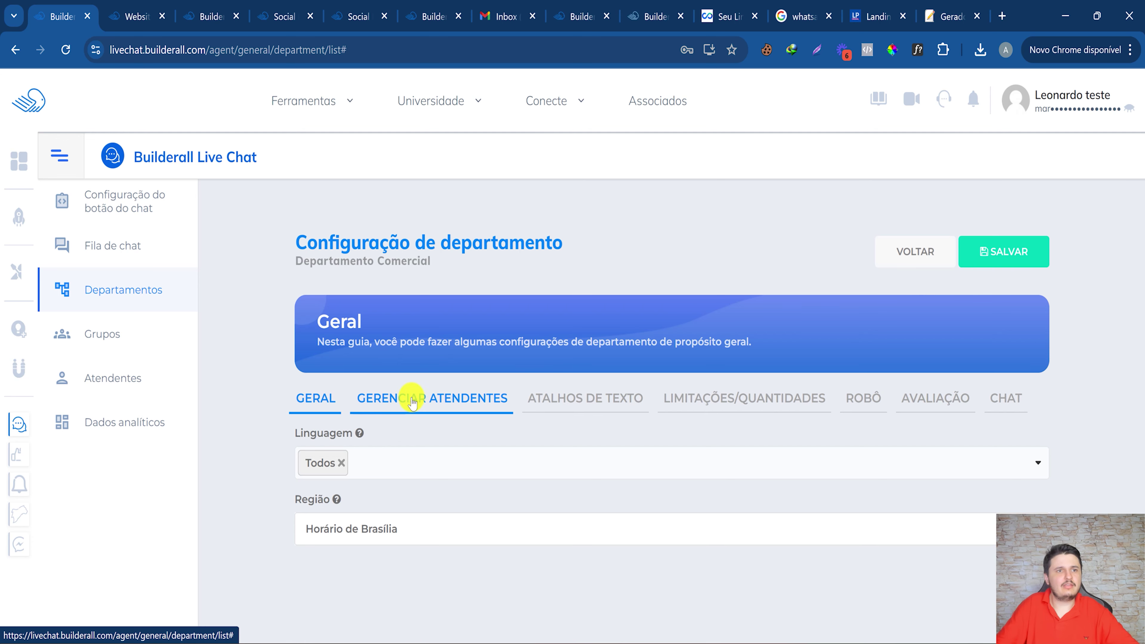
{"action": "left_click", "coordinate": [424, 399]}
{"action": "scroll", "coordinate": [720, 433], "scroll_direction": "down", "scroll_amount": 1}
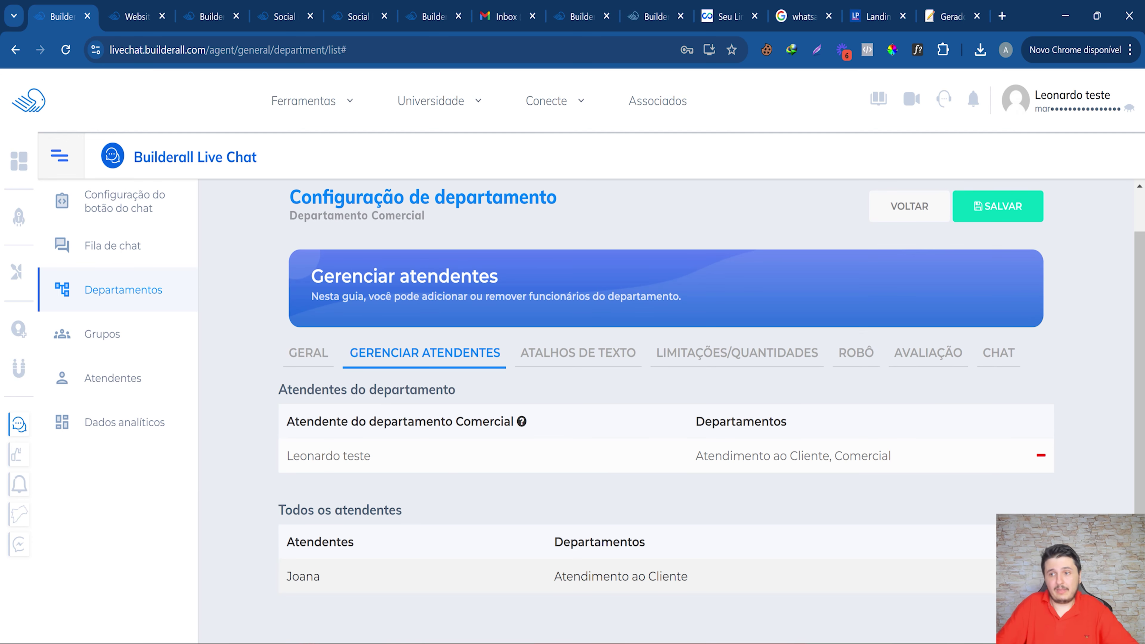
{"action": "left_click", "coordinate": [1041, 577]}
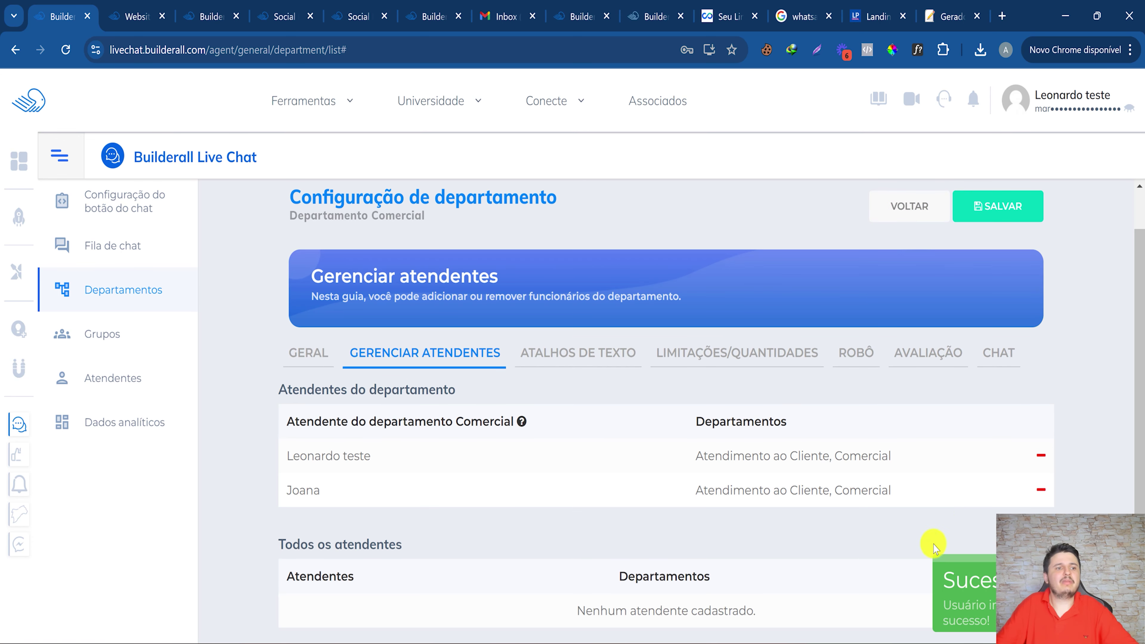
{"action": "left_click_drag", "start_coordinate": [912, 499], "coordinate": [809, 491]}
{"action": "left_click", "coordinate": [683, 498]}
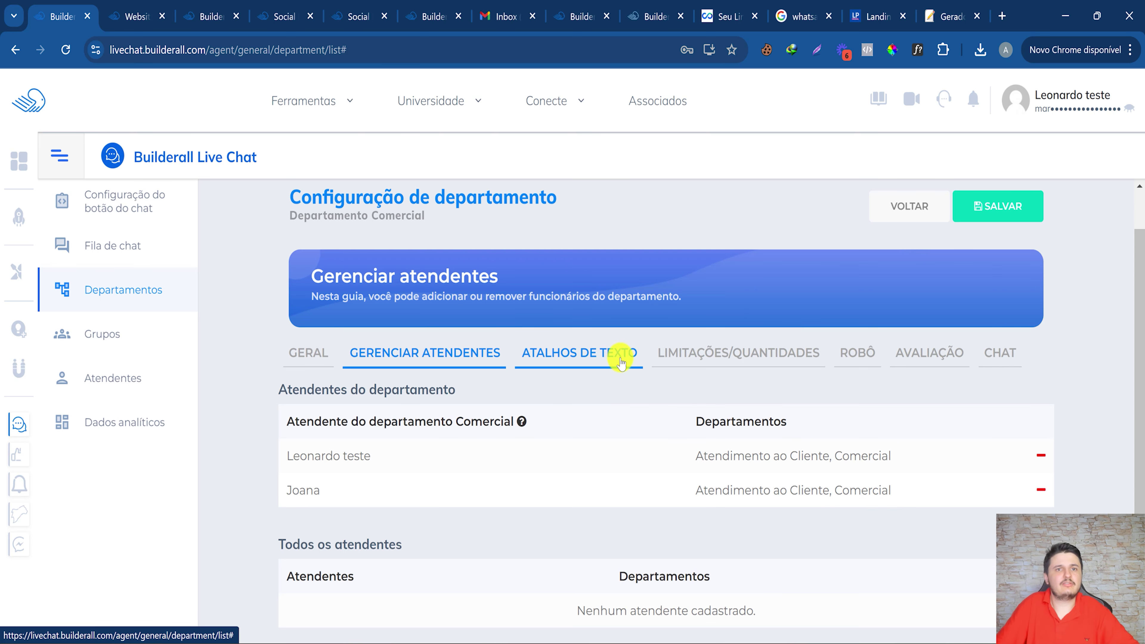
Review Comercial's limits, save its settings, and open the Grupos list.
{"action": "left_click", "coordinate": [727, 353]}
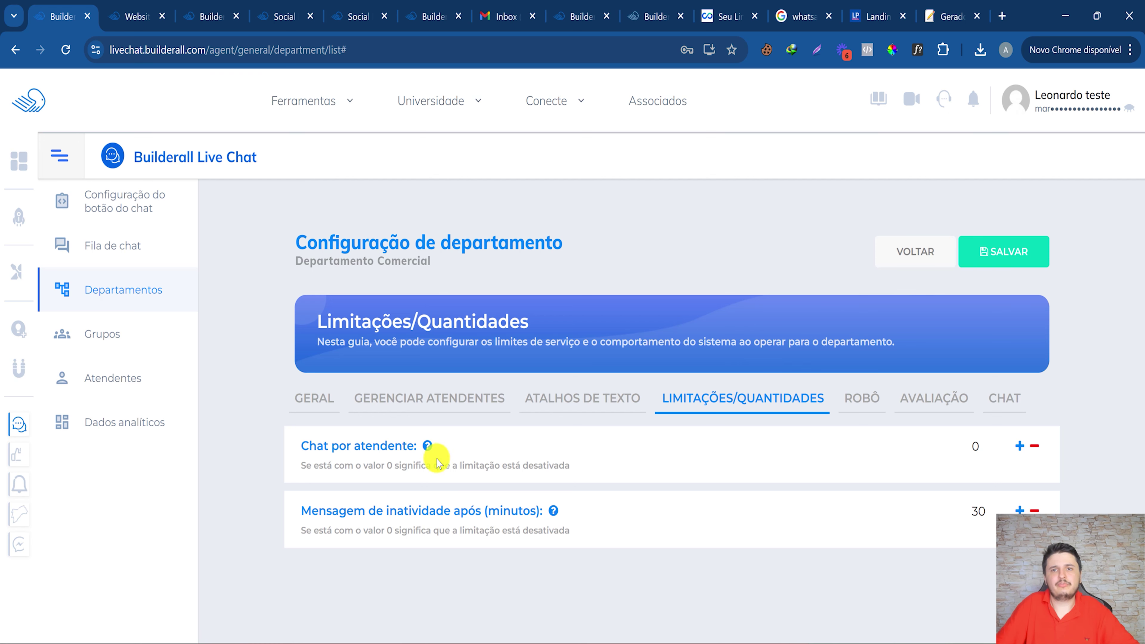
{"action": "left_click", "coordinate": [1023, 250]}
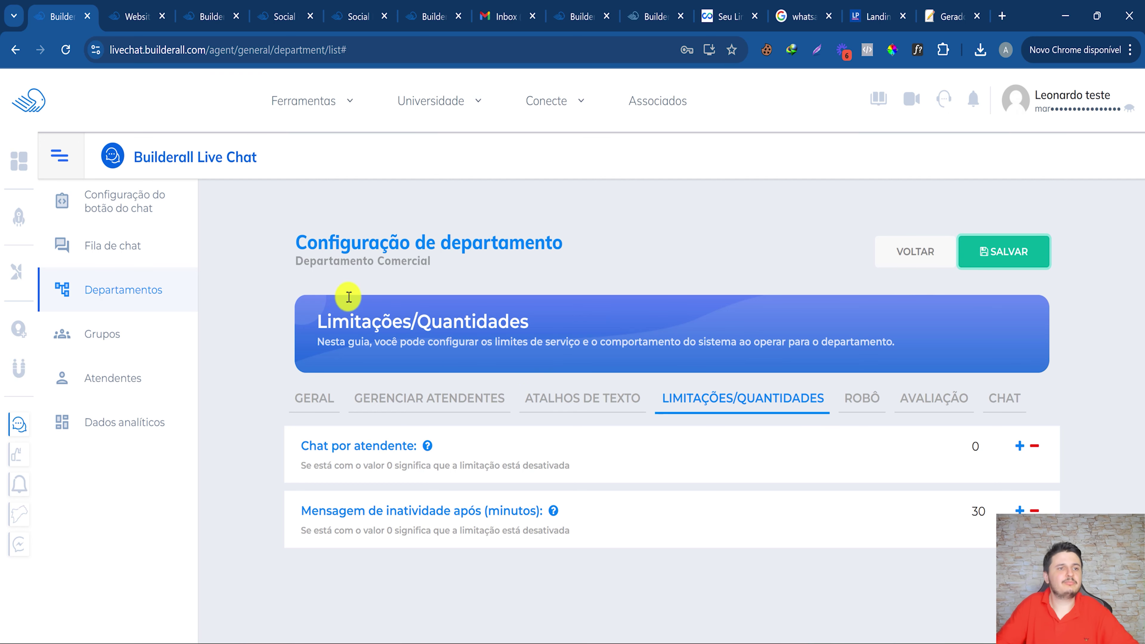
{"action": "left_click", "coordinate": [154, 335]}
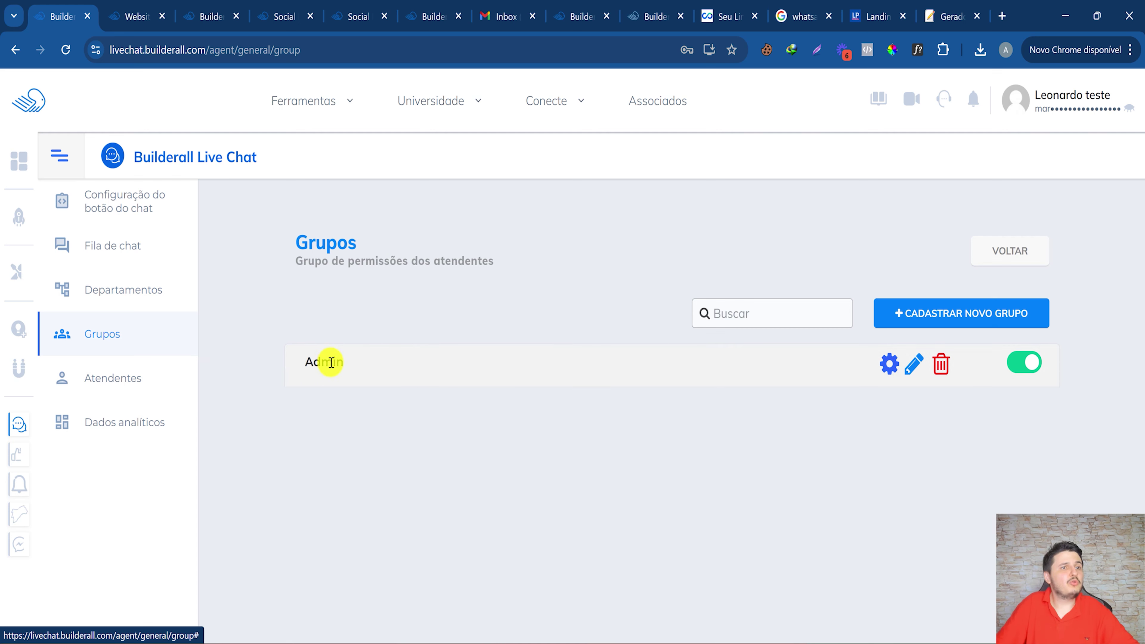
Open the Admin group's permission settings and look over its controller permissions.
{"action": "double_click", "coordinate": [326, 244]}
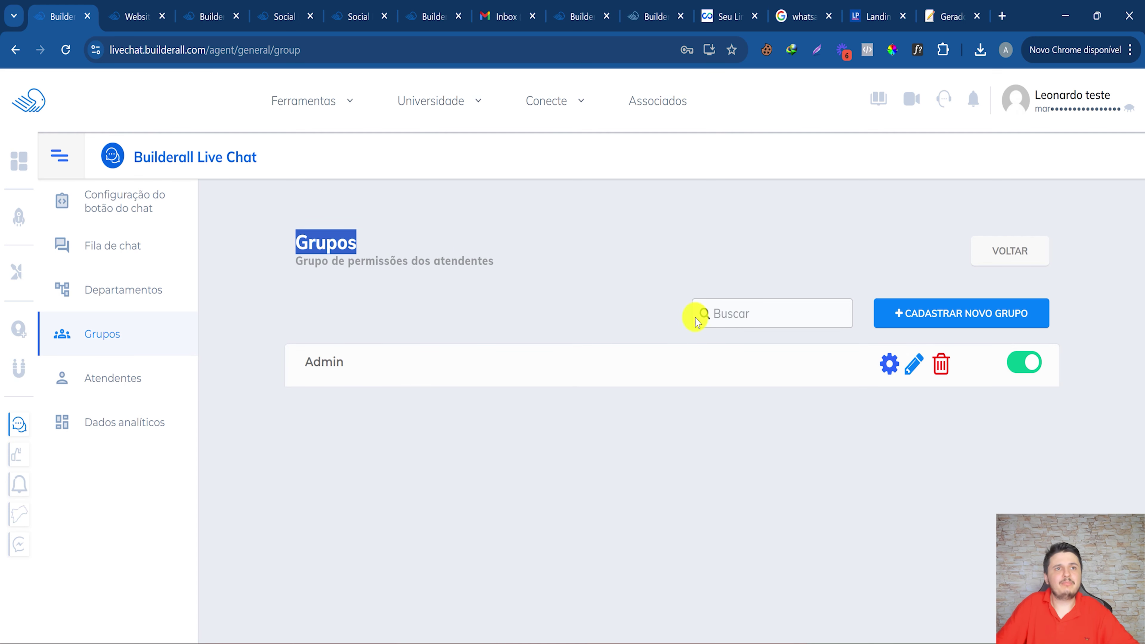
{"action": "left_click", "coordinate": [889, 363]}
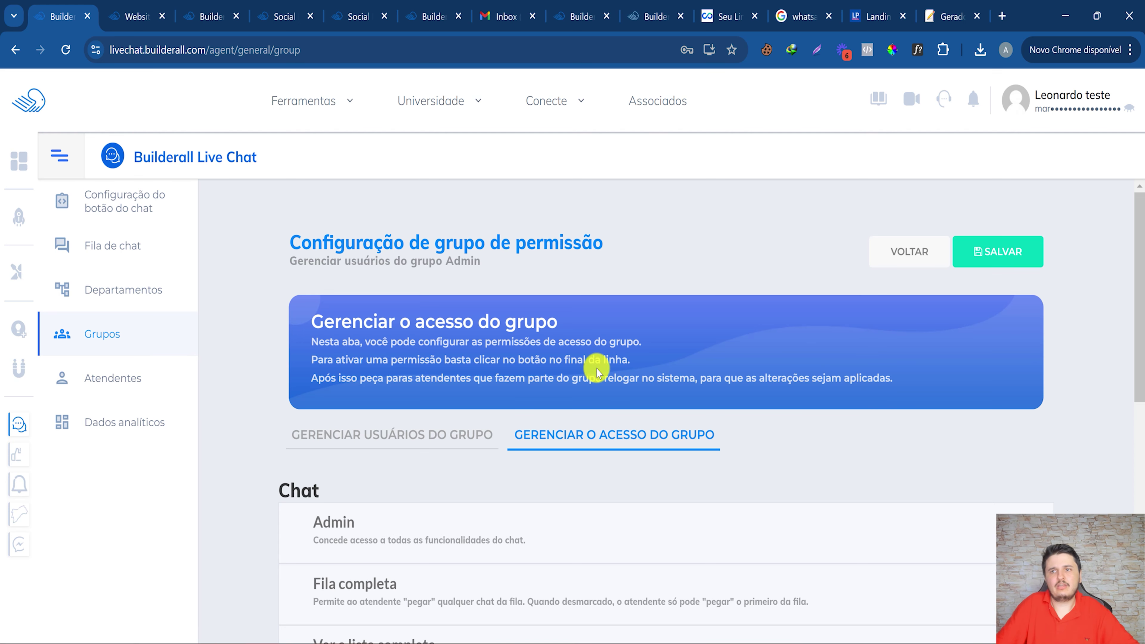
{"action": "scroll", "coordinate": [592, 366], "scroll_direction": "down", "scroll_amount": 5}
{"action": "scroll", "coordinate": [487, 368], "scroll_direction": "up", "scroll_amount": 3}
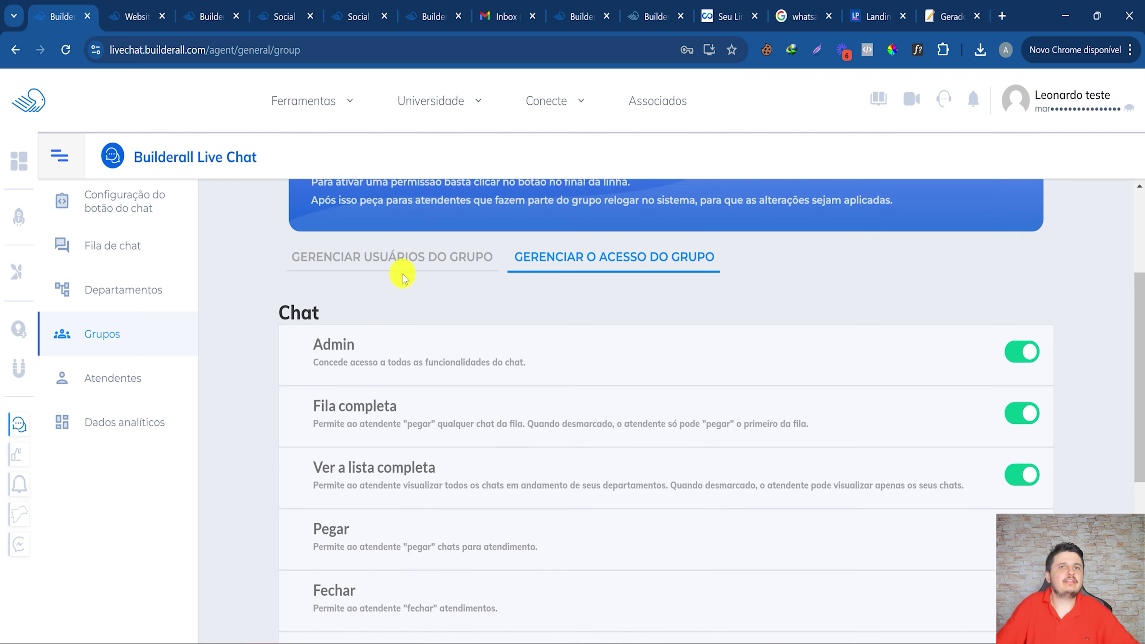
{"action": "left_click_drag", "start_coordinate": [312, 441], "coordinate": [434, 463]}
{"action": "scroll", "coordinate": [383, 385], "scroll_direction": "down", "scroll_amount": 3}
{"action": "left_click_drag", "start_coordinate": [335, 348], "coordinate": [428, 350]}
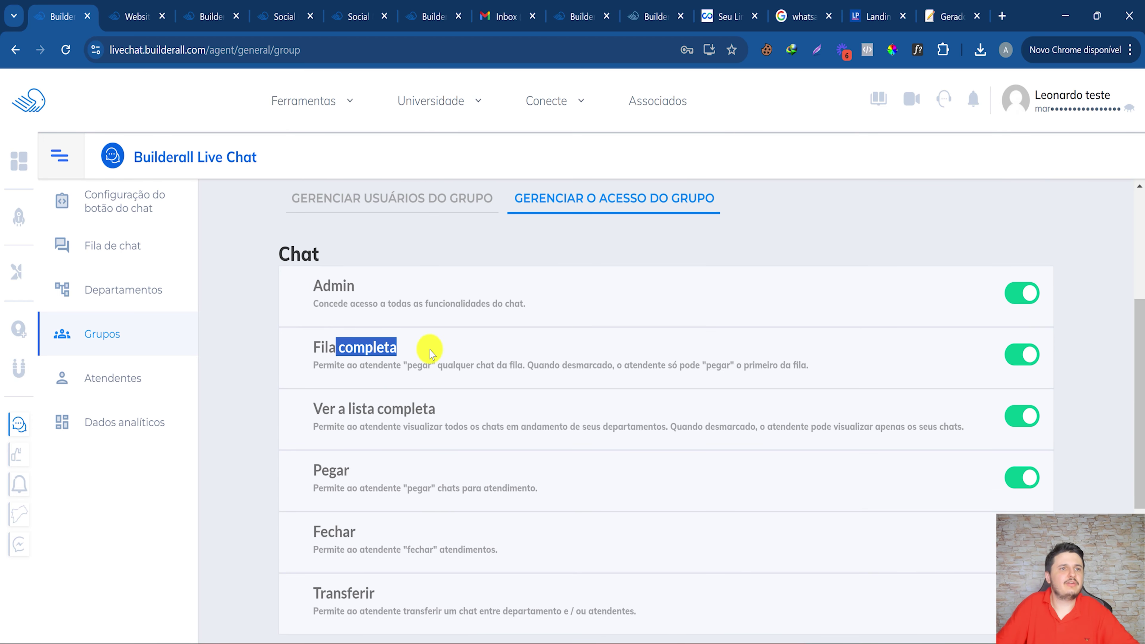
{"action": "scroll", "coordinate": [397, 388], "scroll_direction": "down", "scroll_amount": 2}
{"action": "scroll", "coordinate": [403, 414], "scroll_direction": "down", "scroll_amount": 4}
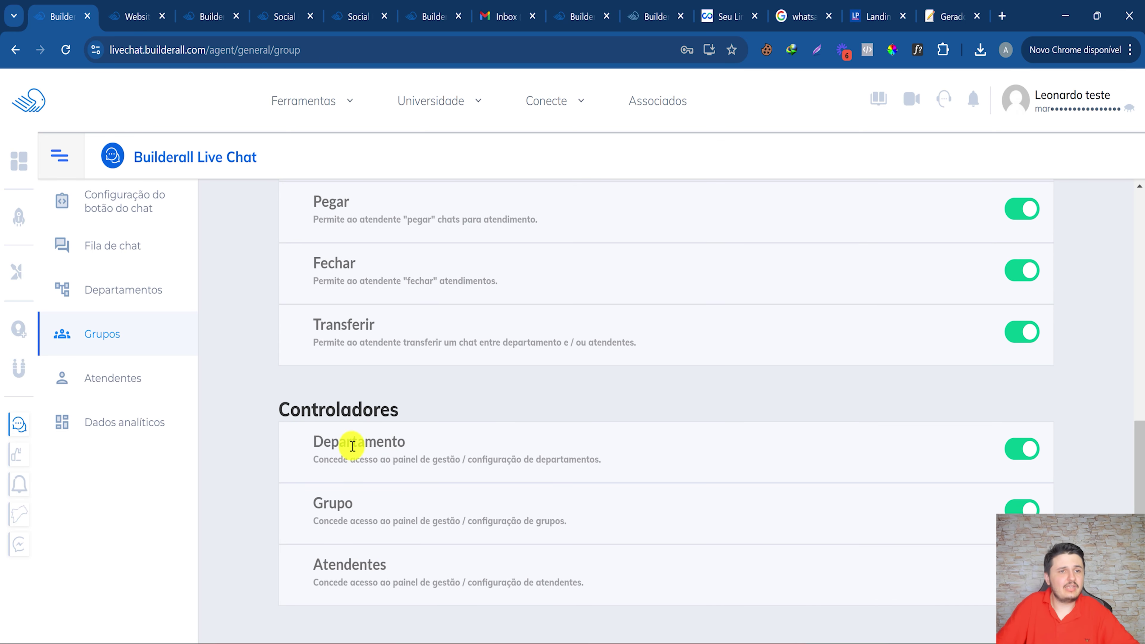
Switch off the Departamento controller permission and save the Admin group's access settings.
{"action": "left_click_drag", "start_coordinate": [352, 447], "coordinate": [443, 457]}
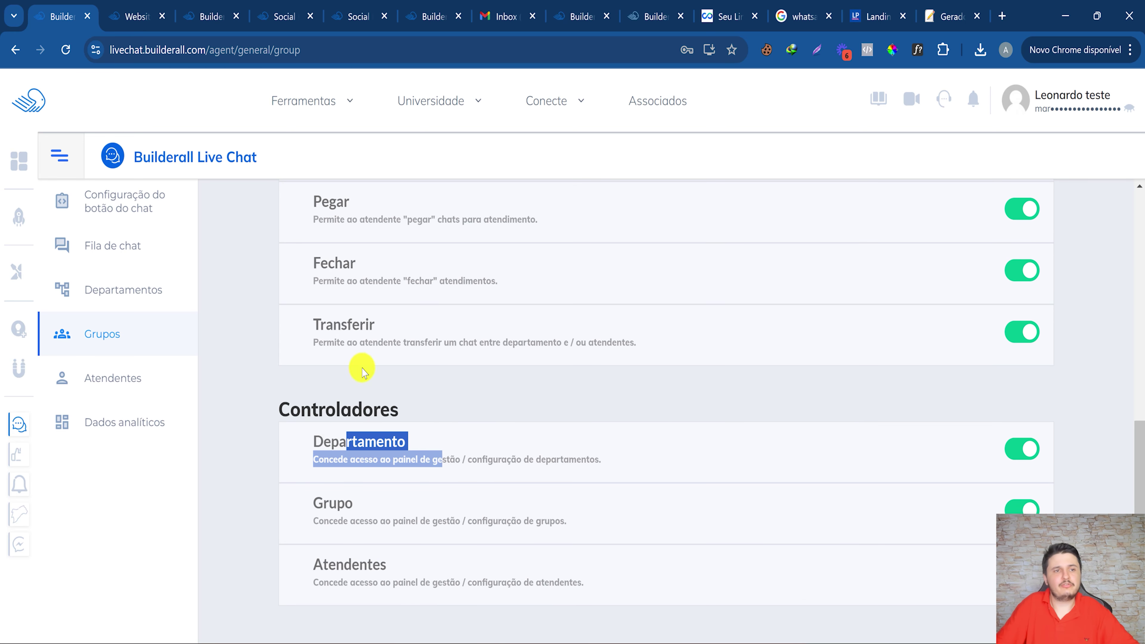
{"action": "left_click", "coordinate": [338, 359]}
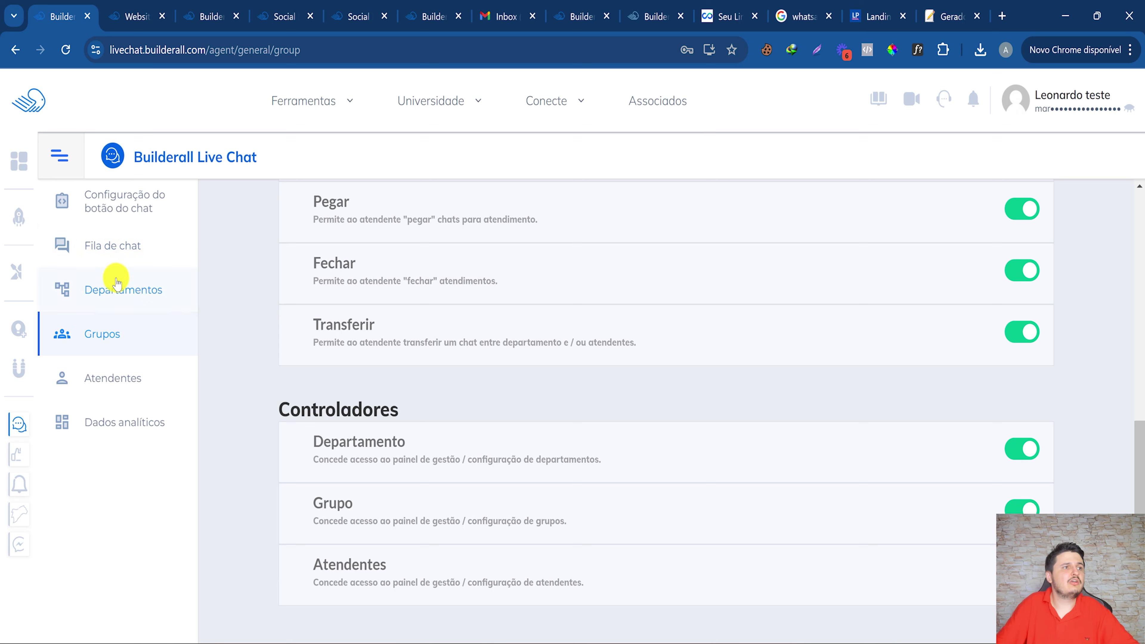
{"action": "left_click_drag", "start_coordinate": [360, 565], "coordinate": [473, 577]}
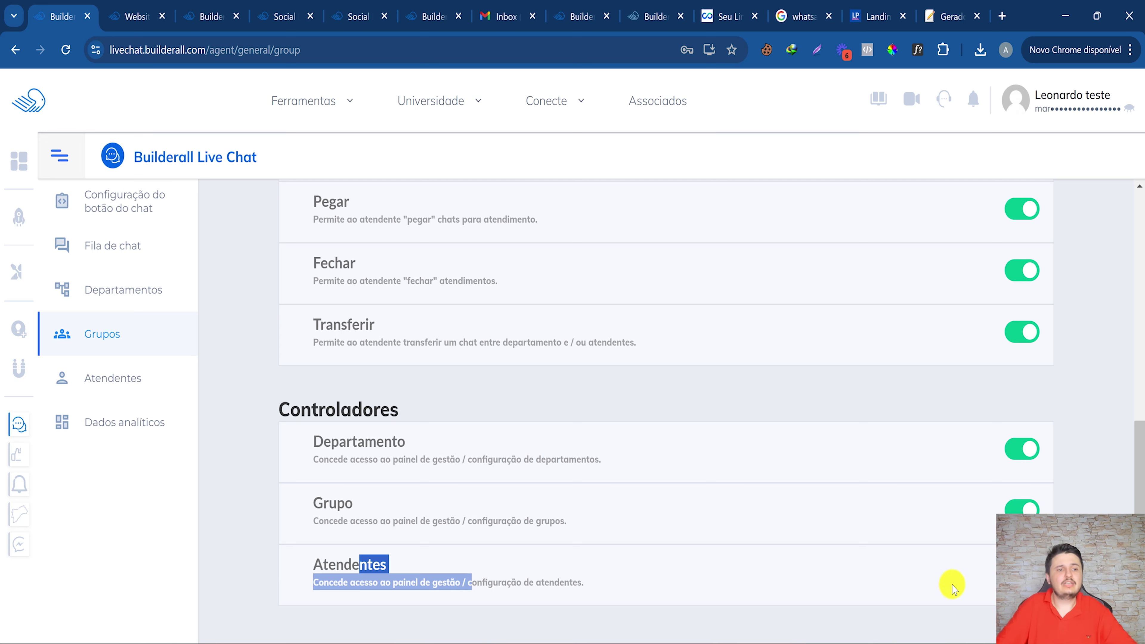
{"action": "left_click", "coordinate": [994, 570]}
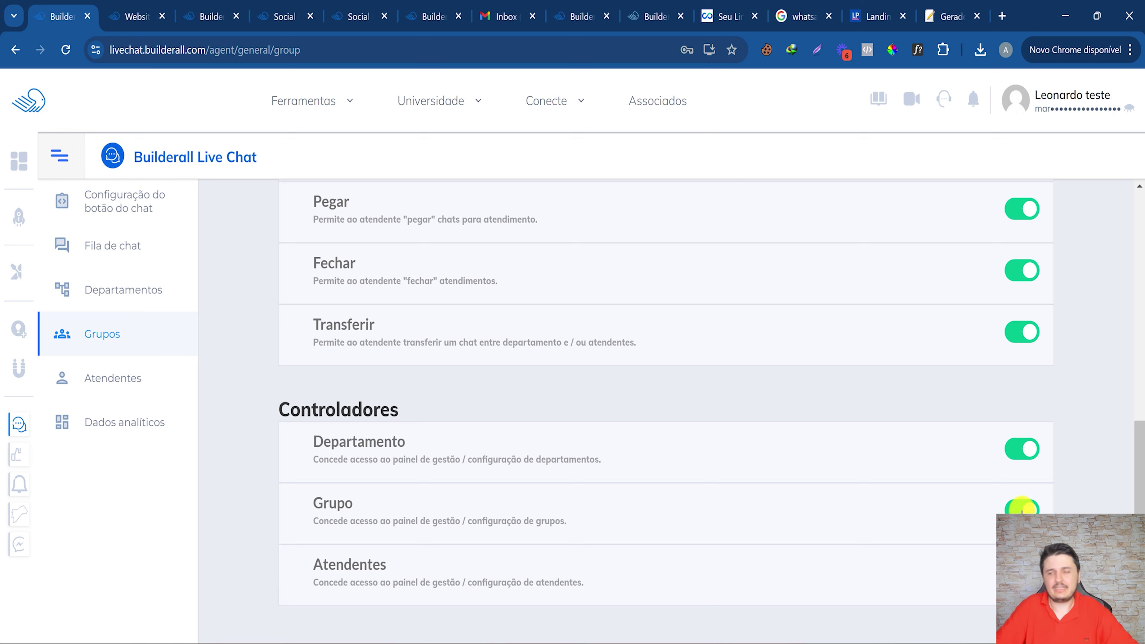
{"action": "left_click", "coordinate": [1032, 457]}
{"action": "scroll", "coordinate": [994, 469], "scroll_direction": "up", "scroll_amount": 6}
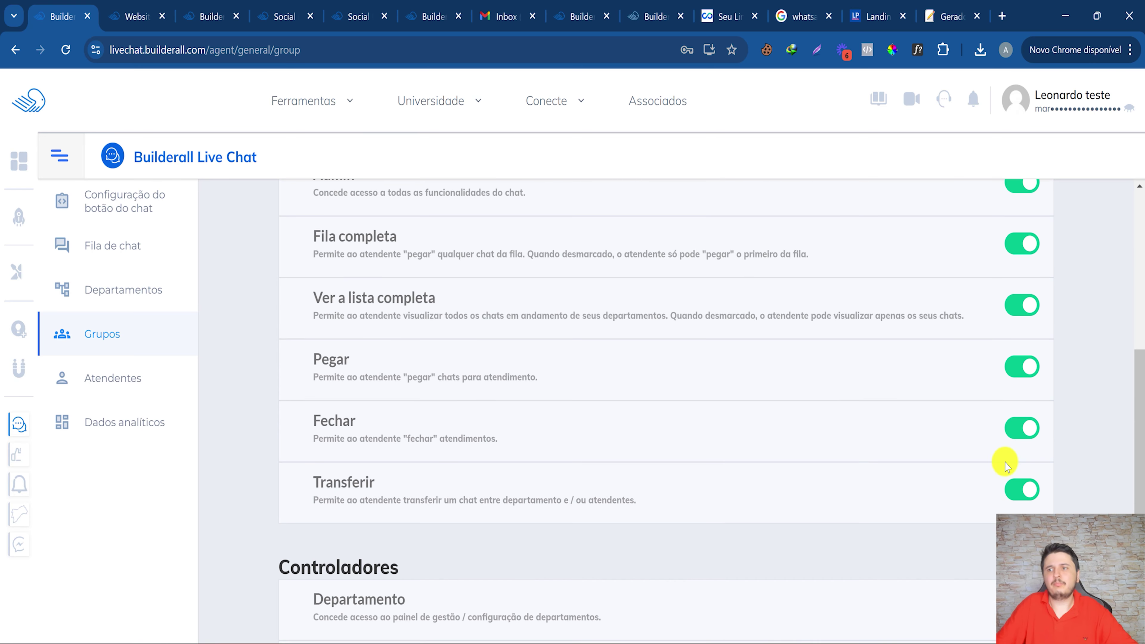
{"action": "scroll", "coordinate": [794, 401], "scroll_direction": "up", "scroll_amount": 4}
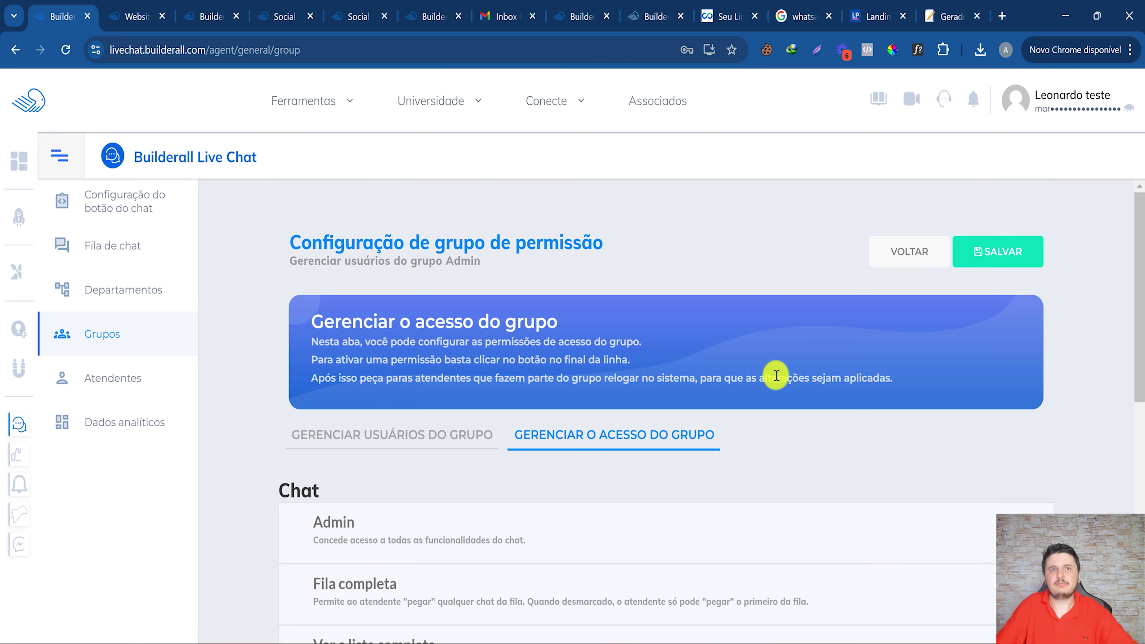
{"action": "left_click", "coordinate": [984, 246]}
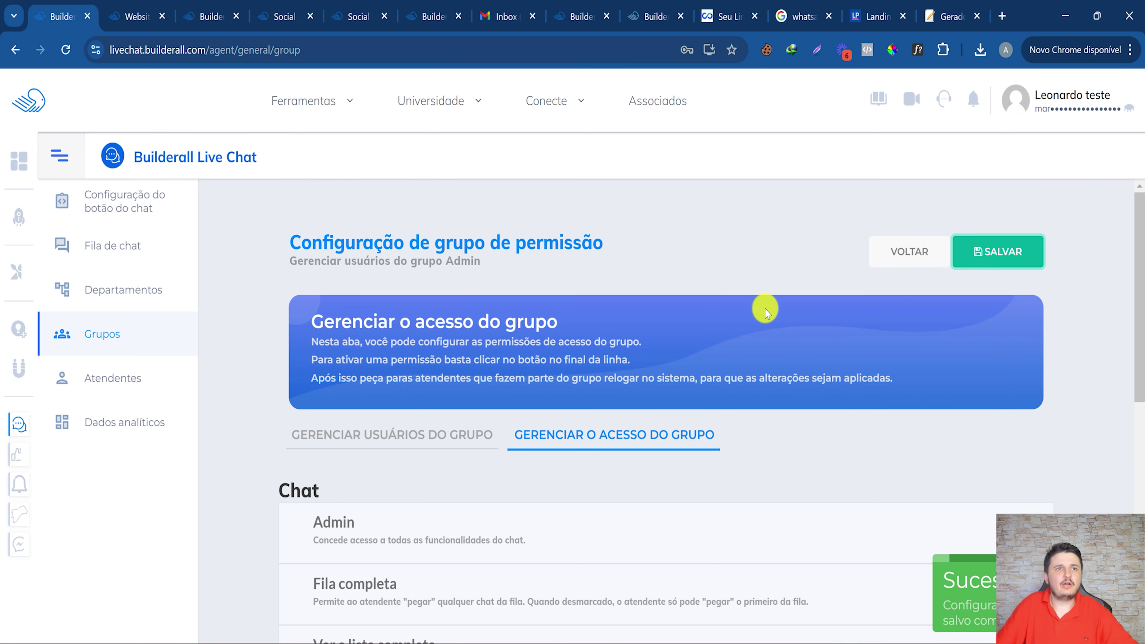
{"action": "left_click_drag", "start_coordinate": [343, 262], "coordinate": [461, 263]}
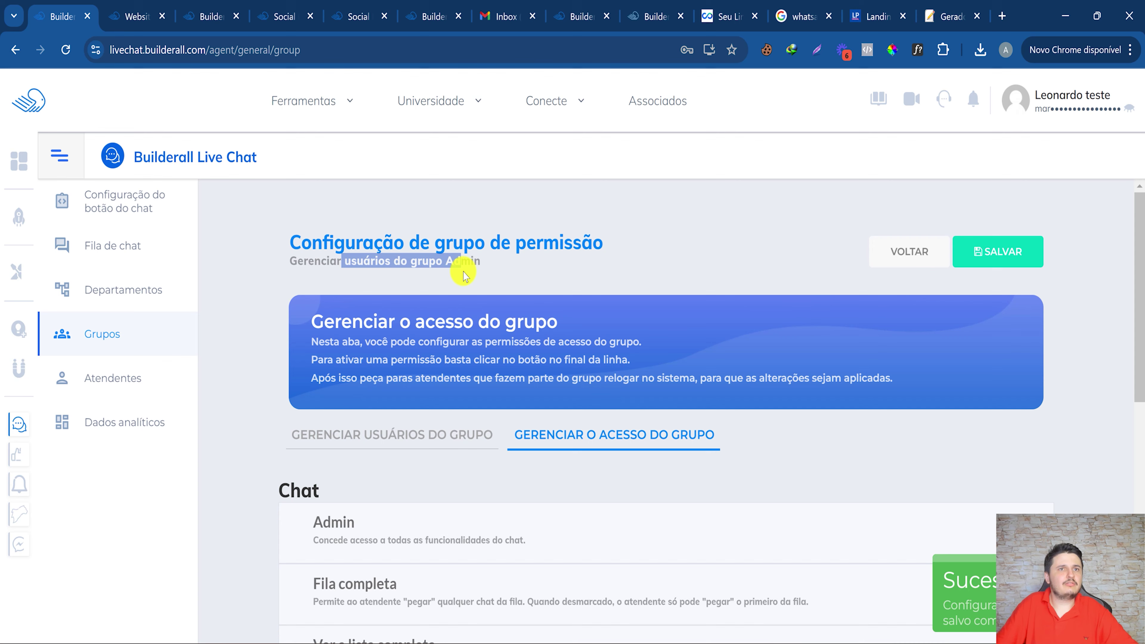
Remove an attendant from the Admin group's members, then add it back.
{"action": "left_click", "coordinate": [396, 434]}
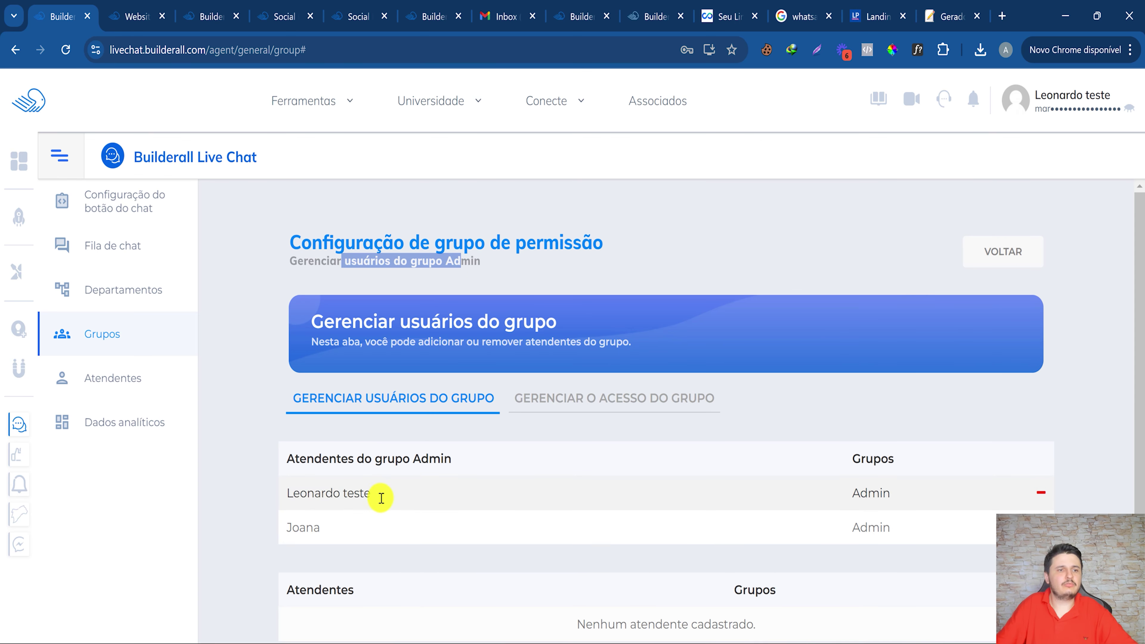
{"action": "left_click_drag", "start_coordinate": [381, 497], "coordinate": [294, 493]}
{"action": "scroll", "coordinate": [502, 505], "scroll_direction": "down", "scroll_amount": 1}
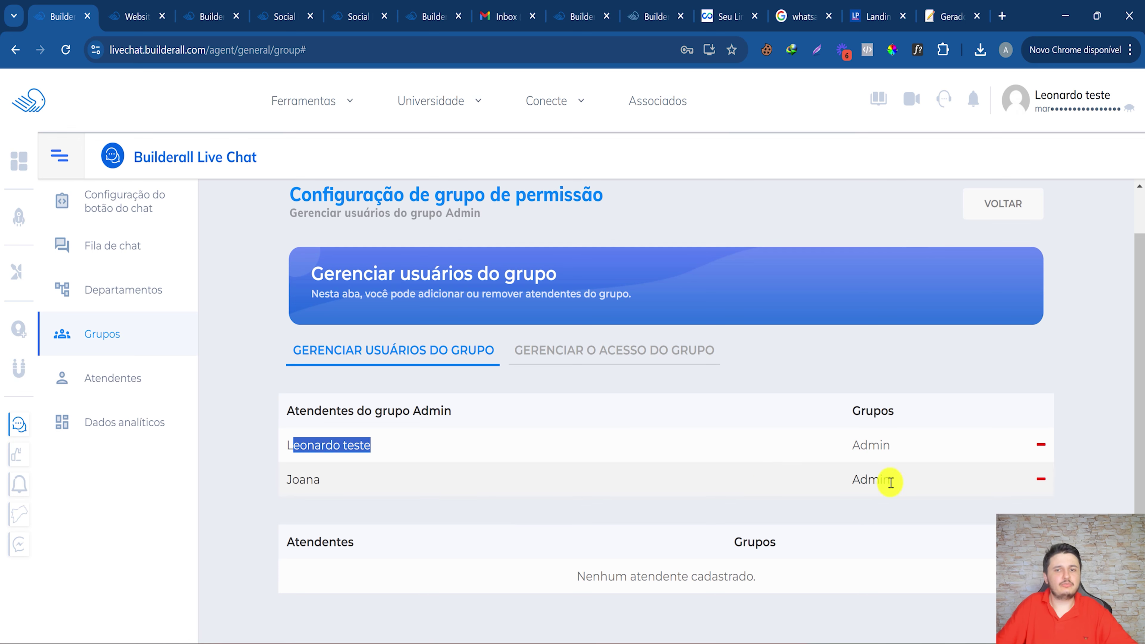
{"action": "left_click", "coordinate": [1041, 479]}
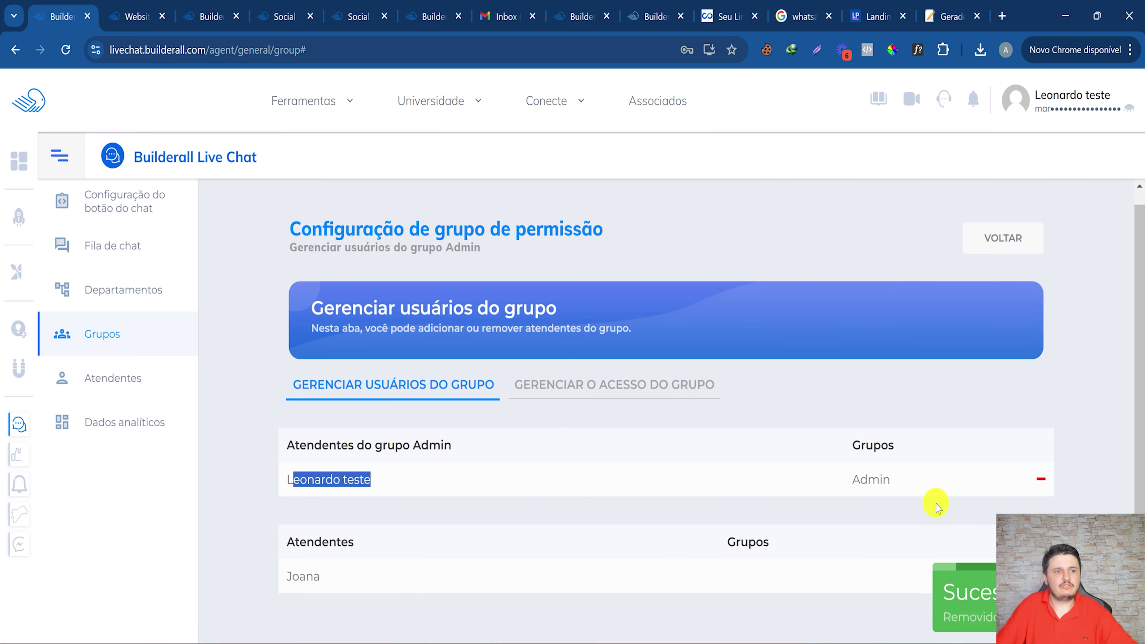
{"action": "left_click_drag", "start_coordinate": [422, 247], "coordinate": [483, 245]}
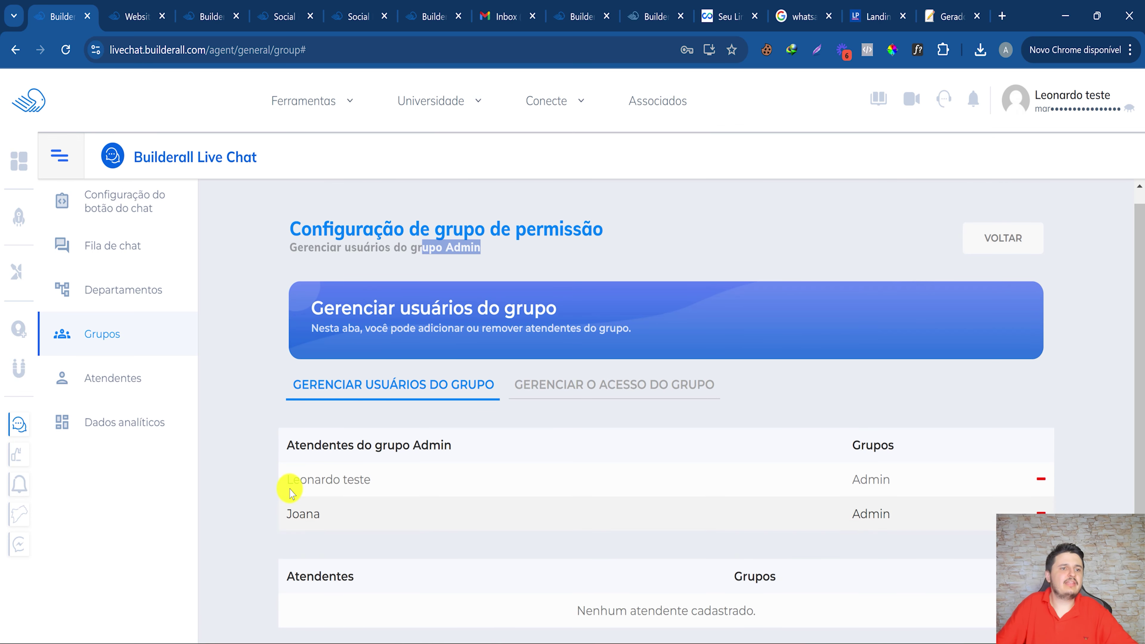
{"action": "scroll", "coordinate": [703, 384], "scroll_direction": "down", "scroll_amount": 1}
Review the Admin group's access permissions, then go back to its member list.
{"action": "left_click", "coordinate": [633, 345]}
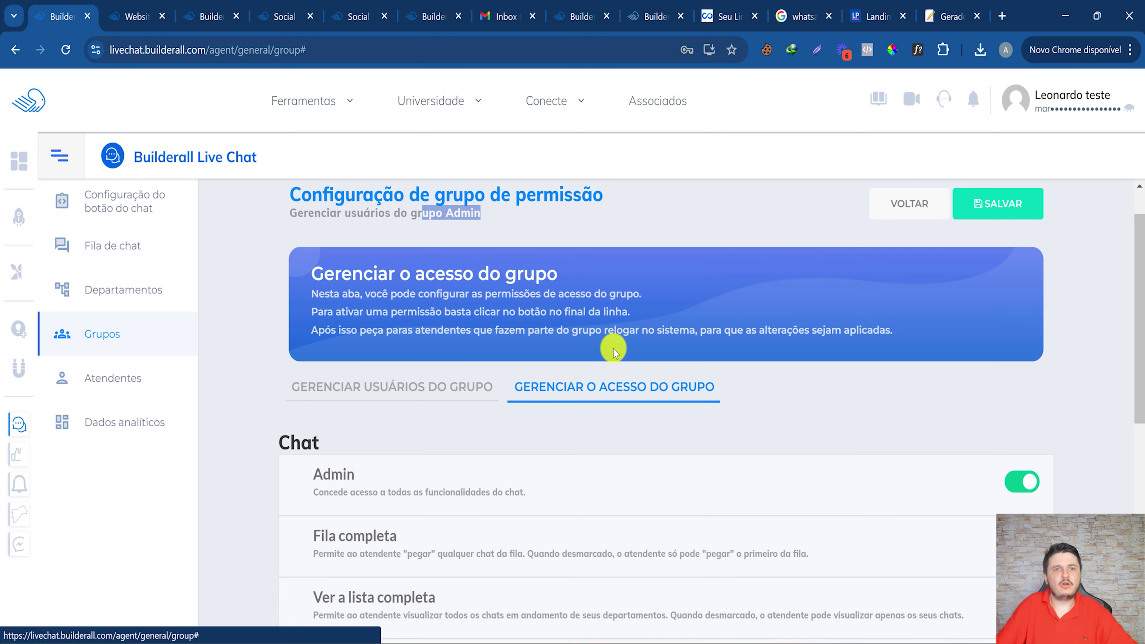
{"action": "scroll", "coordinate": [496, 406], "scroll_direction": "down", "scroll_amount": 3}
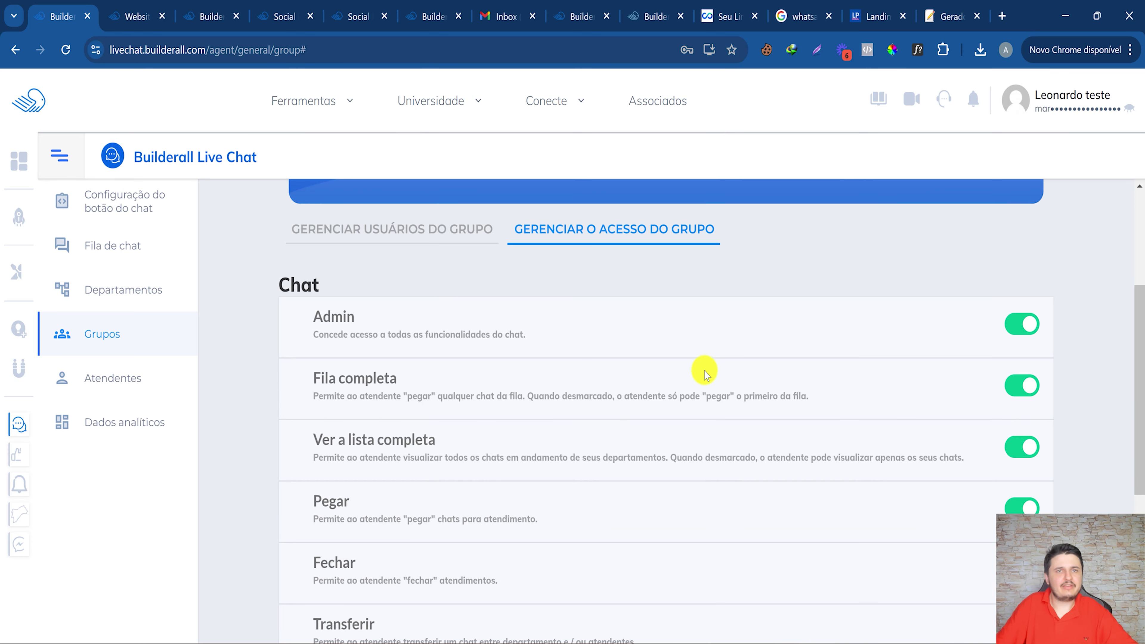
{"action": "scroll", "coordinate": [706, 374], "scroll_direction": "down", "scroll_amount": 6}
{"action": "scroll", "coordinate": [498, 343], "scroll_direction": "up", "scroll_amount": 10}
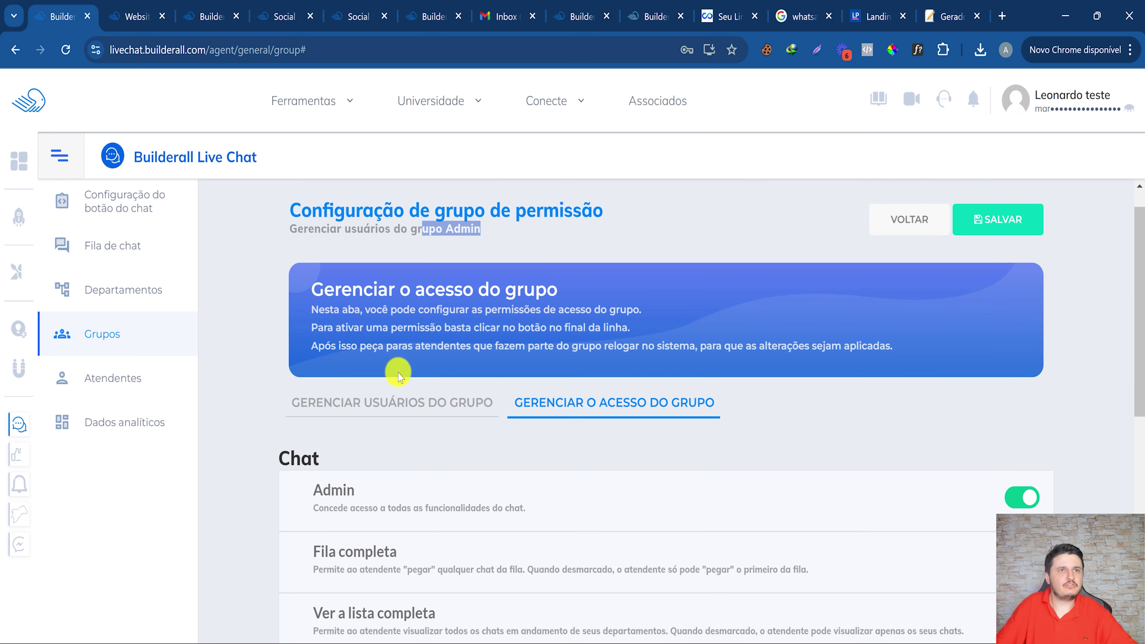
{"action": "left_click", "coordinate": [426, 419]}
Rename the Admin permission group to Atendentes.
{"action": "left_click", "coordinate": [1003, 251]}
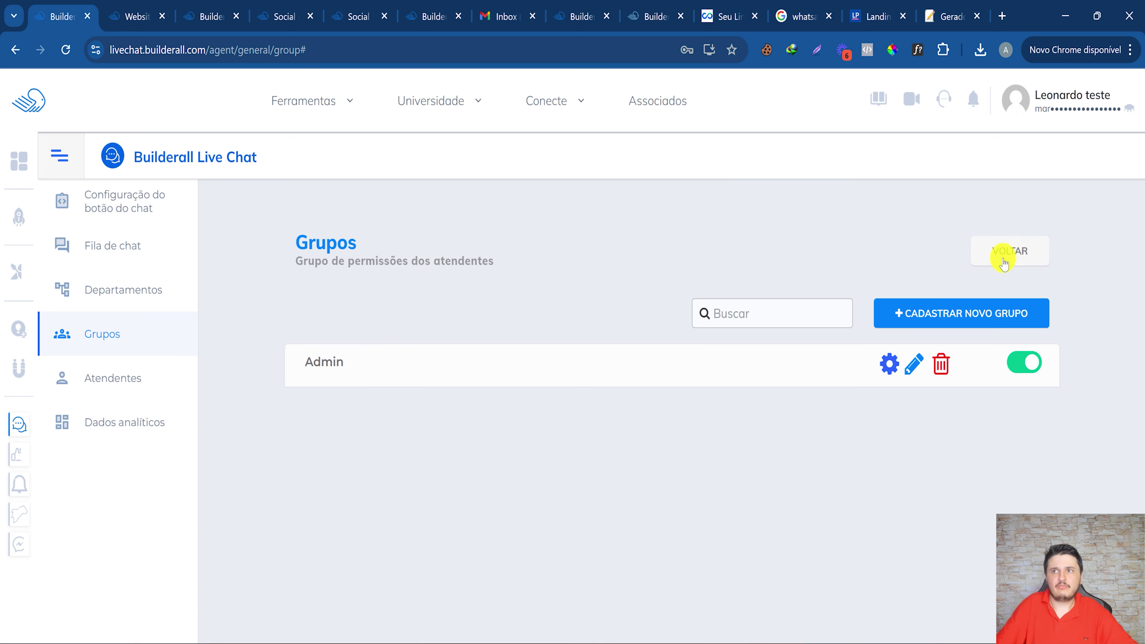
{"action": "left_click", "coordinate": [912, 363]}
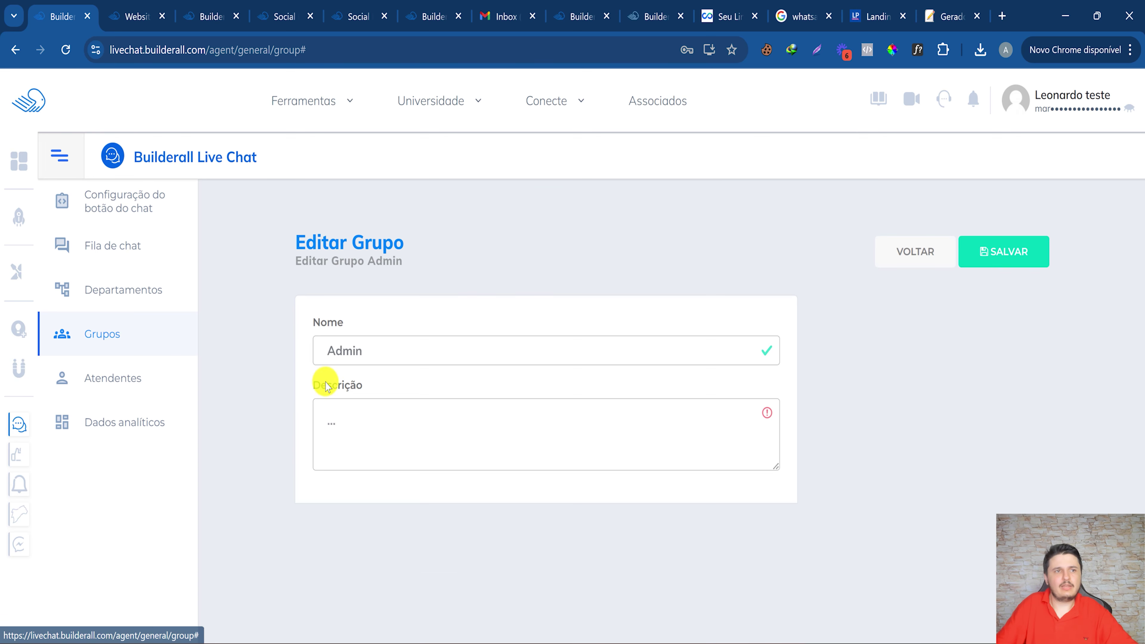
{"action": "double_click", "coordinate": [391, 357]}
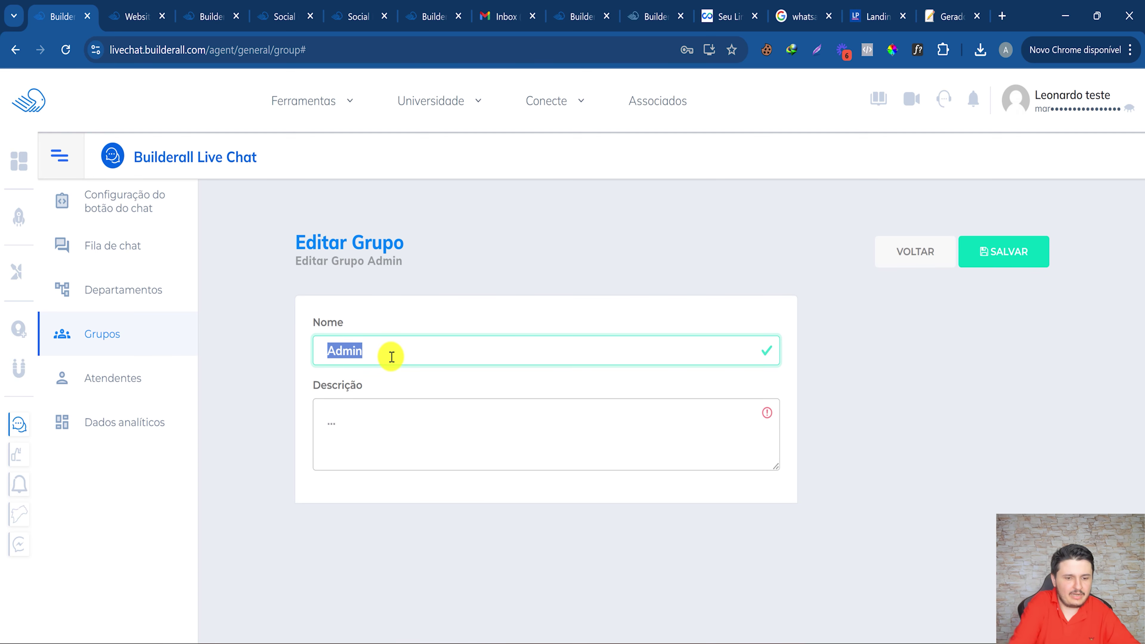
{"action": "type", "text": "Atwender"}
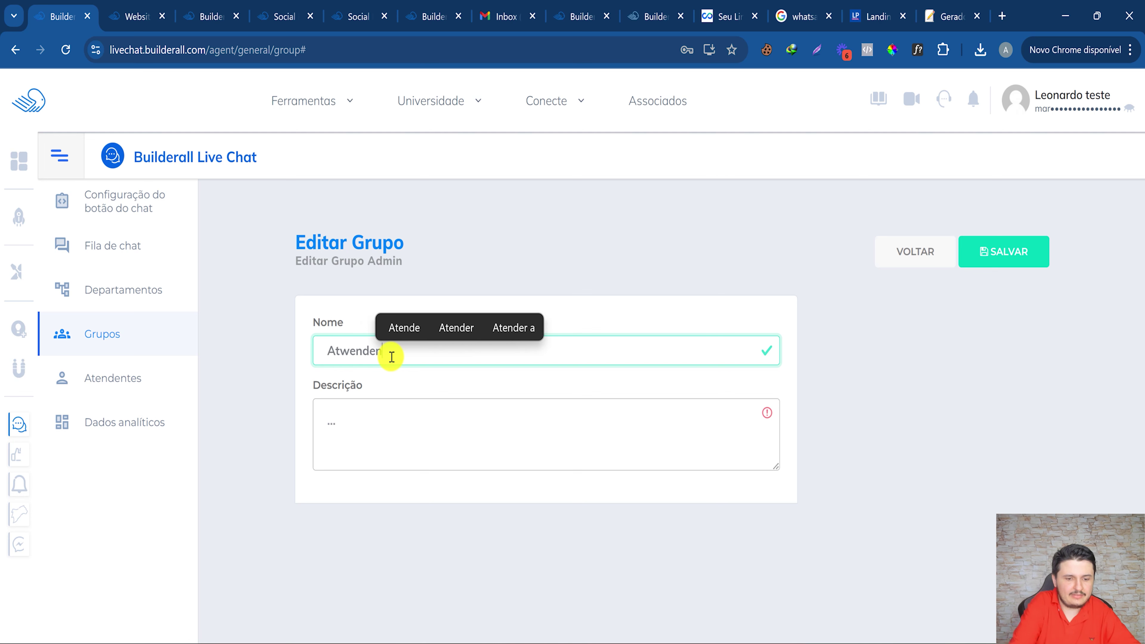
{"action": "key", "text": "BackSpace"}
{"action": "type", "text": "ntes"}
{"action": "left_click", "coordinate": [444, 327]}
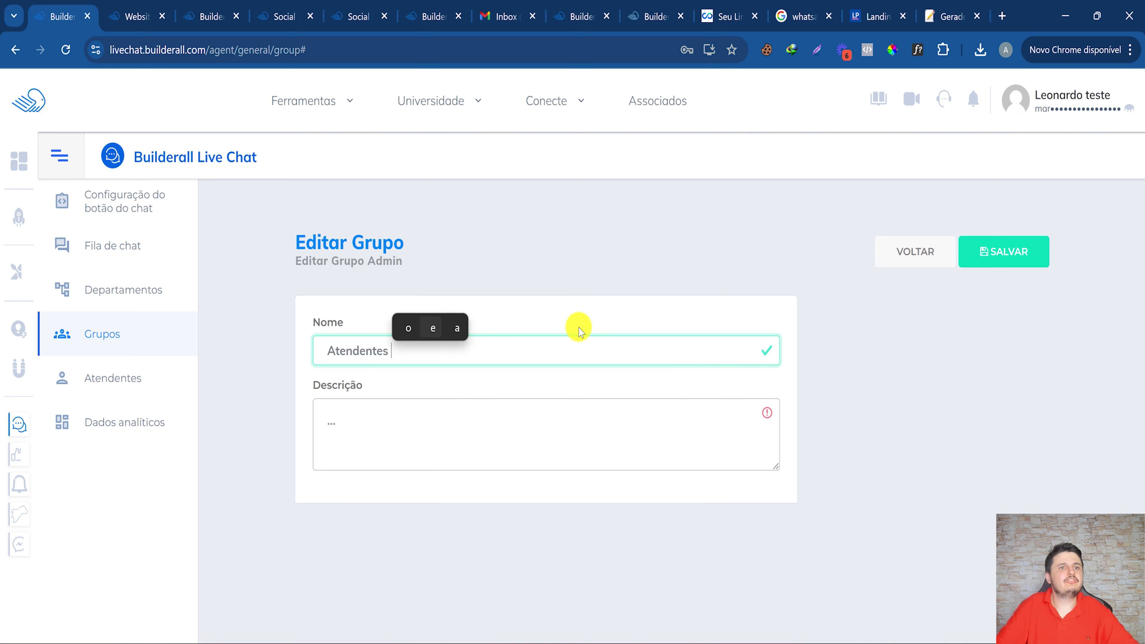
Fill in the required description Geral and save the group.
{"action": "left_click", "coordinate": [972, 265]}
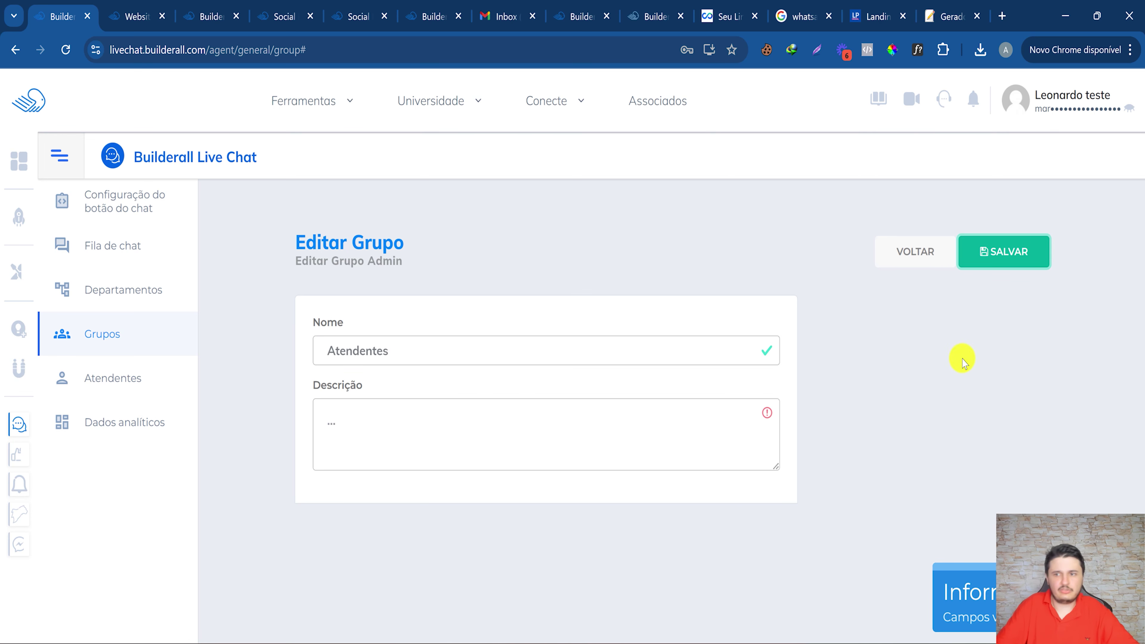
{"action": "left_click", "coordinate": [426, 442]}
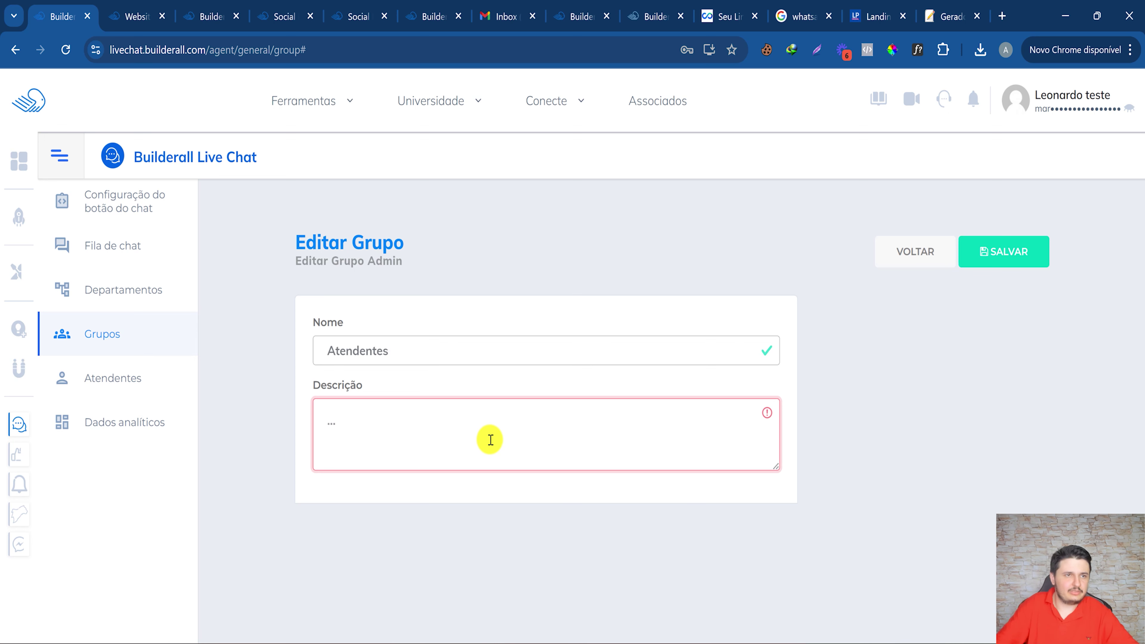
{"action": "type", "text": "Geral"}
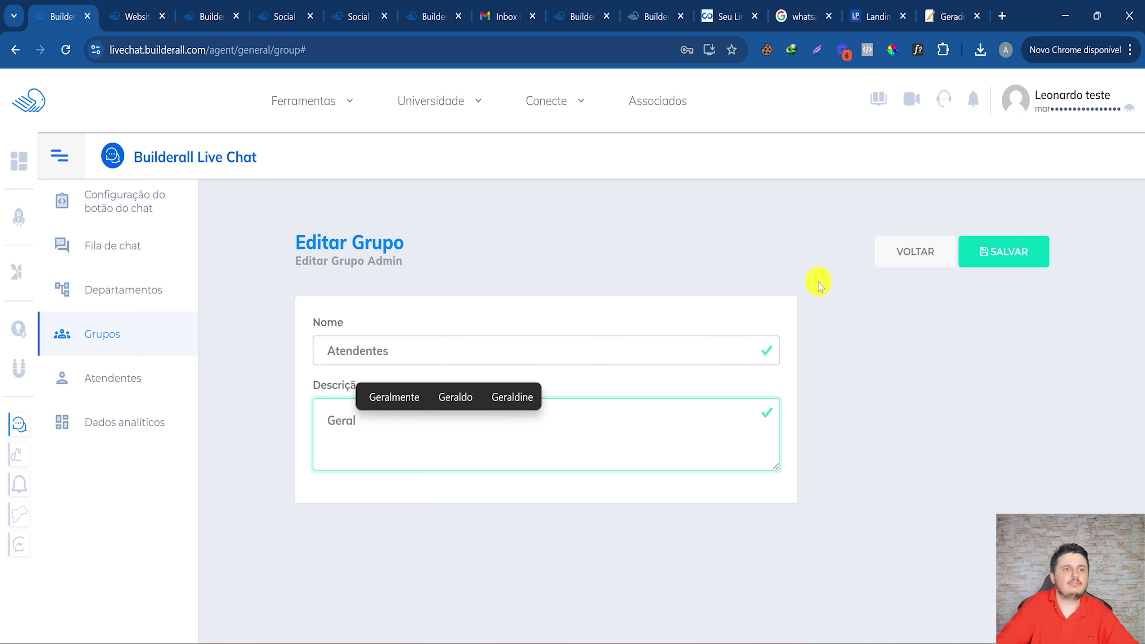
{"action": "left_click", "coordinate": [972, 251]}
Create a new permission group named Gestores with the description Gestores.
{"action": "left_click", "coordinate": [994, 249]}
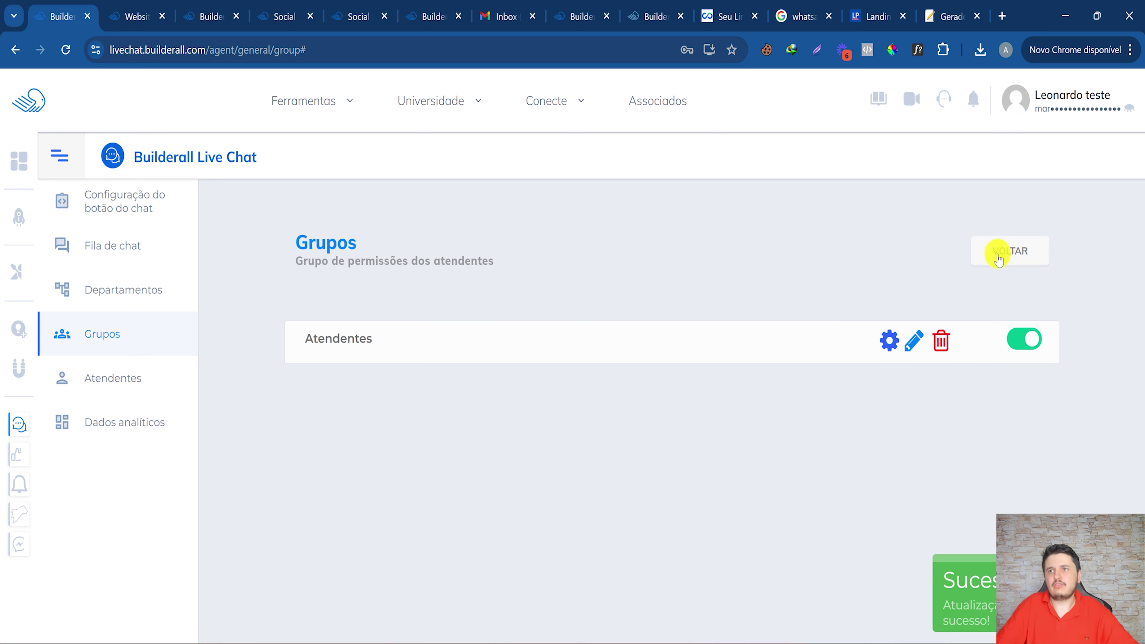
{"action": "left_click", "coordinate": [922, 323]}
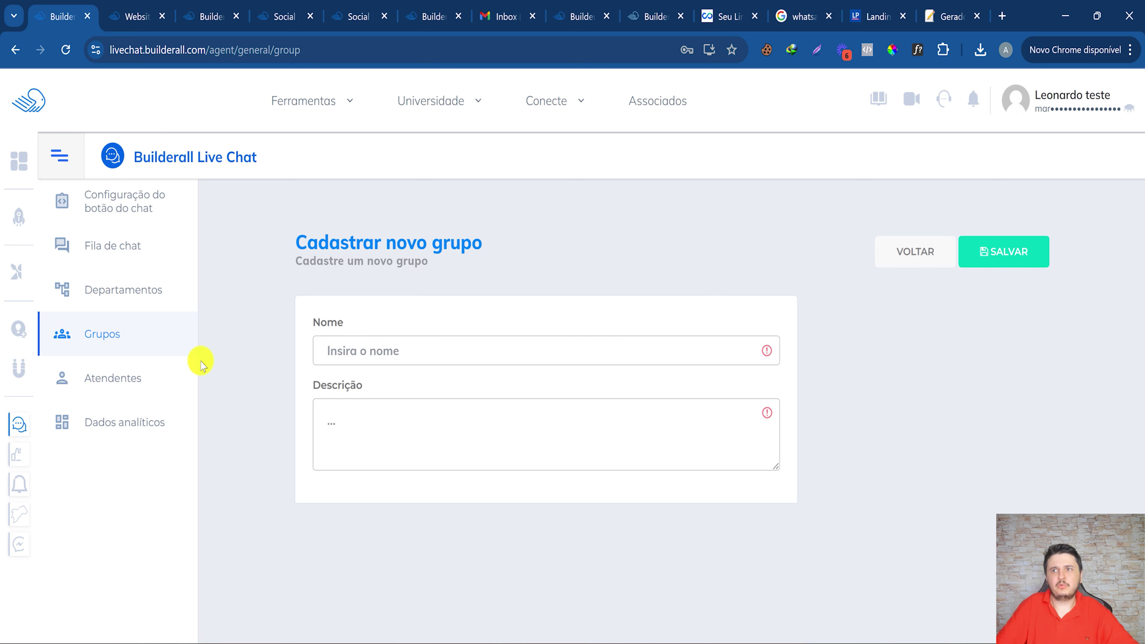
{"action": "left_click", "coordinate": [341, 350]}
{"action": "type", "text": "Ad"}
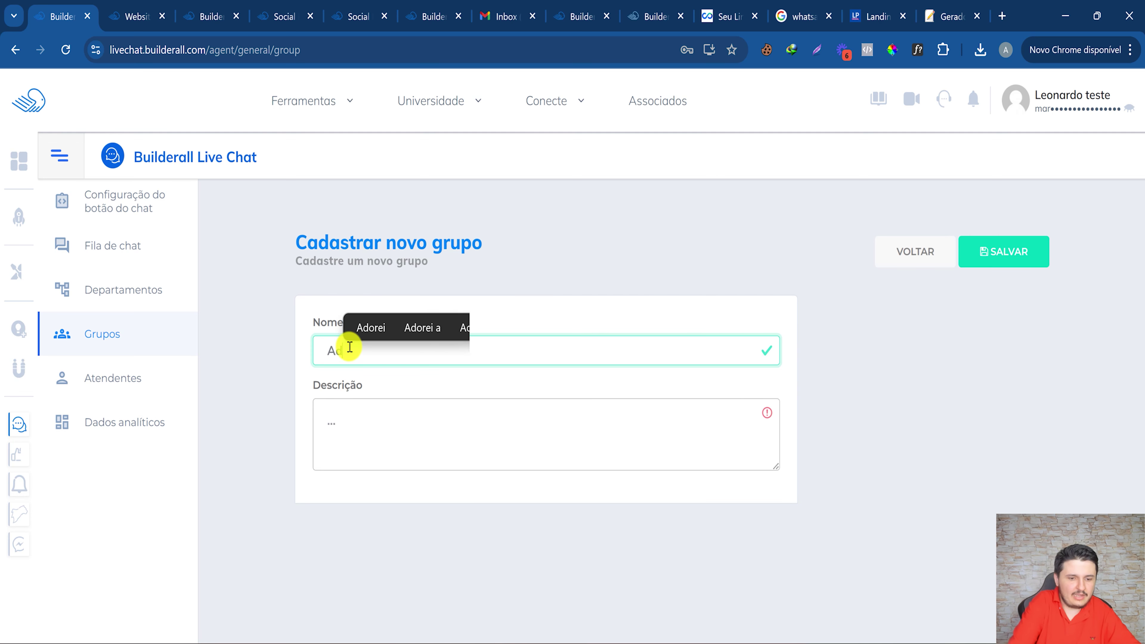
{"action": "key", "text": "BackSpace"}
{"action": "type", "text": "Ges"}
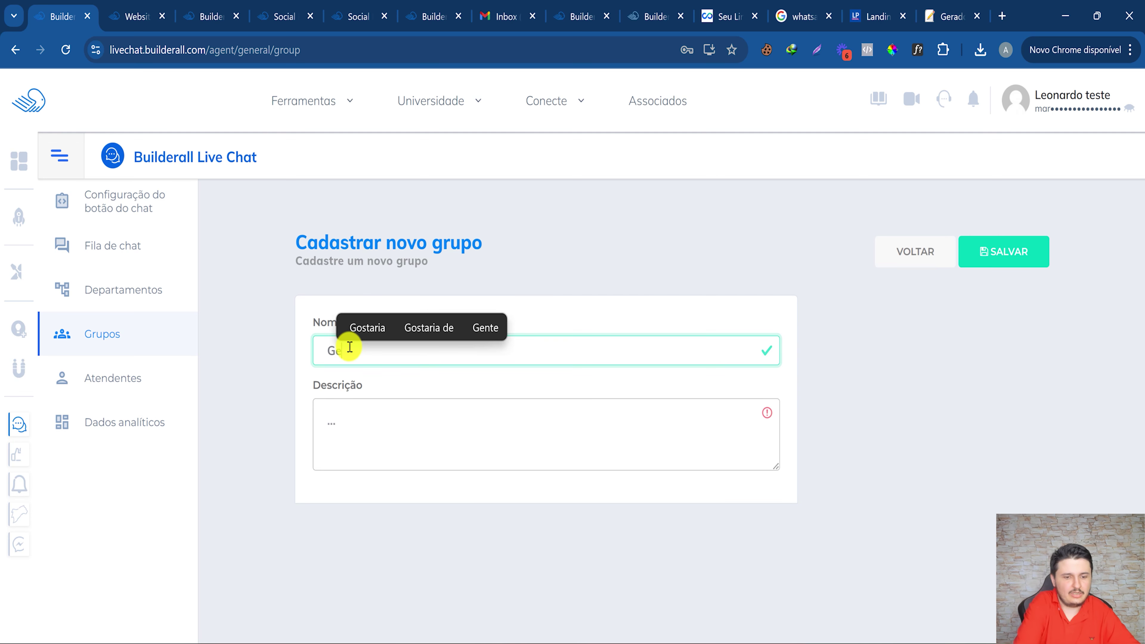
{"action": "type", "text": "tores"}
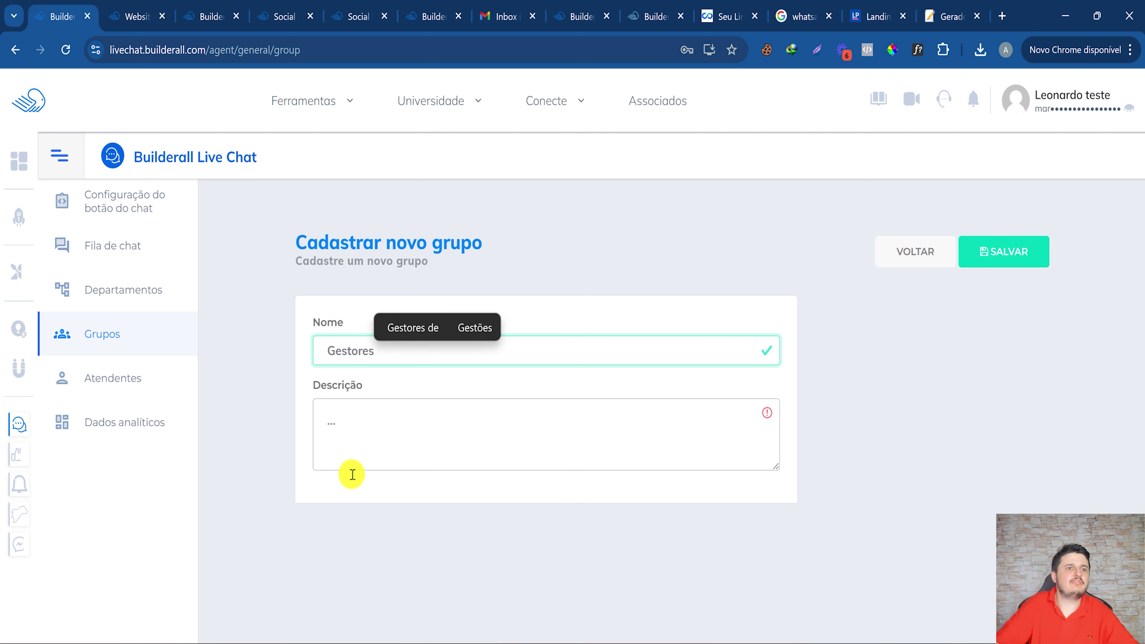
{"action": "left_click", "coordinate": [360, 417]}
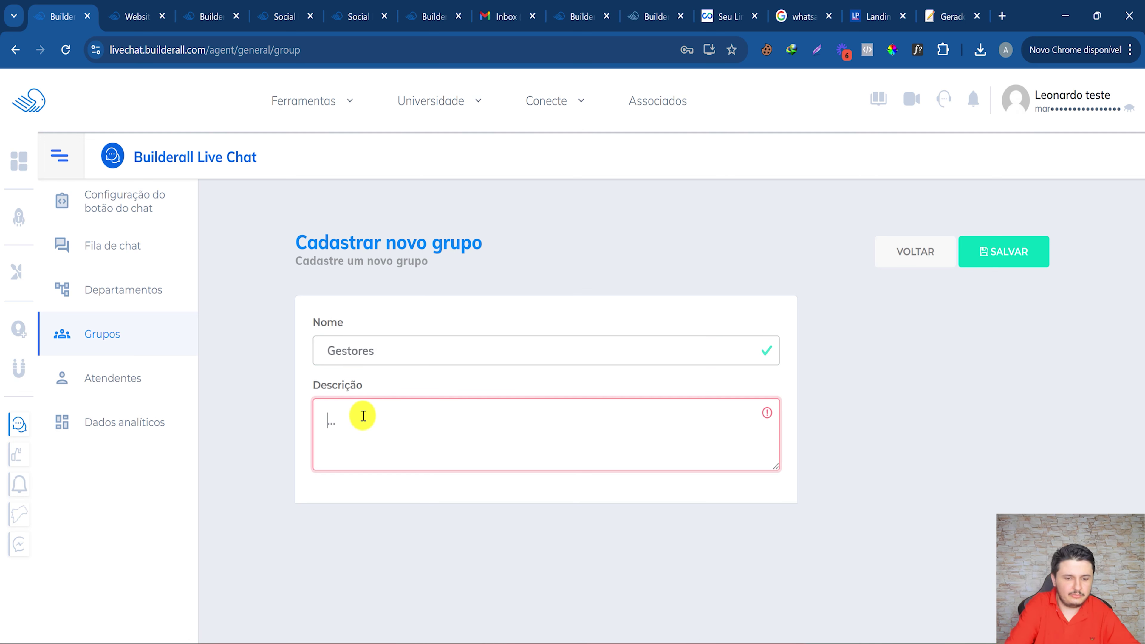
{"action": "type", "text": "Gesto"}
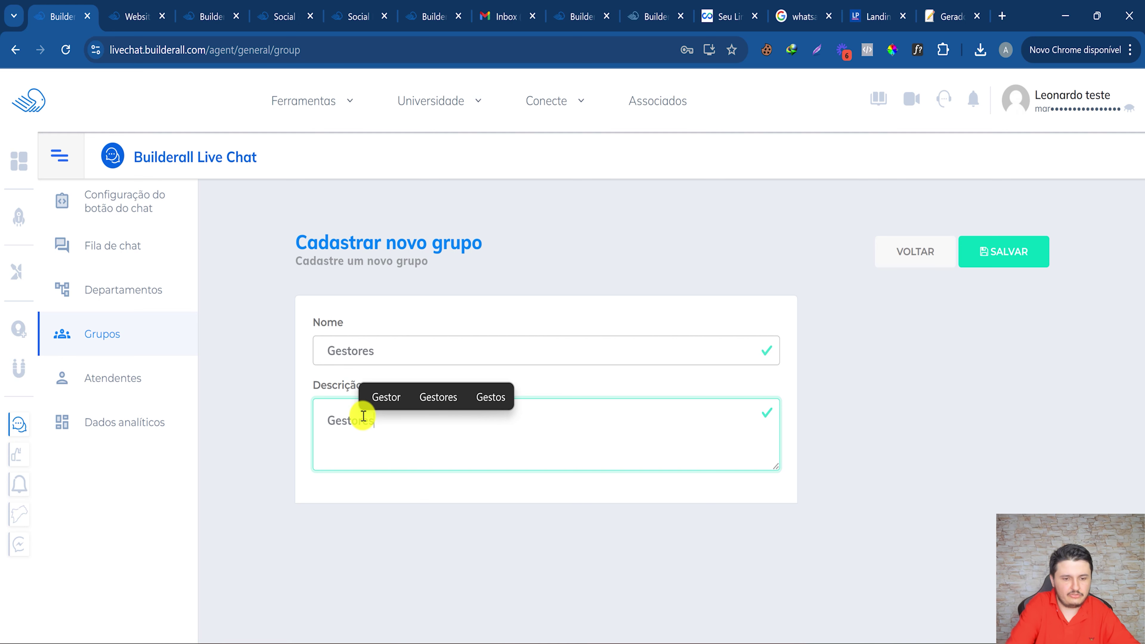
{"action": "type", "text": "res"}
{"action": "left_click", "coordinate": [1033, 250]}
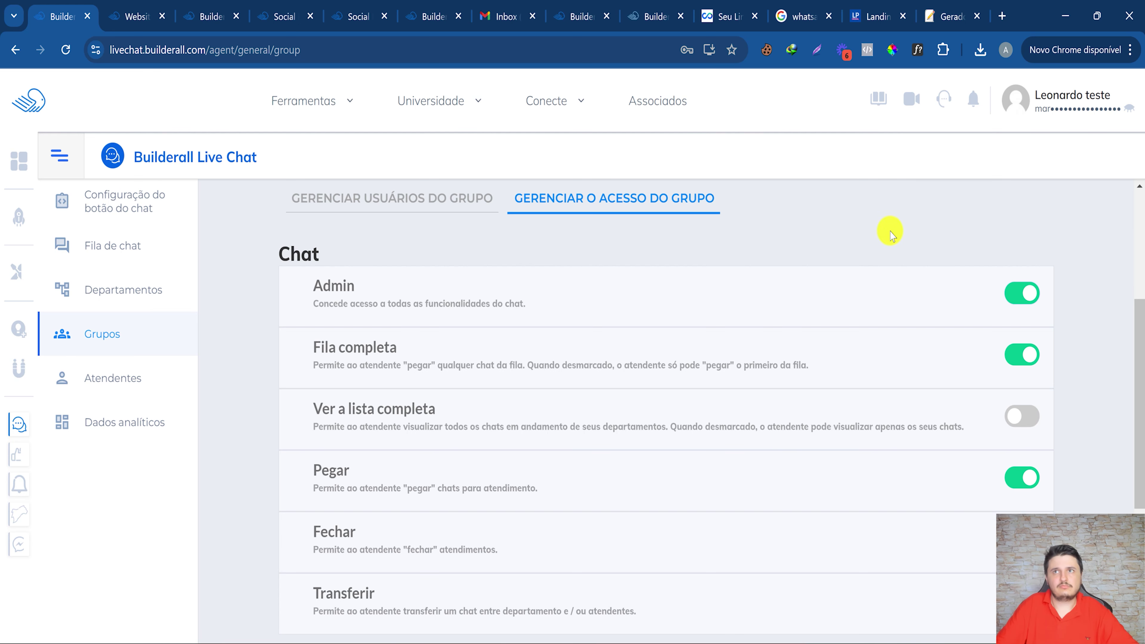
Turn on Ver a lista completa for the Gestores group.
{"action": "left_click", "coordinate": [1022, 417]}
{"action": "scroll", "coordinate": [1018, 497], "scroll_direction": "down", "scroll_amount": 5}
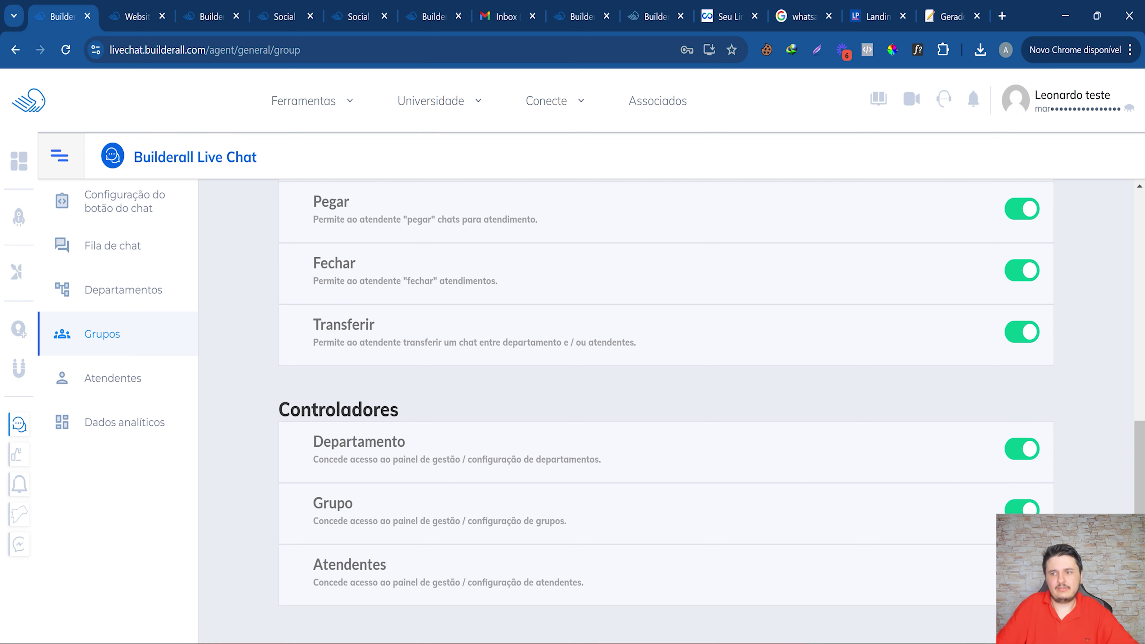
{"action": "scroll", "coordinate": [823, 415], "scroll_direction": "up", "scroll_amount": 10}
Save Gestores permissions, add the test attendant to the group, then go to chat button settings.
{"action": "left_click", "coordinate": [987, 252]}
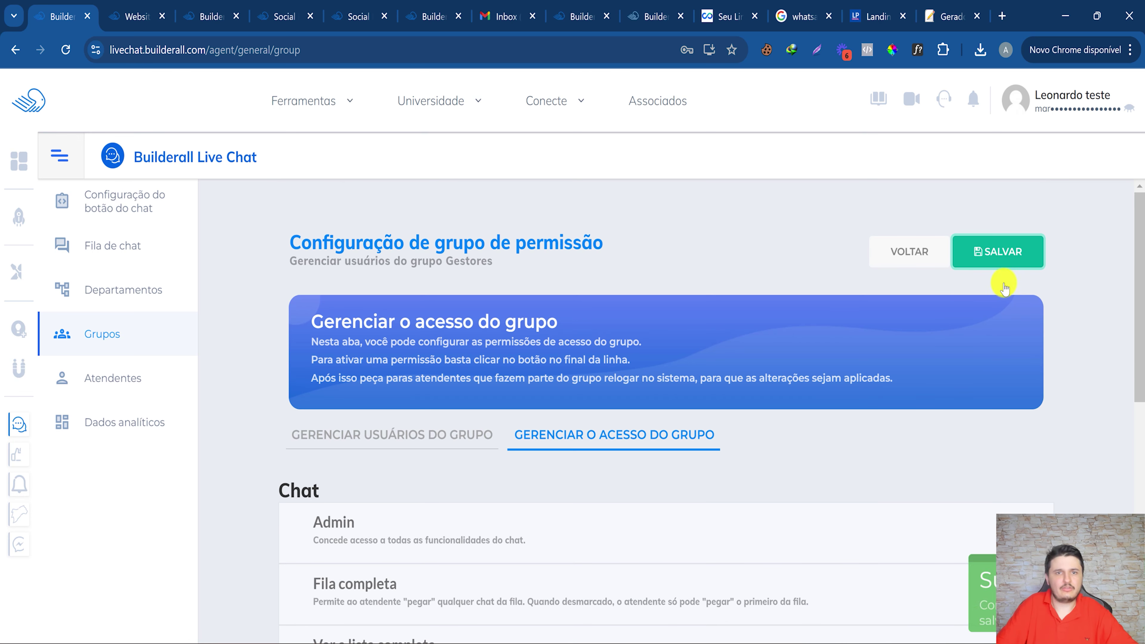
{"action": "left_click", "coordinate": [388, 435]}
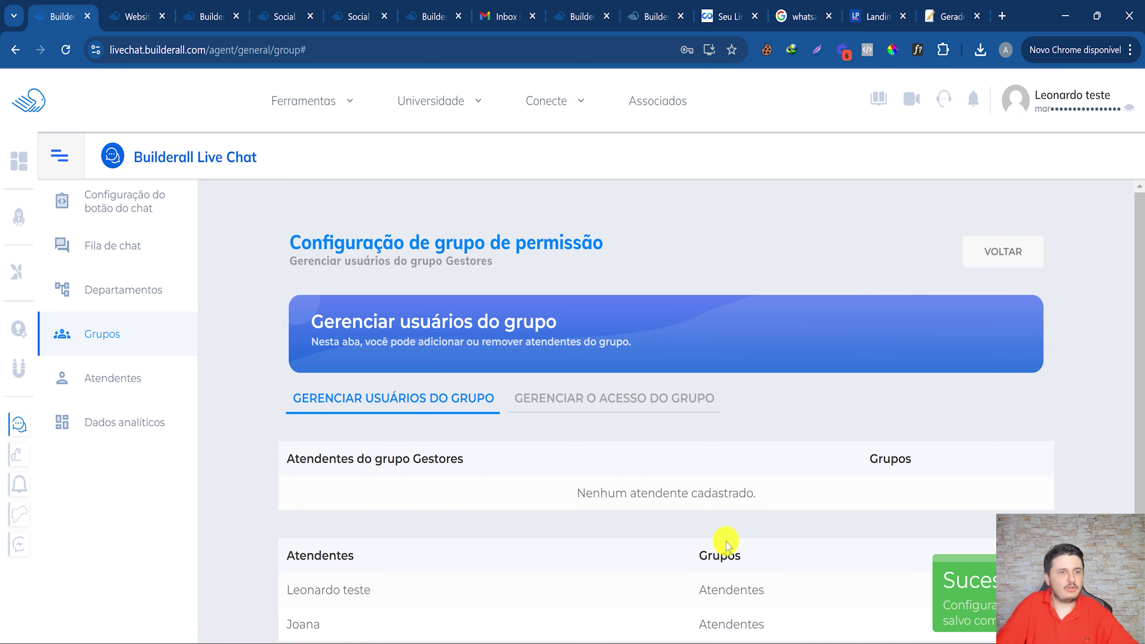
{"action": "scroll", "coordinate": [725, 545], "scroll_direction": "down", "scroll_amount": 1}
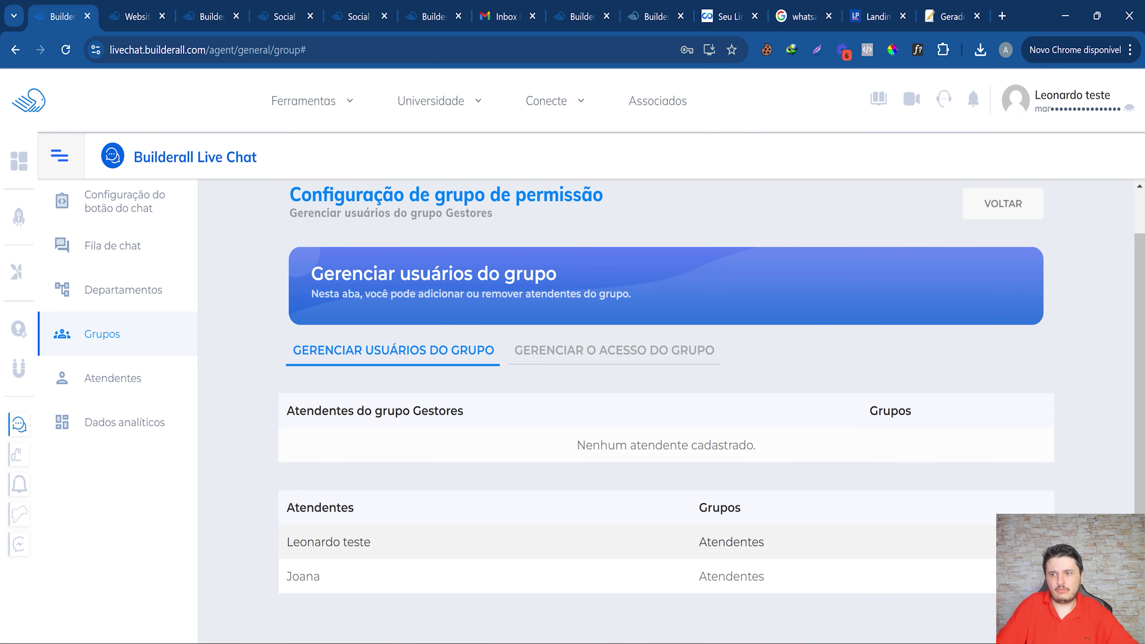
{"action": "left_click", "coordinate": [451, 541]}
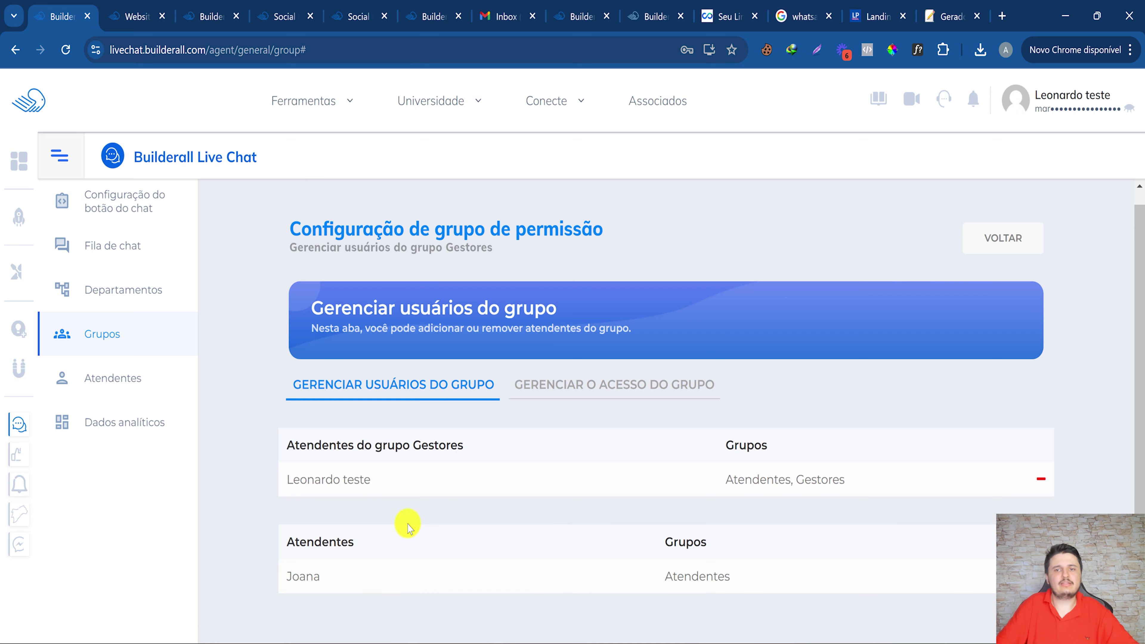
{"action": "left_click_drag", "start_coordinate": [346, 480], "coordinate": [403, 478]}
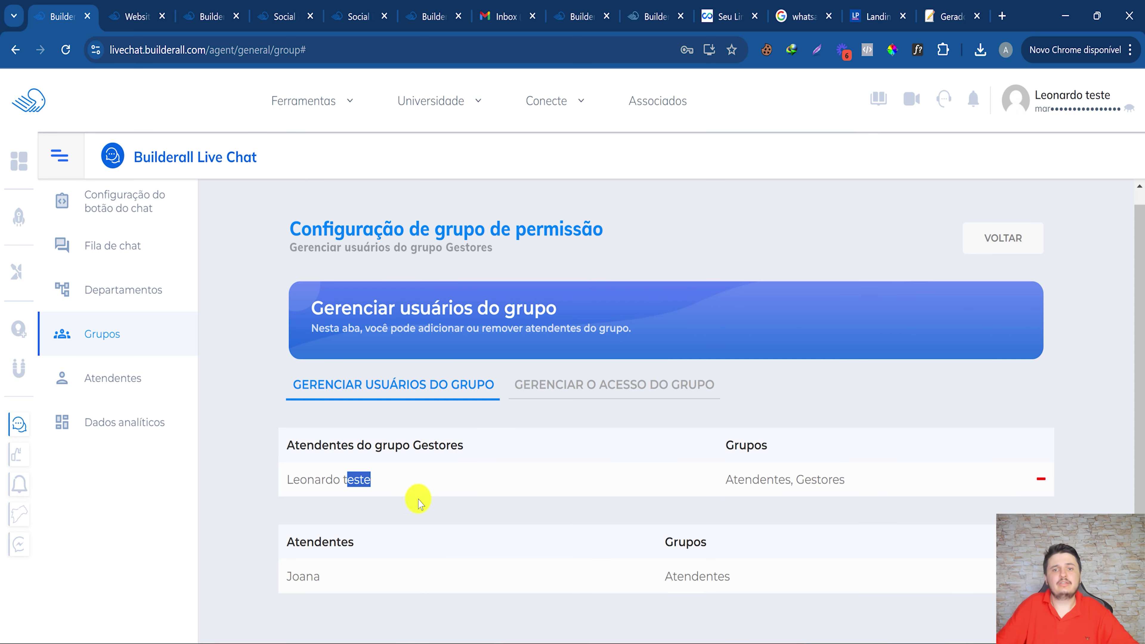
{"action": "left_click", "coordinate": [1003, 237]}
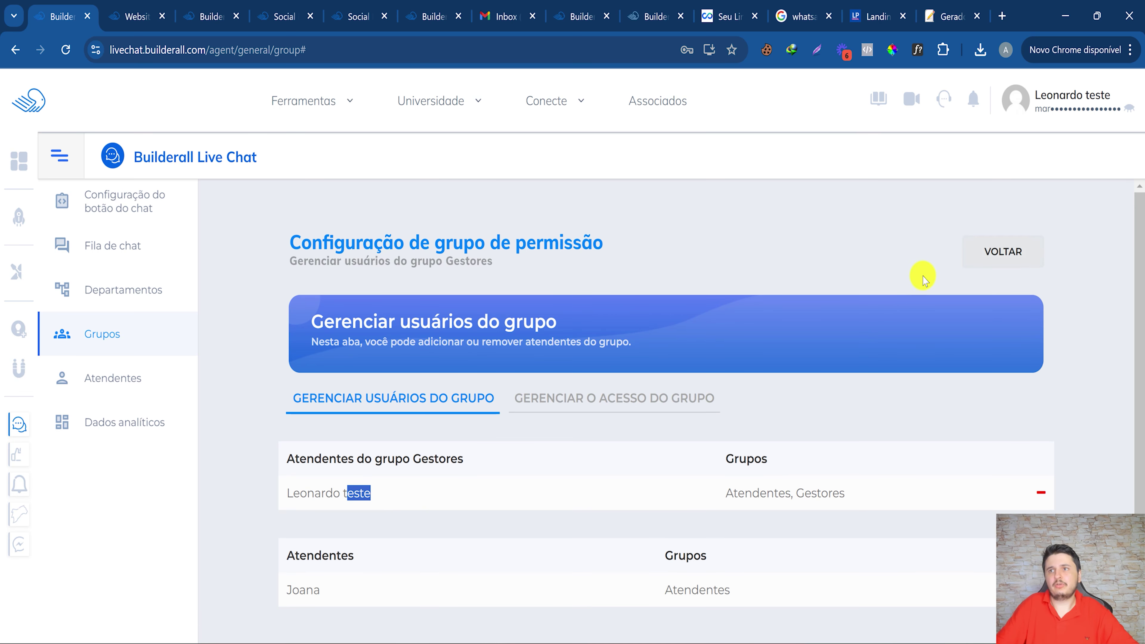
{"action": "left_click", "coordinate": [94, 207]}
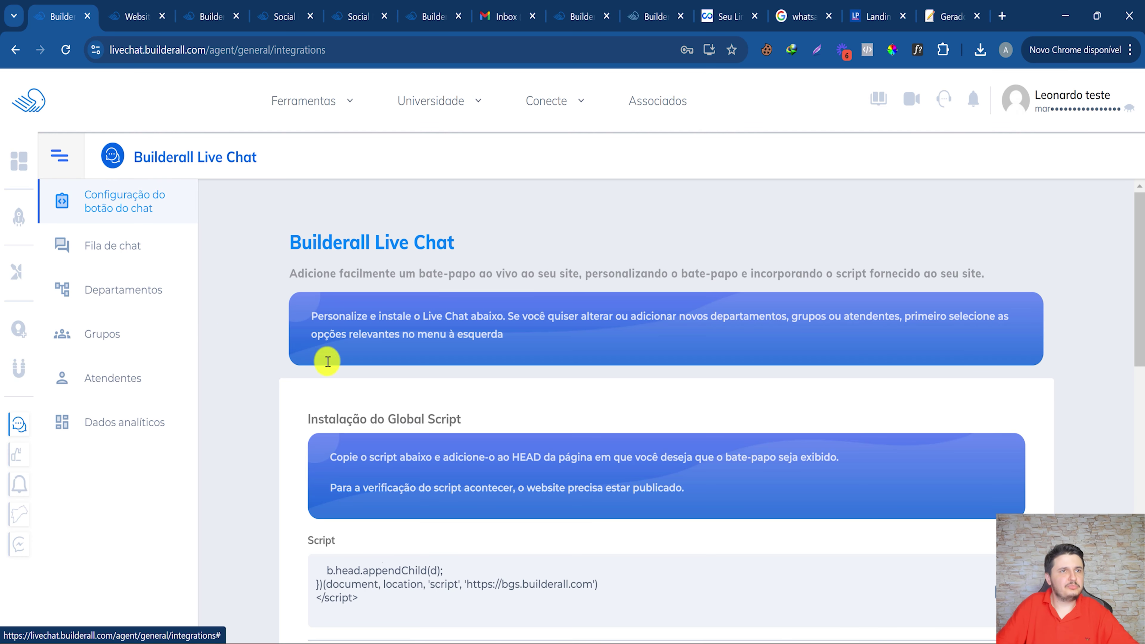
Turn on custom name and e-mail request messages in Dados do cliente to review them.
{"action": "scroll", "coordinate": [328, 361], "scroll_direction": "down", "scroll_amount": 5}
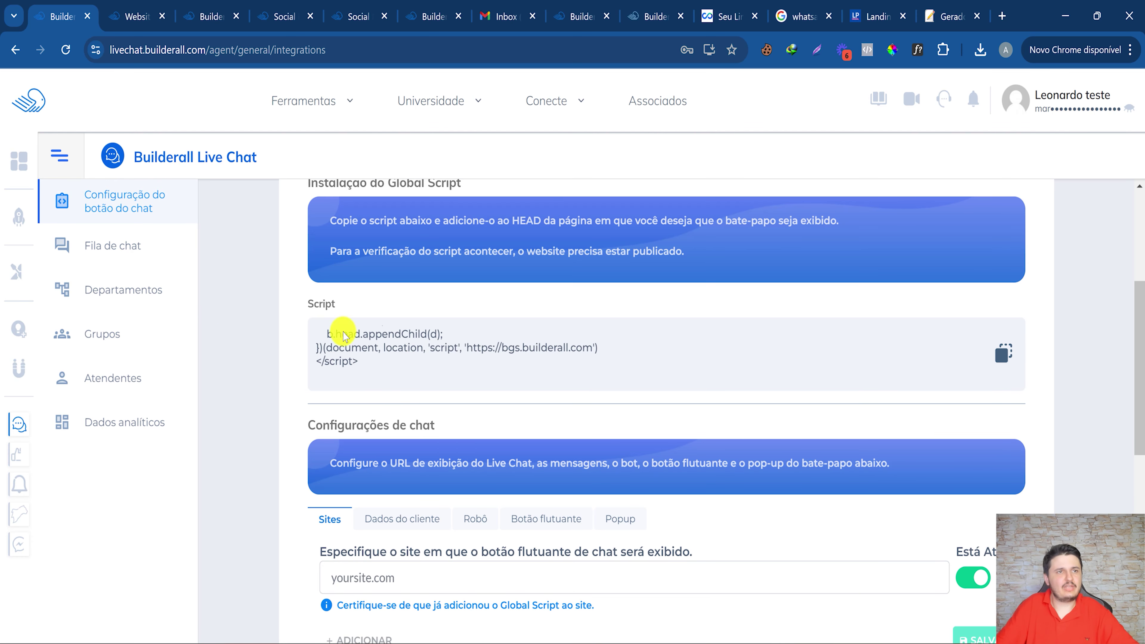
{"action": "scroll", "coordinate": [335, 364], "scroll_direction": "down", "scroll_amount": 3}
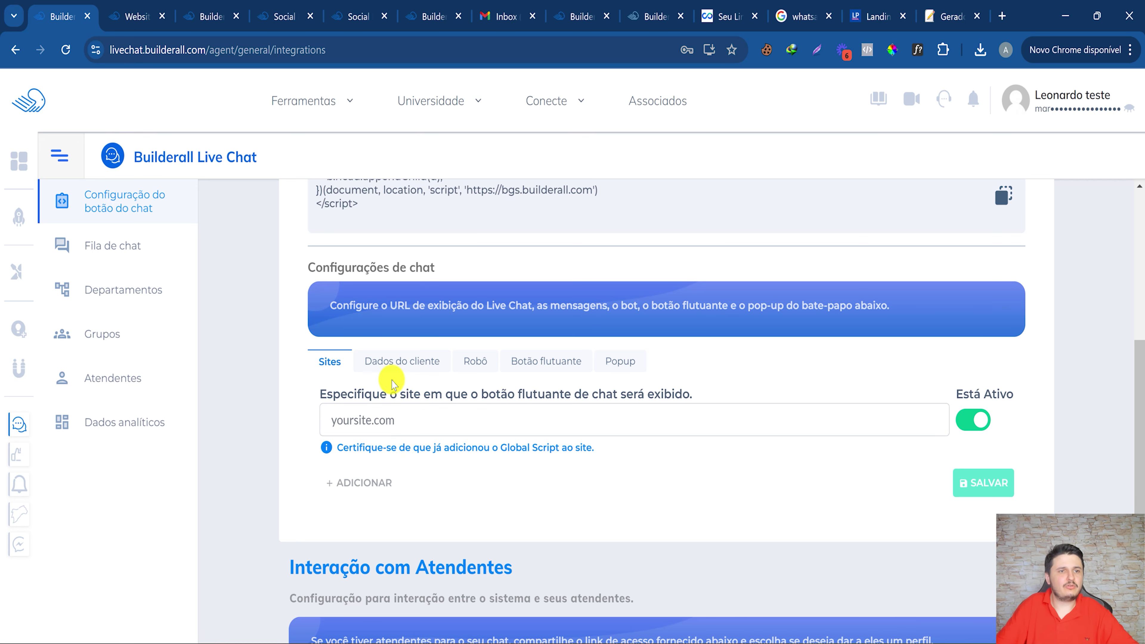
{"action": "left_click", "coordinate": [387, 363]}
{"action": "left_click", "coordinate": [328, 412]}
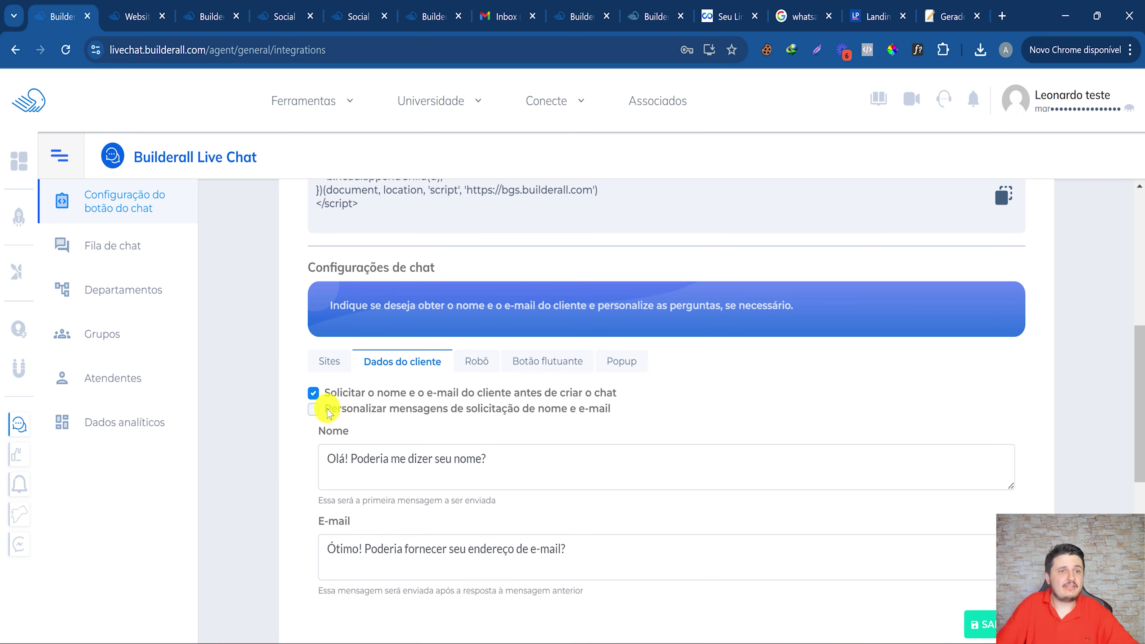
{"action": "left_click_drag", "start_coordinate": [346, 459], "coordinate": [515, 450]}
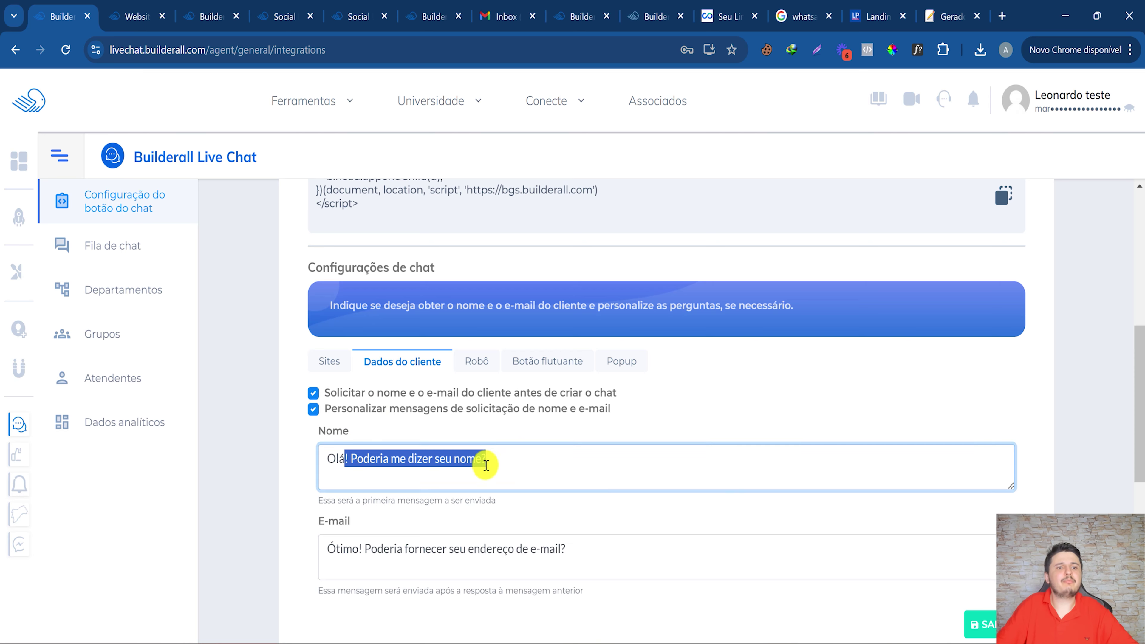
{"action": "scroll", "coordinate": [486, 465], "scroll_direction": "down", "scroll_amount": 3}
{"action": "left_click_drag", "start_coordinate": [365, 391], "coordinate": [616, 396]}
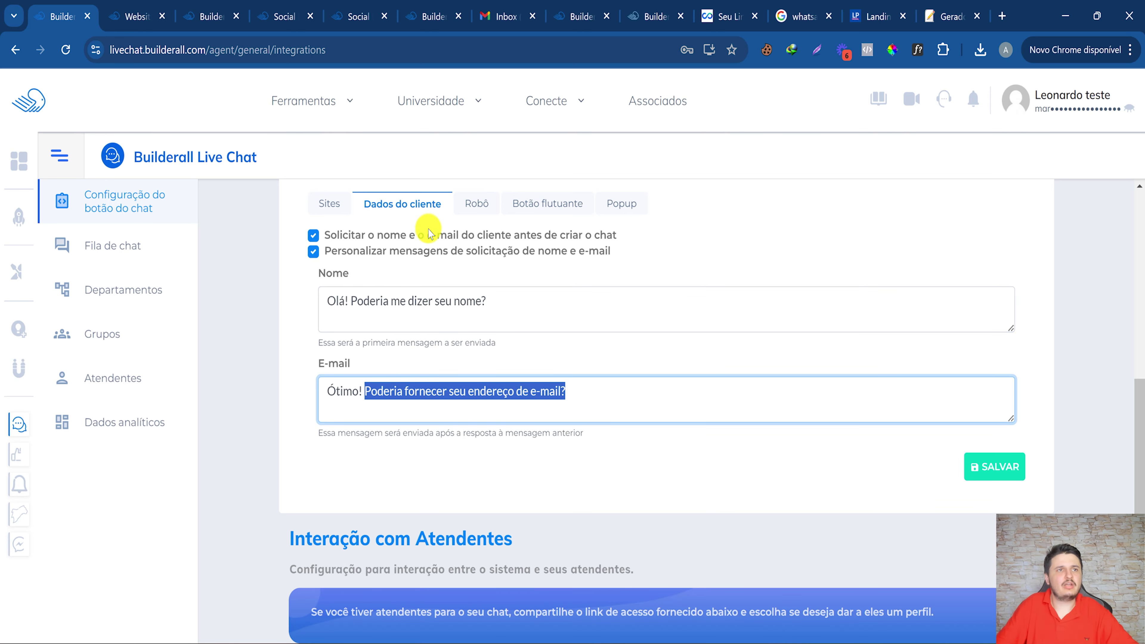
Switch custom messages back off and select the robot name Robô on the Robô tab.
{"action": "left_click", "coordinate": [315, 254]}
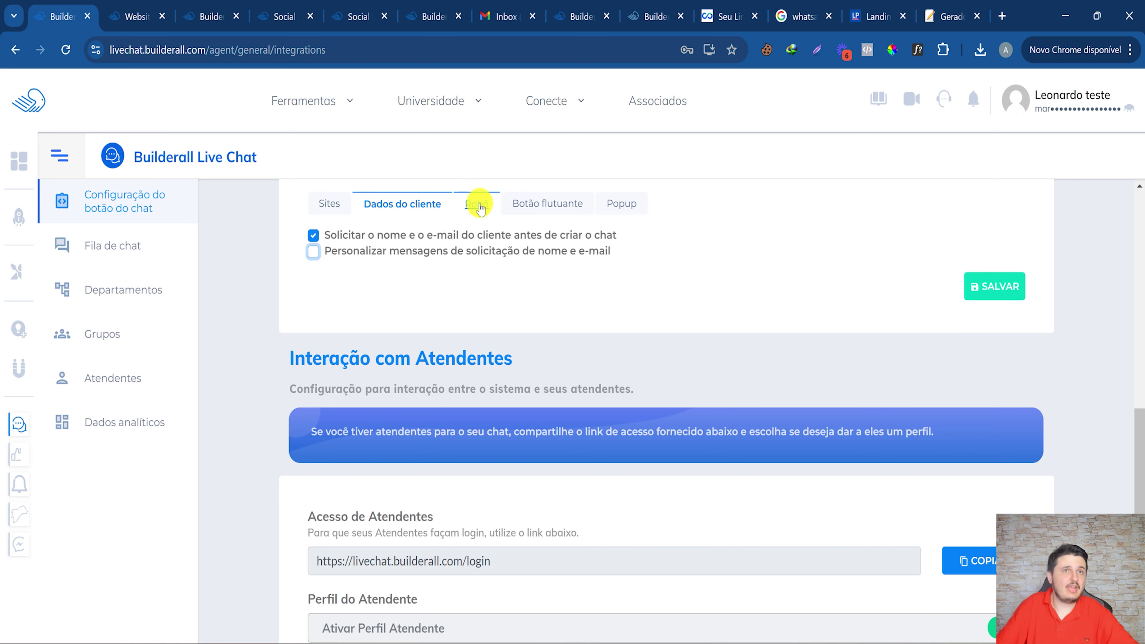
{"action": "left_click", "coordinate": [479, 207]}
{"action": "left_click_drag", "start_coordinate": [348, 259], "coordinate": [308, 255]}
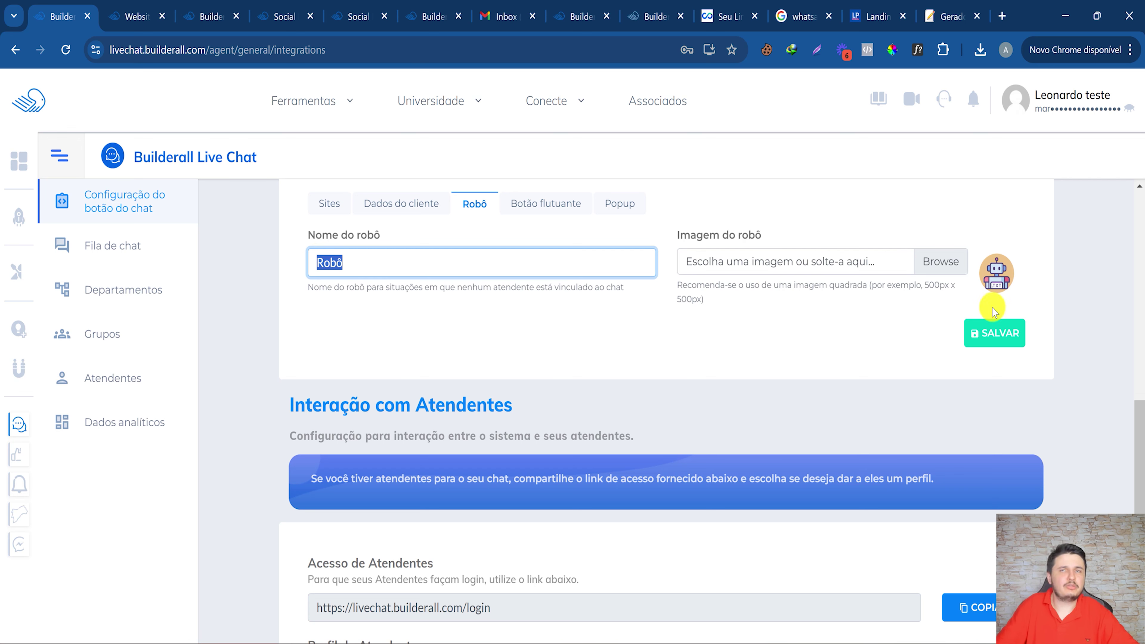
Pick a robot image, name the robot after the presenter plus 'BOT', and save.
{"action": "left_click", "coordinate": [965, 264]}
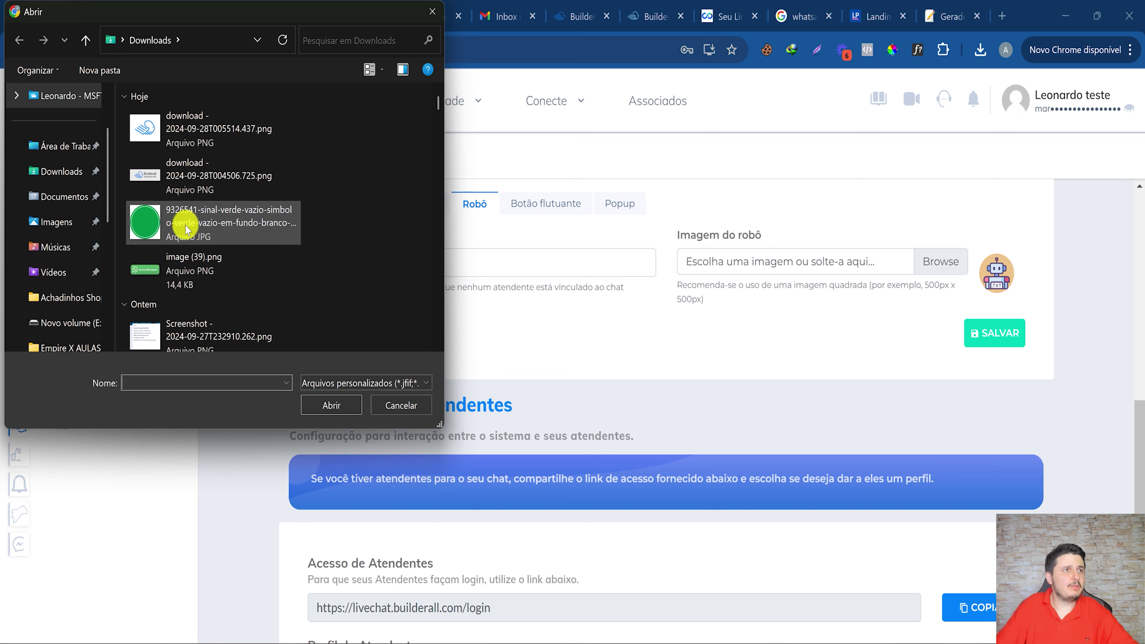
{"action": "scroll", "coordinate": [186, 228], "scroll_direction": "down", "scroll_amount": 3}
{"action": "key", "text": "Escape"}
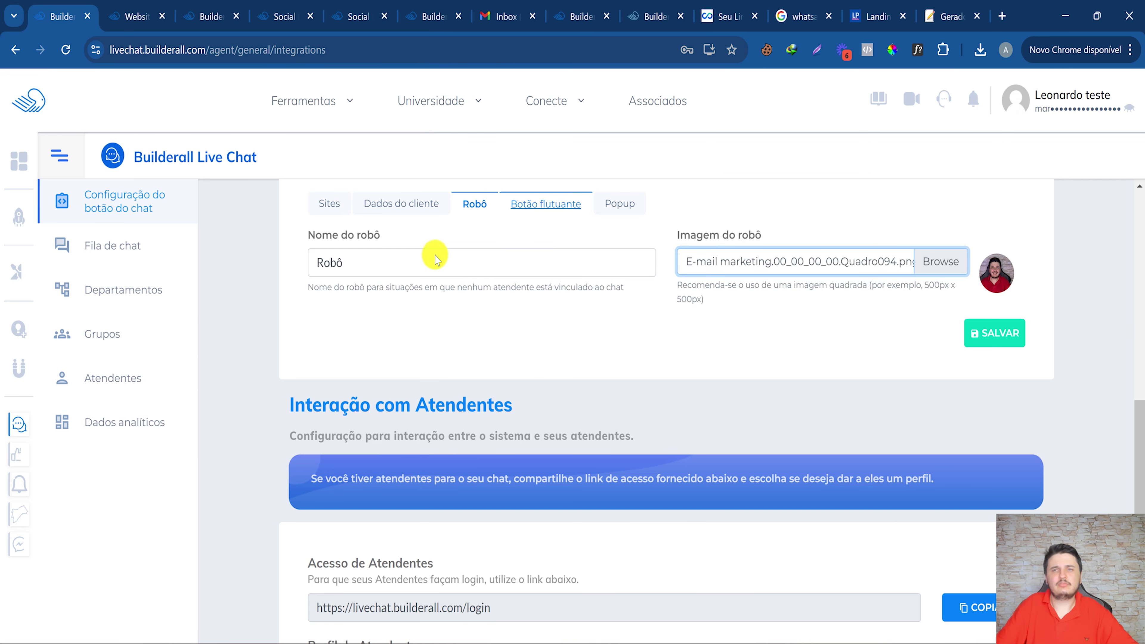
{"action": "left_click", "coordinate": [414, 263]}
{"action": "type", "text": "L"}
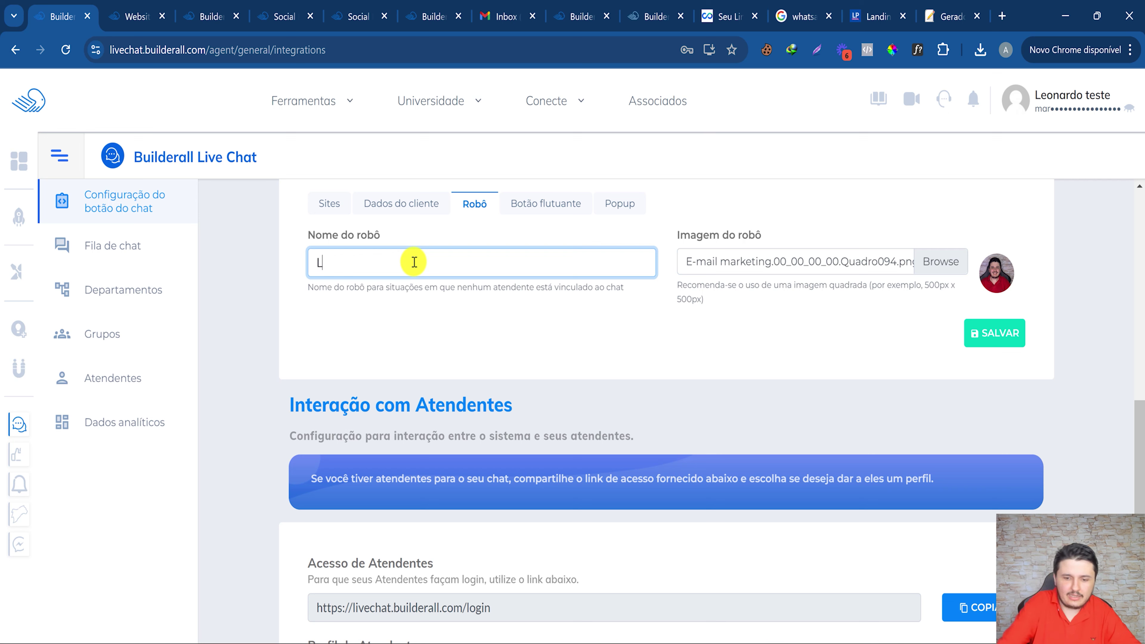
{"action": "type", "text": "eonardo"}
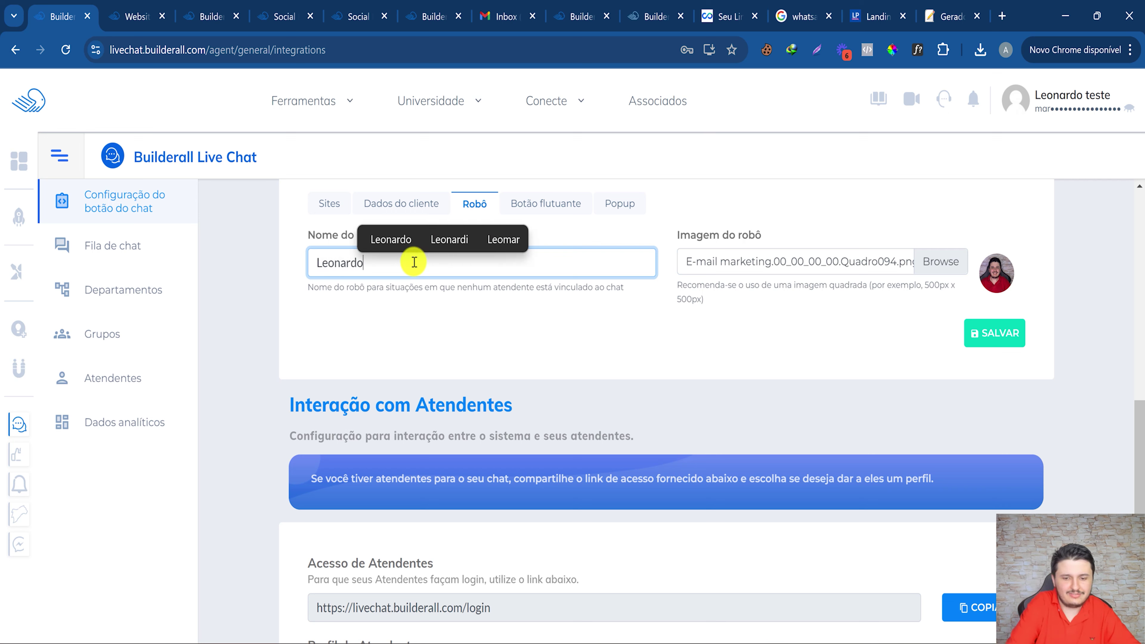
{"action": "type", "text": " BOT"}
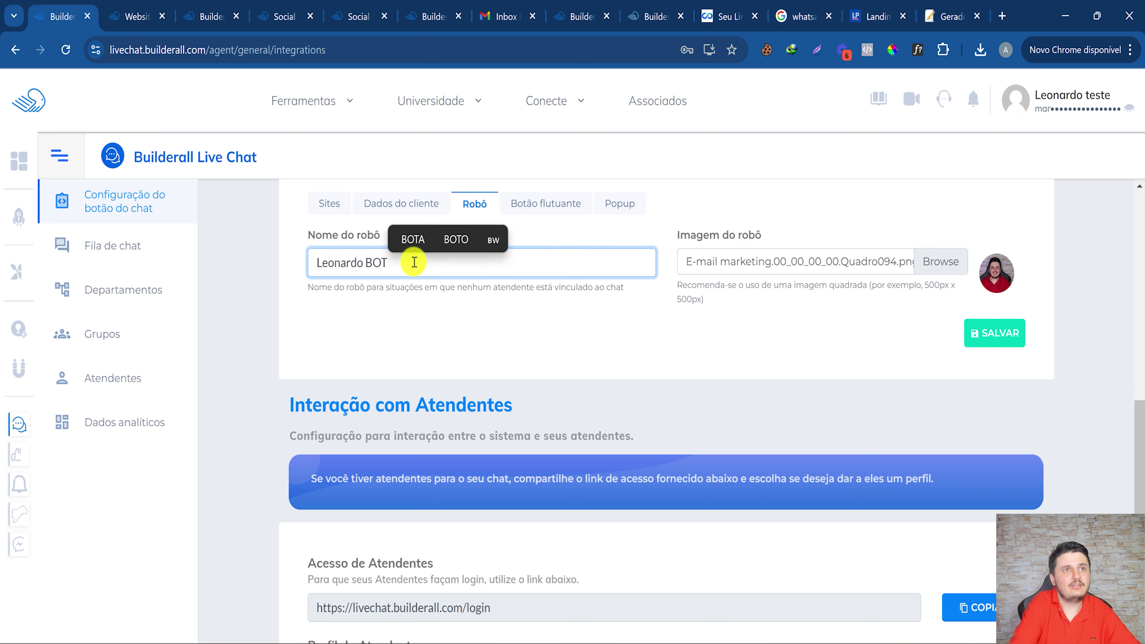
{"action": "left_click", "coordinate": [974, 331]}
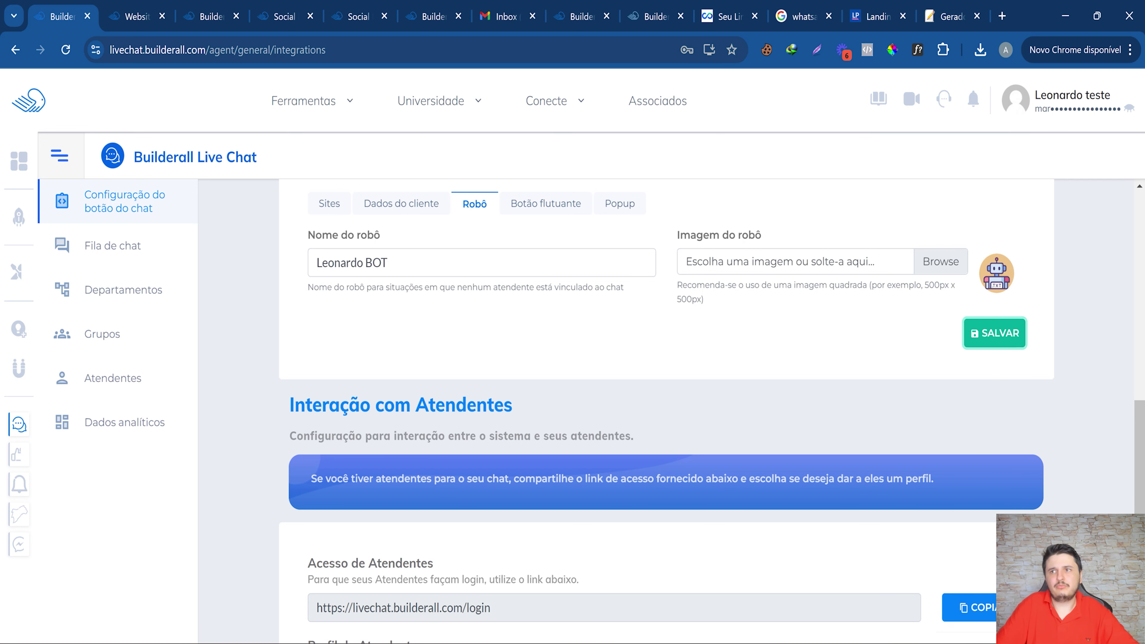
{"action": "left_click", "coordinate": [546, 205]}
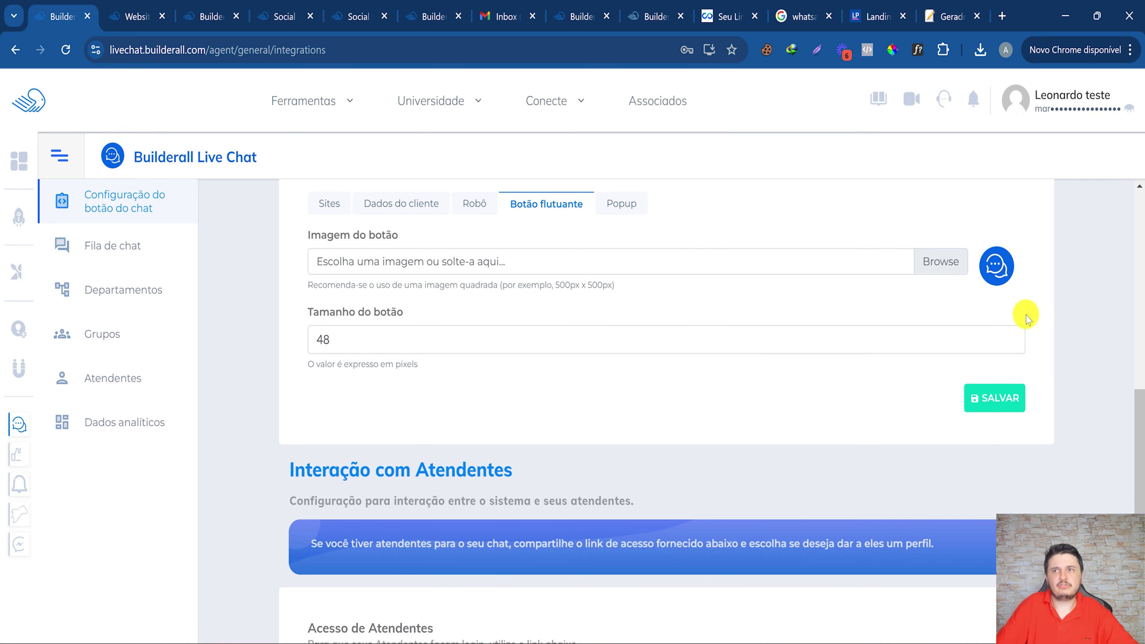
Save the chat popup at 327 × 540 pixels and copy the Global Script.
{"action": "left_click", "coordinate": [621, 203]}
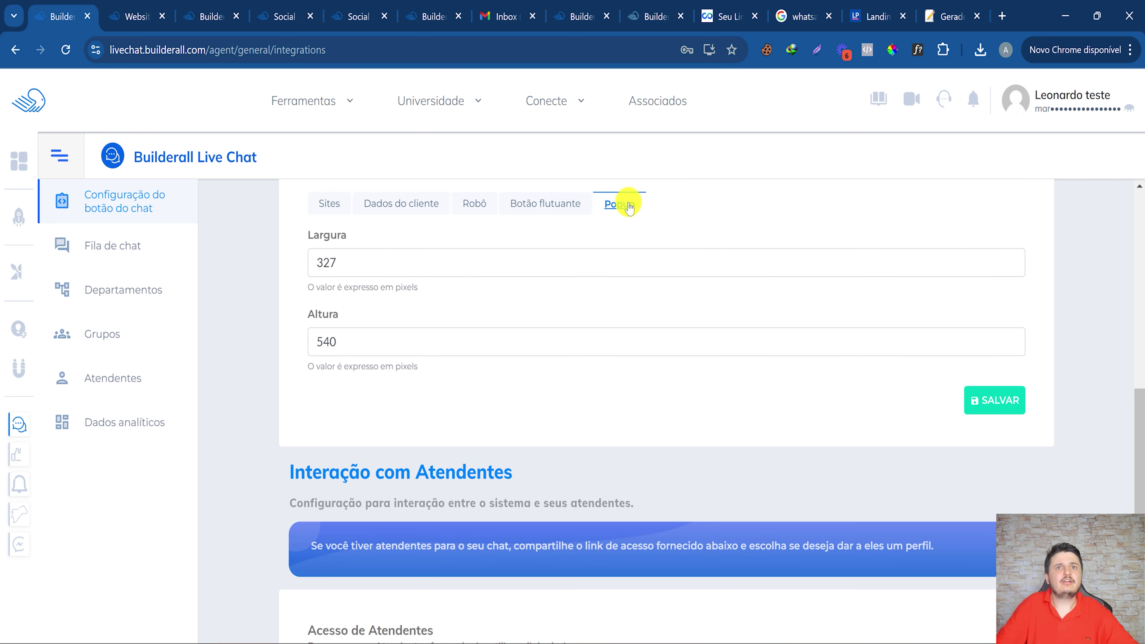
{"action": "left_click_drag", "start_coordinate": [350, 263], "coordinate": [326, 260]}
{"action": "left_click_drag", "start_coordinate": [385, 342], "coordinate": [284, 341]}
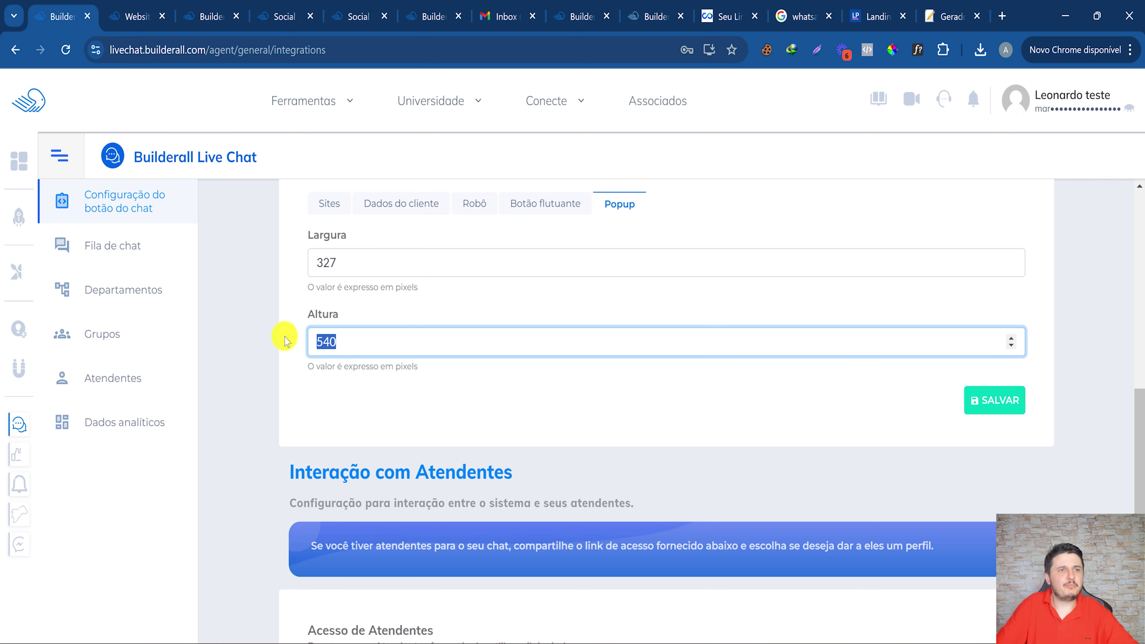
{"action": "left_click", "coordinate": [404, 455]}
{"action": "scroll", "coordinate": [607, 397], "scroll_direction": "up", "scroll_amount": 2}
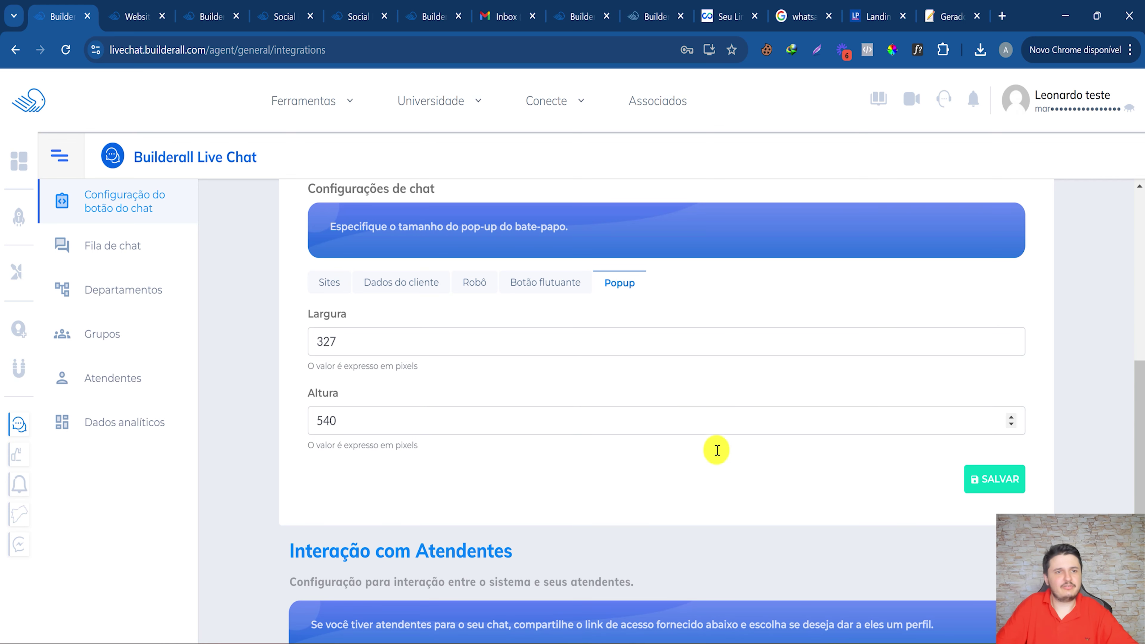
{"action": "left_click", "coordinate": [1023, 489]}
{"action": "scroll", "coordinate": [772, 402], "scroll_direction": "up", "scroll_amount": 7}
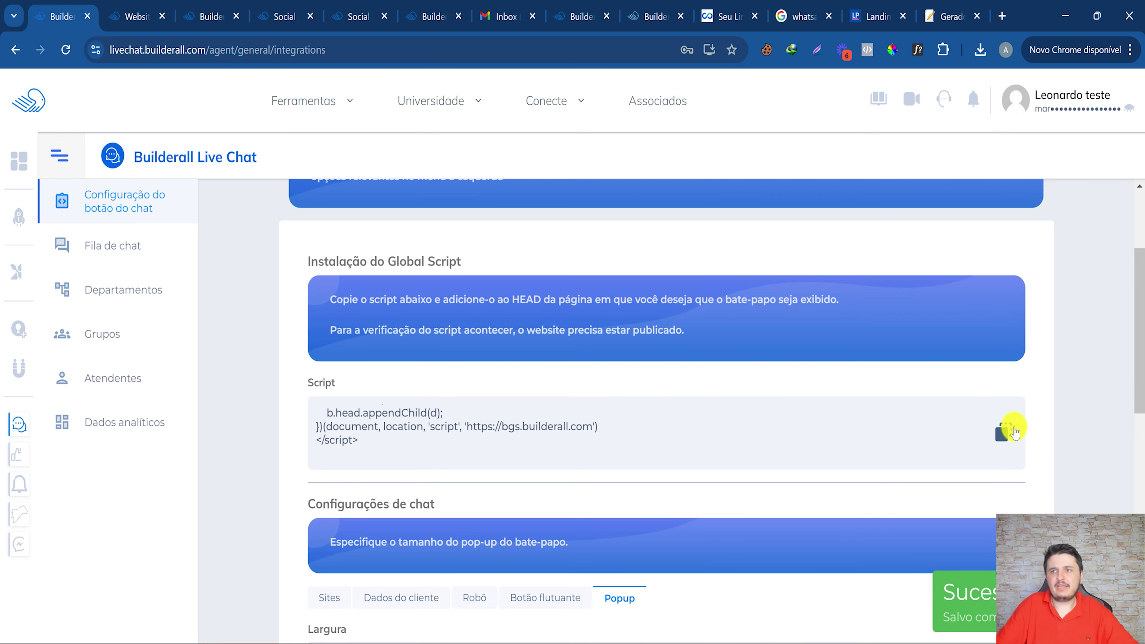
{"action": "left_click", "coordinate": [1005, 435]}
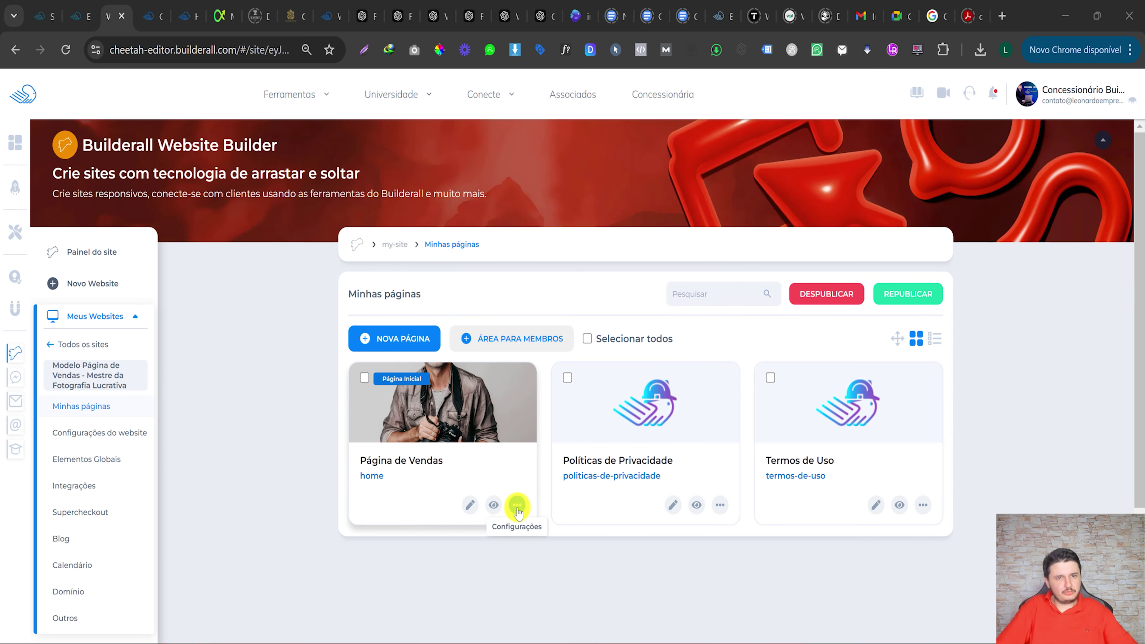
Paste the Live Chat script into Página de Vendas' Script da Página field.
{"action": "left_click", "coordinate": [517, 505]}
{"action": "left_click", "coordinate": [402, 347]}
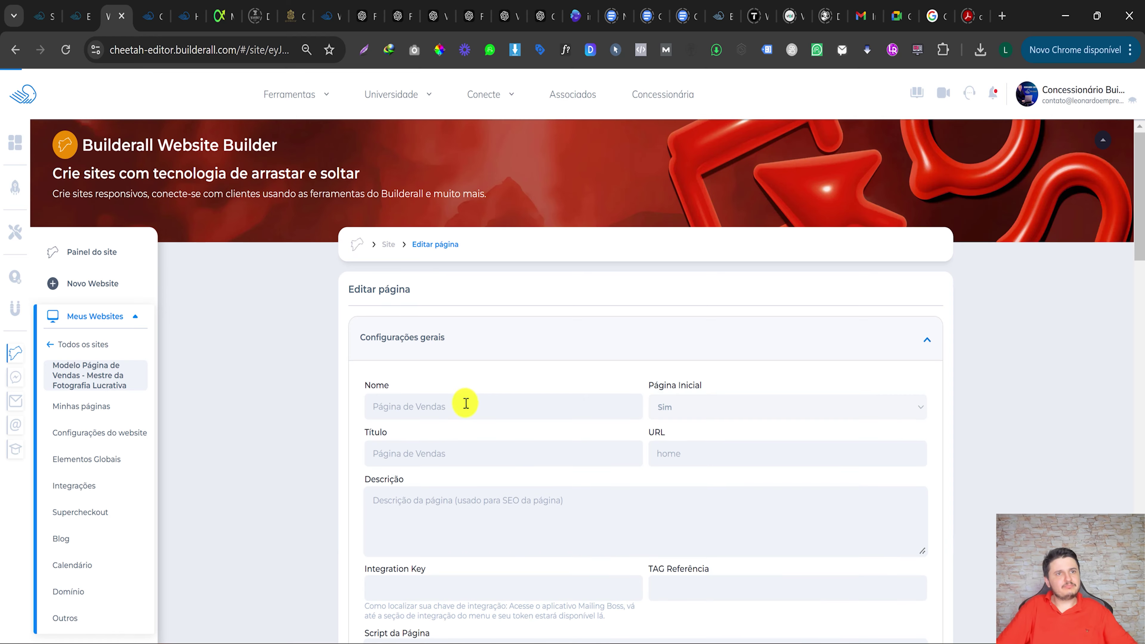
{"action": "scroll", "coordinate": [455, 401], "scroll_direction": "down", "scroll_amount": 6}
{"action": "left_click", "coordinate": [415, 369]}
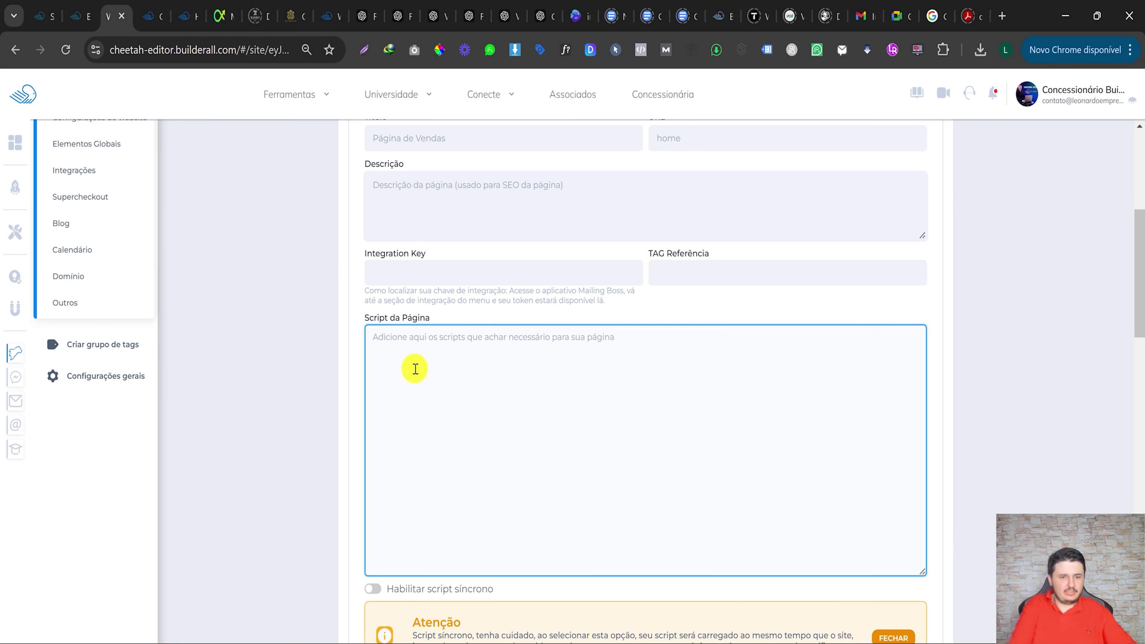
{"action": "key", "text": "ctrl+v"}
{"action": "scroll", "coordinate": [530, 386], "scroll_direction": "down", "scroll_amount": 4}
Save the page settings, republish the site, and view the live sales page.
{"action": "left_click", "coordinate": [897, 528]}
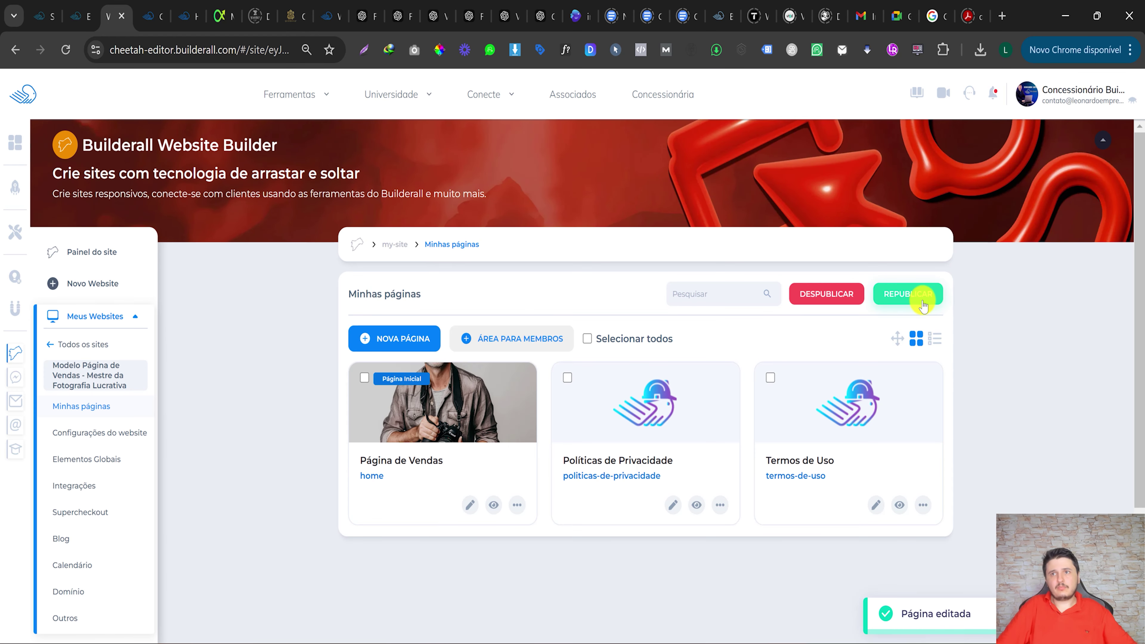
{"action": "left_click", "coordinate": [923, 306]}
{"action": "left_click", "coordinate": [495, 505]}
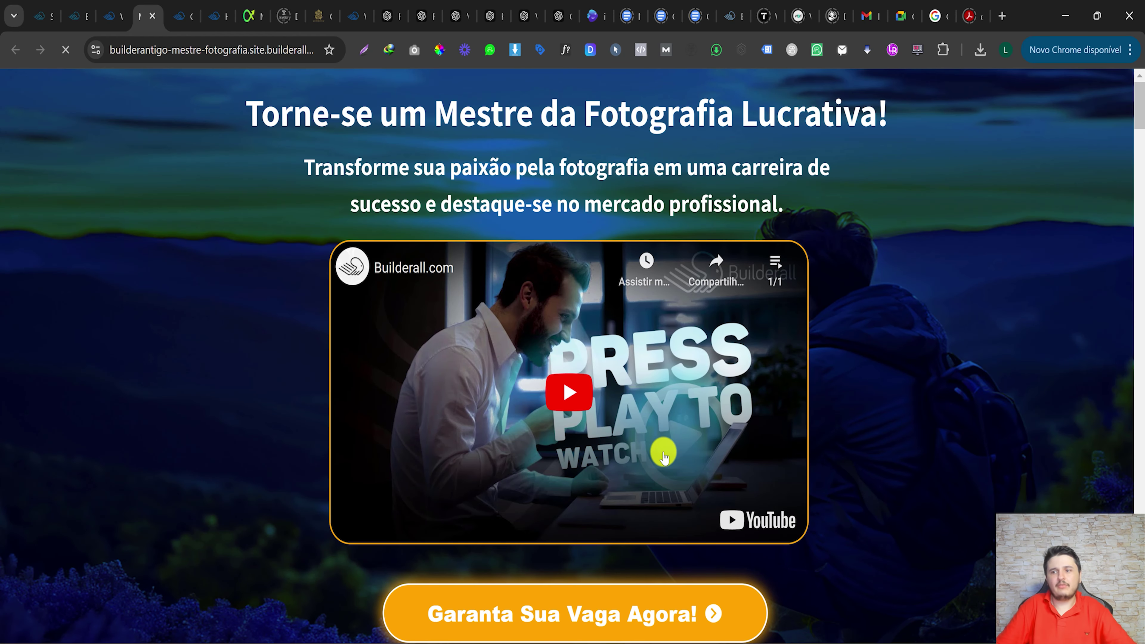
Copy the published sales page's URL from the address bar and return to Live Chat.
{"action": "scroll", "coordinate": [460, 449], "scroll_direction": "down", "scroll_amount": 2}
{"action": "scroll", "coordinate": [172, 135], "scroll_direction": "up", "scroll_amount": 2}
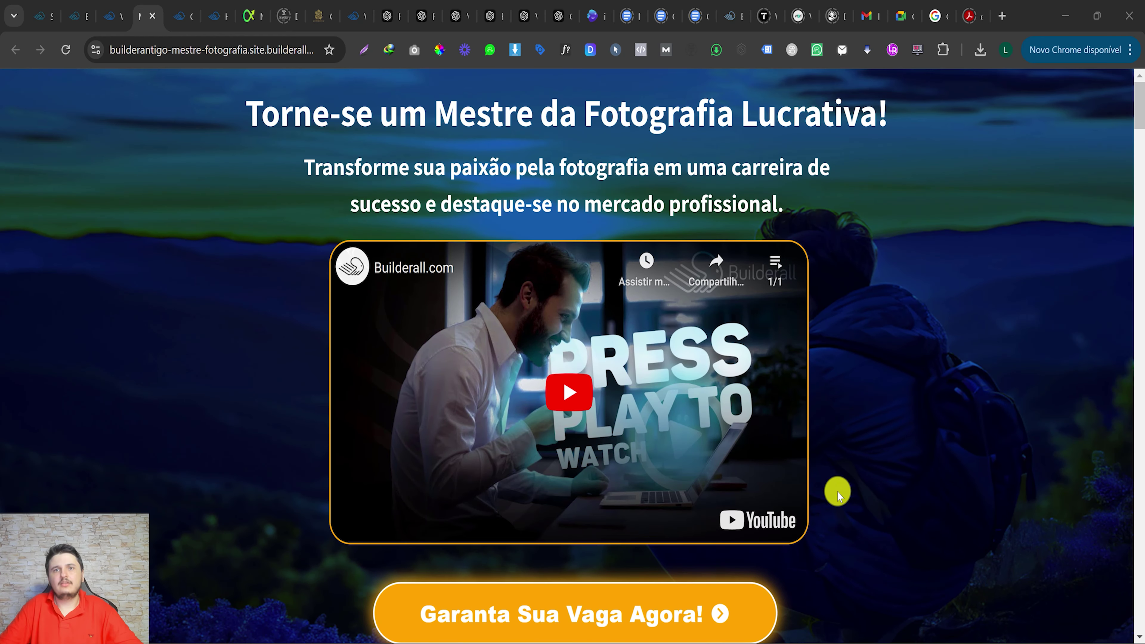
{"action": "scroll", "coordinate": [1024, 571], "scroll_direction": "down", "scroll_amount": 3}
{"action": "scroll", "coordinate": [1050, 578], "scroll_direction": "down", "scroll_amount": 6}
{"action": "scroll", "coordinate": [843, 374], "scroll_direction": "up", "scroll_amount": 9}
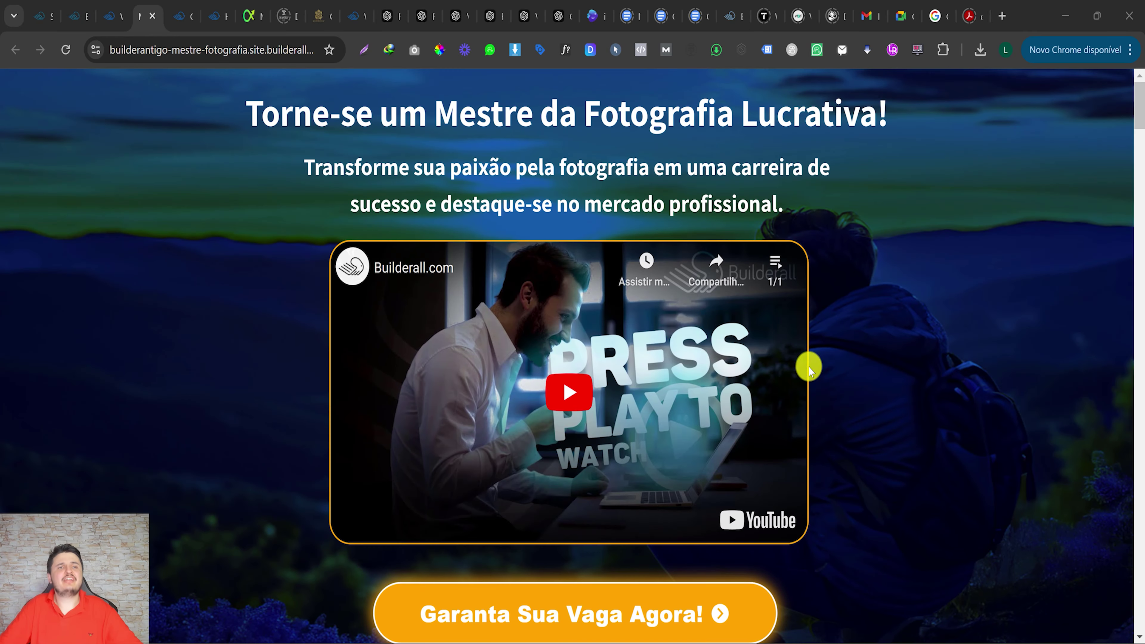
{"action": "scroll", "coordinate": [467, 375], "scroll_direction": "down", "scroll_amount": 20}
{"action": "scroll", "coordinate": [205, 230], "scroll_direction": "up", "scroll_amount": 20}
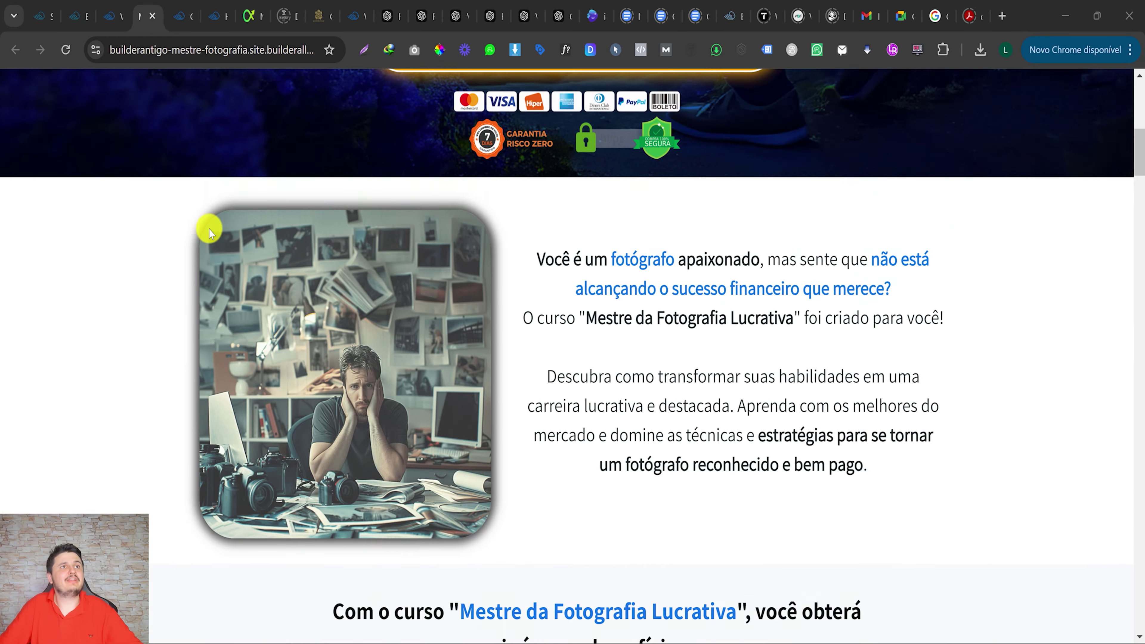
{"action": "right_click", "coordinate": [184, 51]}
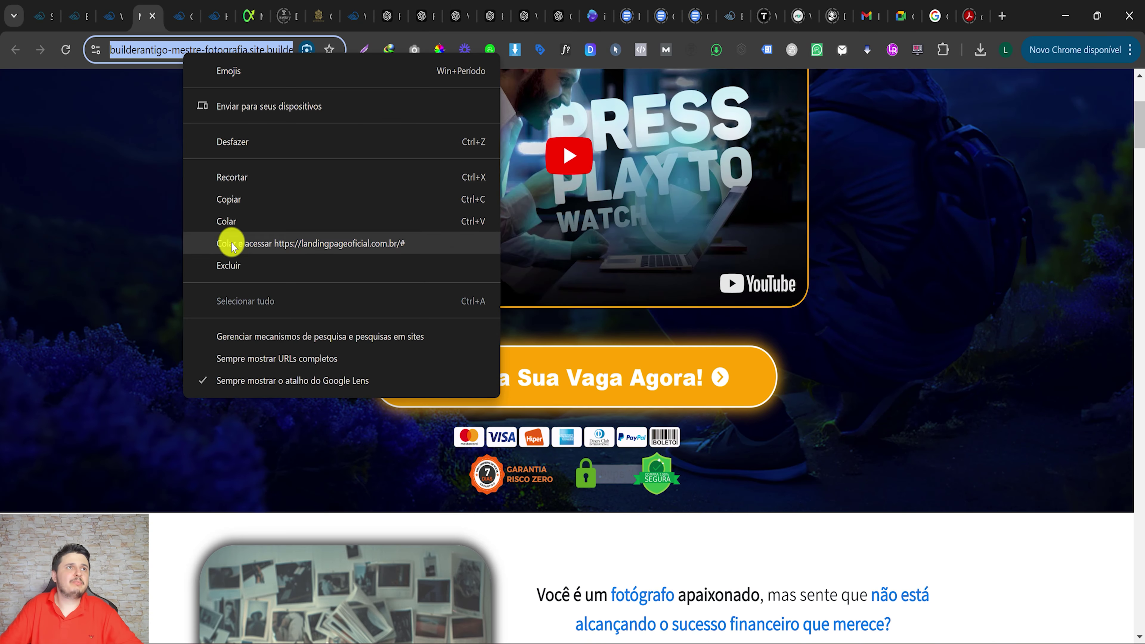
{"action": "left_click", "coordinate": [236, 200]}
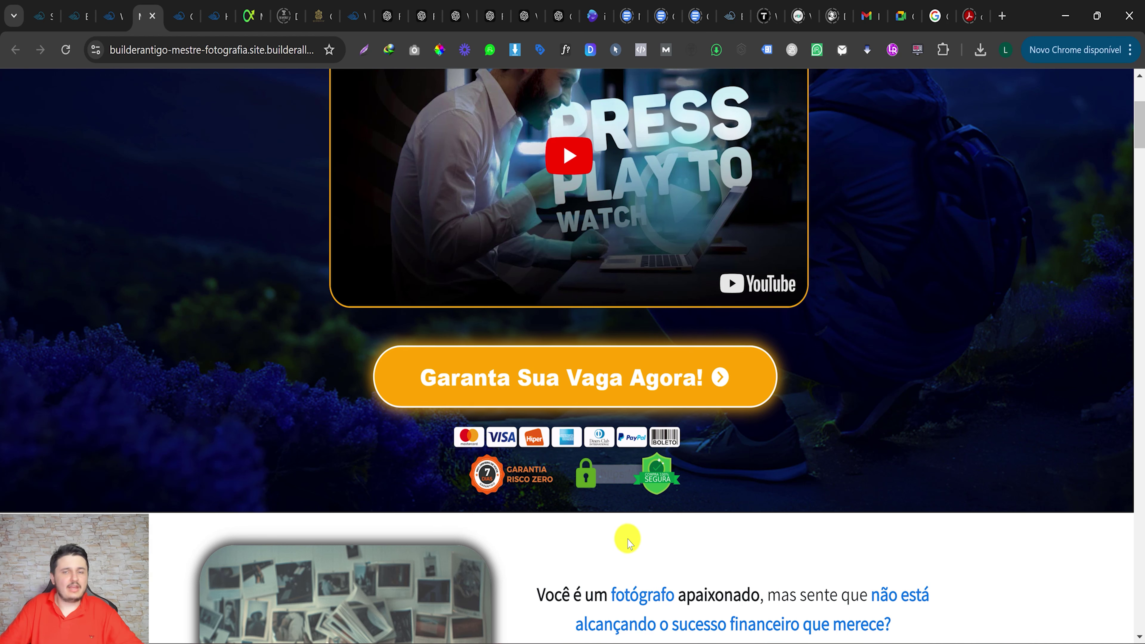
{"action": "mouse_move", "coordinate": [657, 643]}
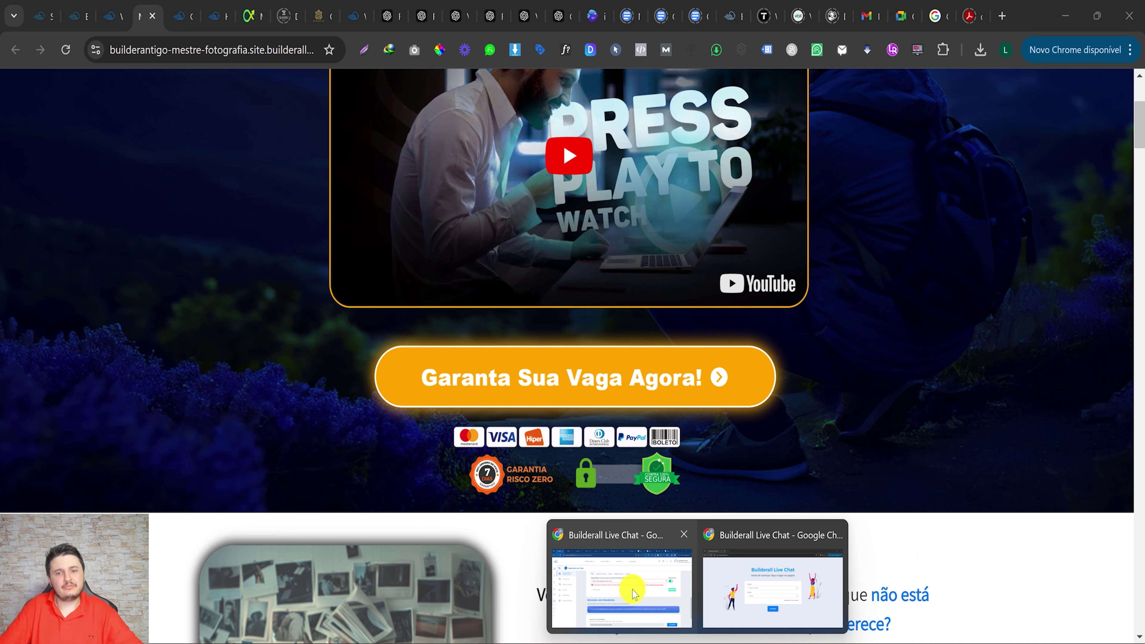
{"action": "left_click", "coordinate": [622, 580]}
Replace the chat's site address with the sales page /home URL, save, and return to the page.
{"action": "triple_click", "coordinate": [354, 263]}
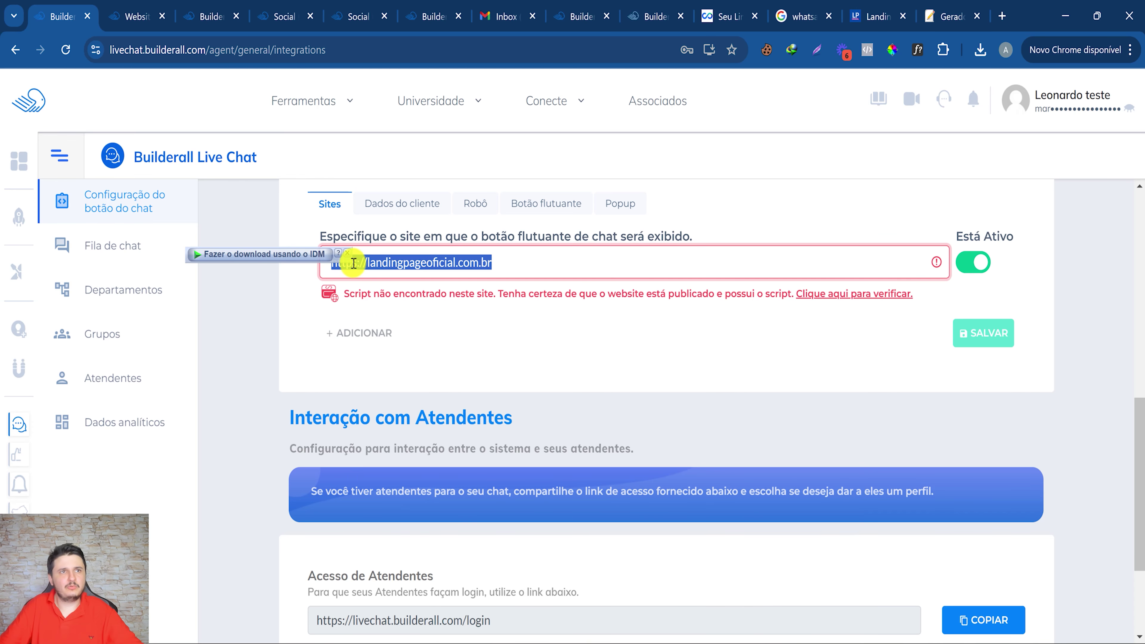
{"action": "type", "text": "https://builderantigo-mestre-fotografia.site.builderall.net/home"}
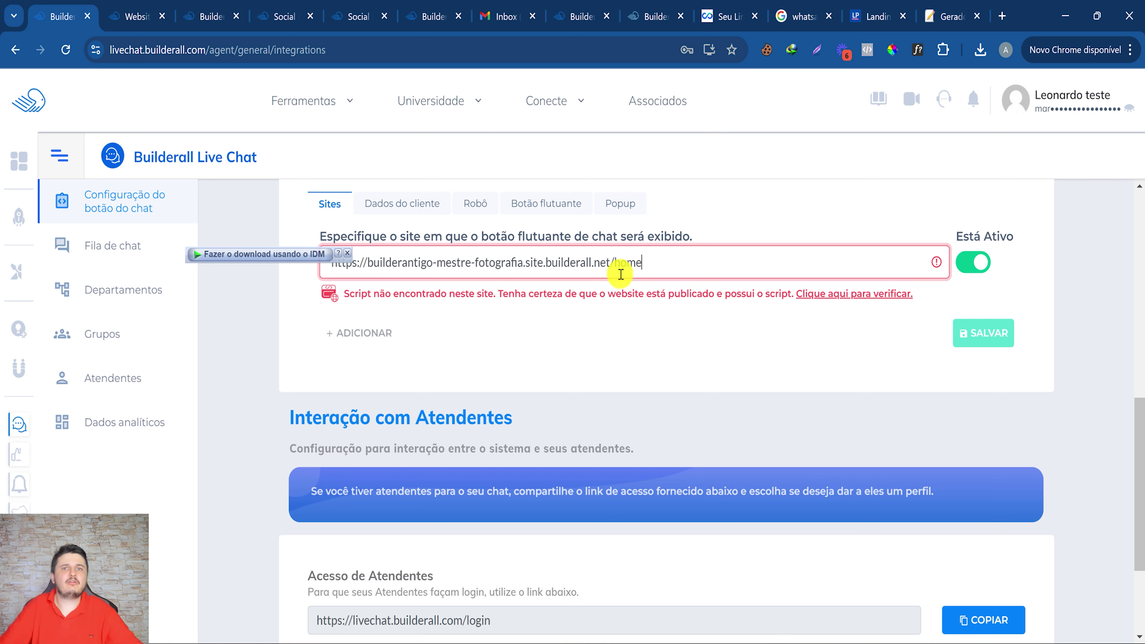
{"action": "left_click_drag", "start_coordinate": [353, 294], "coordinate": [487, 296]}
{"action": "left_click", "coordinate": [986, 338]}
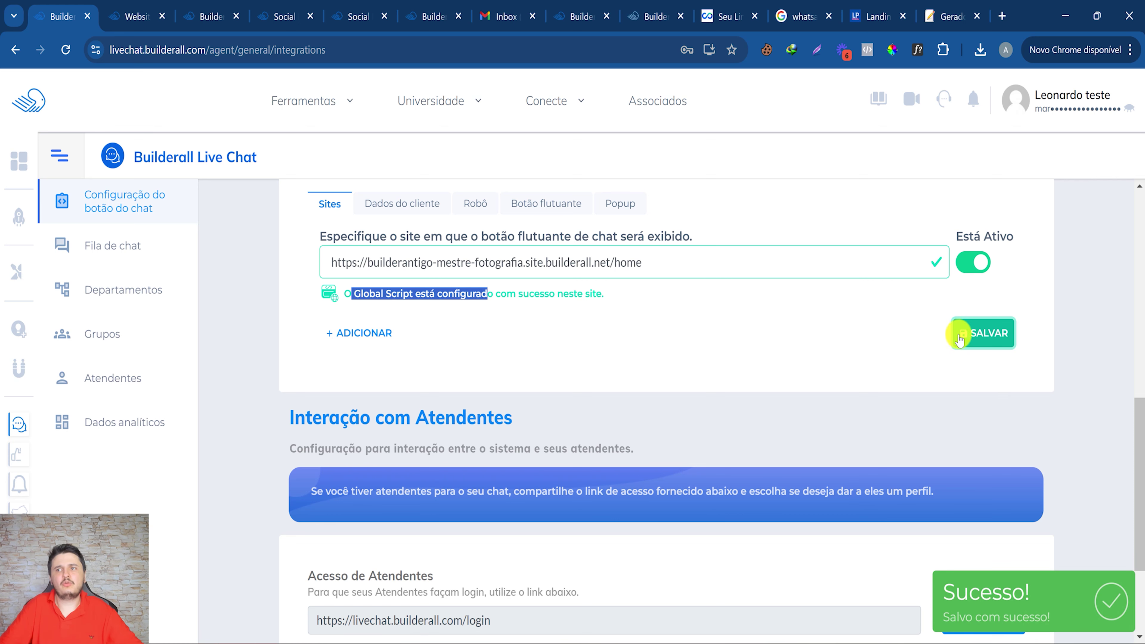
{"action": "mouse_move", "coordinate": [672, 614]}
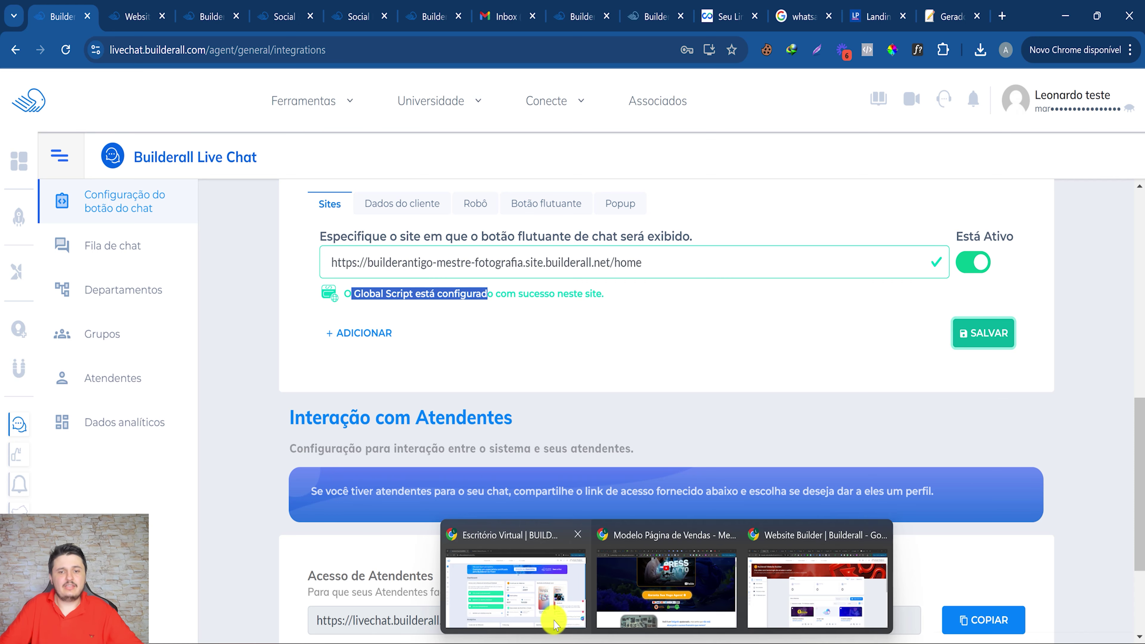
{"action": "mouse_move", "coordinate": [539, 618]}
{"action": "left_click", "coordinate": [666, 587]}
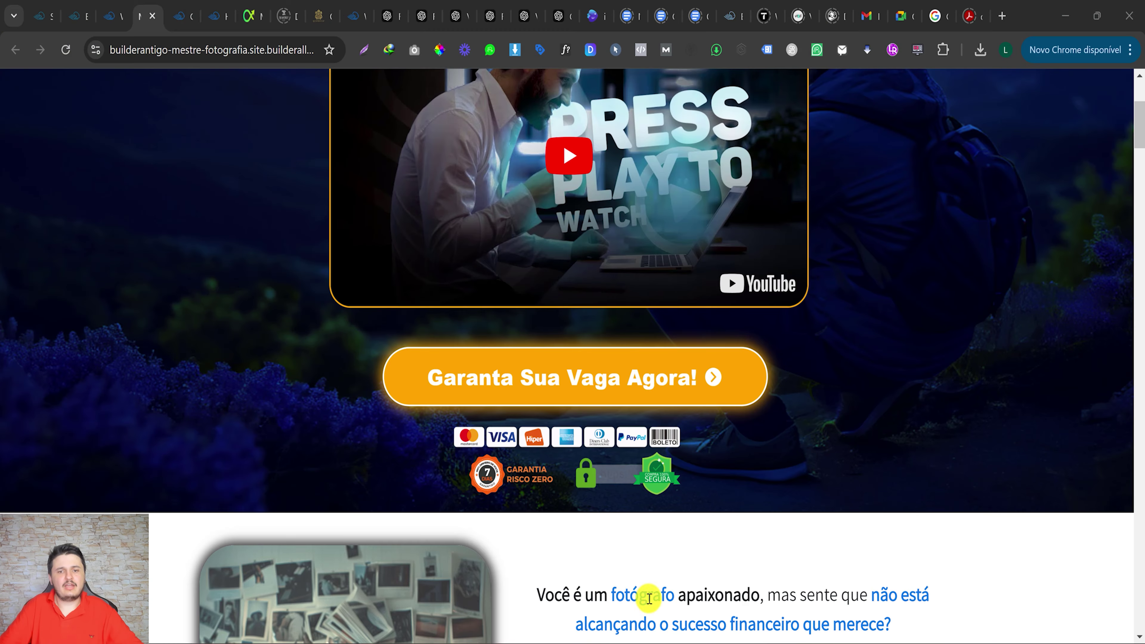
Reload the sales page, open the chat to see the English name prompt, then revisit Dados do cliente.
{"action": "left_click", "coordinate": [72, 53]}
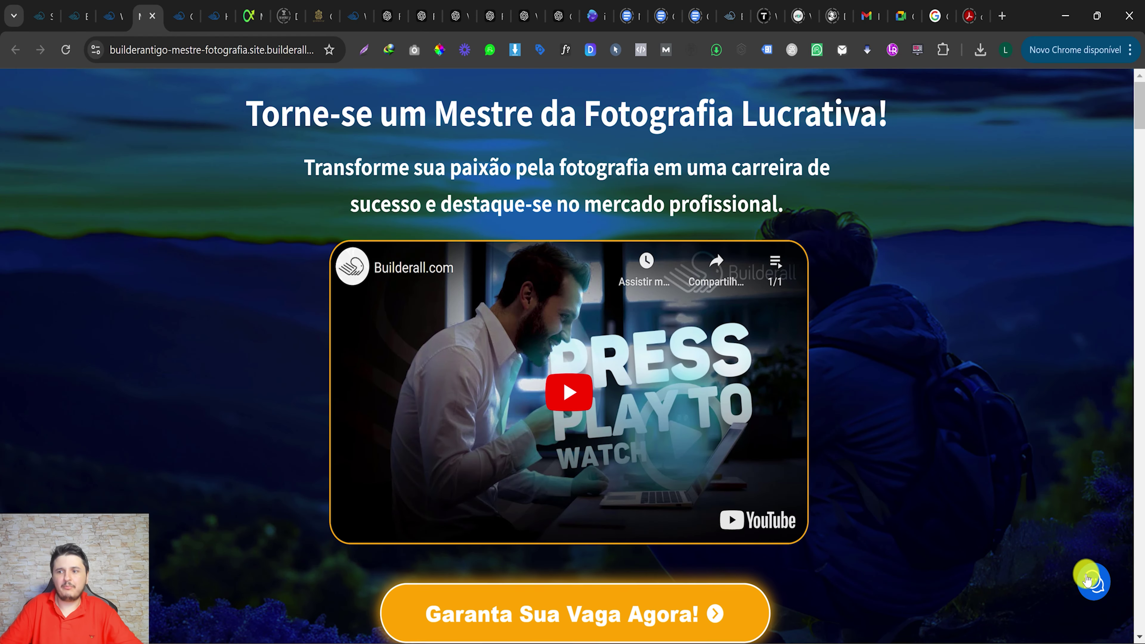
{"action": "left_click", "coordinate": [1096, 582]}
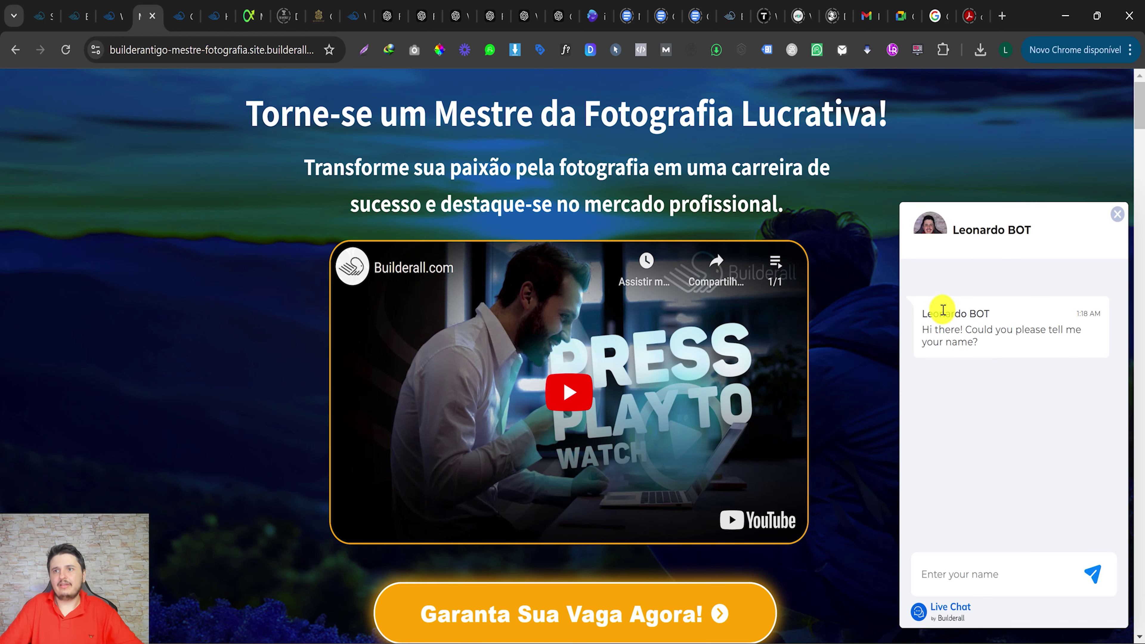
{"action": "left_click_drag", "start_coordinate": [936, 327], "coordinate": [978, 329]}
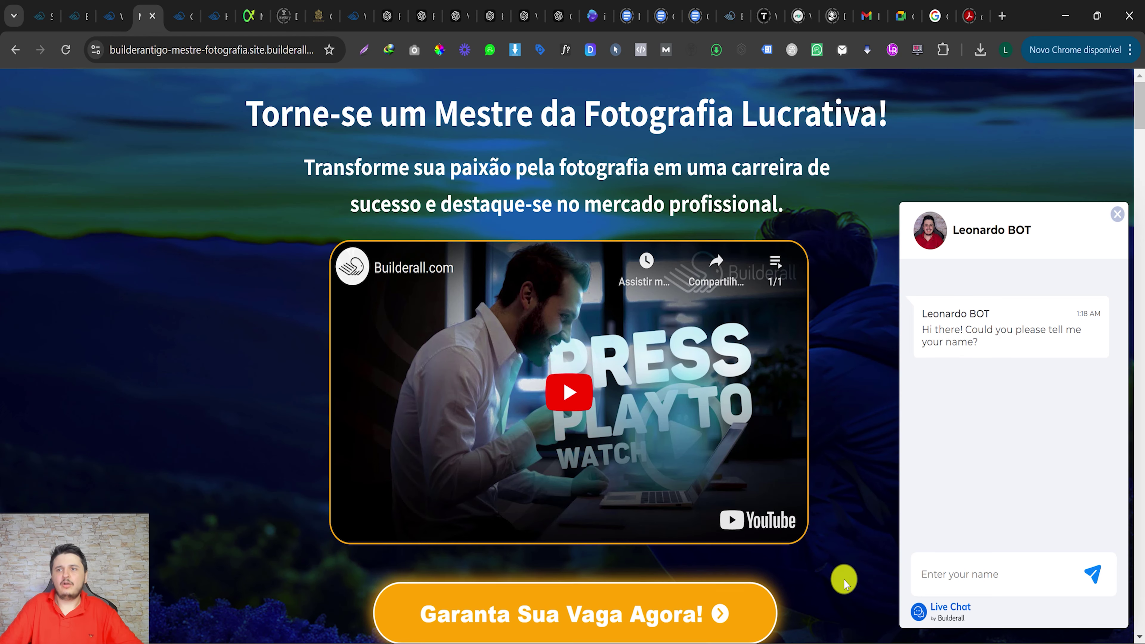
{"action": "left_click", "coordinate": [851, 613]}
{"action": "left_click_drag", "start_coordinate": [378, 319], "coordinate": [516, 315]}
Enable the Portuguese name and e-mail request messages, keep the Nome and E-mail texts, and save.
{"action": "left_click", "coordinate": [315, 330]}
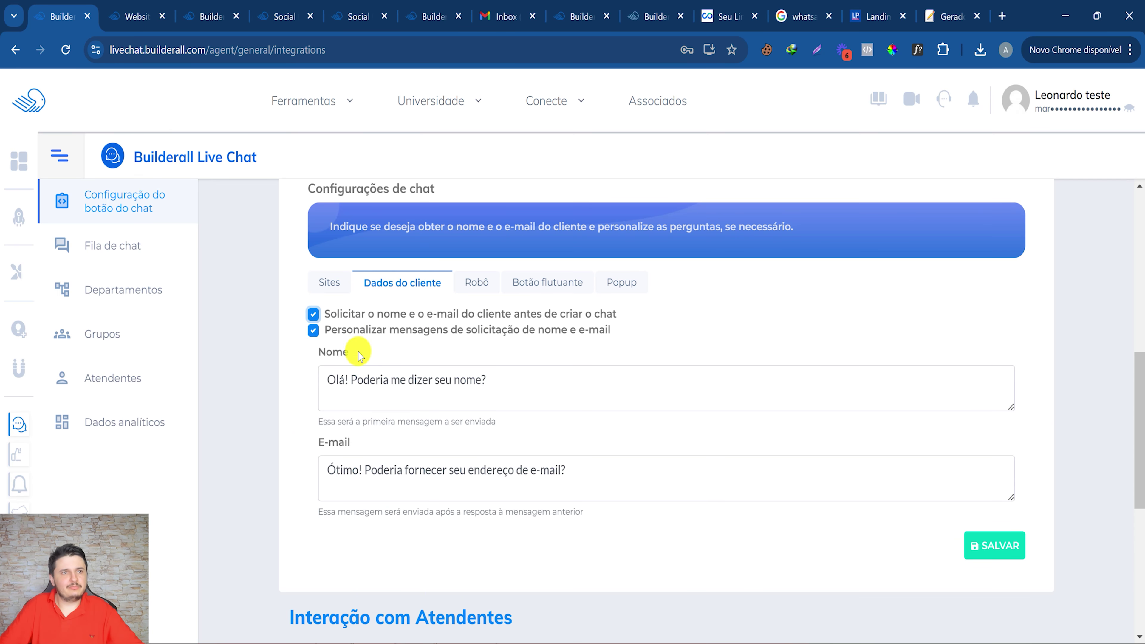
{"action": "left_click", "coordinate": [1009, 558]}
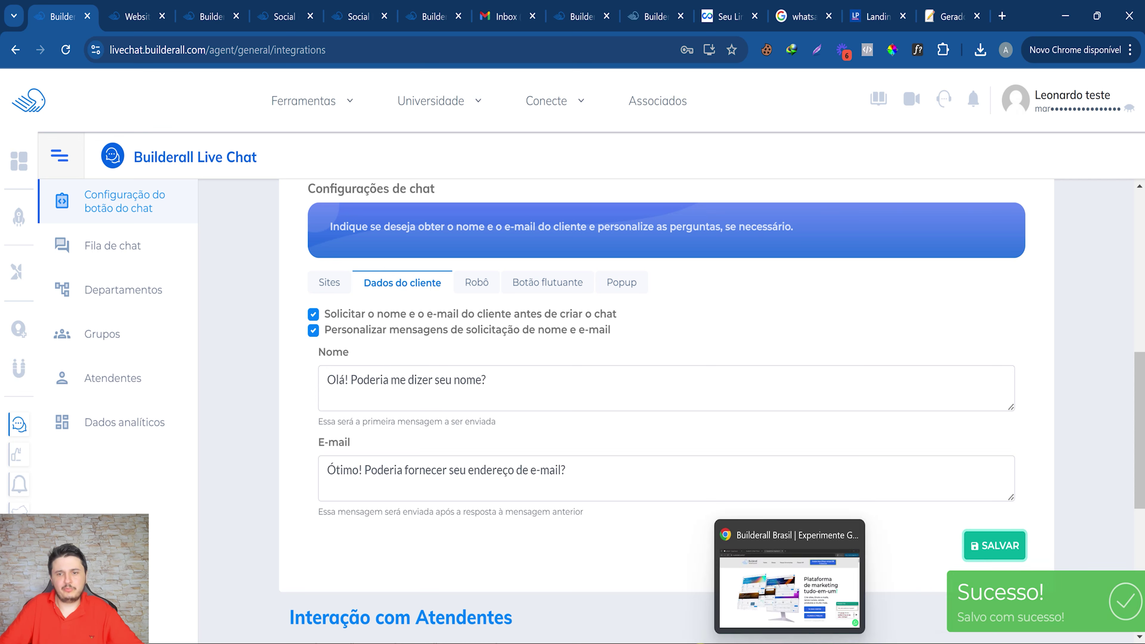
{"action": "mouse_move", "coordinate": [666, 636]}
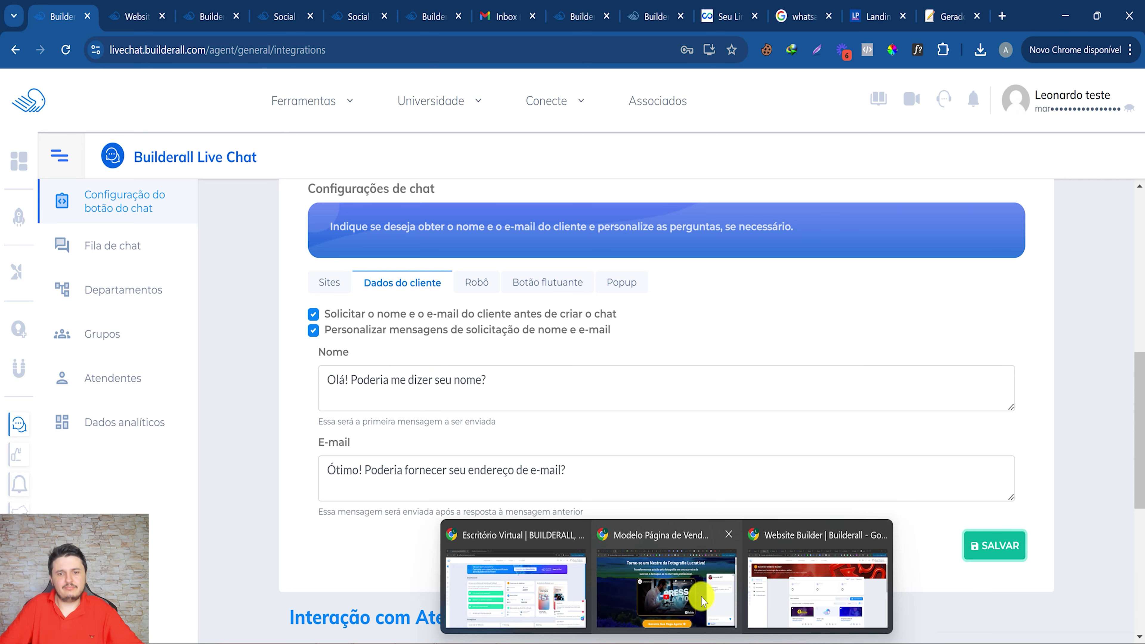
{"action": "left_click", "coordinate": [687, 600]}
Reload the sales page, open the live chat, and send the bot a visitor's name.
{"action": "left_click", "coordinate": [65, 50]}
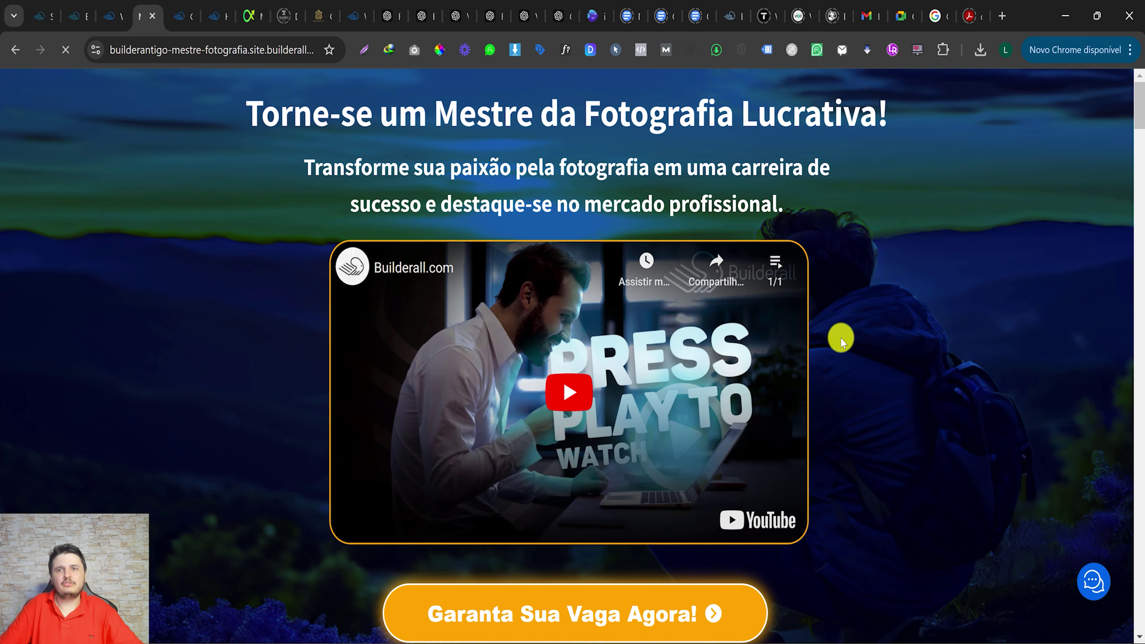
{"action": "left_click", "coordinate": [1094, 582]}
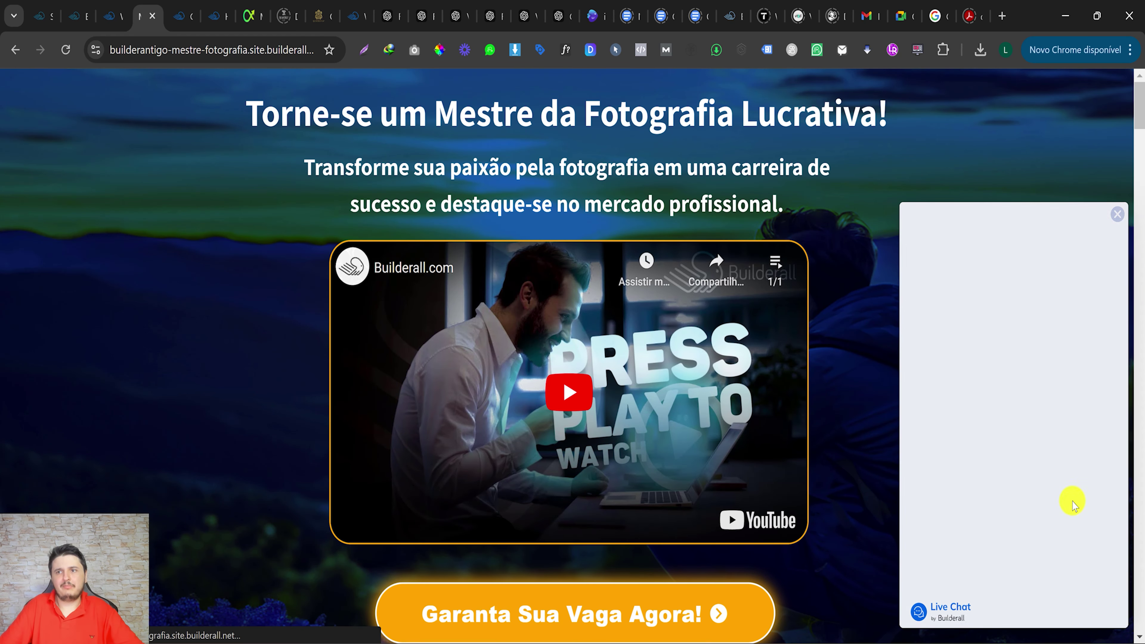
{"action": "left_click_drag", "start_coordinate": [976, 315], "coordinate": [994, 322]}
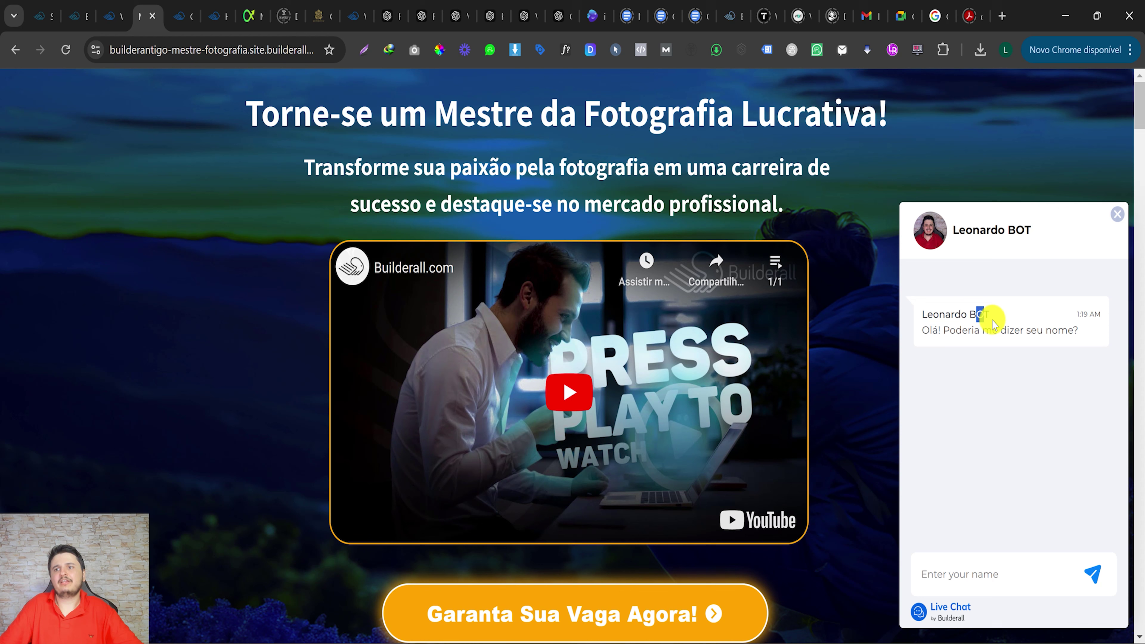
{"action": "left_click", "coordinate": [1011, 331]}
{"action": "left_click", "coordinate": [970, 575]}
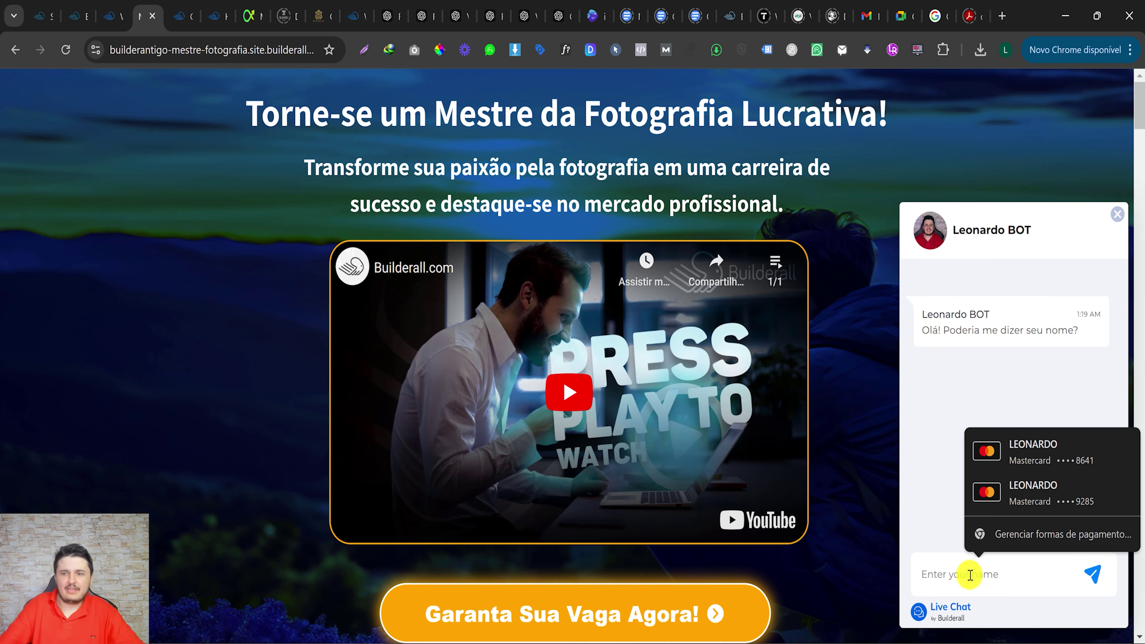
{"action": "type", "text": "Le"}
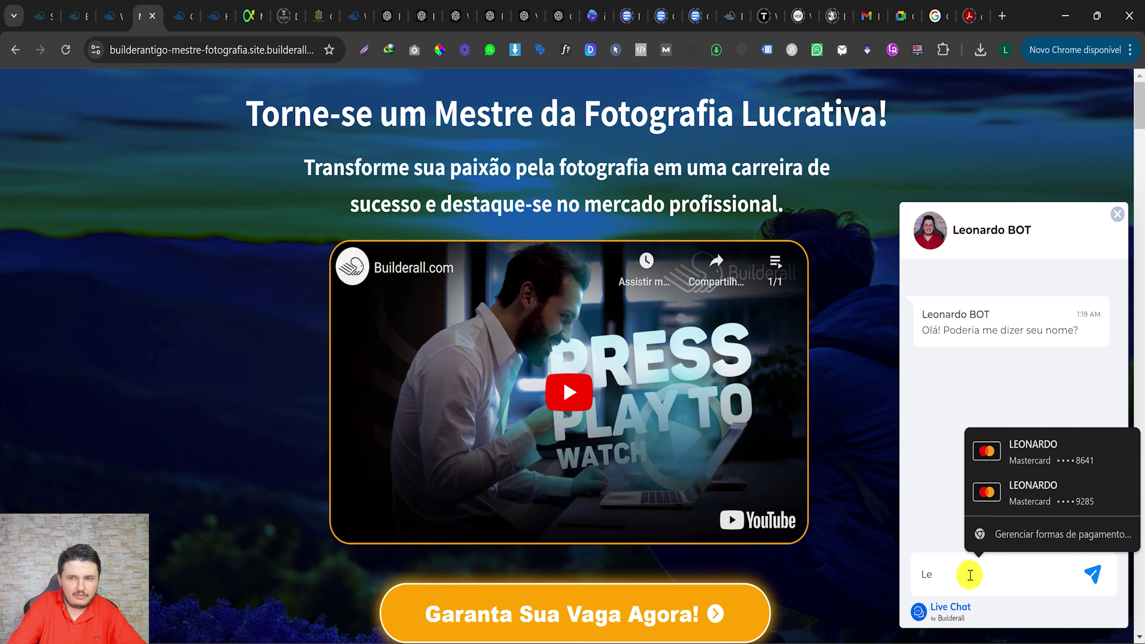
{"action": "type", "text": "onardo"}
{"action": "key", "text": "Return"}
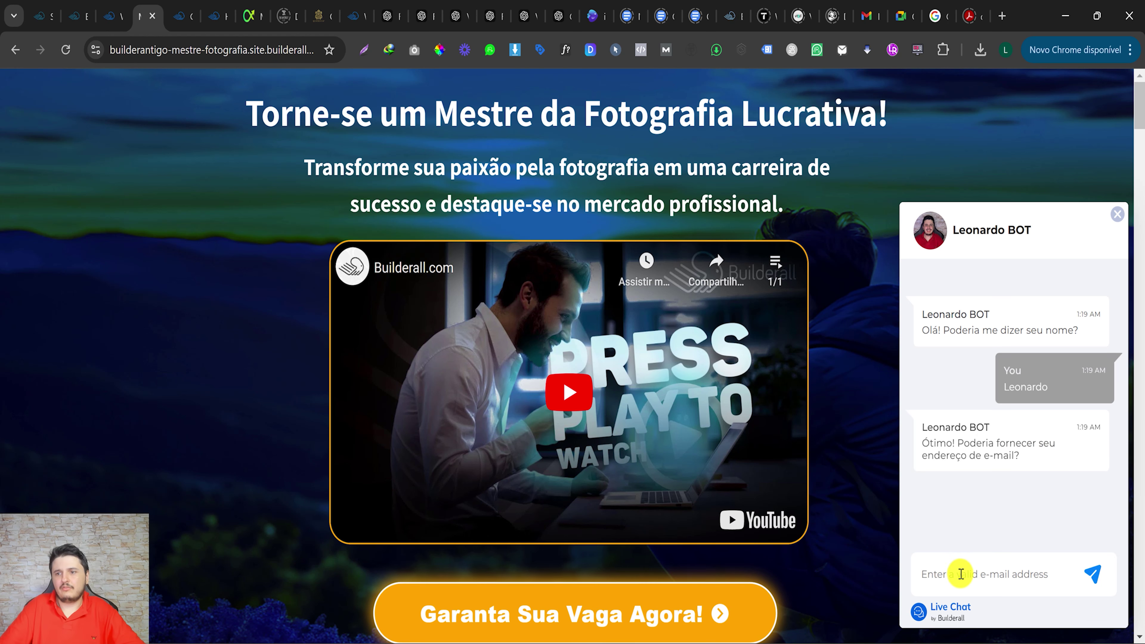
Send the visitor's e-mail address in the chat and open the department choices.
{"action": "left_click", "coordinate": [956, 574]}
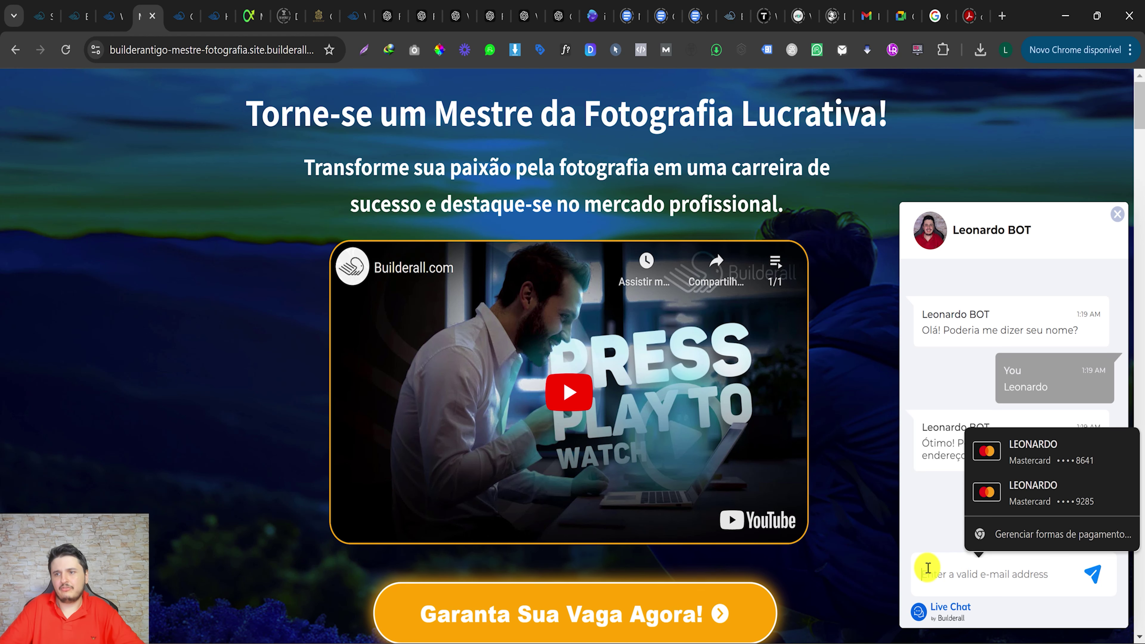
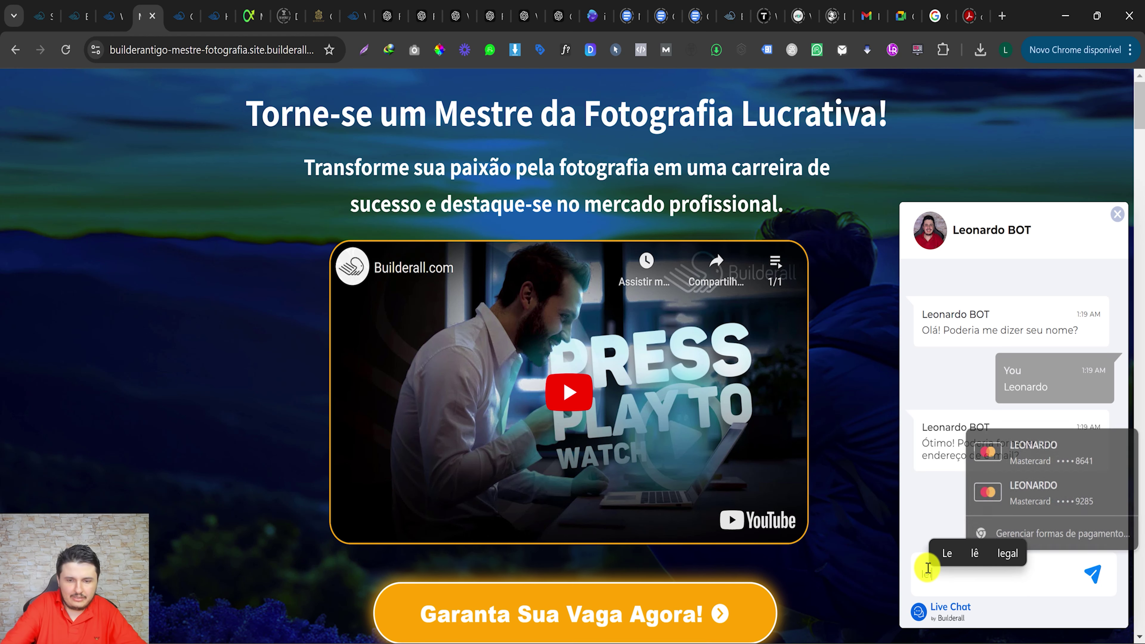
{"action": "left_click", "coordinate": [1092, 574]}
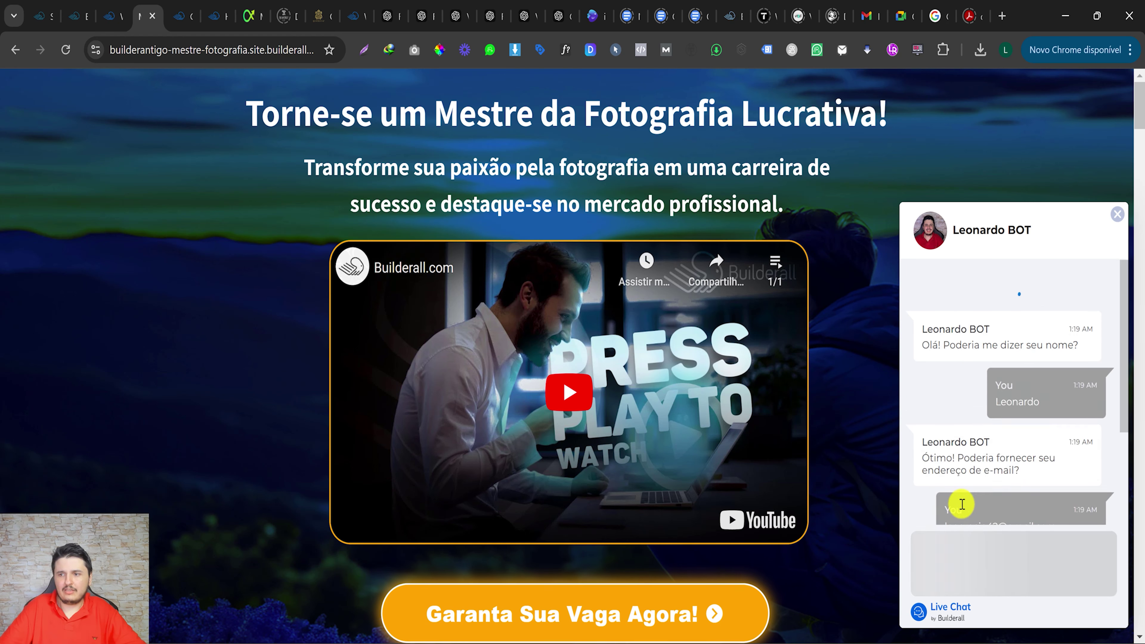
{"action": "left_click_drag", "start_coordinate": [939, 431], "coordinate": [991, 432]}
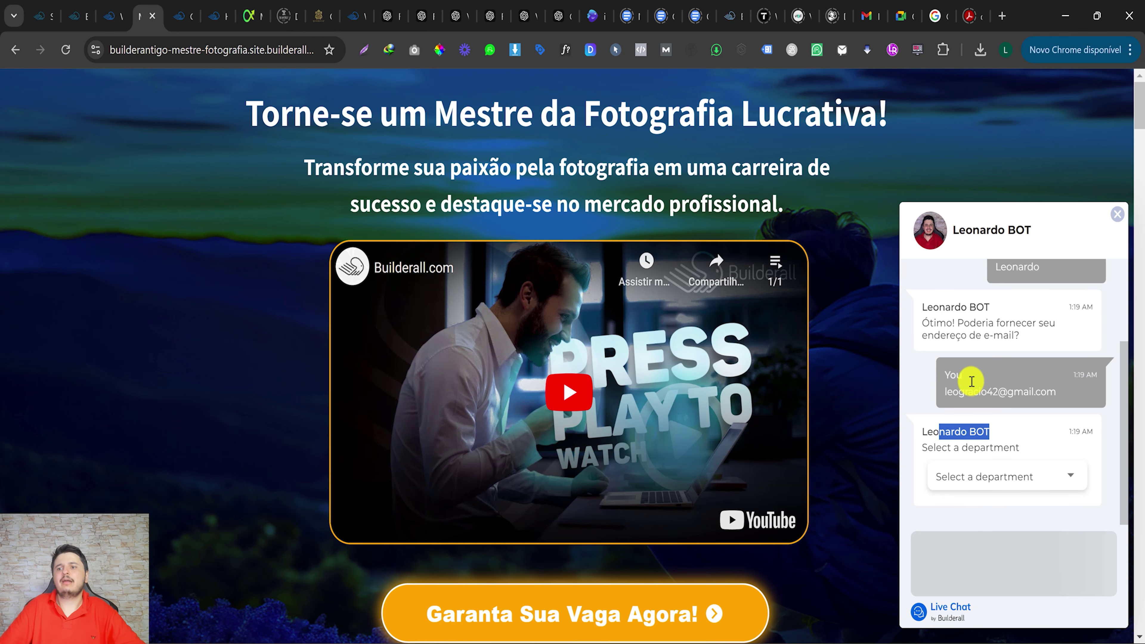
{"action": "scroll", "coordinate": [973, 352], "scroll_direction": "up", "scroll_amount": 3}
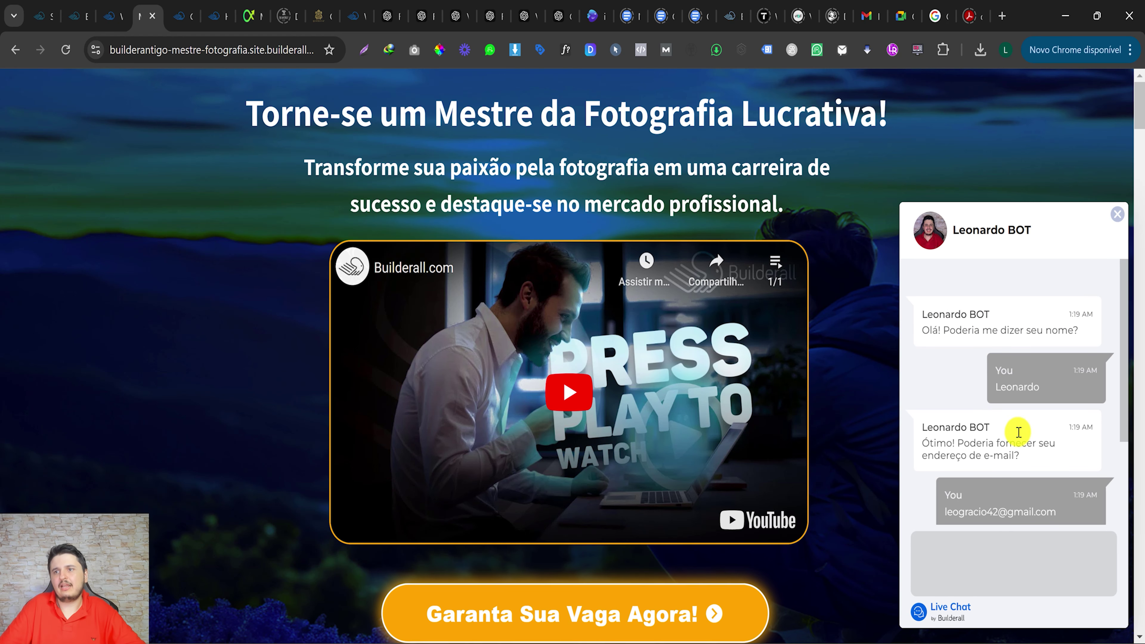
{"action": "scroll", "coordinate": [1018, 432], "scroll_direction": "down", "scroll_amount": 3}
{"action": "left_click", "coordinate": [1027, 486]}
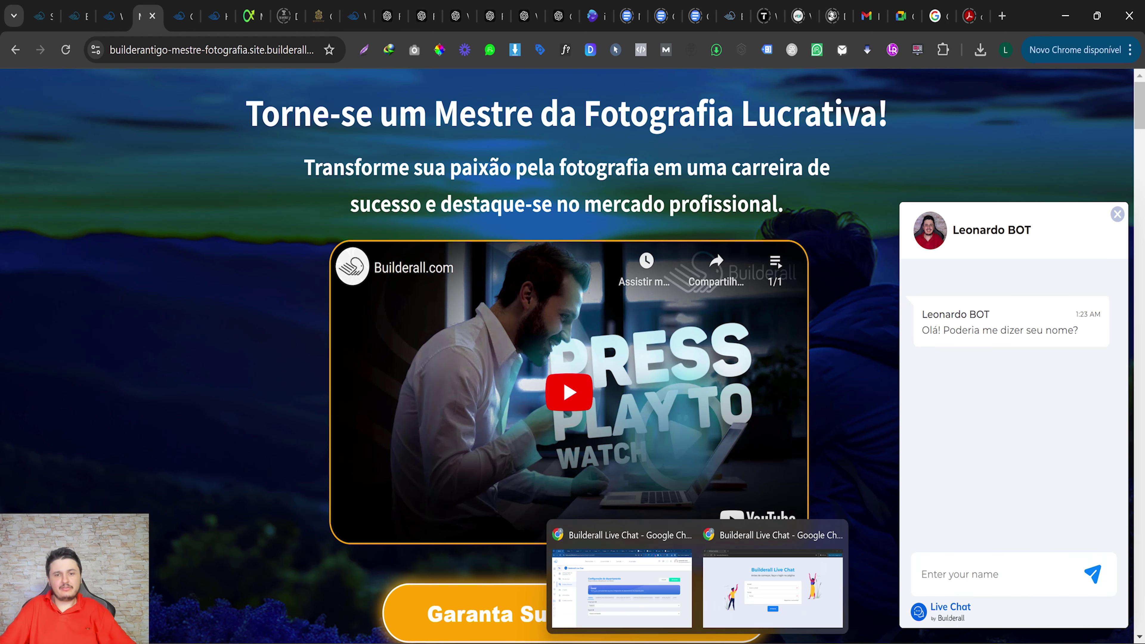
Bring up the incognito Live Chat login window, dismiss the password suggestions, and minimize it.
{"action": "left_click", "coordinate": [755, 618]}
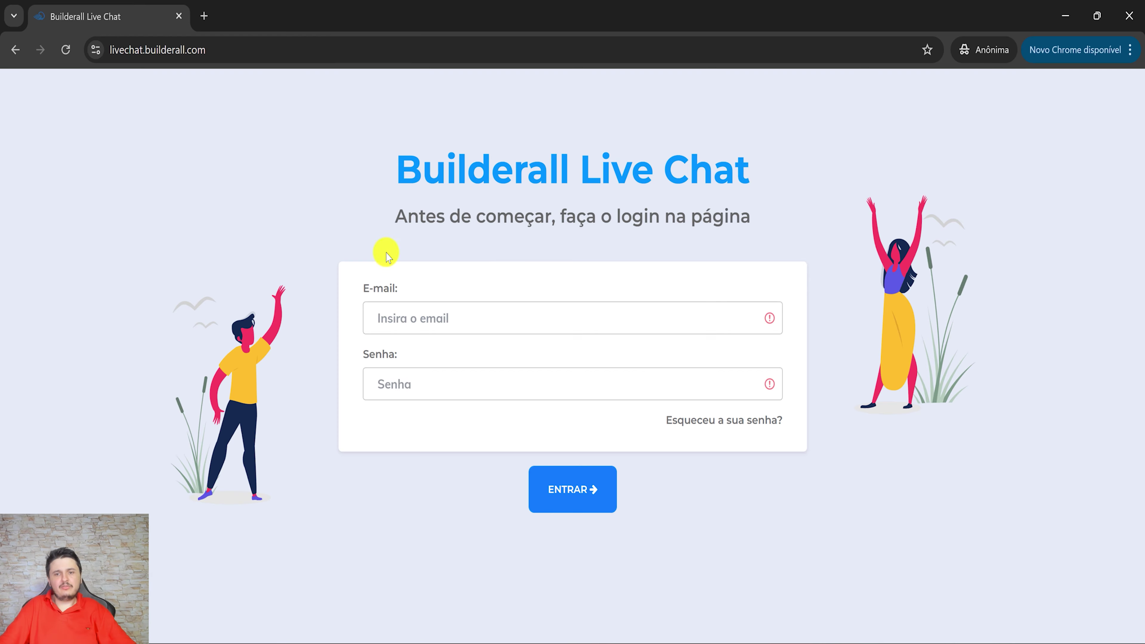
{"action": "left_click", "coordinate": [402, 316]}
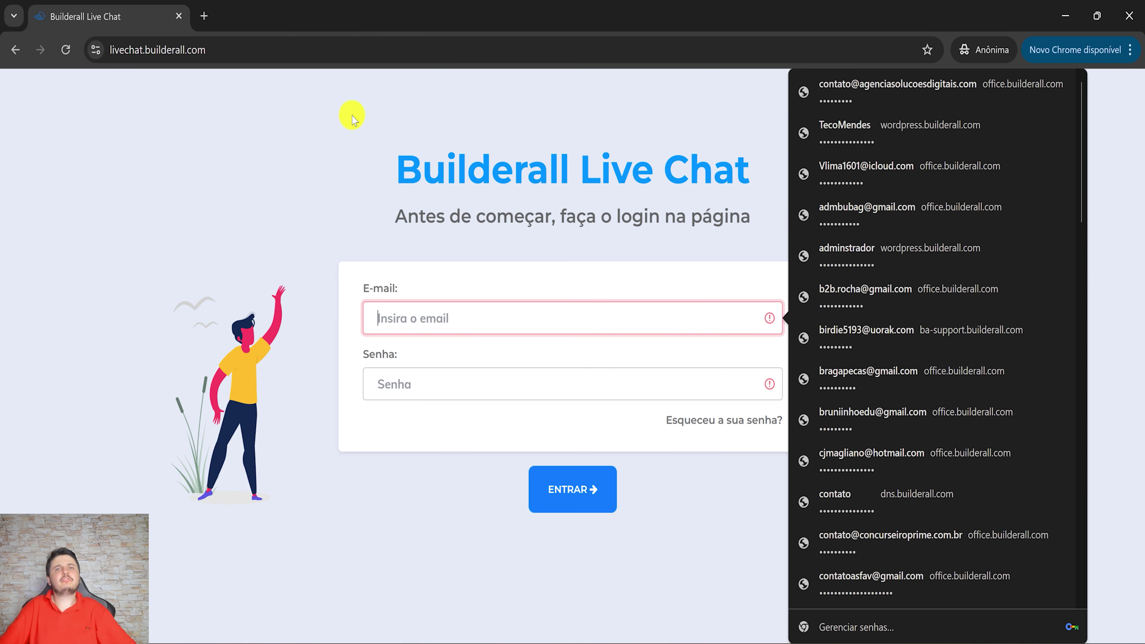
{"action": "left_click", "coordinate": [354, 115]}
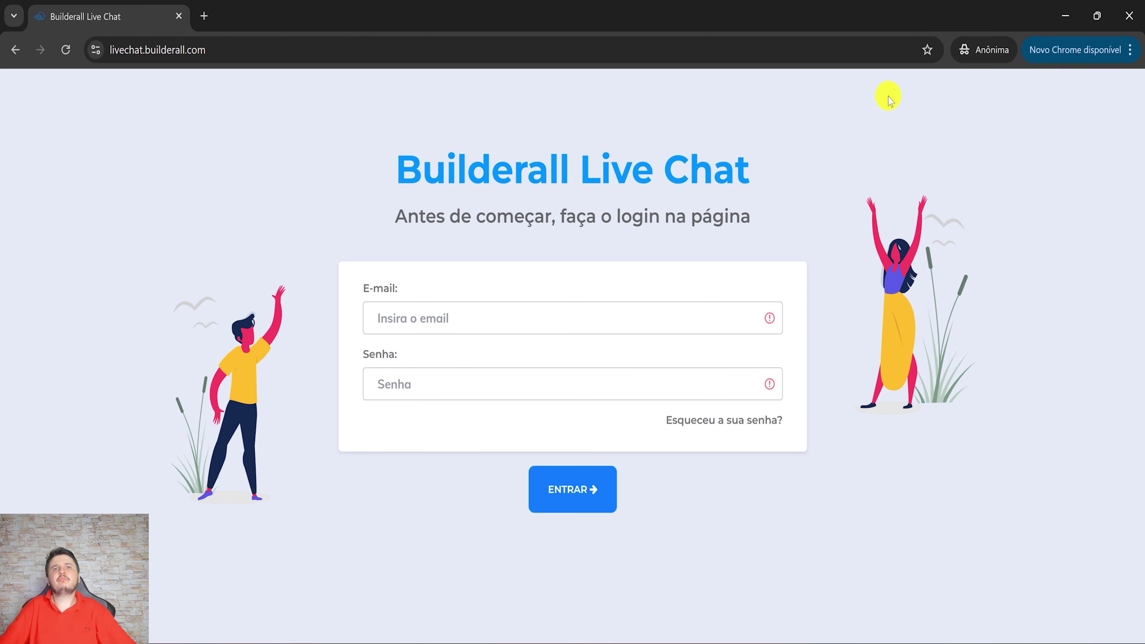
{"action": "left_click", "coordinate": [1075, 19]}
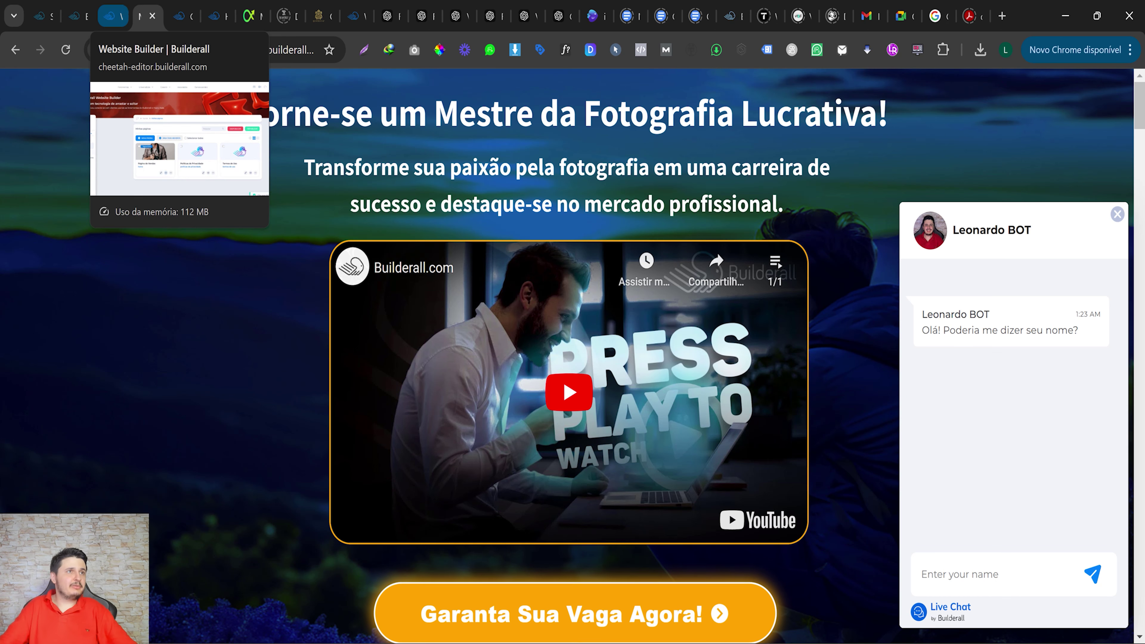
Check the Dados analíticos page with the Semana period, then open the Fila de chat queue.
{"action": "mouse_move", "coordinate": [696, 640]}
{"action": "left_click", "coordinate": [639, 577]}
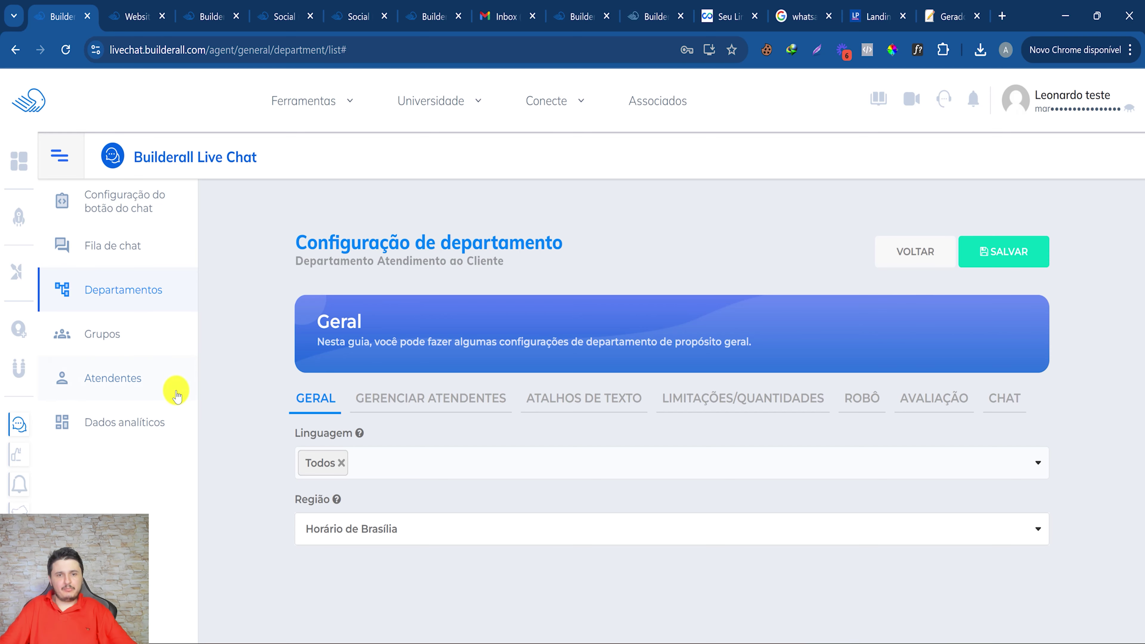
{"action": "left_click", "coordinate": [141, 416]}
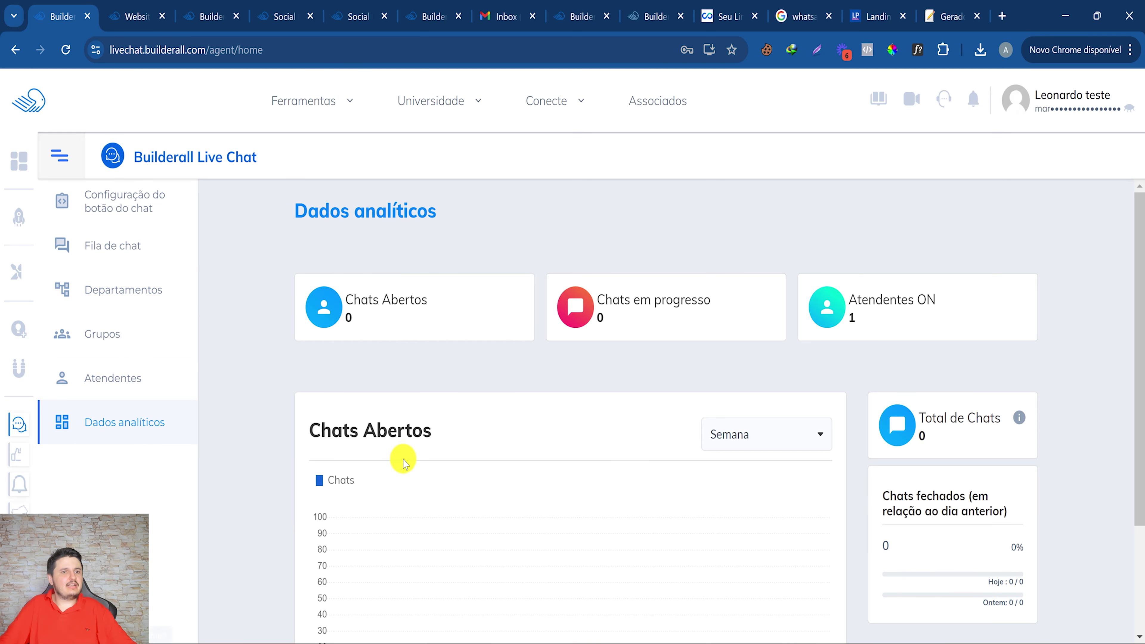
{"action": "scroll", "coordinate": [436, 460], "scroll_direction": "down", "scroll_amount": 3}
{"action": "scroll", "coordinate": [774, 302], "scroll_direction": "up", "scroll_amount": 2}
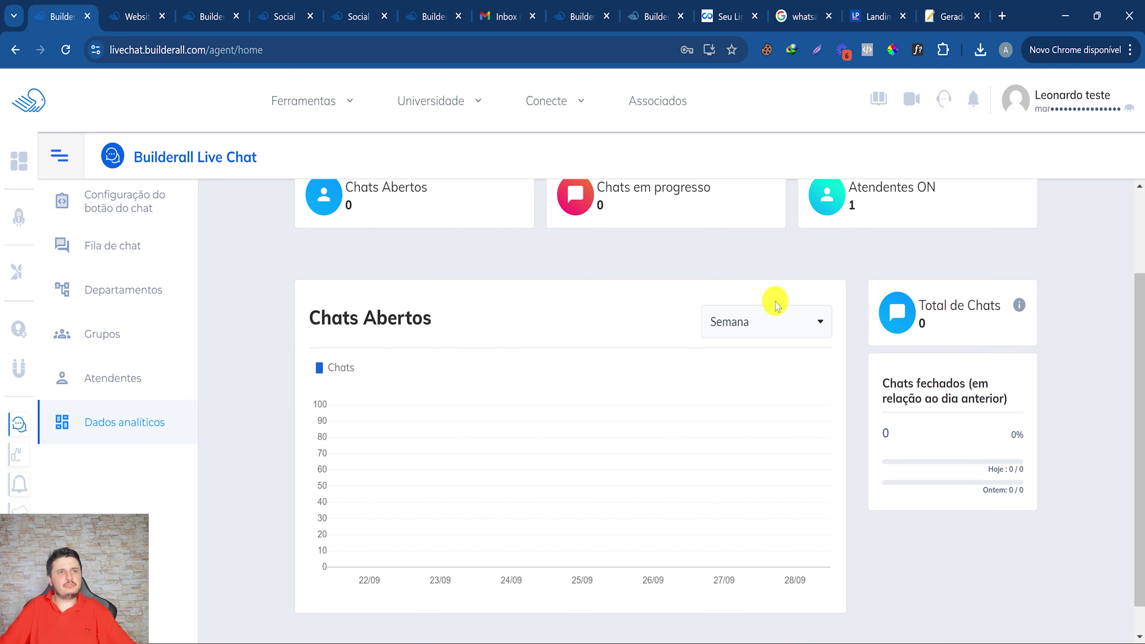
{"action": "left_click", "coordinate": [771, 369]}
{"action": "left_click", "coordinate": [758, 401]}
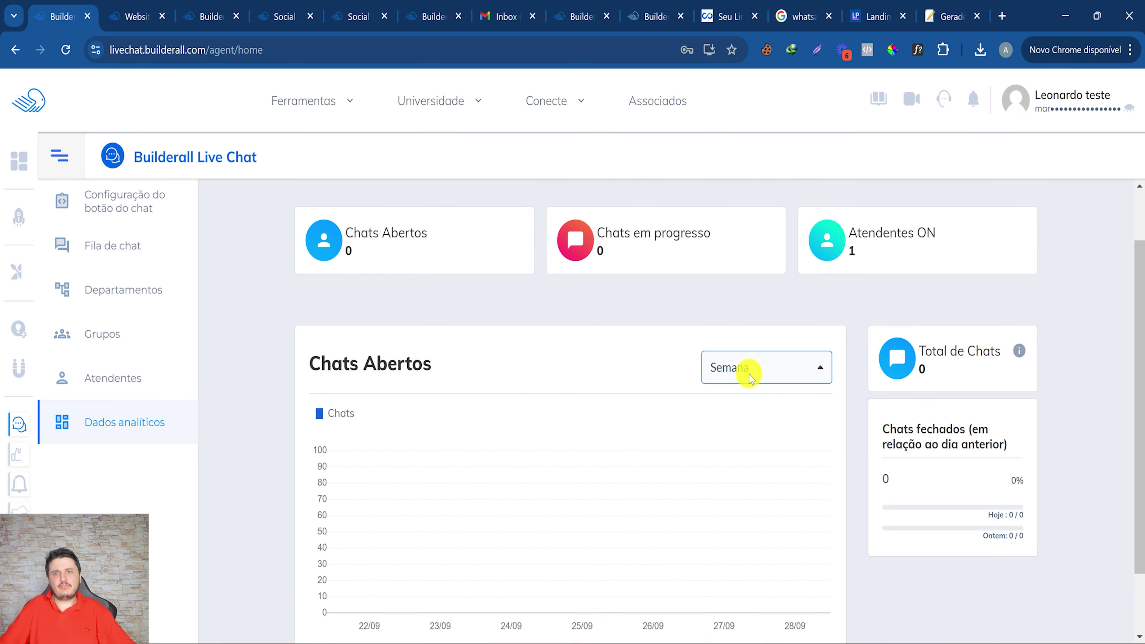
{"action": "scroll", "coordinate": [750, 378], "scroll_direction": "up", "scroll_amount": 1}
{"action": "left_click", "coordinate": [735, 437]}
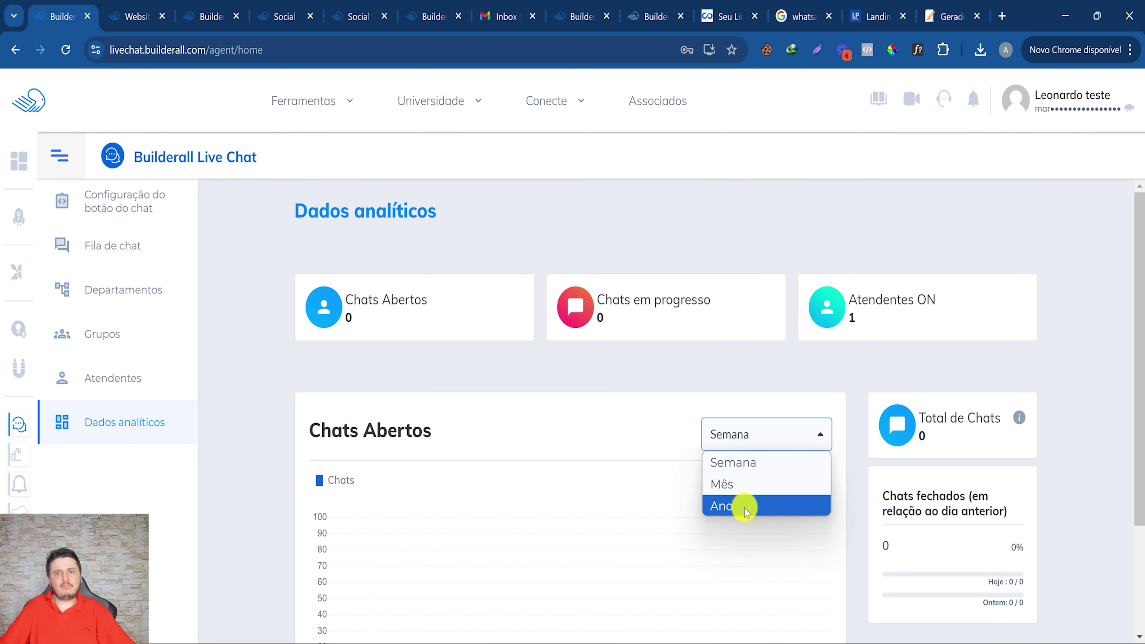
{"action": "left_click", "coordinate": [124, 247]}
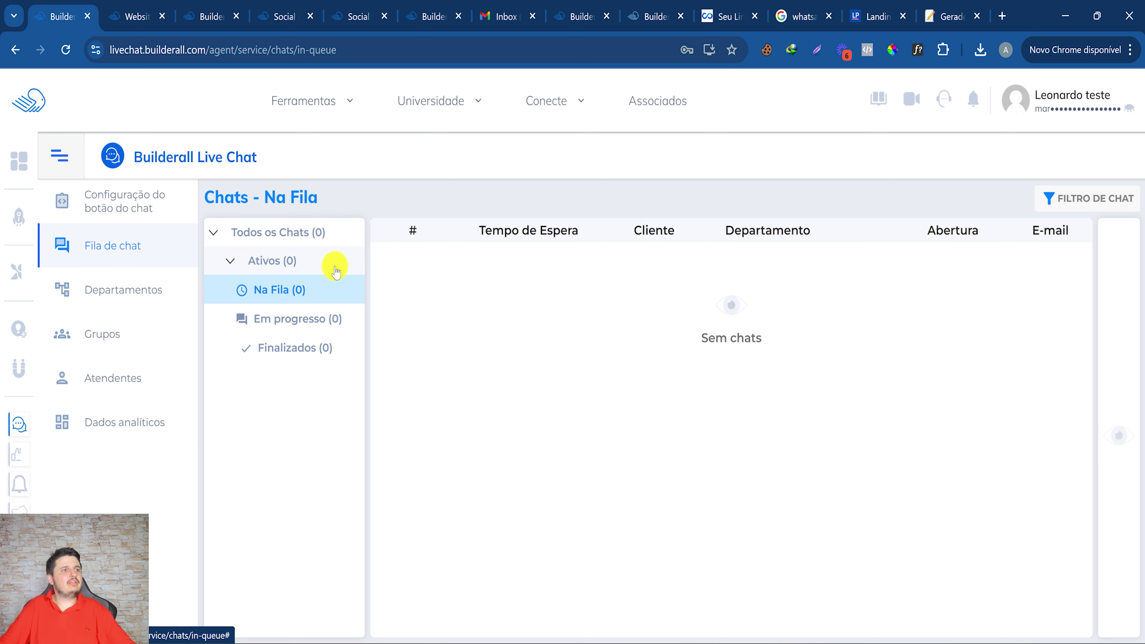
{"action": "left_click", "coordinate": [294, 252]}
{"action": "left_click", "coordinate": [273, 264]}
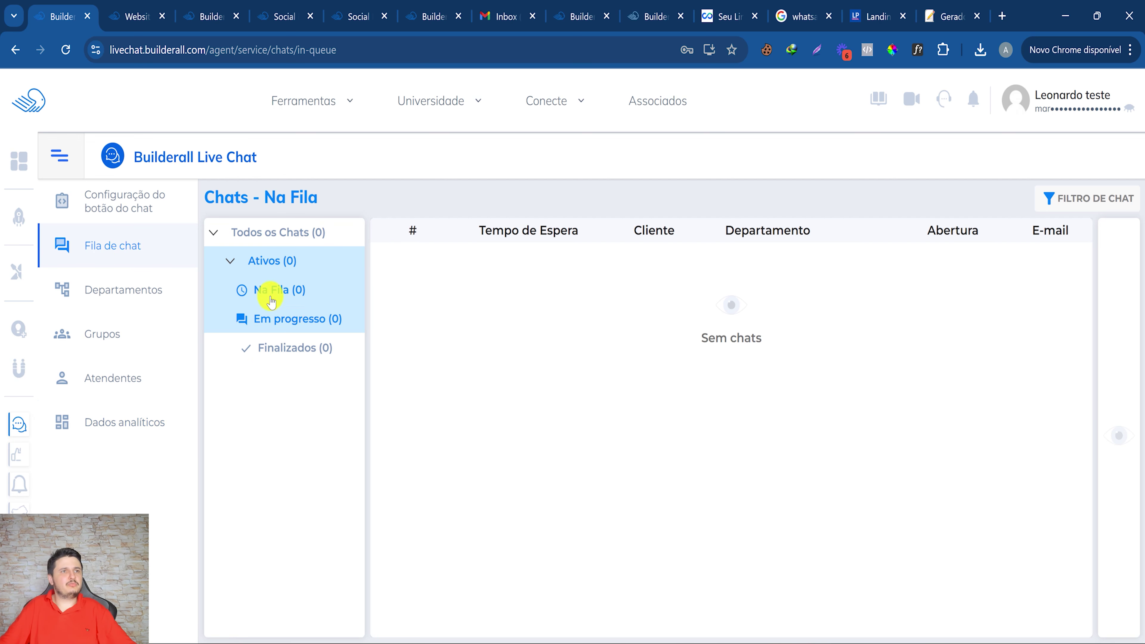
{"action": "left_click", "coordinate": [65, 49]}
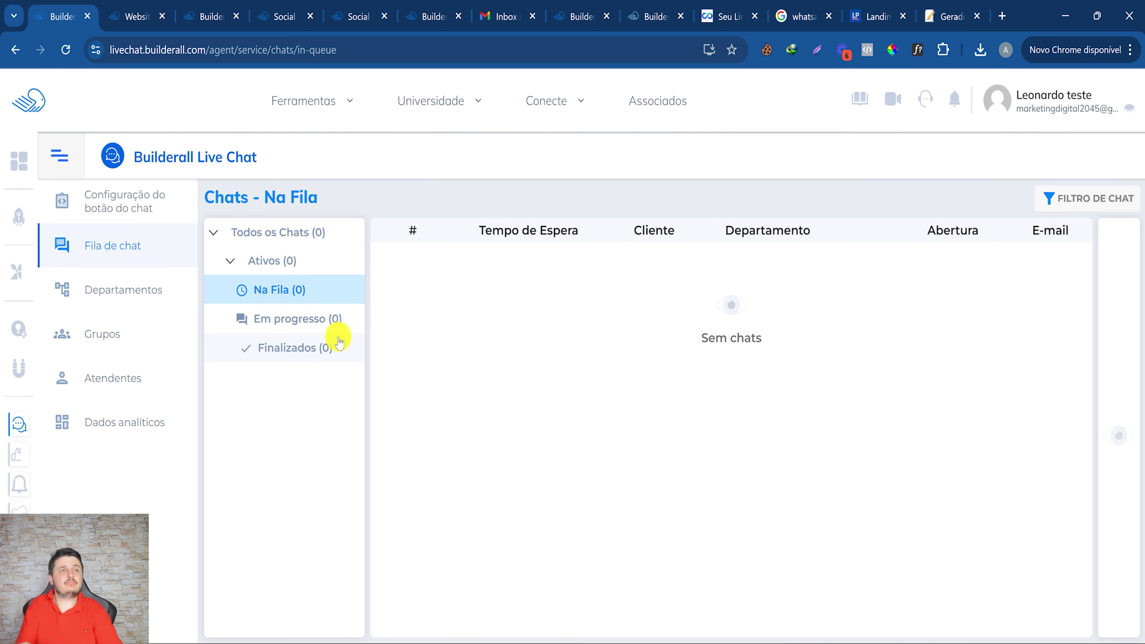
{"action": "left_click", "coordinate": [295, 100]}
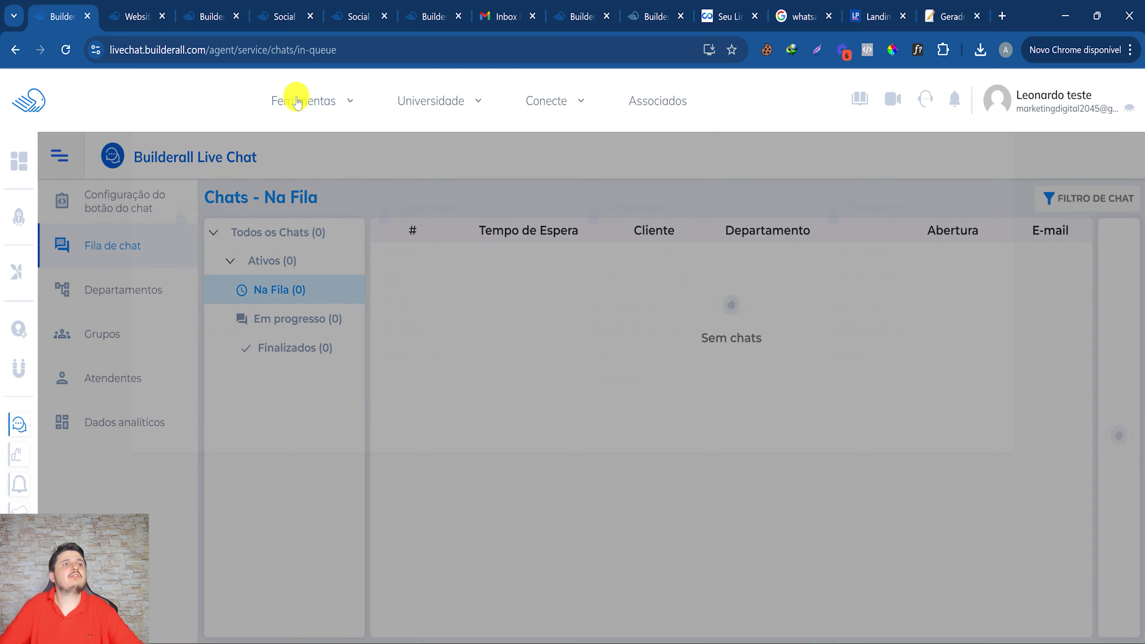
{"action": "mouse_move", "coordinate": [810, 434]}
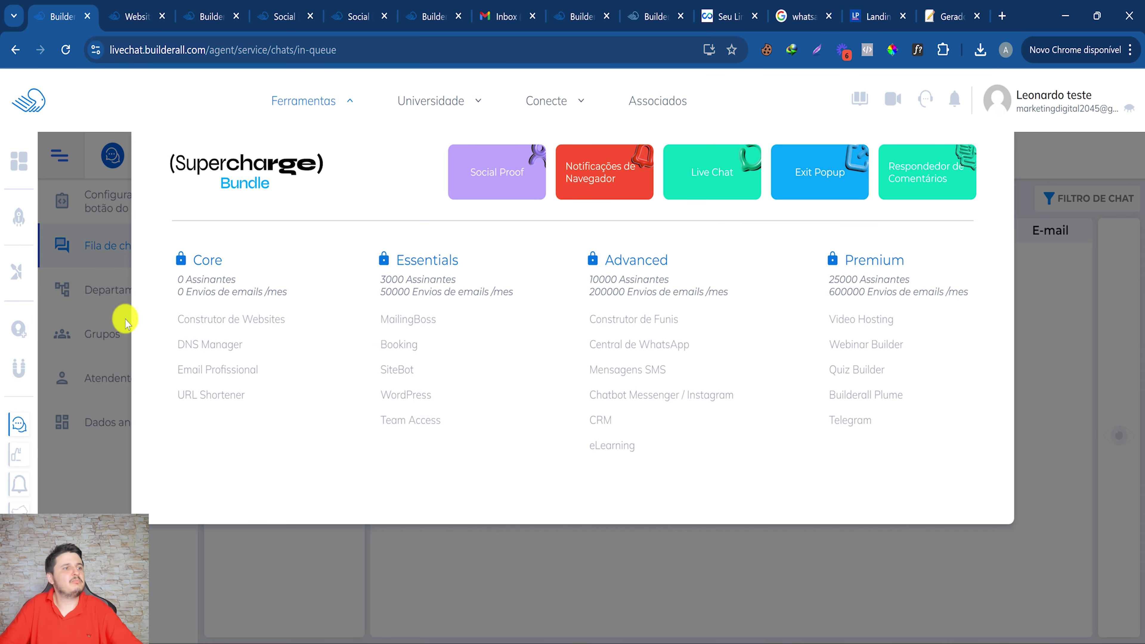
{"action": "left_click", "coordinate": [77, 174]}
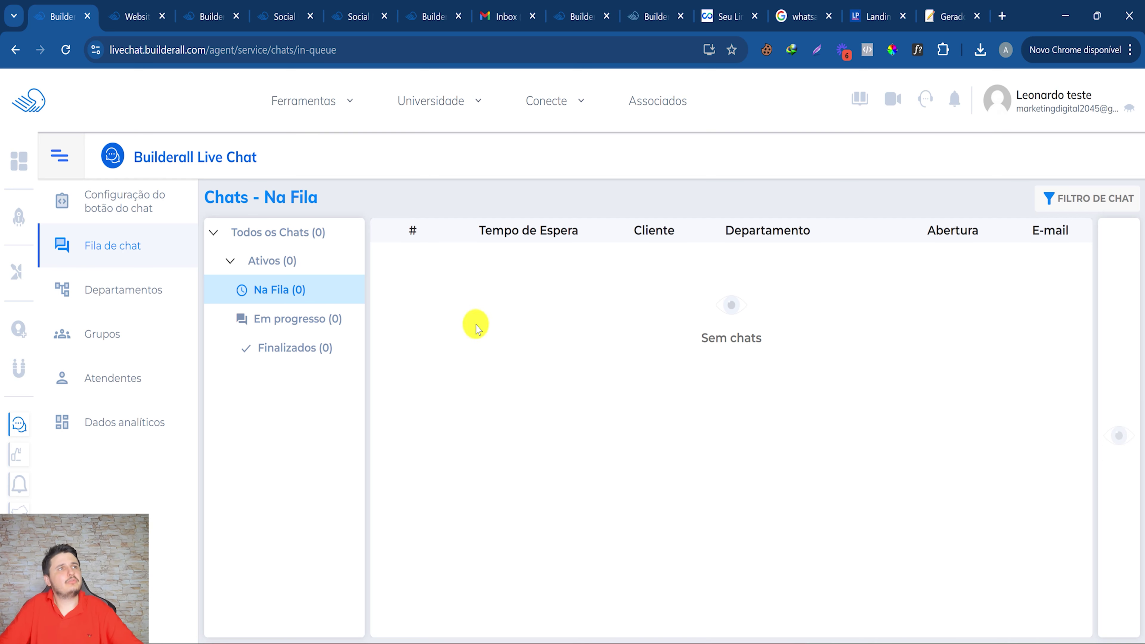
{"action": "left_click", "coordinate": [360, 13]}
Highlight the Live Chat, notifications, Exit Intent Popup and comment-reply limits, then return to Dashboard.
{"action": "left_click_drag", "start_coordinate": [368, 345], "coordinate": [493, 354]}
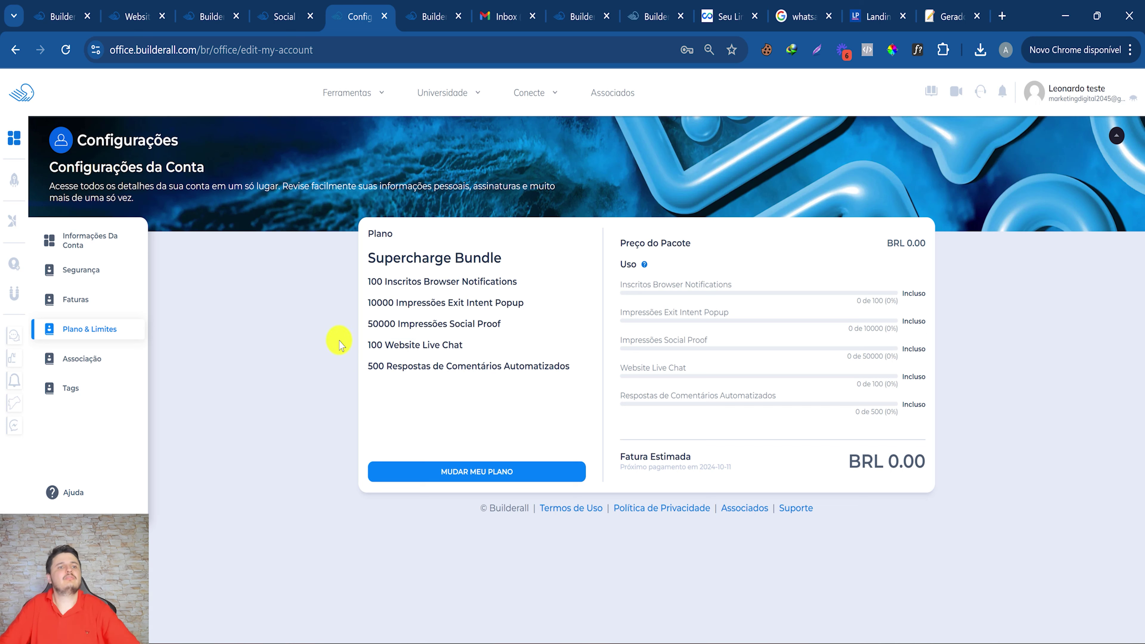
{"action": "left_click_drag", "start_coordinate": [367, 345], "coordinate": [486, 347]}
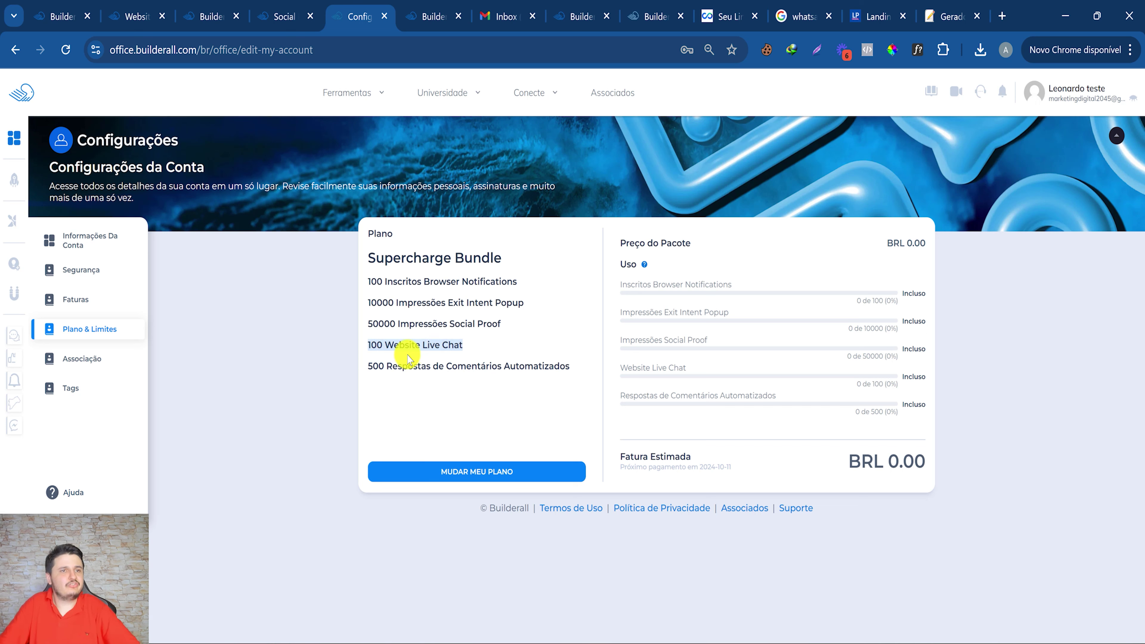
{"action": "left_click_drag", "start_coordinate": [361, 284], "coordinate": [491, 282]}
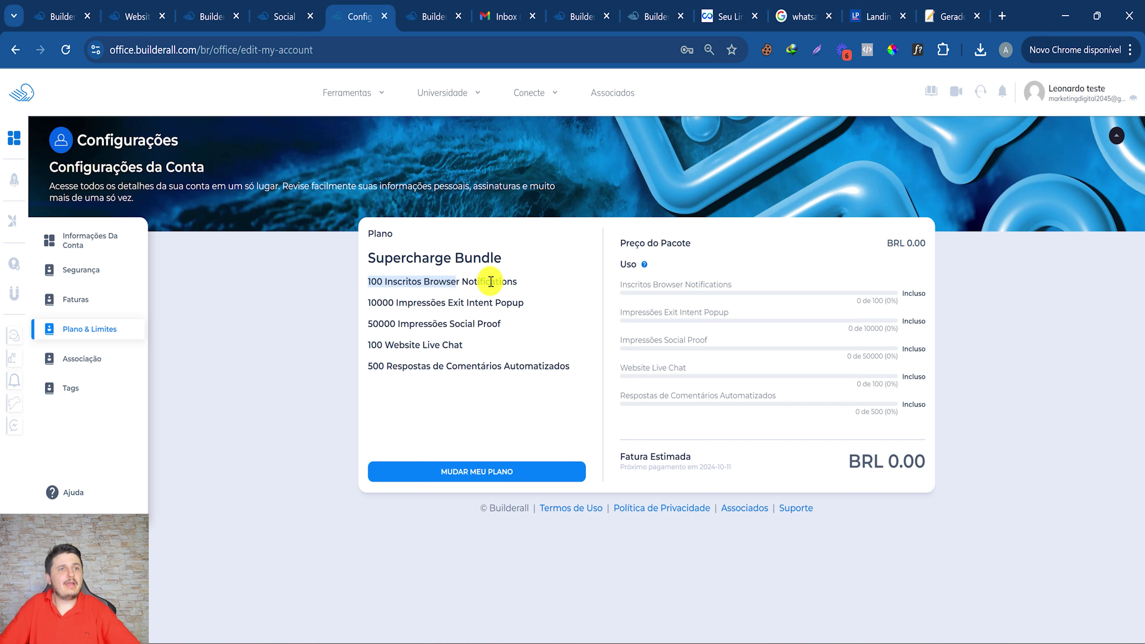
{"action": "left_click_drag", "start_coordinate": [369, 302], "coordinate": [507, 326]}
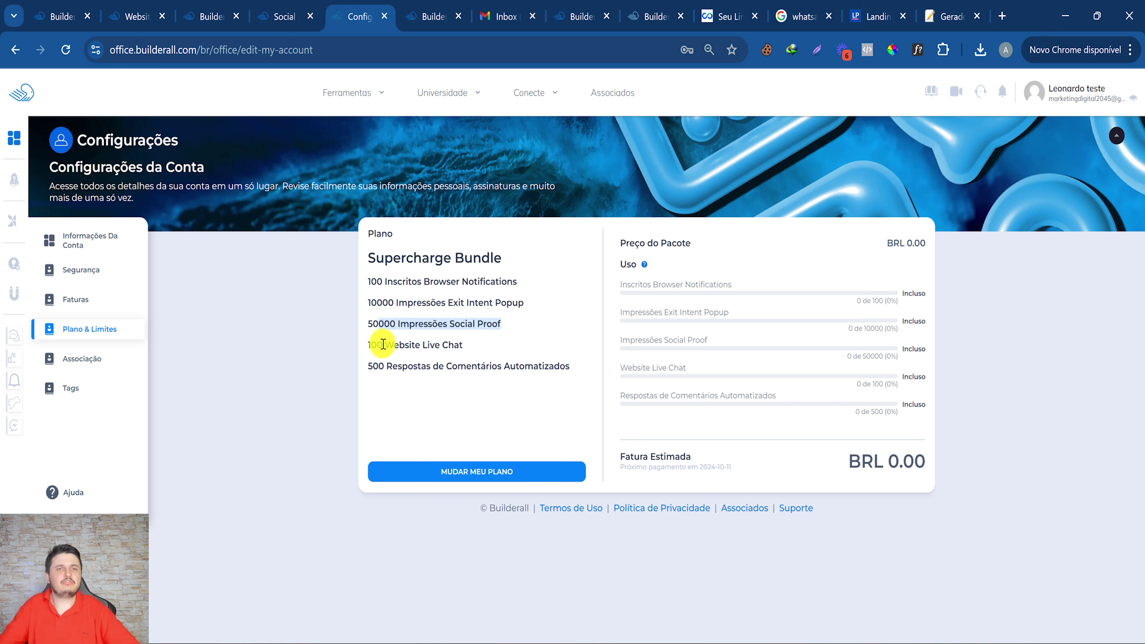
{"action": "left_click_drag", "start_coordinate": [384, 344], "coordinate": [495, 348]}
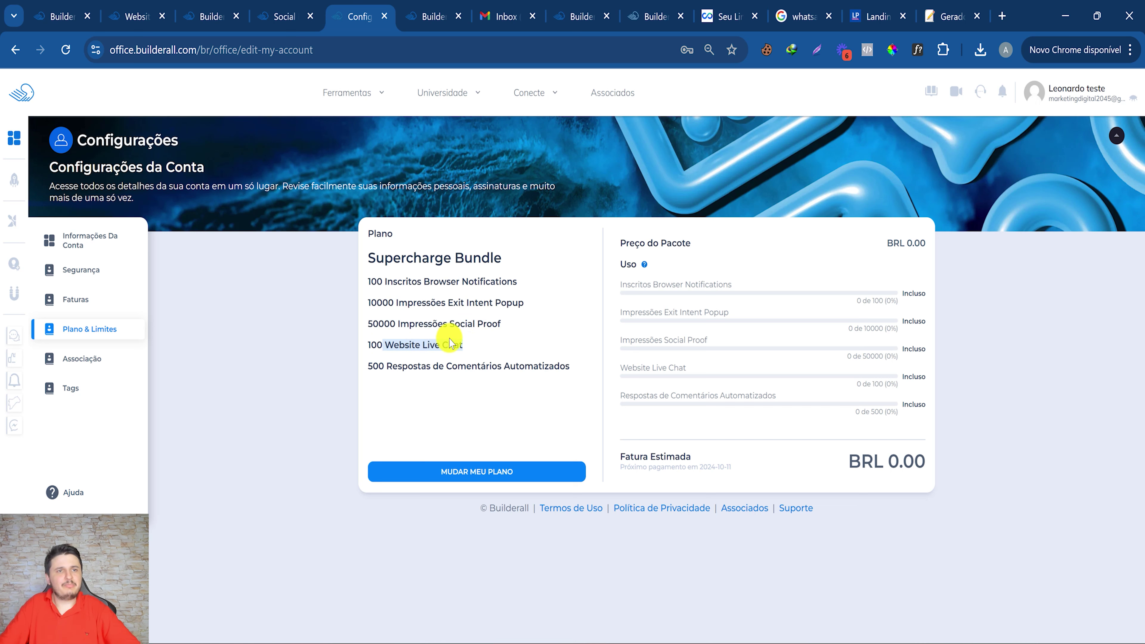
{"action": "left_click_drag", "start_coordinate": [396, 364], "coordinate": [555, 361]}
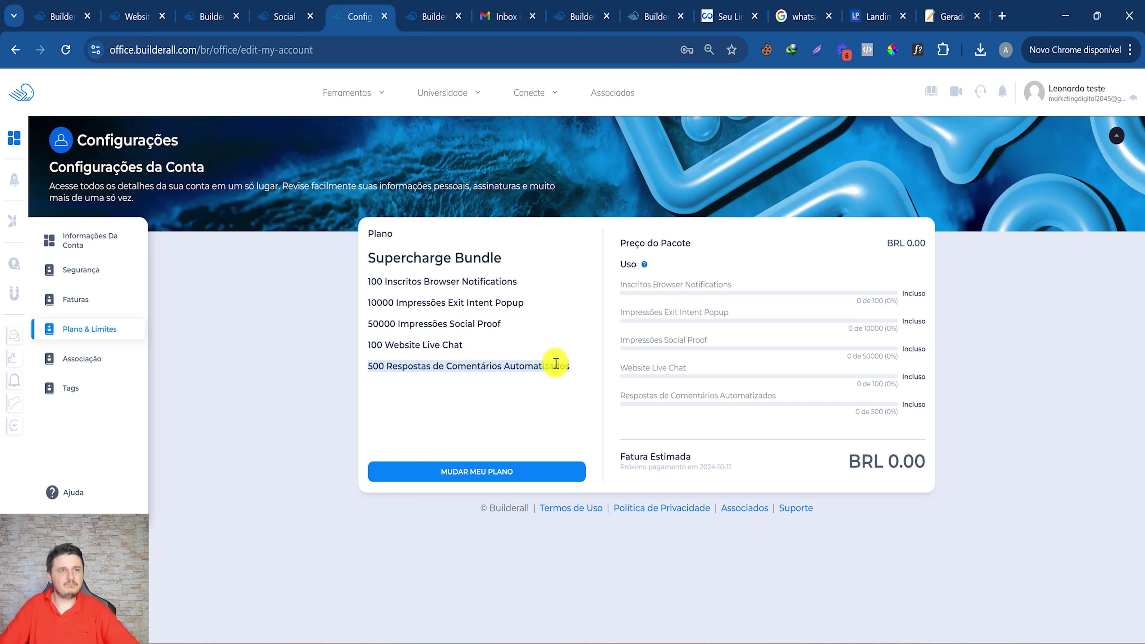
{"action": "left_click", "coordinate": [544, 364]}
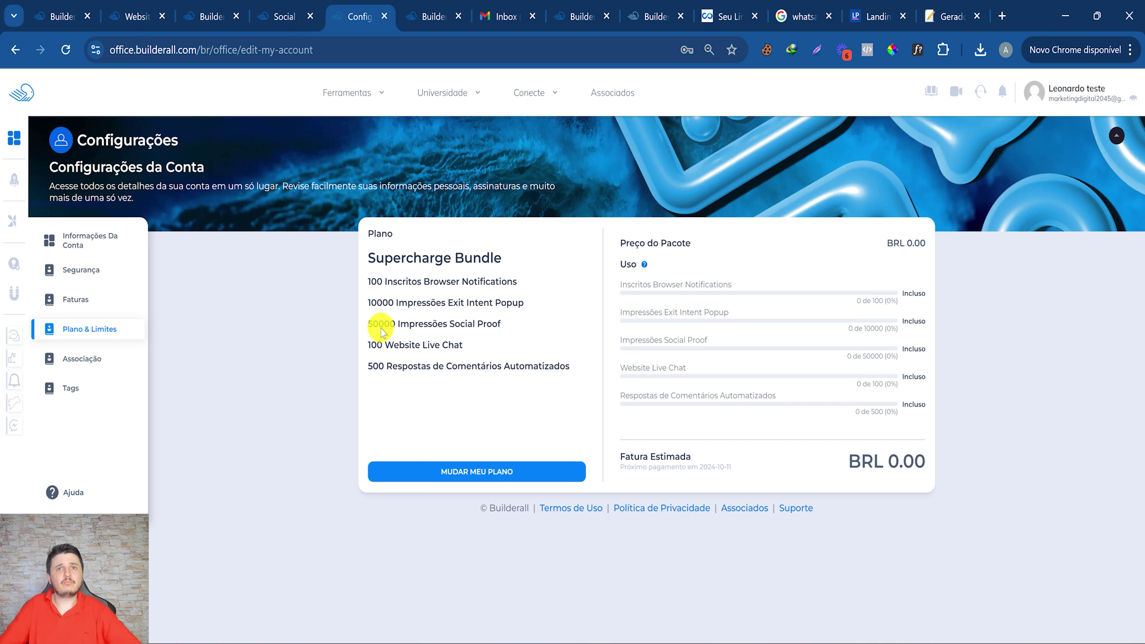
{"action": "left_click_drag", "start_coordinate": [388, 283], "coordinate": [474, 339]}
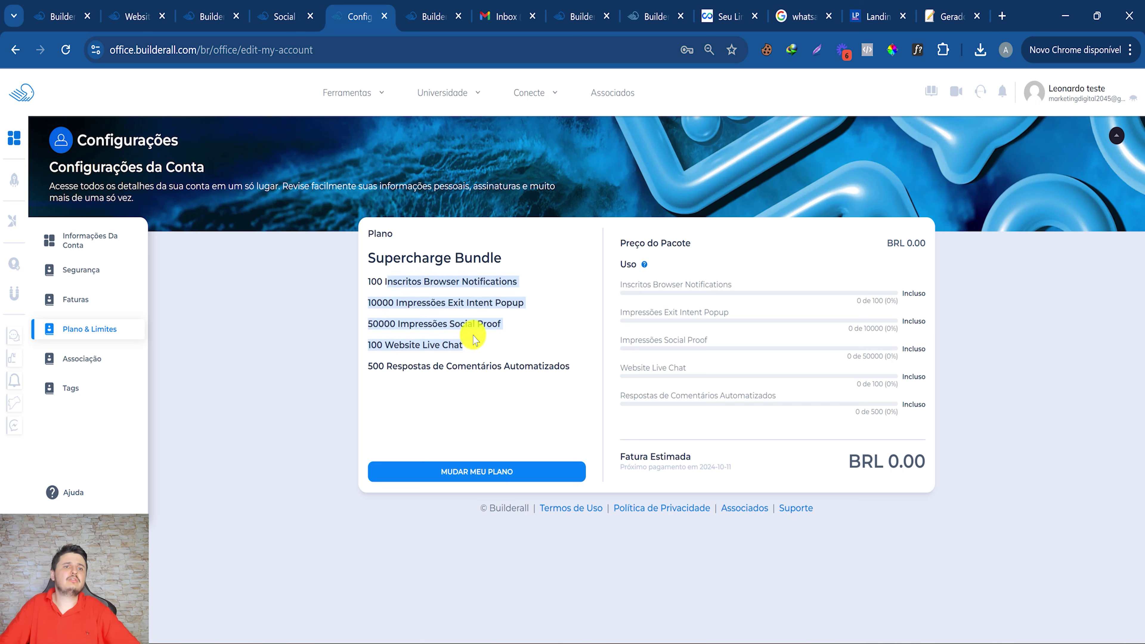
{"action": "left_click", "coordinate": [469, 360]}
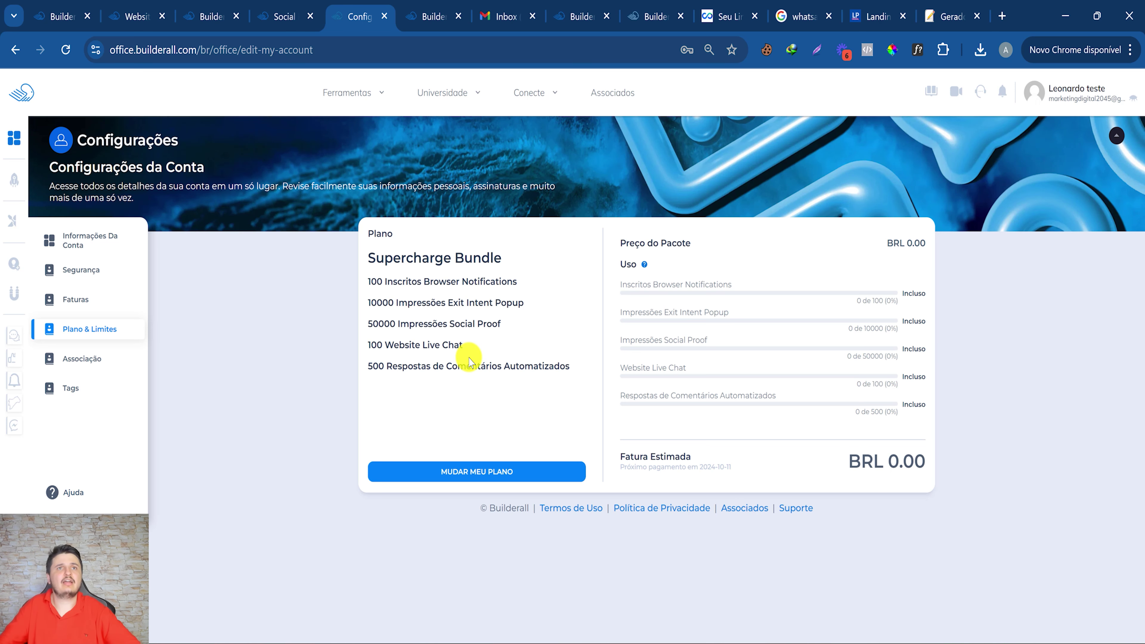
{"action": "left_click", "coordinate": [21, 94]}
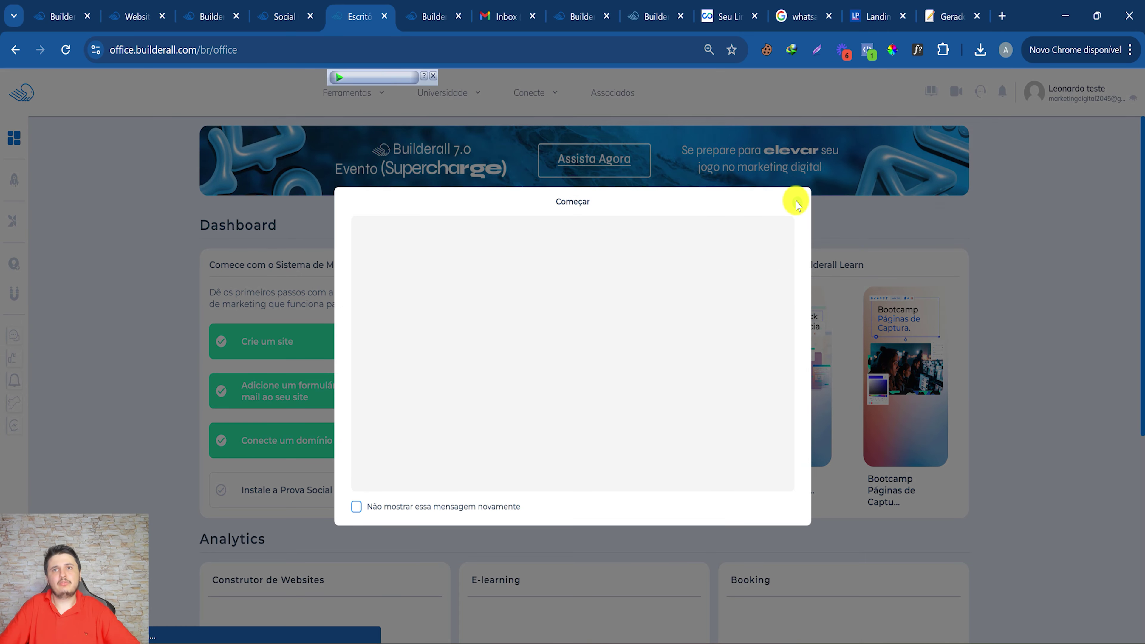
Close the Começar popup, return to the Dashboard, and choose 'Adicione um LiveChat ao seu site'.
{"action": "left_click", "coordinate": [797, 202]}
{"action": "mouse_move", "coordinate": [694, 638]}
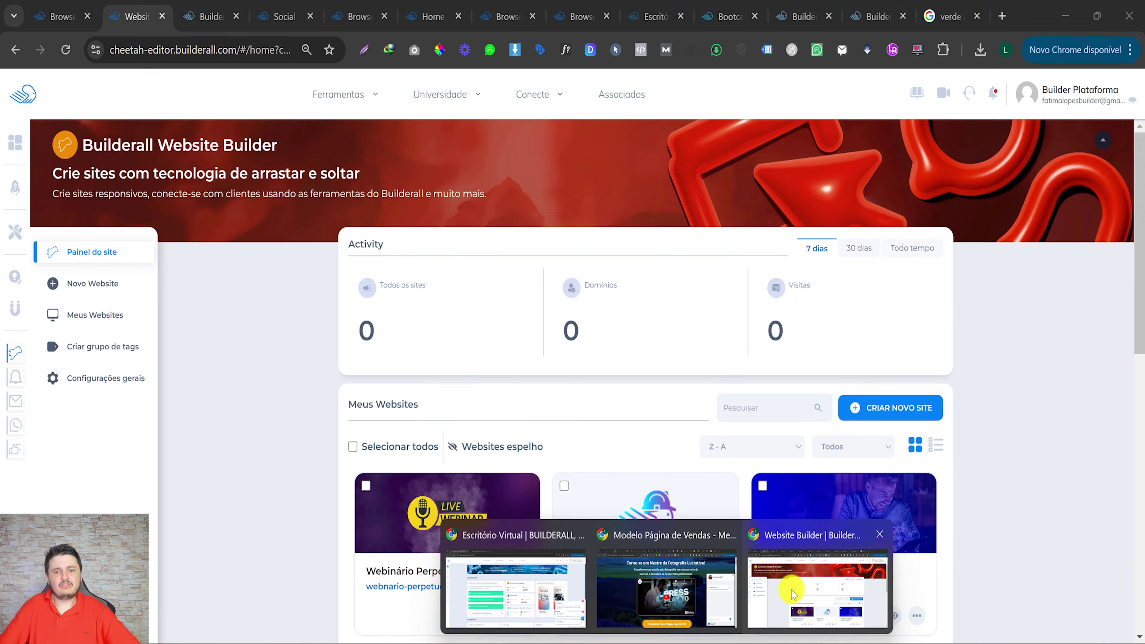
{"action": "left_click", "coordinate": [788, 594]}
{"action": "left_click", "coordinate": [23, 93]}
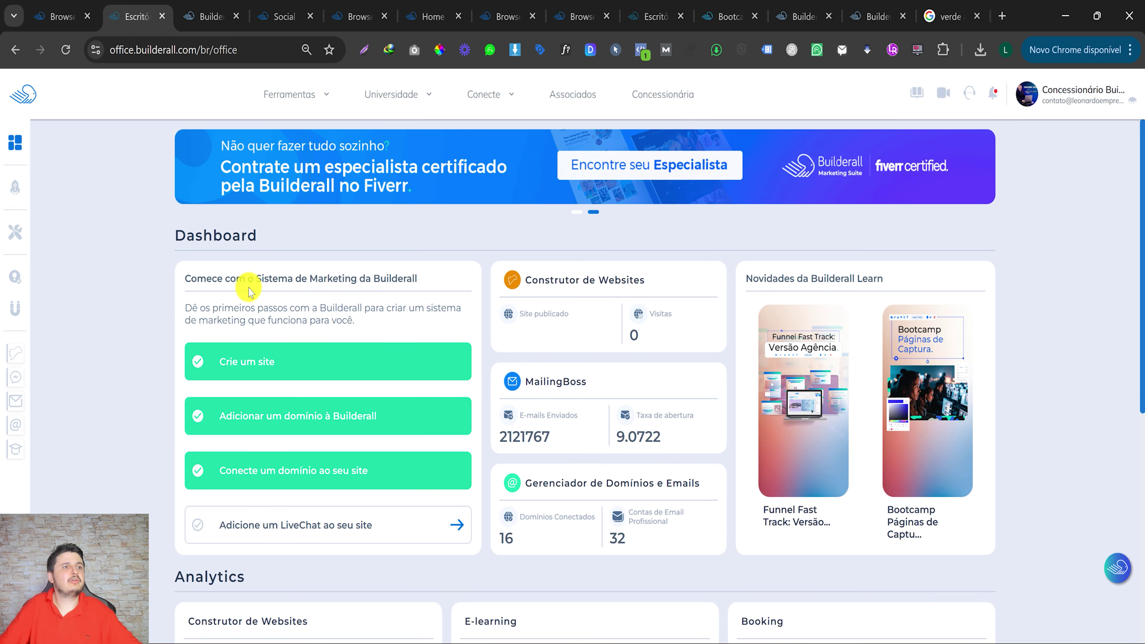
{"action": "left_click_drag", "start_coordinate": [248, 282], "coordinate": [380, 279]}
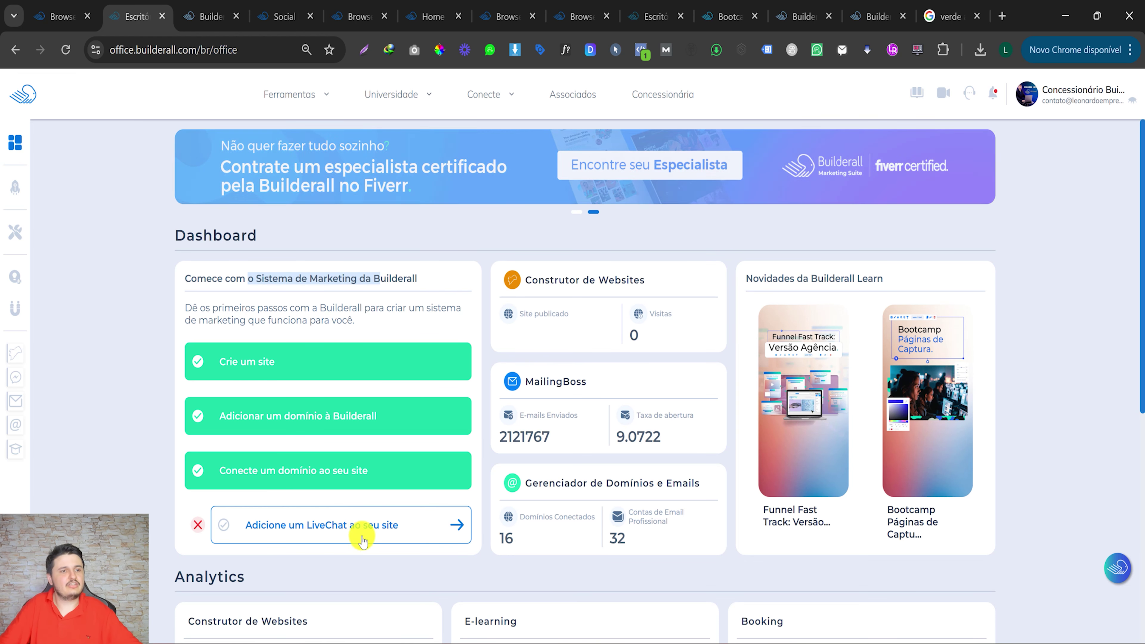
{"action": "left_click", "coordinate": [256, 367]}
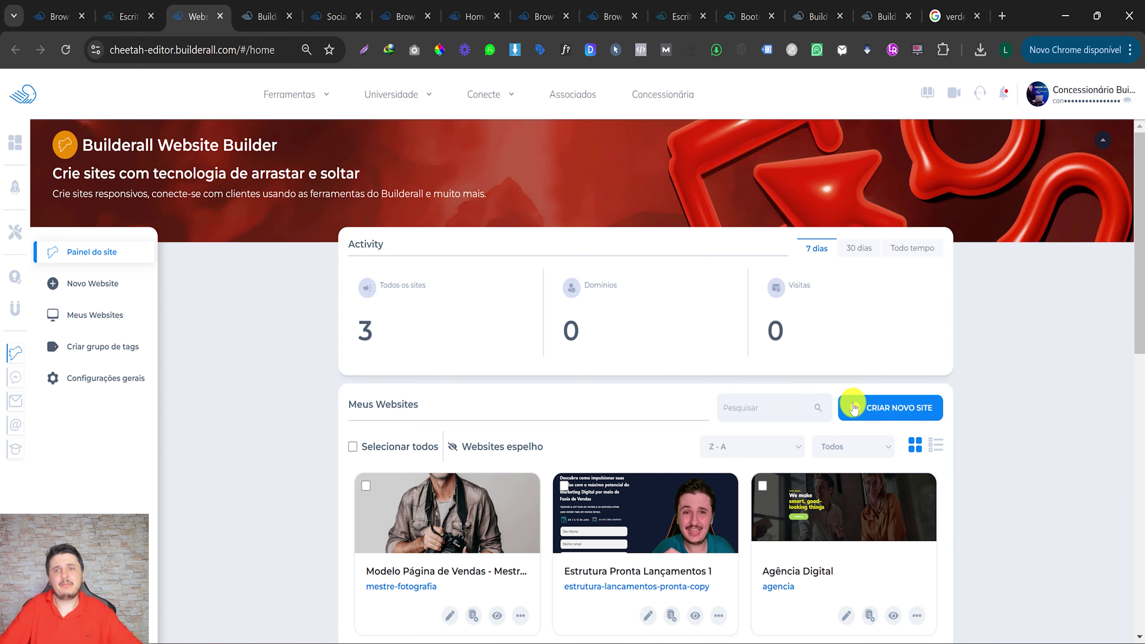
Start a new website and scroll through the Novo Website template gallery.
{"action": "left_click", "coordinate": [866, 406]}
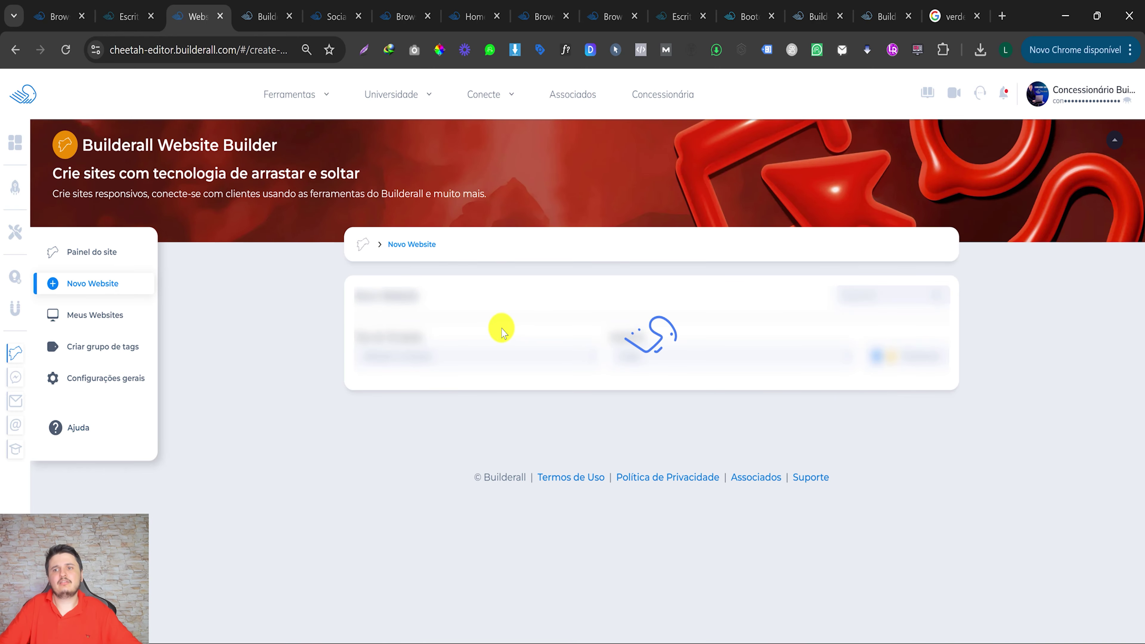
{"action": "scroll", "coordinate": [537, 446], "scroll_direction": "down", "scroll_amount": 10}
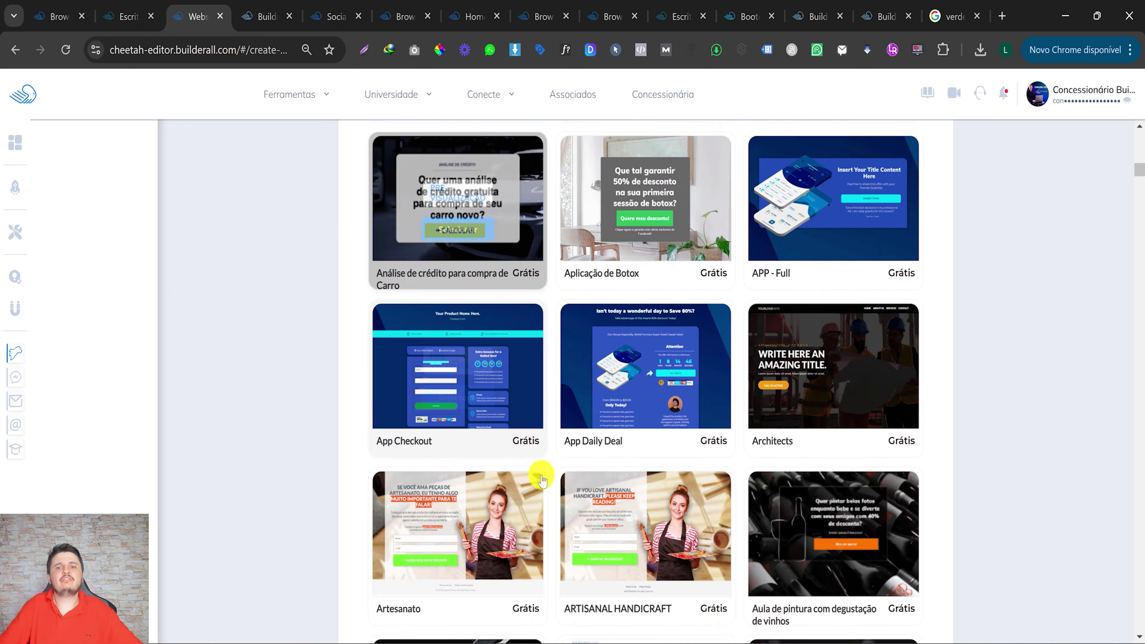
{"action": "scroll", "coordinate": [541, 480], "scroll_direction": "down", "scroll_amount": 20}
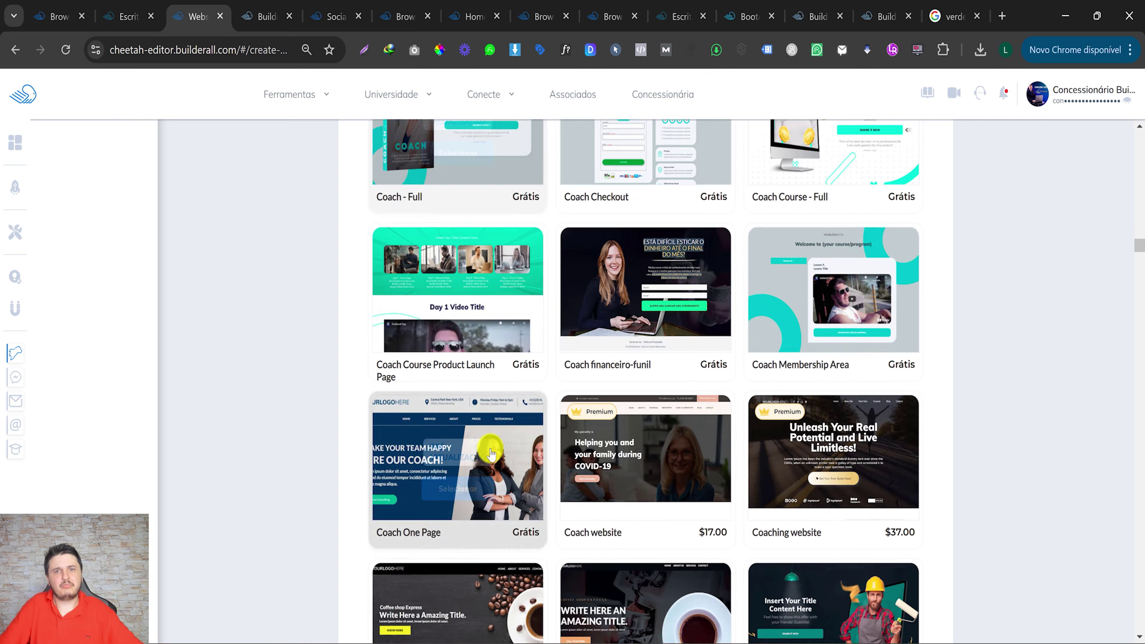
{"action": "scroll", "coordinate": [491, 453], "scroll_direction": "down", "scroll_amount": 10}
{"action": "scroll", "coordinate": [609, 306], "scroll_direction": "up", "scroll_amount": 10}
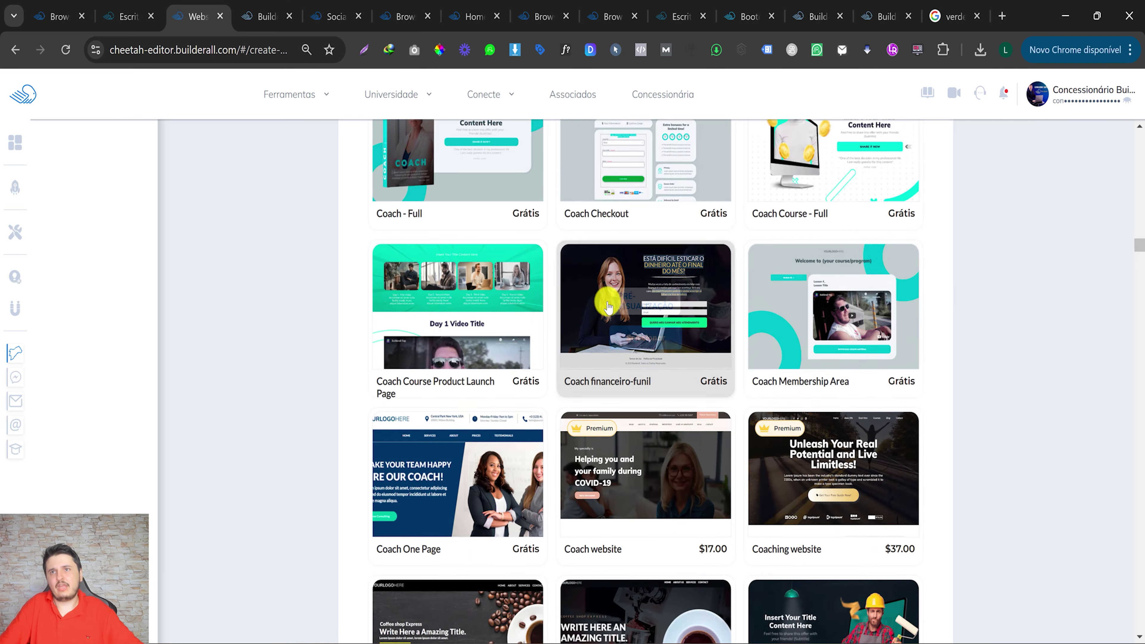
{"action": "scroll", "coordinate": [608, 307], "scroll_direction": "down", "scroll_amount": 3}
{"action": "mouse_move", "coordinate": [826, 362]}
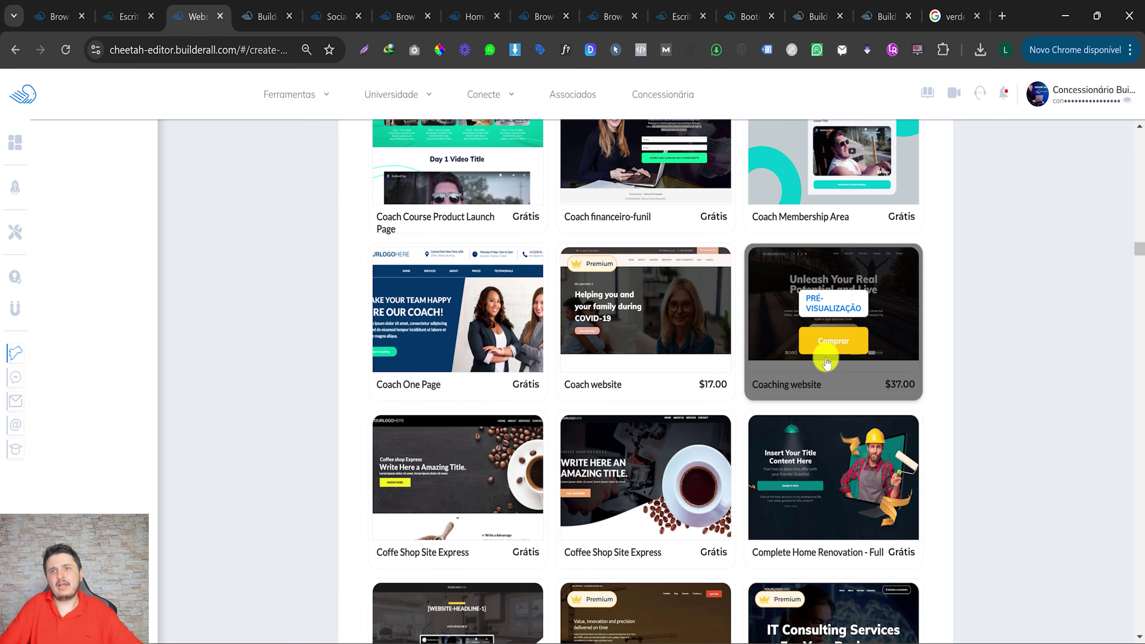
View and close the Ferramentas overview of tools by plan tier, then scroll back up.
{"action": "left_click", "coordinate": [312, 95]}
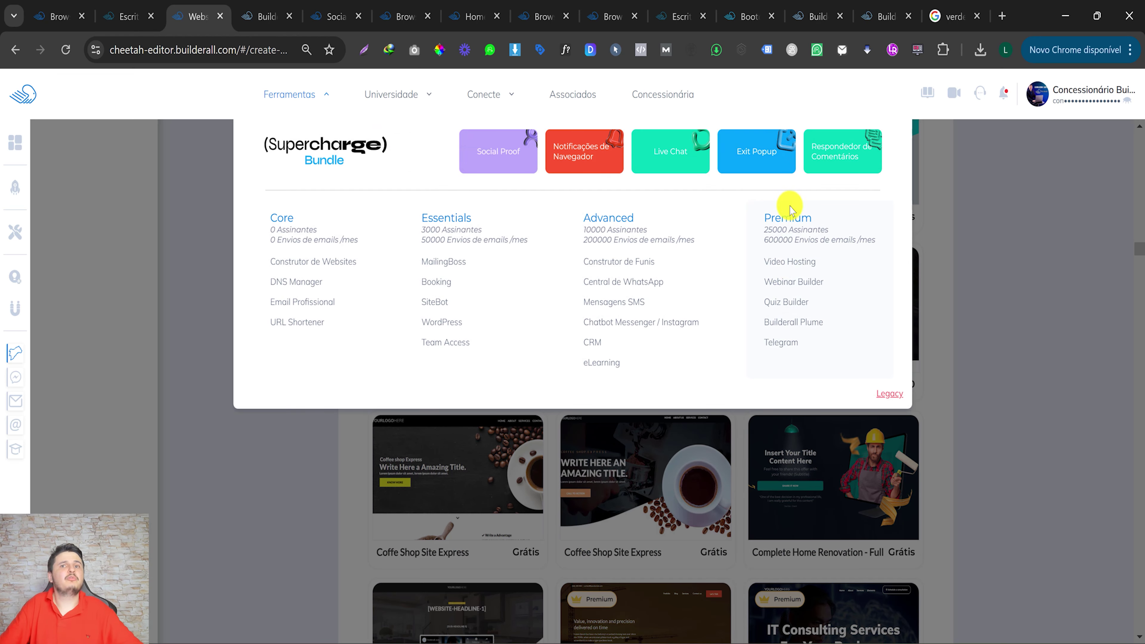
{"action": "left_click", "coordinate": [708, 438]}
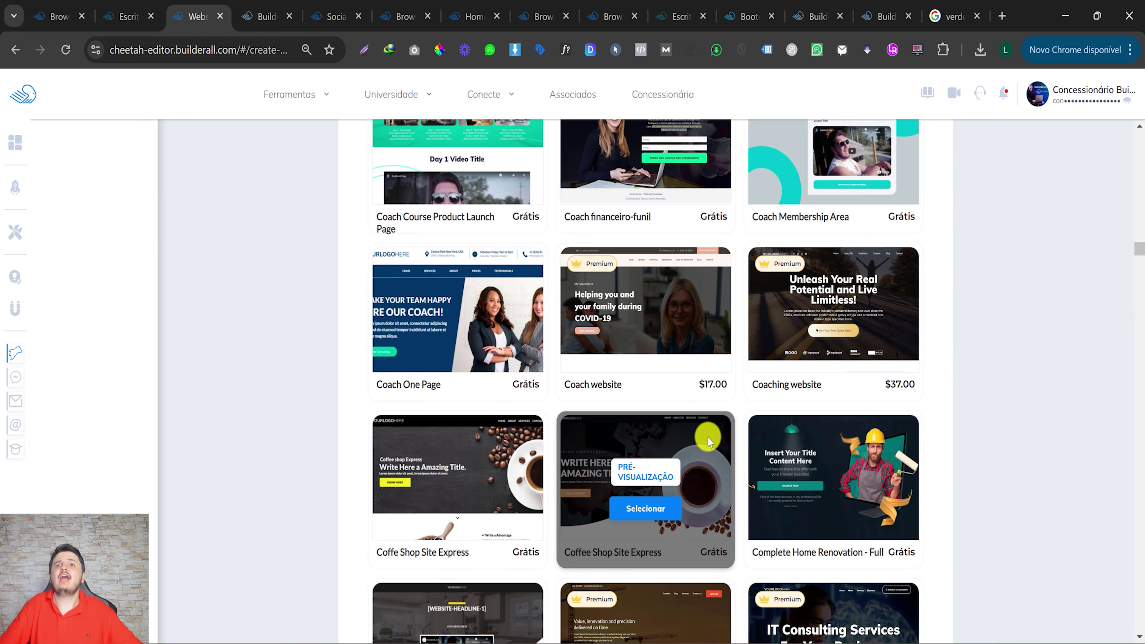
{"action": "scroll", "coordinate": [708, 438], "scroll_direction": "up", "scroll_amount": 2}
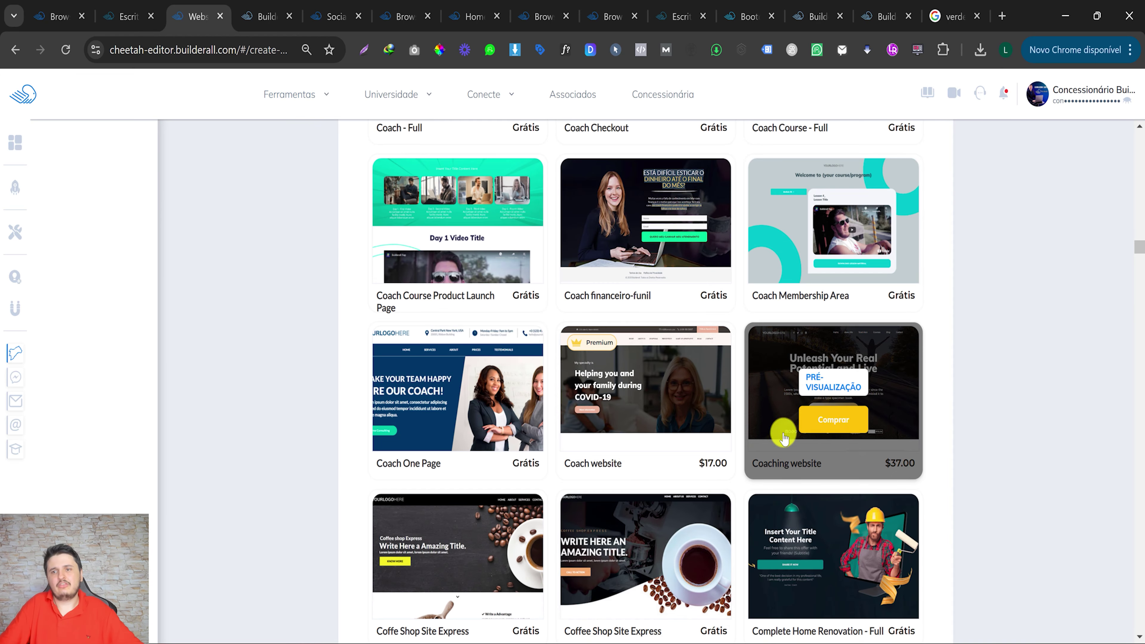
{"action": "scroll", "coordinate": [591, 392], "scroll_direction": "up", "scroll_amount": 5}
{"action": "scroll", "coordinate": [596, 398], "scroll_direction": "up", "scroll_amount": 20}
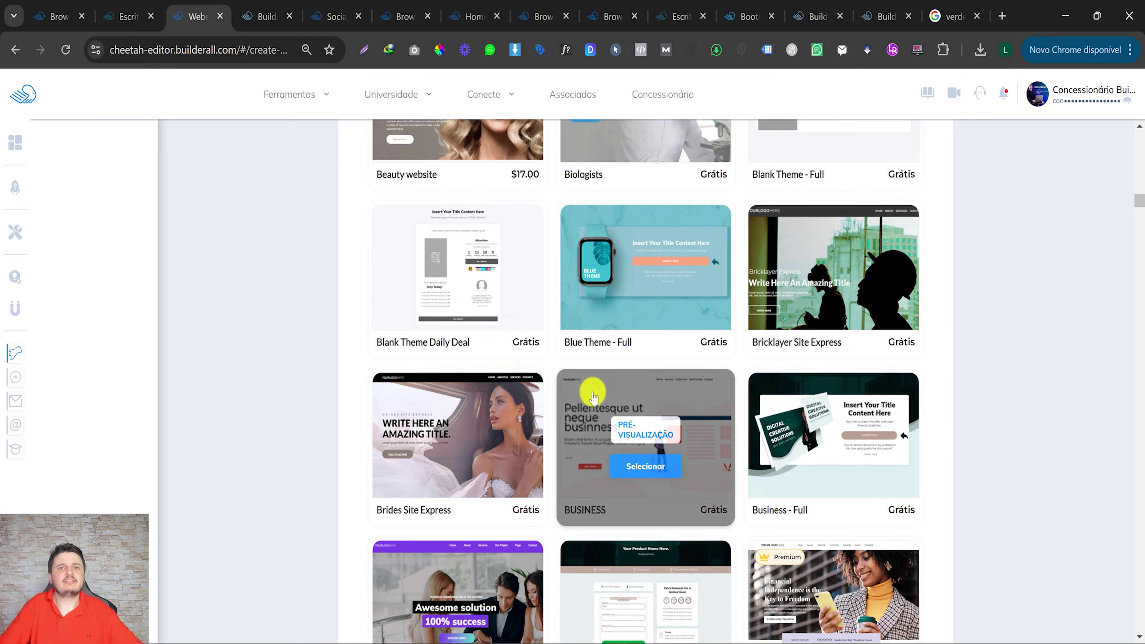
{"action": "scroll", "coordinate": [592, 397], "scroll_direction": "up", "scroll_amount": 10}
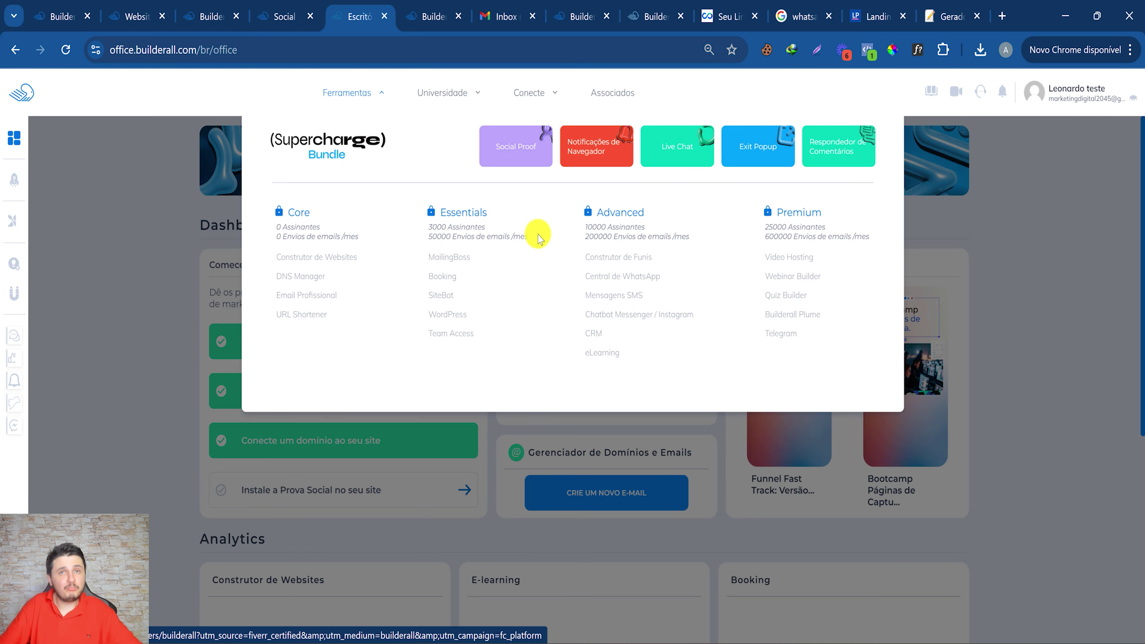
Choose Desbloquear Premium, then ASSINAR AGORA under Premium to reach the R$611.00 checkout.
{"action": "mouse_move", "coordinate": [793, 276]}
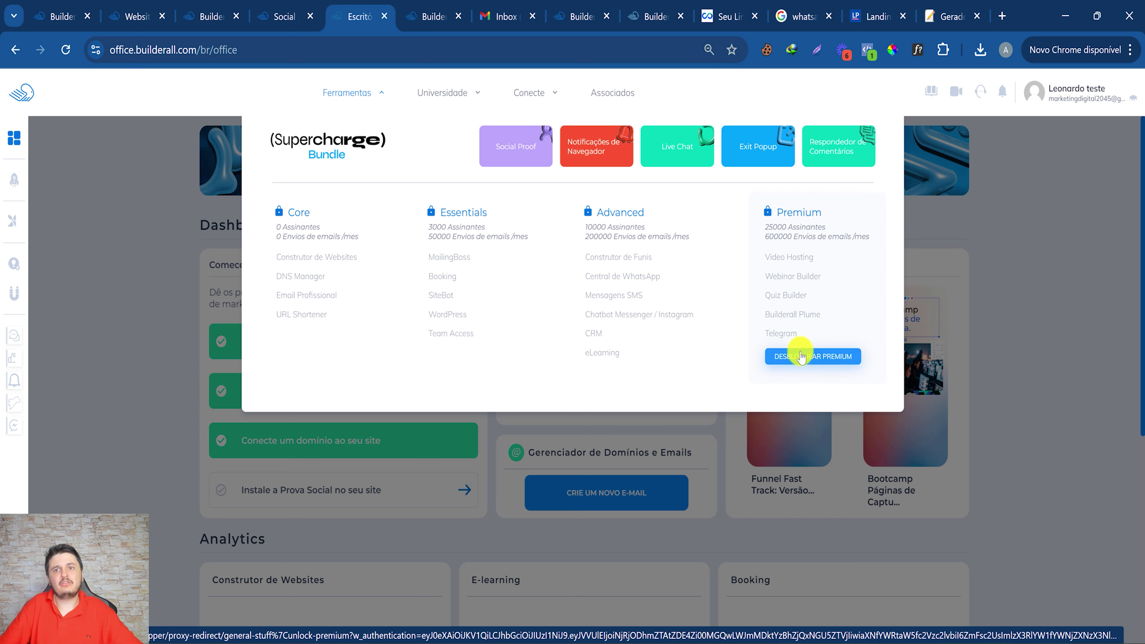
{"action": "left_click", "coordinate": [787, 357]}
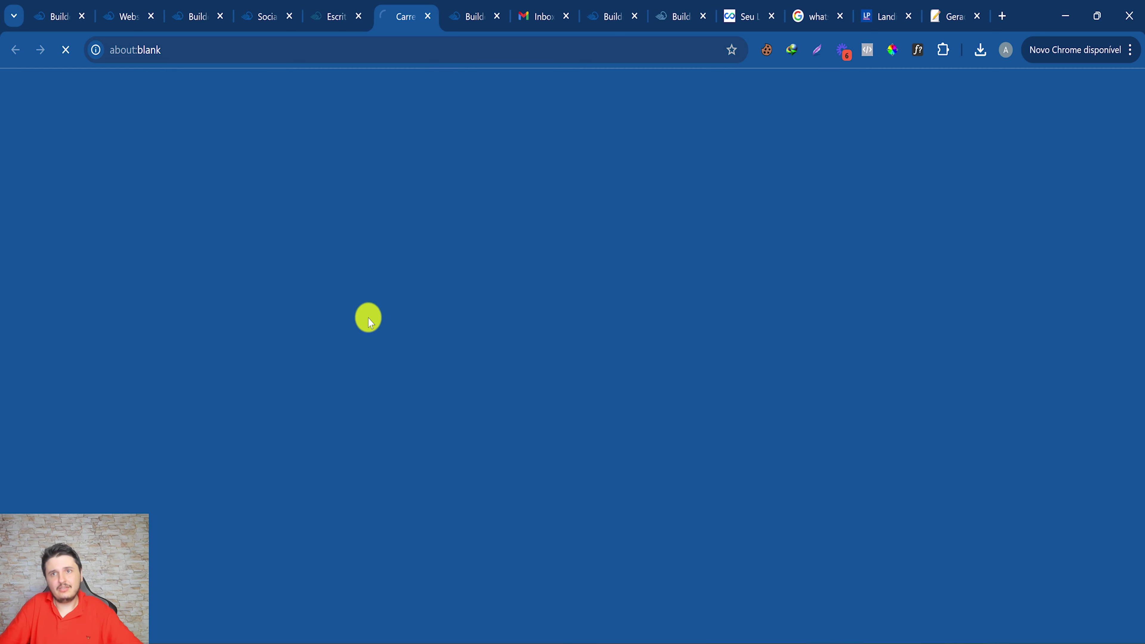
{"action": "scroll", "coordinate": [609, 440], "scroll_direction": "down", "scroll_amount": 4}
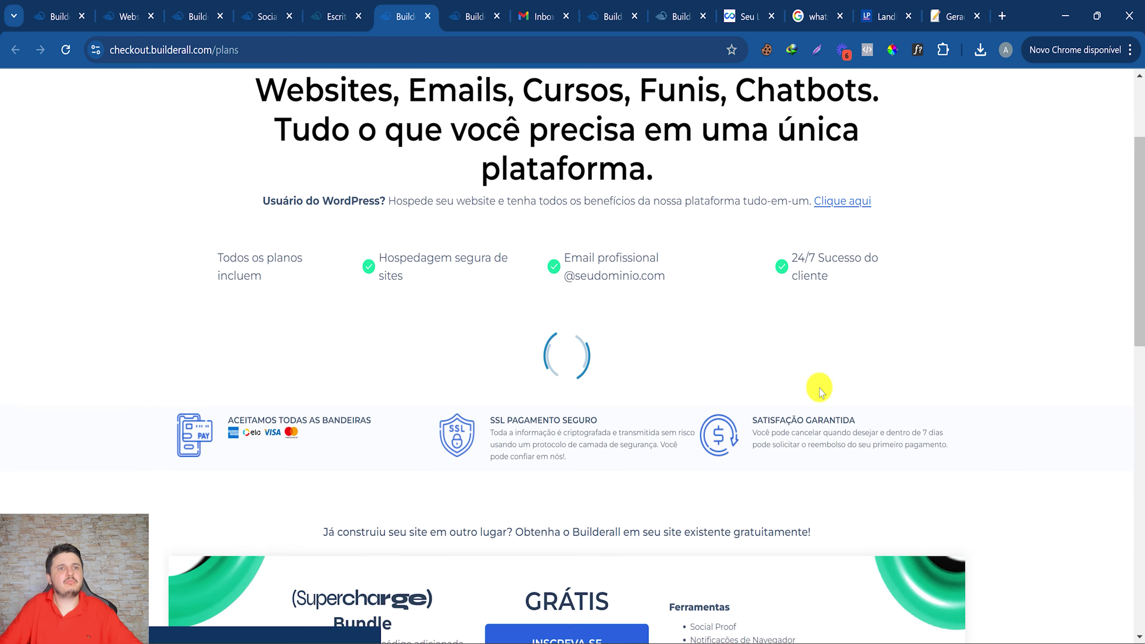
{"action": "left_click", "coordinate": [836, 500]}
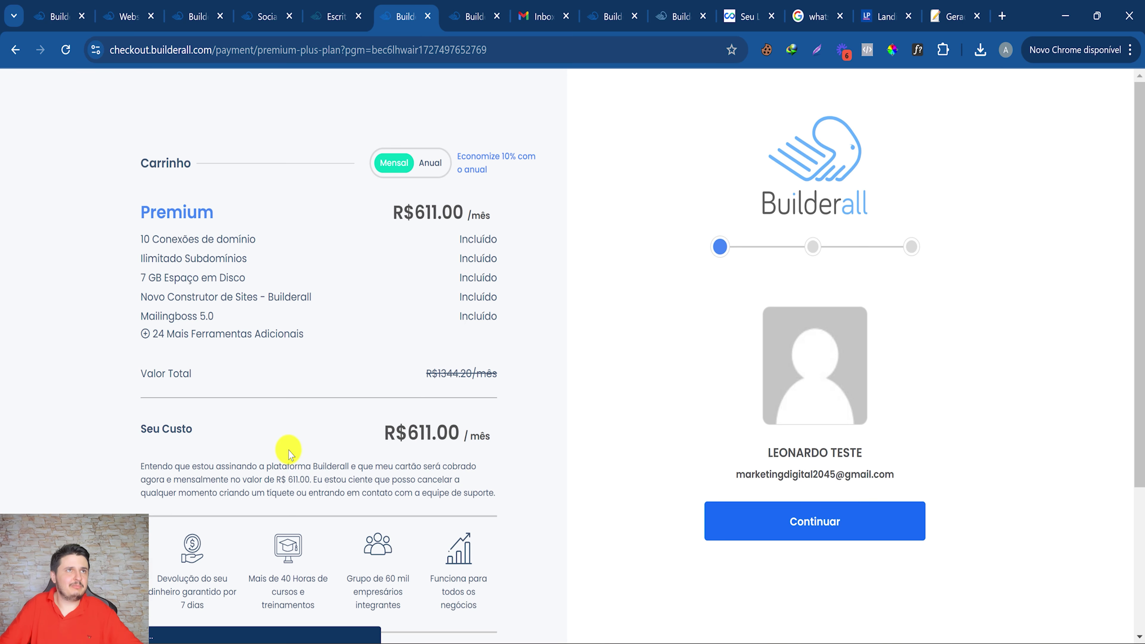
{"action": "scroll", "coordinate": [289, 453], "scroll_direction": "down", "scroll_amount": 4}
Apply discount code SUPERPREMIUM and confirm the new R$346.44 monthly price.
{"action": "left_click", "coordinate": [233, 482]}
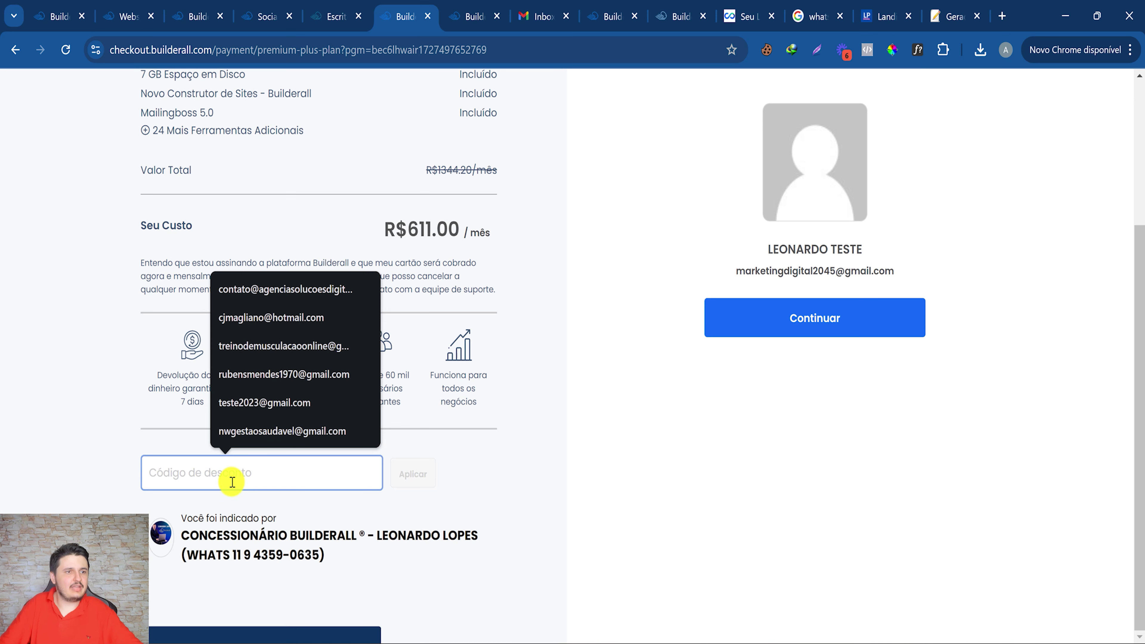
{"action": "type", "text": "SU"}
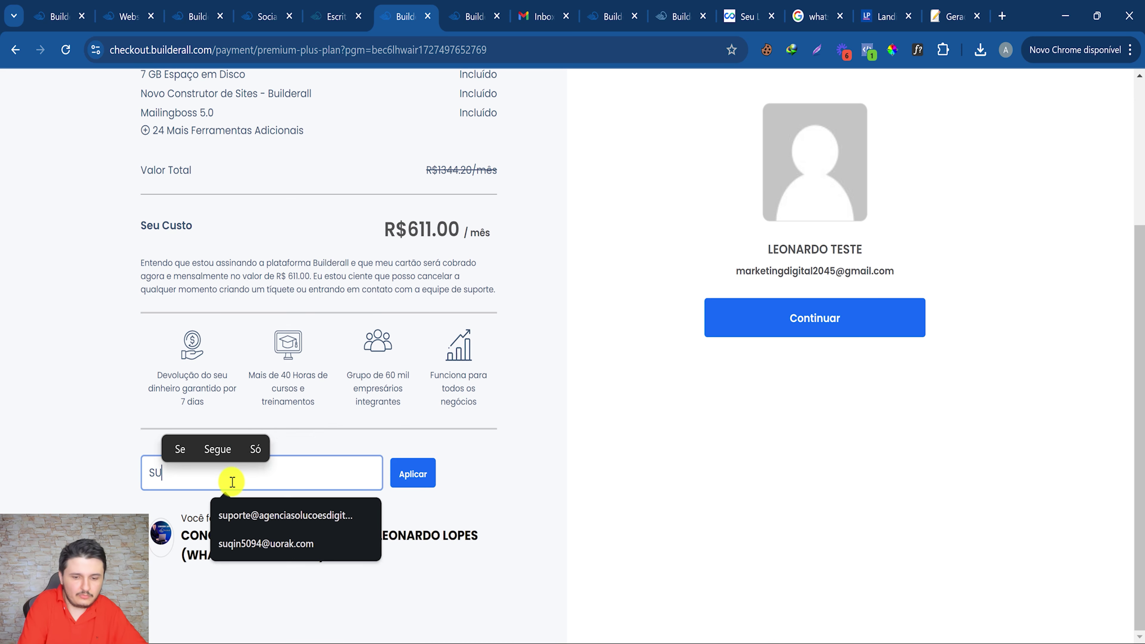
{"action": "type", "text": "PERPREMIUM"}
{"action": "left_click", "coordinate": [404, 471]}
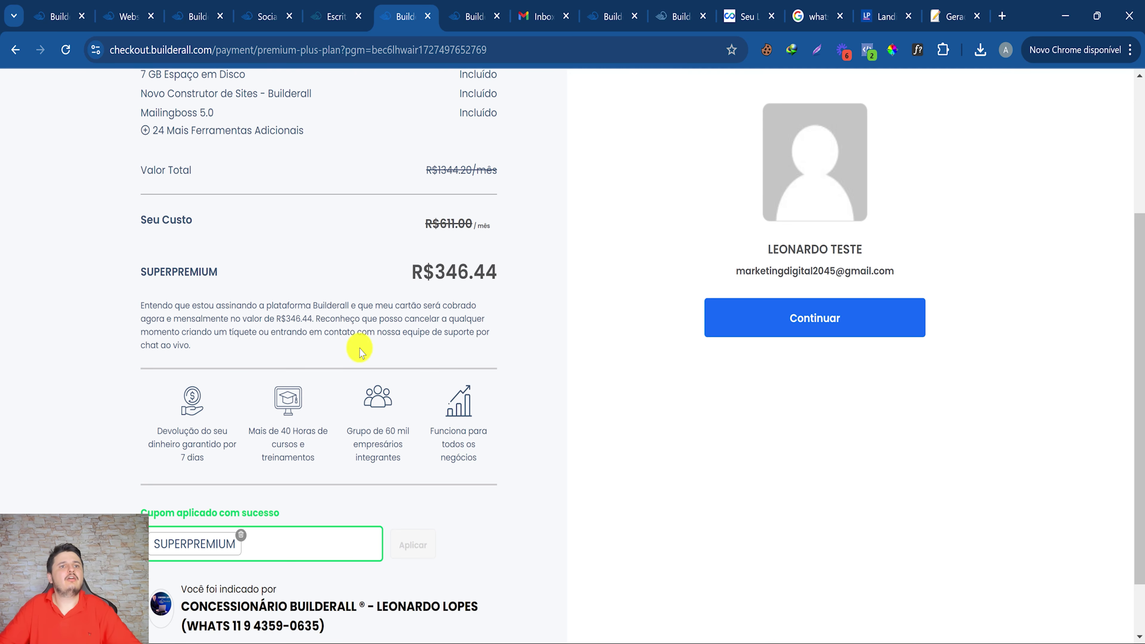
{"action": "left_click_drag", "start_coordinate": [423, 277], "coordinate": [483, 276]}
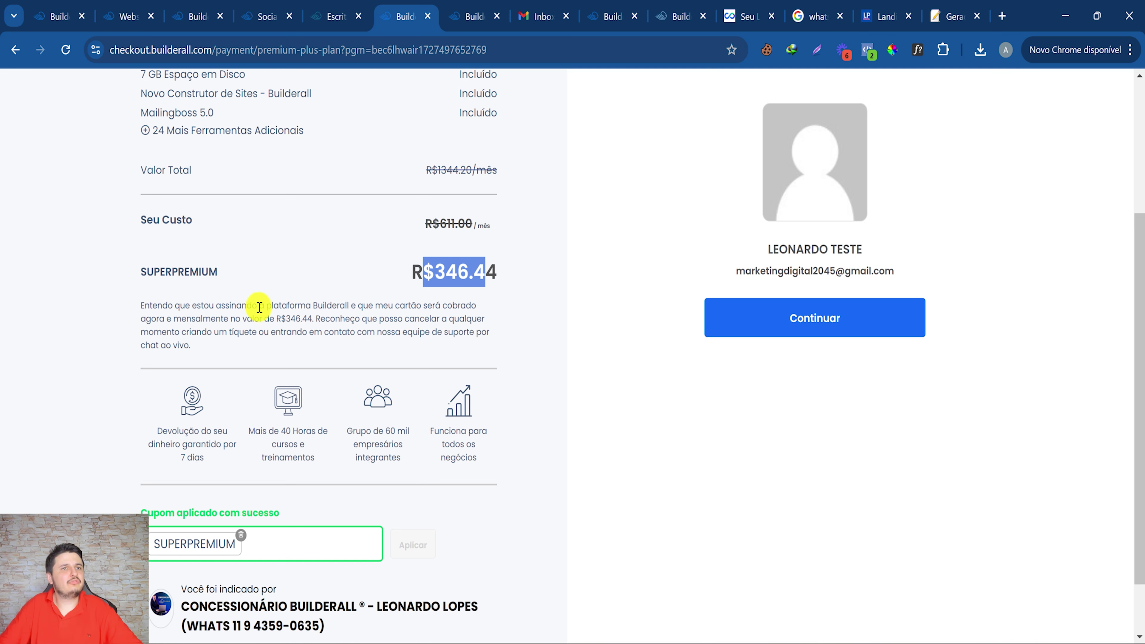
{"action": "left_click_drag", "start_coordinate": [259, 308], "coordinate": [526, 272]}
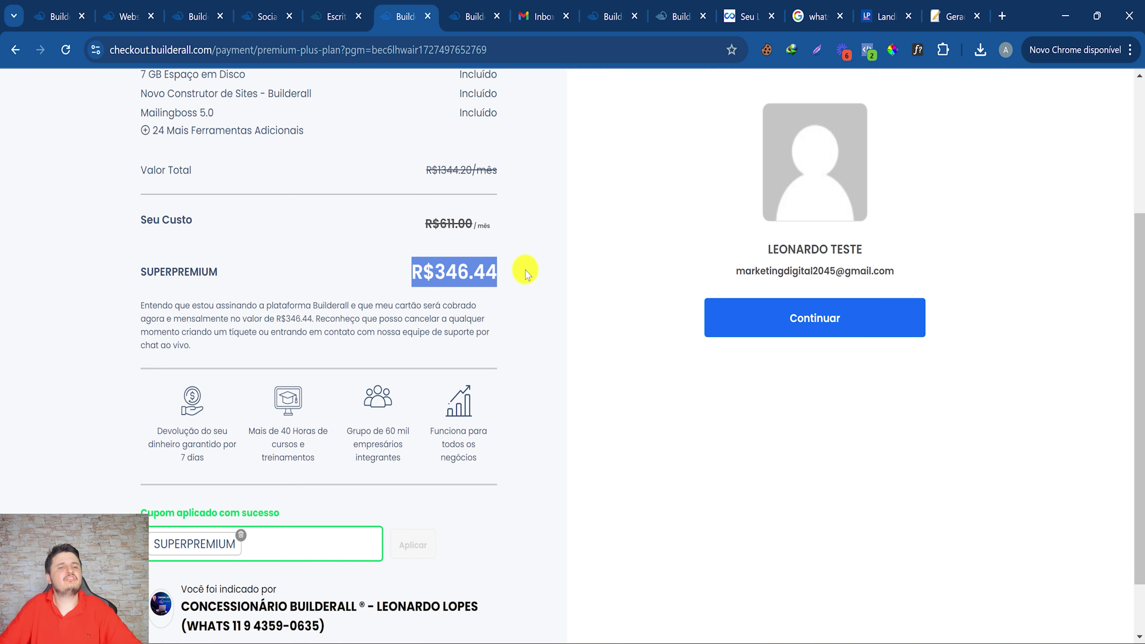
{"action": "left_click", "coordinate": [450, 274]}
{"action": "scroll", "coordinate": [455, 276], "scroll_direction": "up", "scroll_amount": 5}
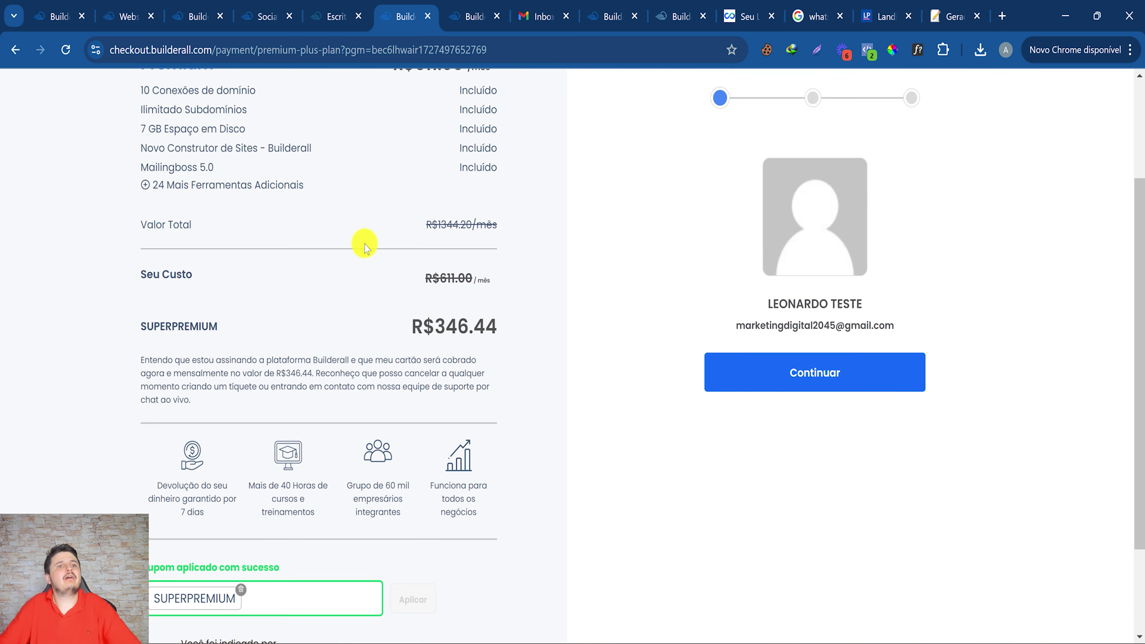
Expand '+ 24 Mais Ferramentas Adicionais' and review the included tools and R$346.44 price.
{"action": "left_click", "coordinate": [198, 331]}
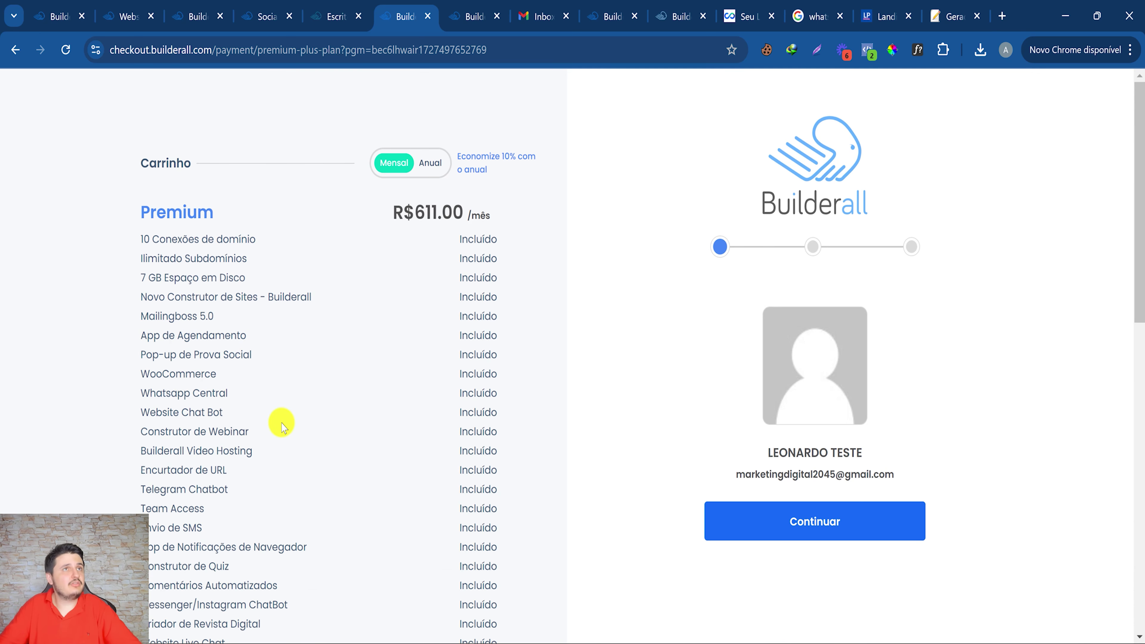
{"action": "scroll", "coordinate": [281, 424], "scroll_direction": "down", "scroll_amount": 18}
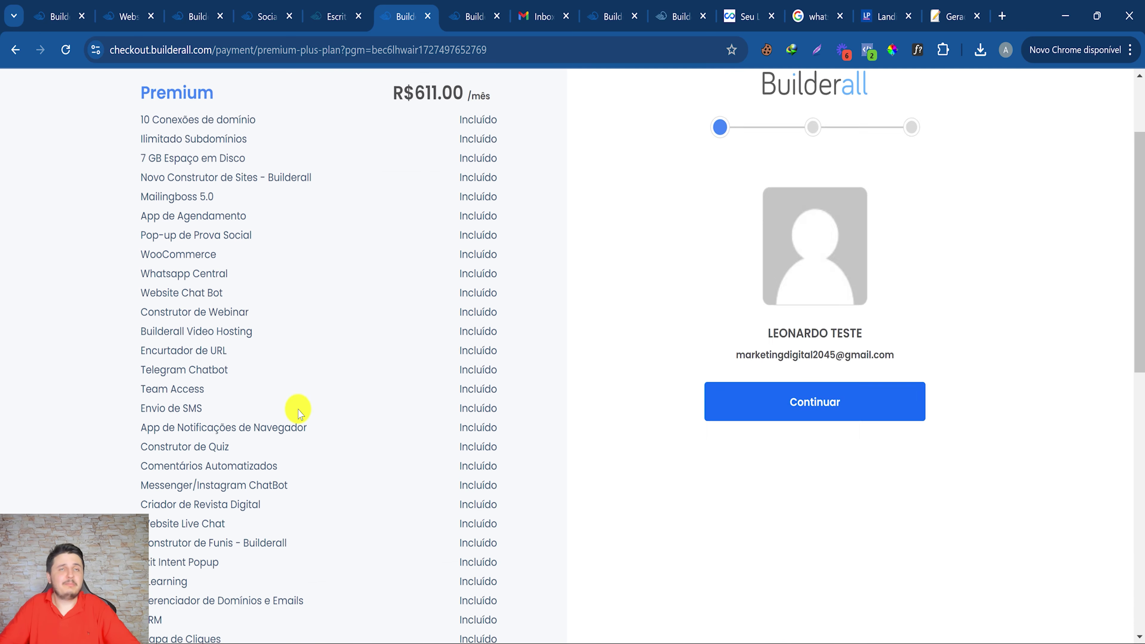
{"action": "scroll", "coordinate": [330, 427], "scroll_direction": "up", "scroll_amount": 13}
{"action": "scroll", "coordinate": [331, 426], "scroll_direction": "up", "scroll_amount": 4}
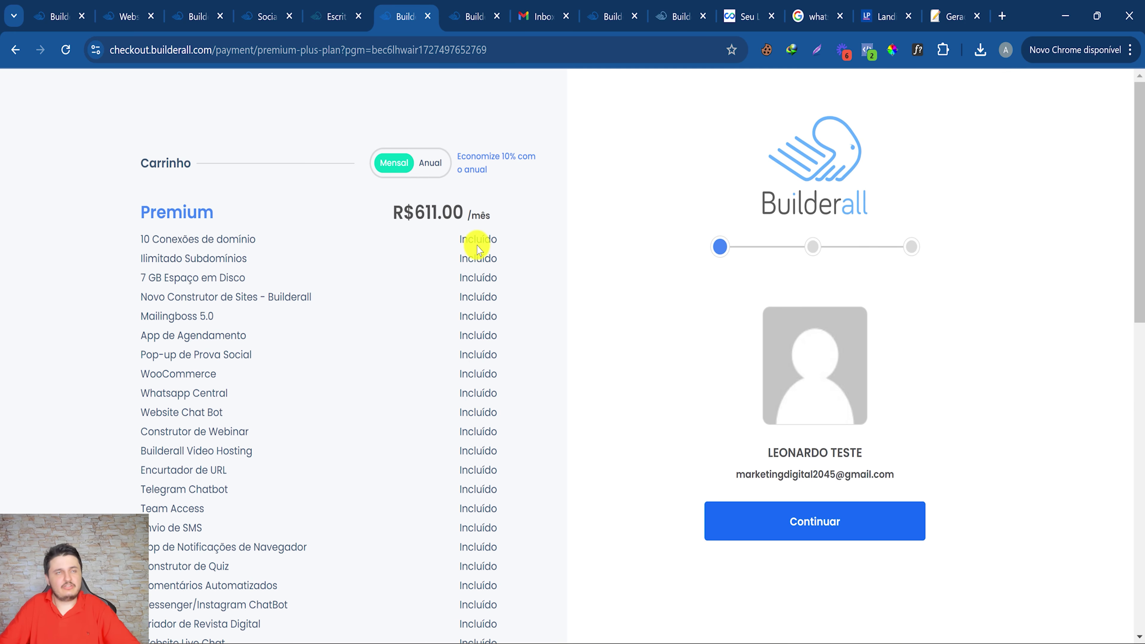
{"action": "scroll", "coordinate": [264, 404], "scroll_direction": "down", "scroll_amount": 9}
{"action": "scroll", "coordinate": [519, 584], "scroll_direction": "down", "scroll_amount": 1}
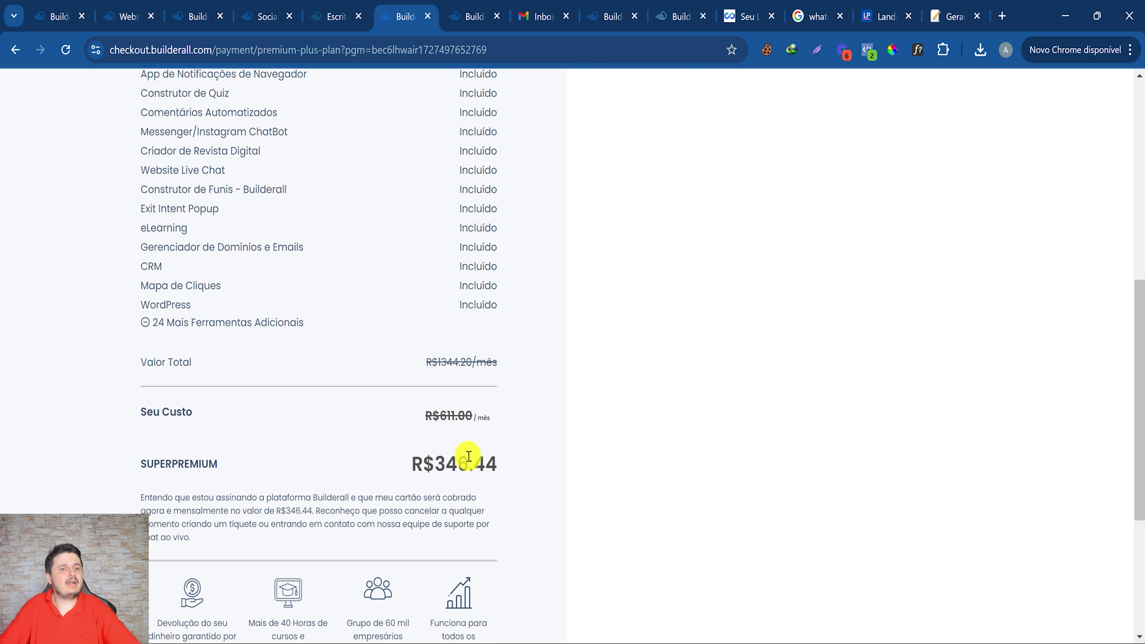
{"action": "double_click", "coordinate": [461, 463]}
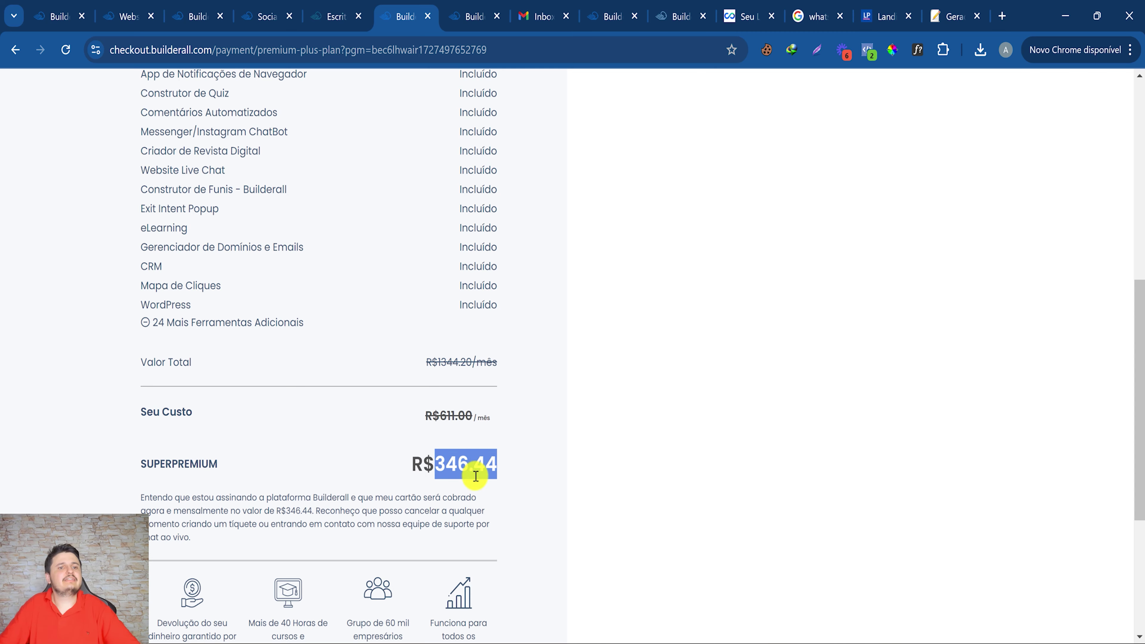
{"action": "scroll", "coordinate": [251, 409], "scroll_direction": "down", "scroll_amount": 5}
{"action": "scroll", "coordinate": [307, 358], "scroll_direction": "up", "scroll_amount": 14}
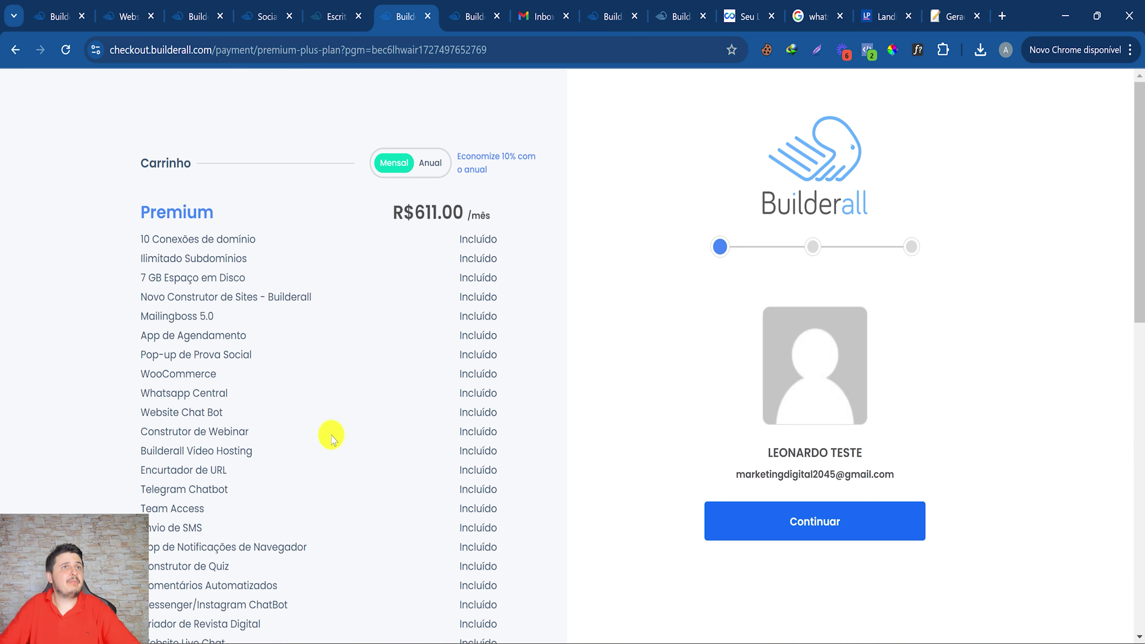
{"action": "scroll", "coordinate": [316, 451], "scroll_direction": "down", "scroll_amount": 6}
{"action": "scroll", "coordinate": [194, 564], "scroll_direction": "down", "scroll_amount": 3}
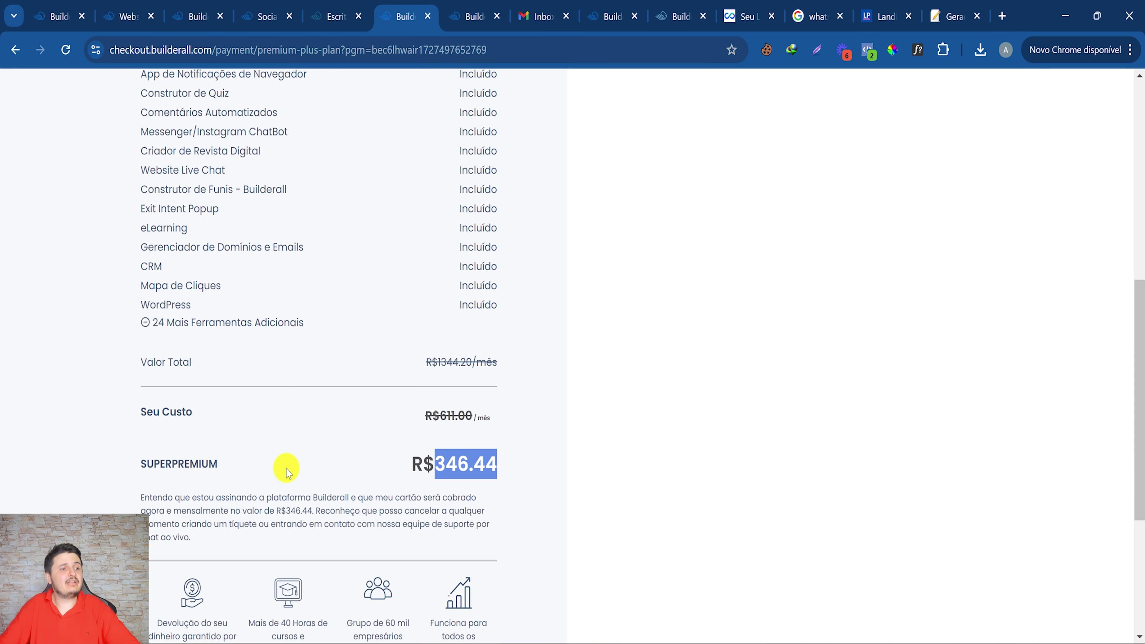
{"action": "scroll", "coordinate": [411, 250], "scroll_direction": "up", "scroll_amount": 10}
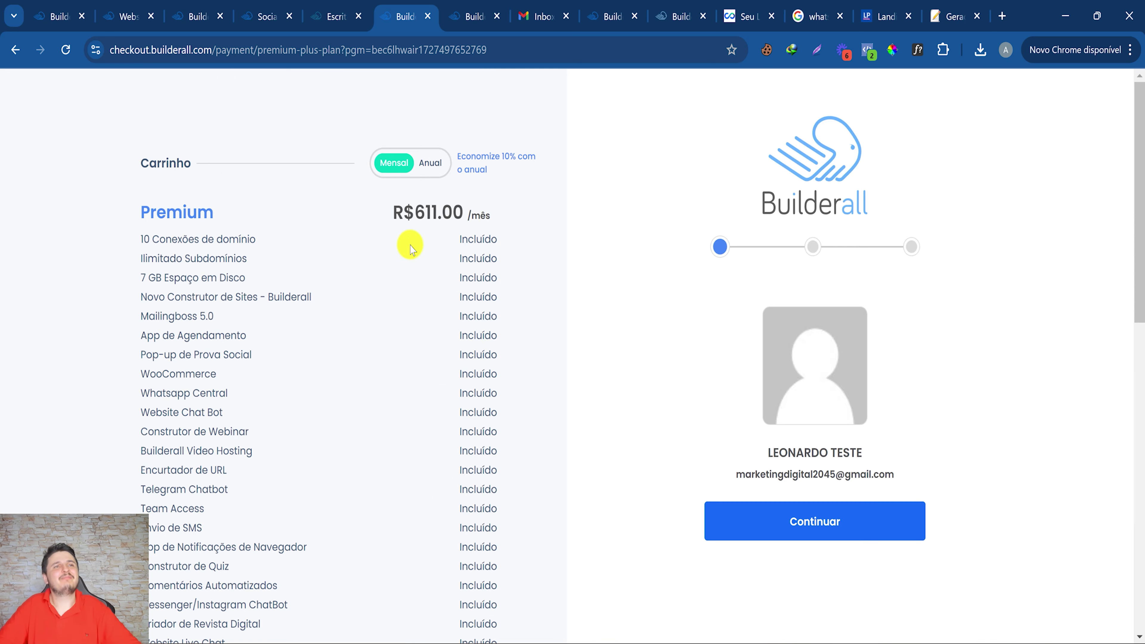
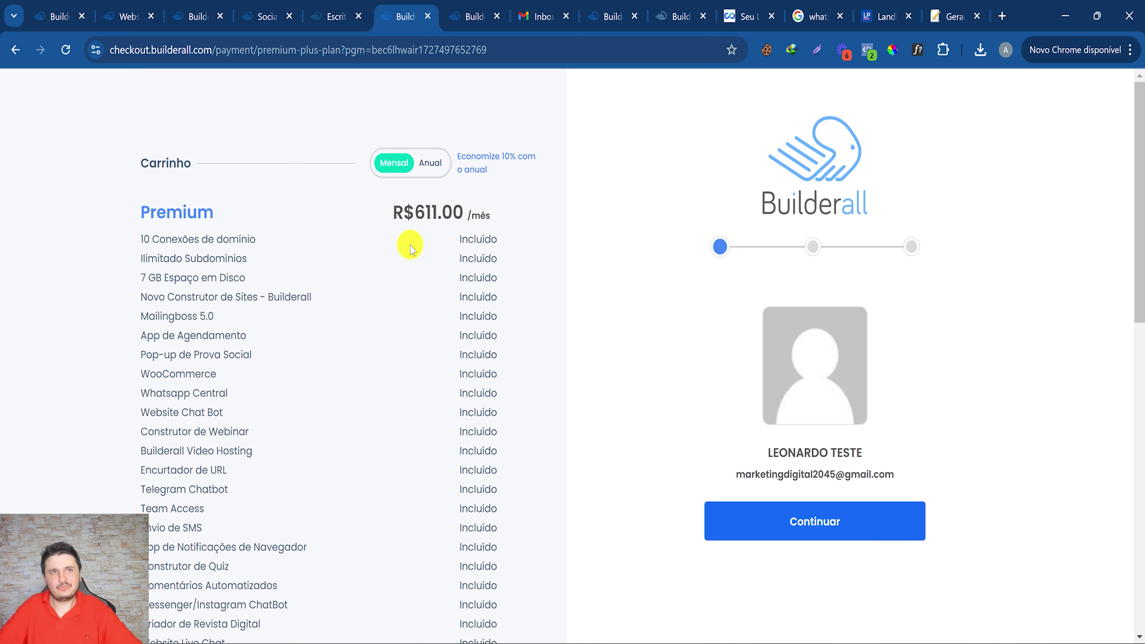
Switch back to the Builderall office tab to reach the Website Builder site dashboard.
{"action": "left_click", "coordinate": [327, 6]}
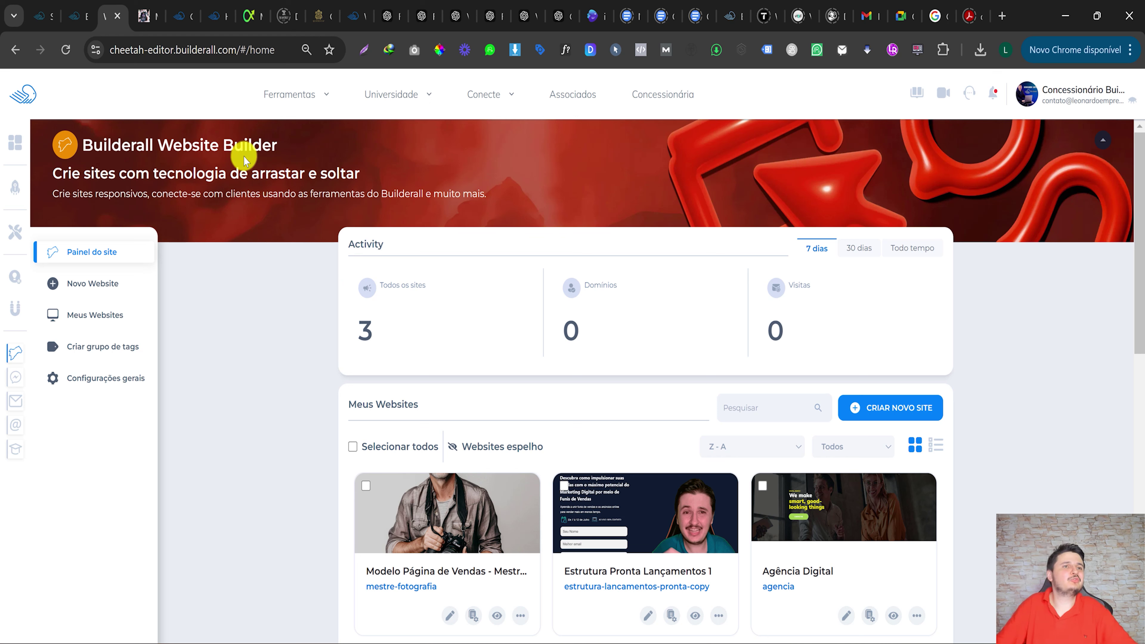
Open the actions menu of the 'Modelo Página de Vendas' photography site card.
{"action": "scroll", "coordinate": [485, 401], "scroll_direction": "down", "scroll_amount": 6}
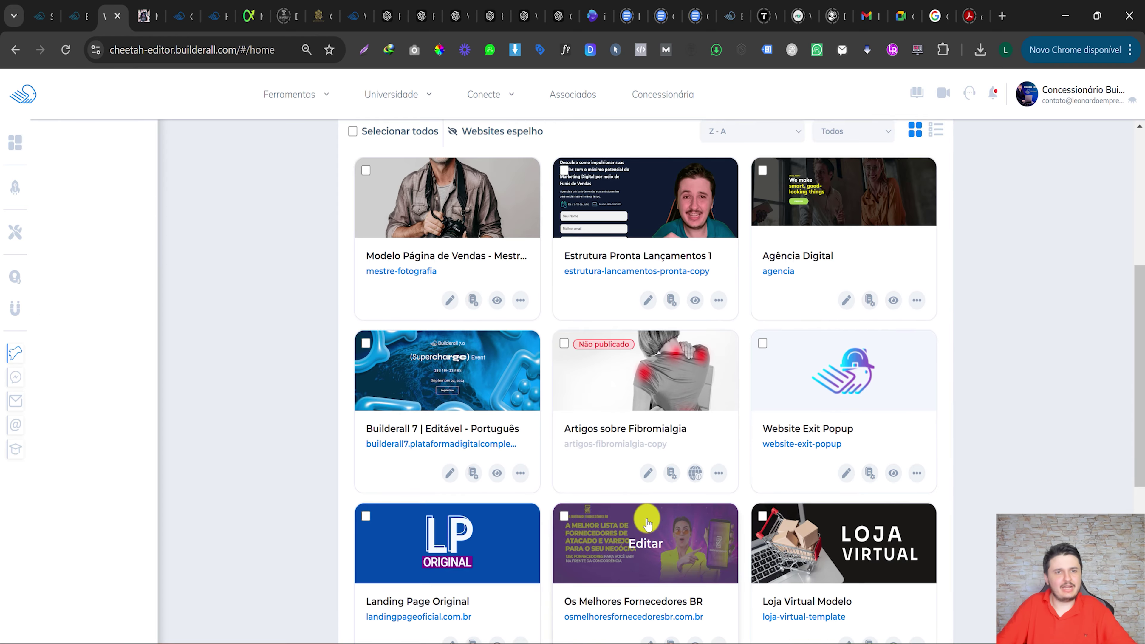
{"action": "scroll", "coordinate": [718, 371], "scroll_direction": "up", "scroll_amount": 6}
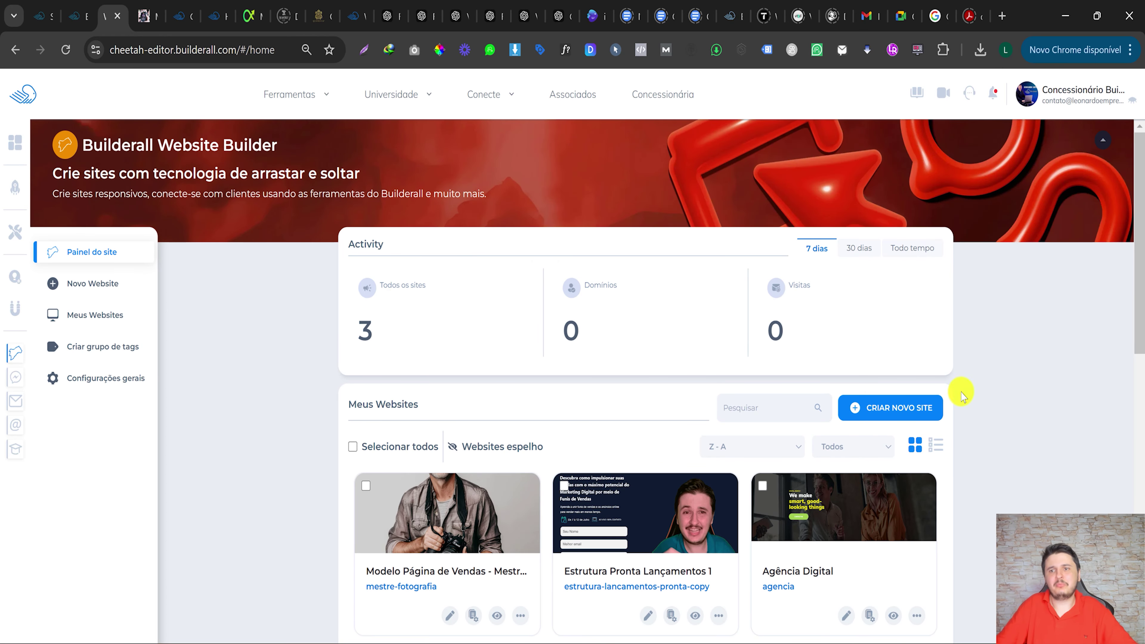
{"action": "scroll", "coordinate": [721, 379], "scroll_direction": "down", "scroll_amount": 3}
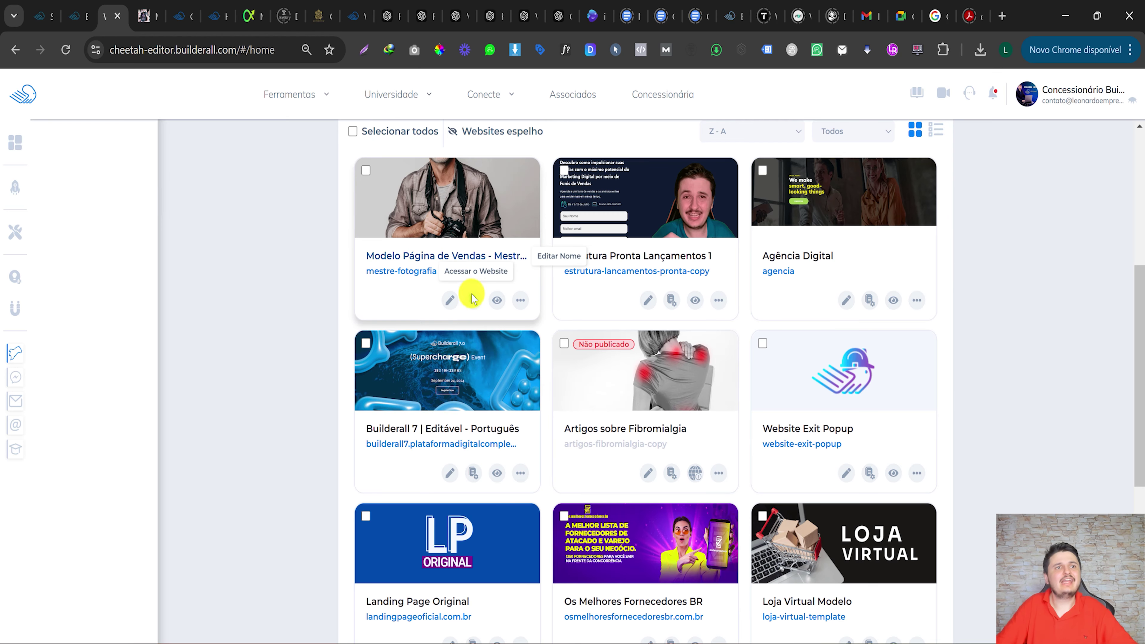
{"action": "left_click", "coordinate": [521, 458]}
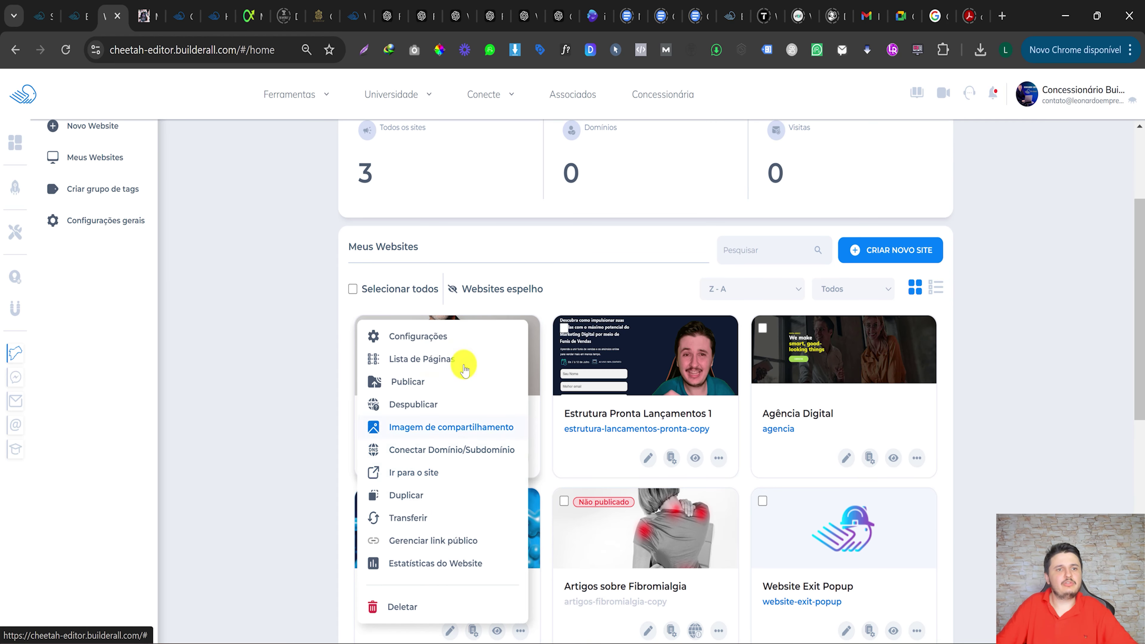
Review the photography site's page list, its Integrações, and the expanded Social Proof integration.
{"action": "left_click", "coordinate": [449, 363]}
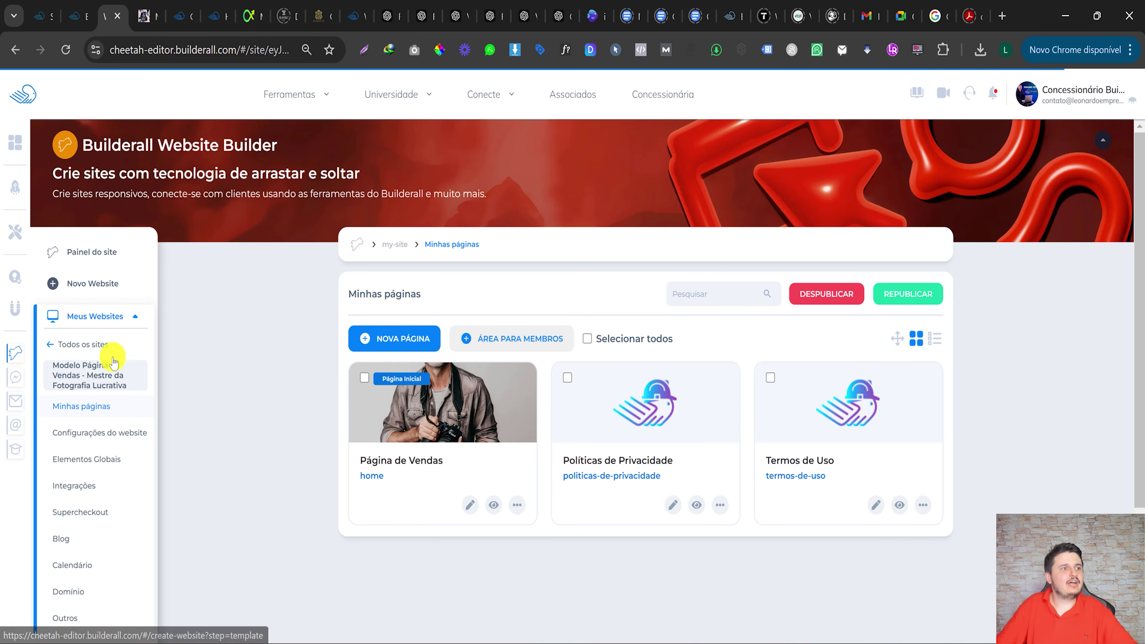
{"action": "scroll", "coordinate": [97, 525], "scroll_direction": "down", "scroll_amount": 3}
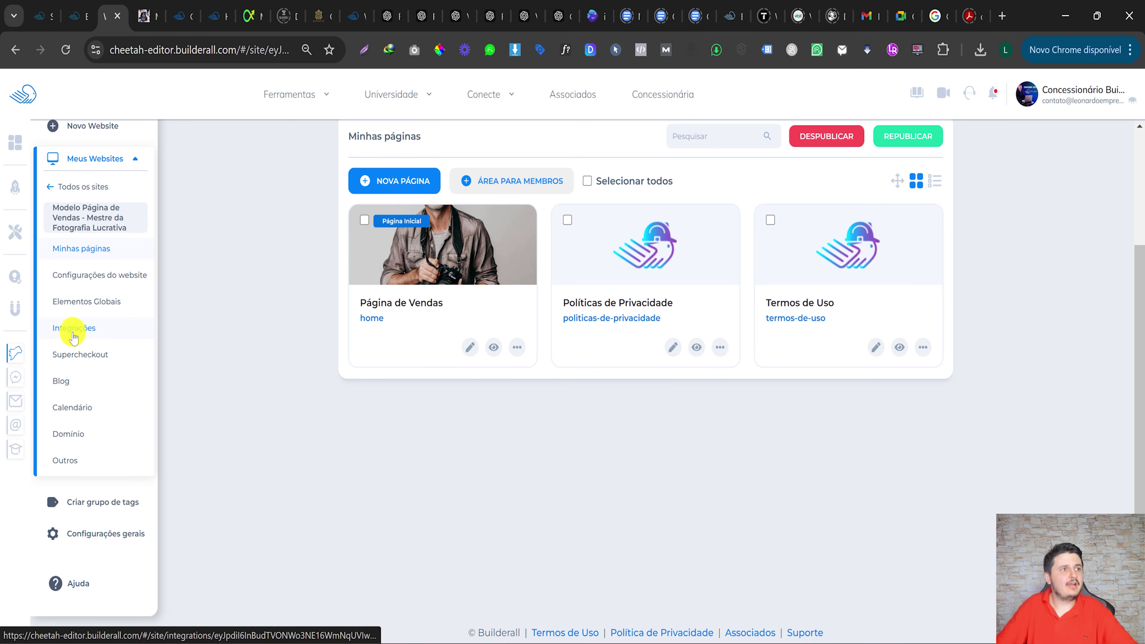
{"action": "left_click", "coordinate": [87, 333]}
{"action": "scroll", "coordinate": [406, 334], "scroll_direction": "up", "scroll_amount": 3}
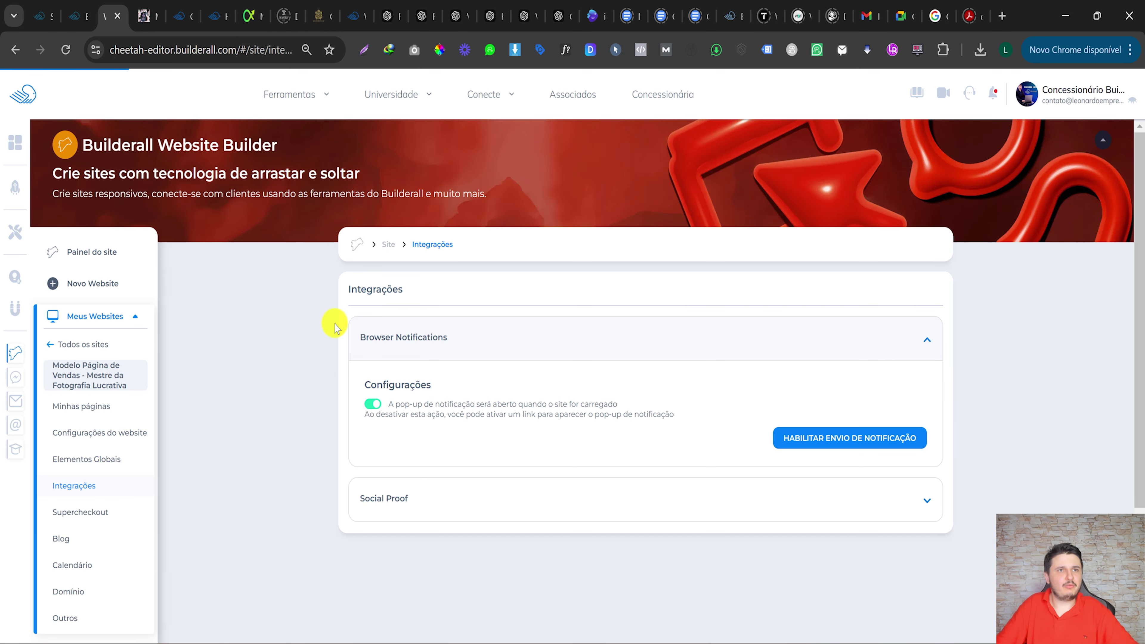
{"action": "left_click", "coordinate": [404, 495]}
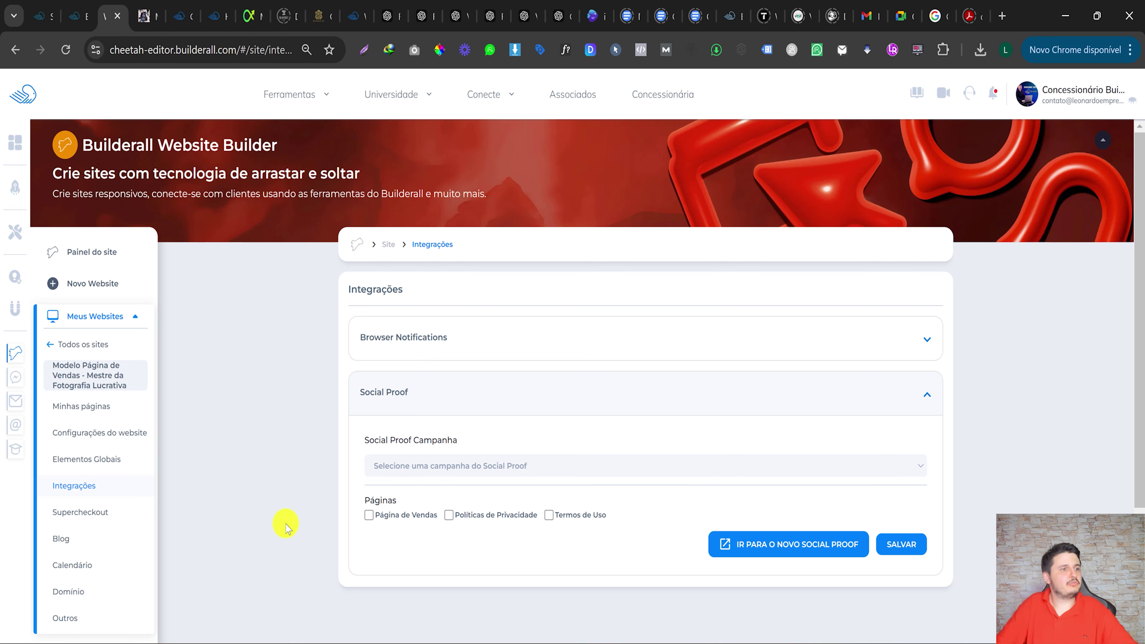
{"action": "scroll", "coordinate": [106, 528], "scroll_direction": "down", "scroll_amount": 2}
Open the site's general settings and expand Configurações de Script to review scripts and pixels.
{"action": "left_click", "coordinate": [103, 355]}
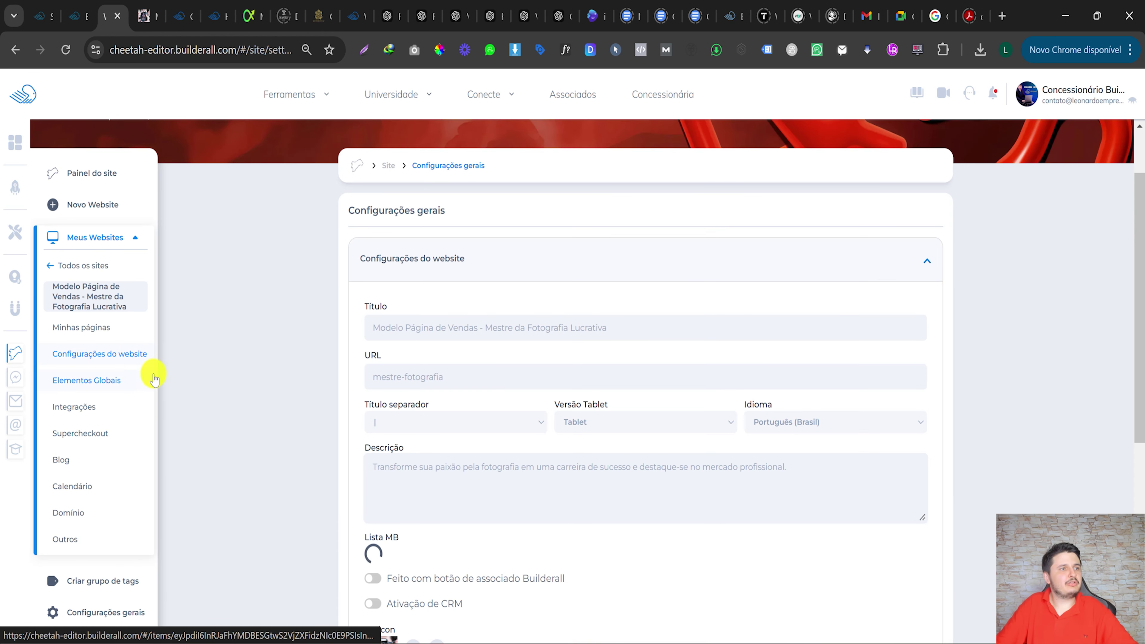
{"action": "scroll", "coordinate": [442, 462], "scroll_direction": "down", "scroll_amount": 10}
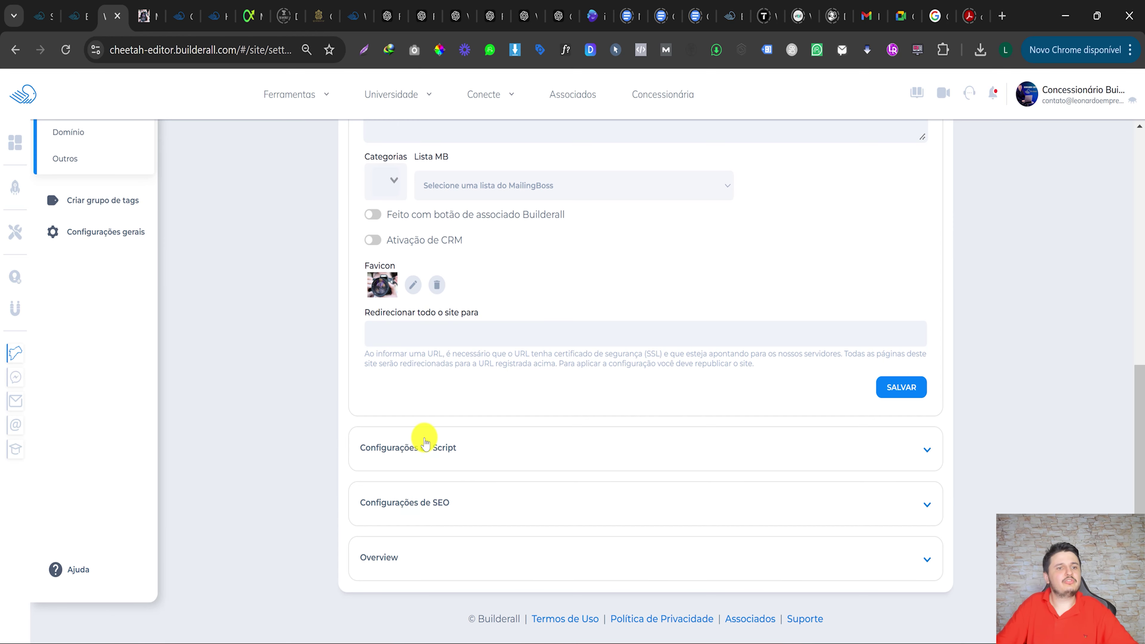
{"action": "left_click", "coordinate": [451, 441]}
{"action": "scroll", "coordinate": [485, 294], "scroll_direction": "up", "scroll_amount": 10}
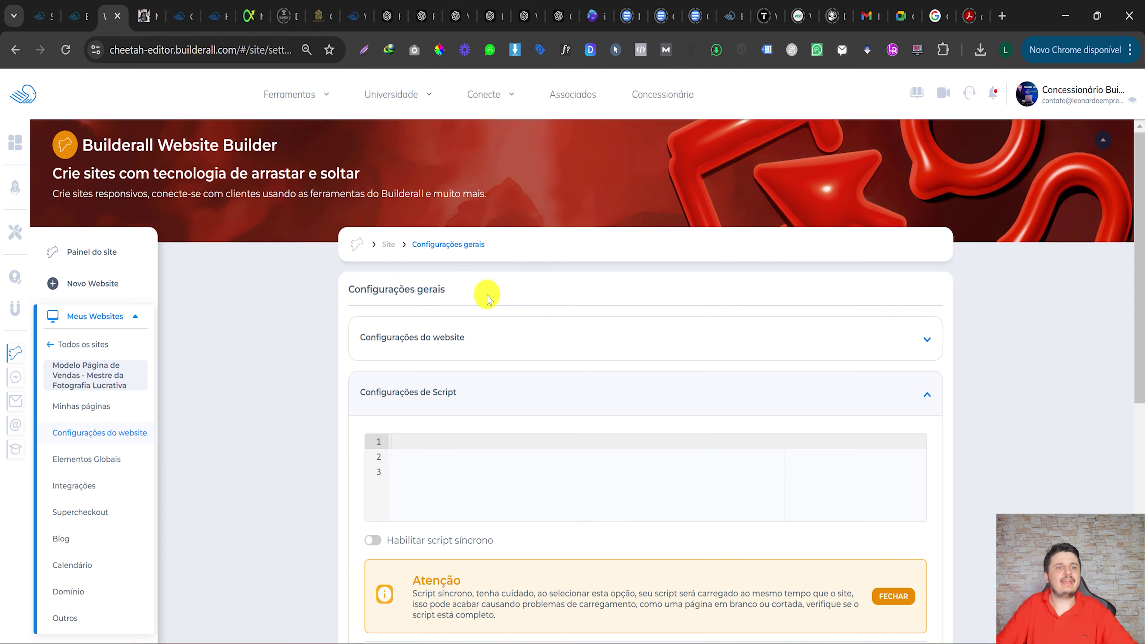
{"action": "scroll", "coordinate": [478, 352], "scroll_direction": "down", "scroll_amount": 4}
{"action": "scroll", "coordinate": [481, 366], "scroll_direction": "down", "scroll_amount": 5}
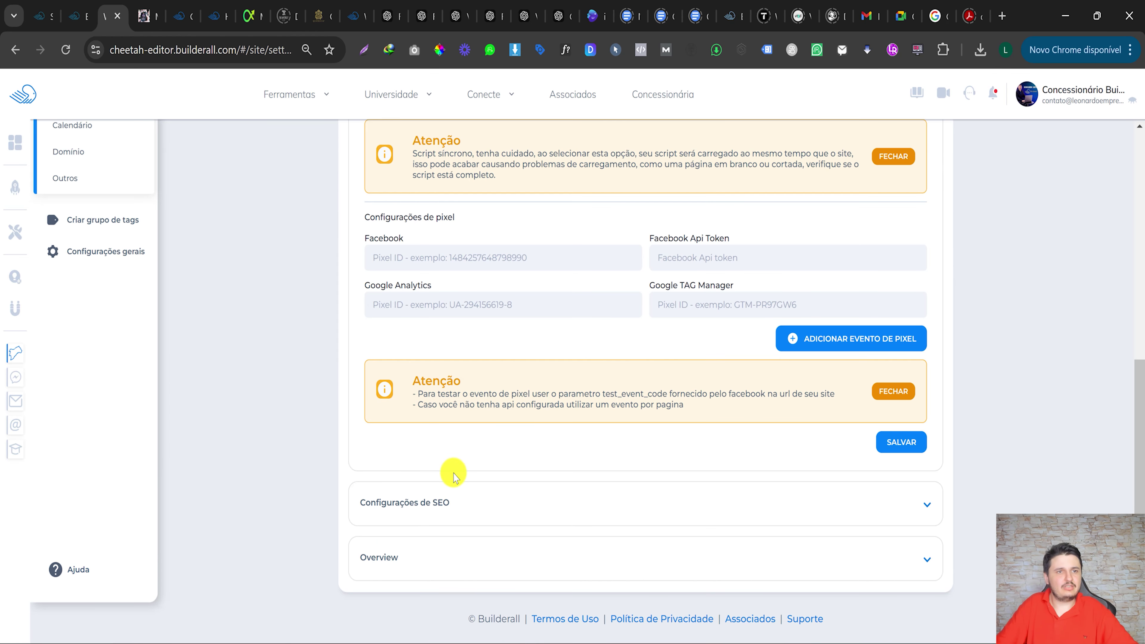
Review the site's SEO settings and the Overview access statistics.
{"action": "left_click", "coordinate": [441, 496]}
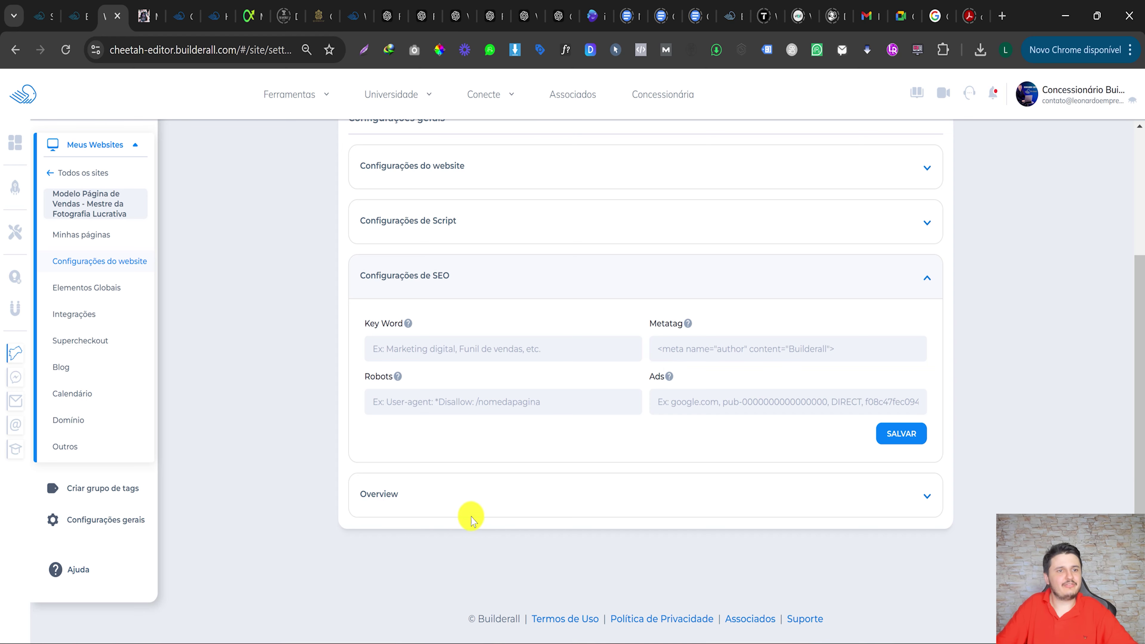
{"action": "left_click", "coordinate": [463, 496]}
{"action": "scroll", "coordinate": [492, 501], "scroll_direction": "down", "scroll_amount": 6}
{"action": "scroll", "coordinate": [631, 302], "scroll_direction": "up", "scroll_amount": 7}
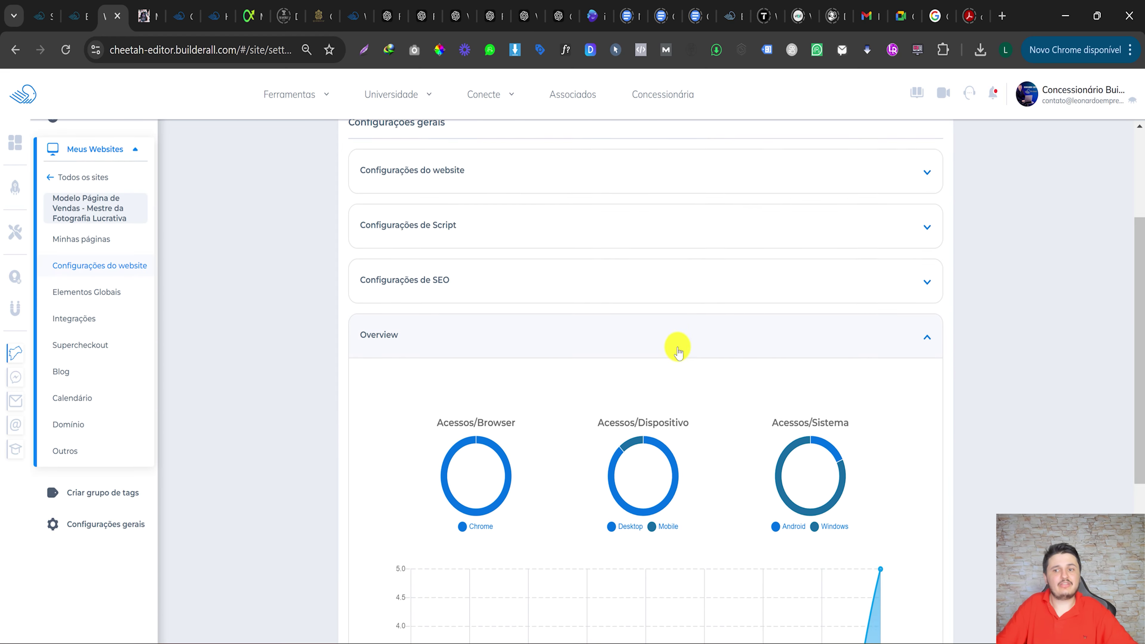
{"action": "scroll", "coordinate": [703, 406], "scroll_direction": "down", "scroll_amount": 2}
{"action": "scroll", "coordinate": [749, 460], "scroll_direction": "down", "scroll_amount": 3}
{"action": "scroll", "coordinate": [451, 316], "scroll_direction": "up", "scroll_amount": 10}
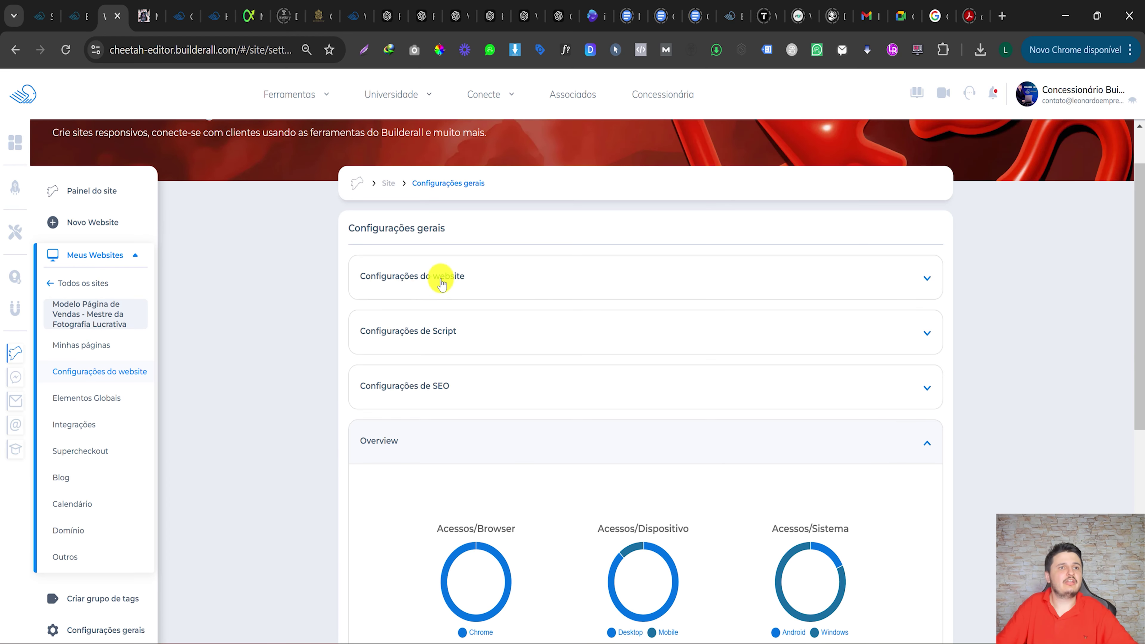
Reopen the basic Configurações do website form, then return to Todos os sites.
{"action": "left_click", "coordinate": [439, 280]}
{"action": "left_click_drag", "start_coordinate": [381, 346], "coordinate": [685, 341]}
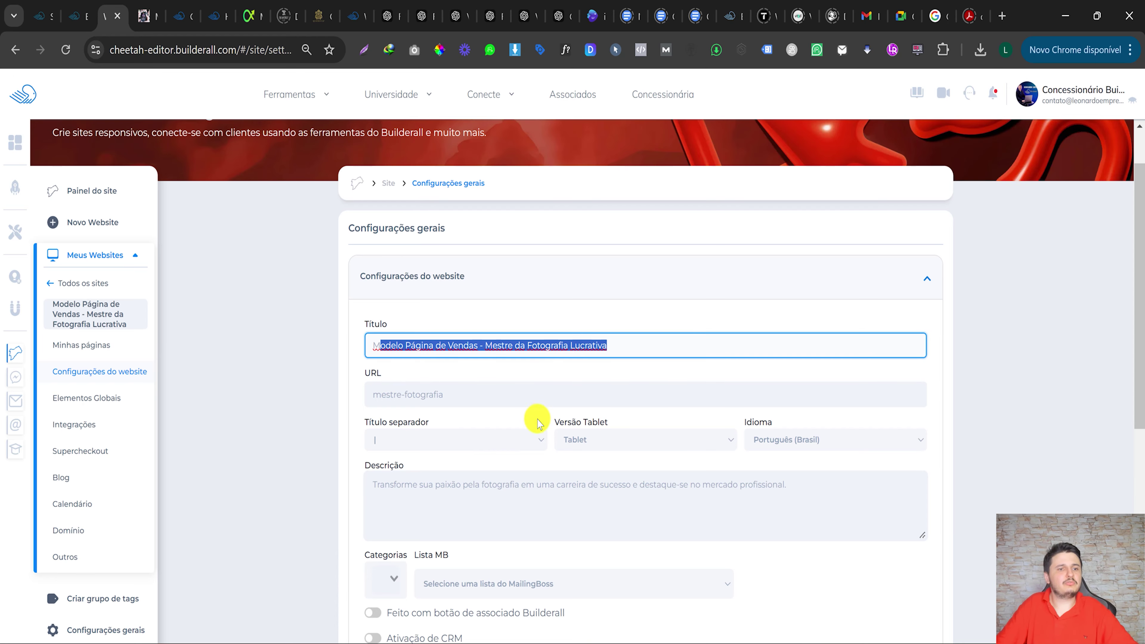
{"action": "scroll", "coordinate": [466, 595], "scroll_direction": "down", "scroll_amount": 2}
{"action": "scroll", "coordinate": [464, 595], "scroll_direction": "down", "scroll_amount": 5}
{"action": "scroll", "coordinate": [483, 499], "scroll_direction": "up", "scroll_amount": 10}
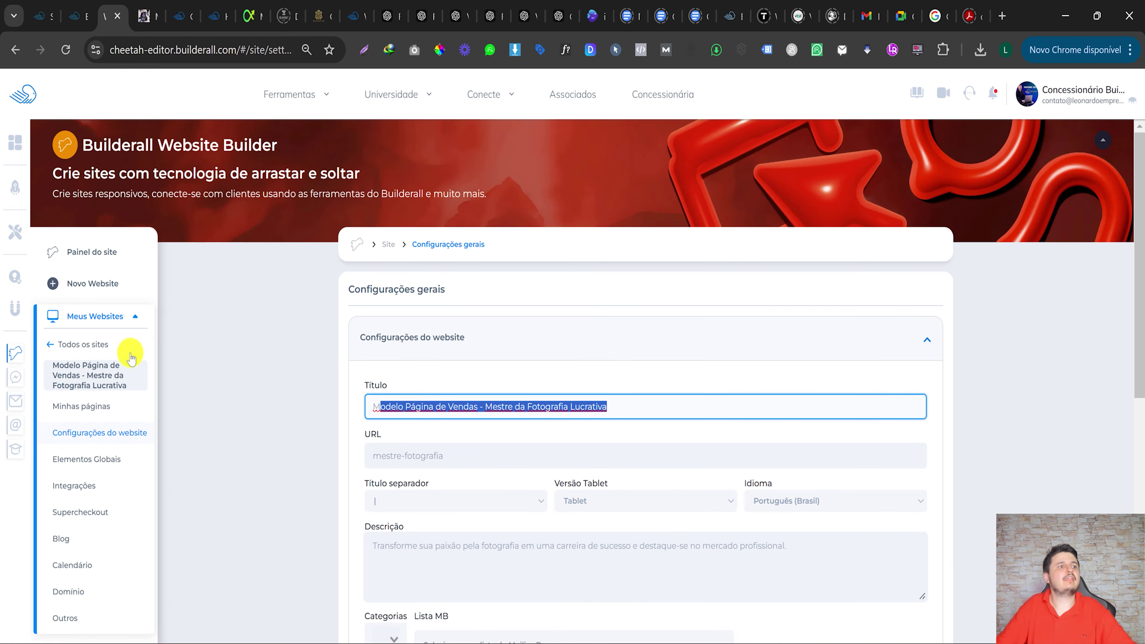
{"action": "left_click", "coordinate": [120, 346]}
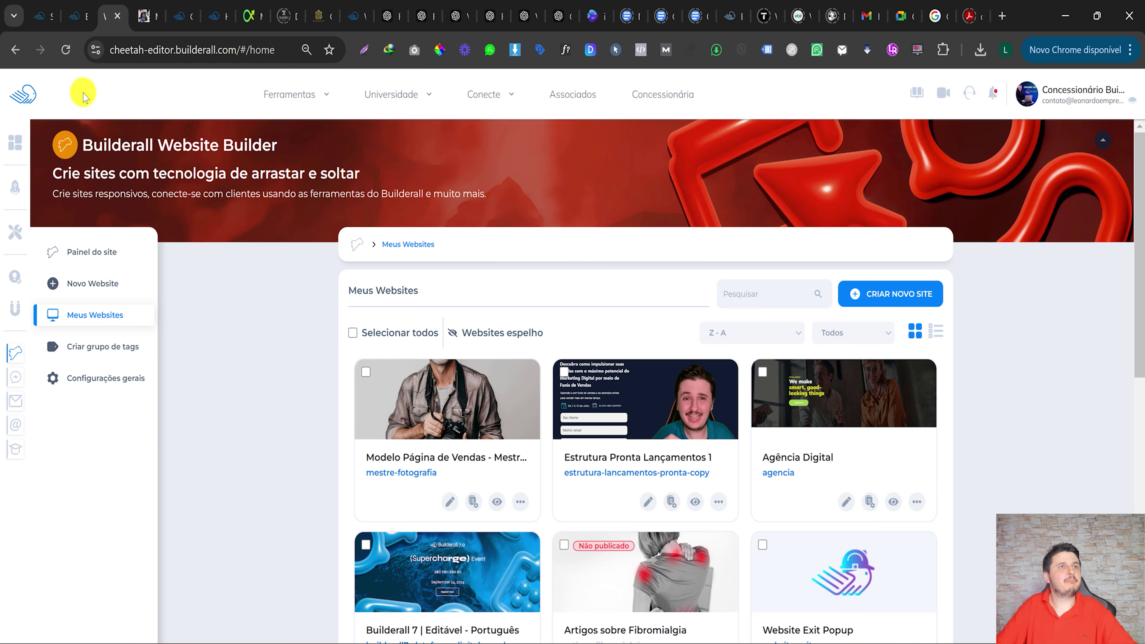
Scroll the Meus Websites list, then go to the Builderall office home via the logo.
{"action": "scroll", "coordinate": [406, 460], "scroll_direction": "down", "scroll_amount": 5}
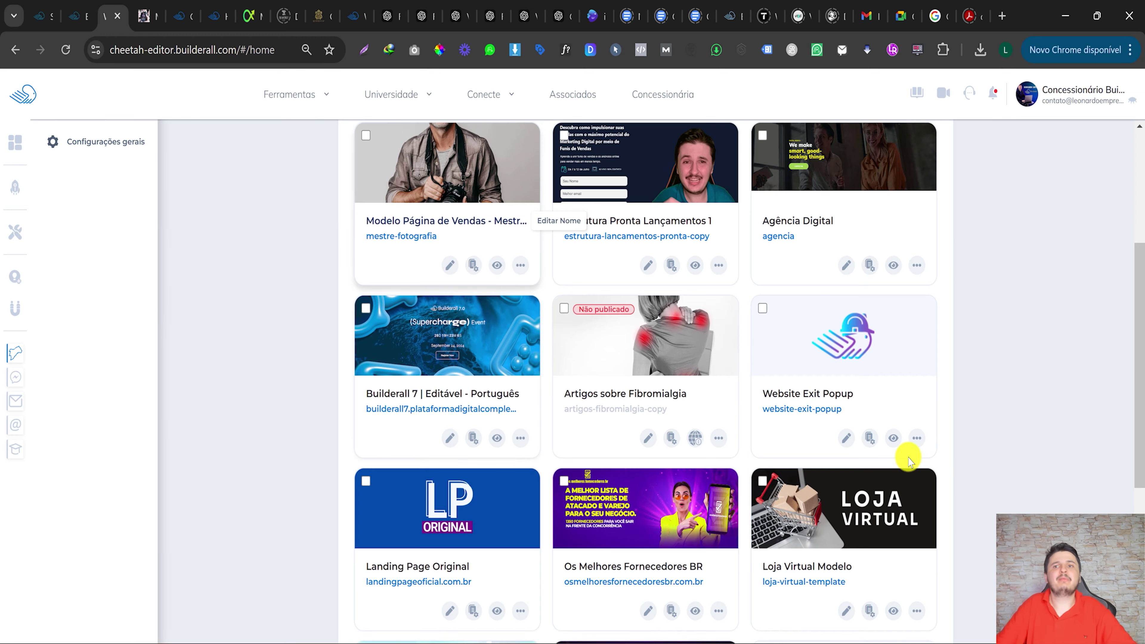
{"action": "scroll", "coordinate": [908, 461], "scroll_direction": "down", "scroll_amount": 3}
{"action": "scroll", "coordinate": [485, 332], "scroll_direction": "up", "scroll_amount": 8}
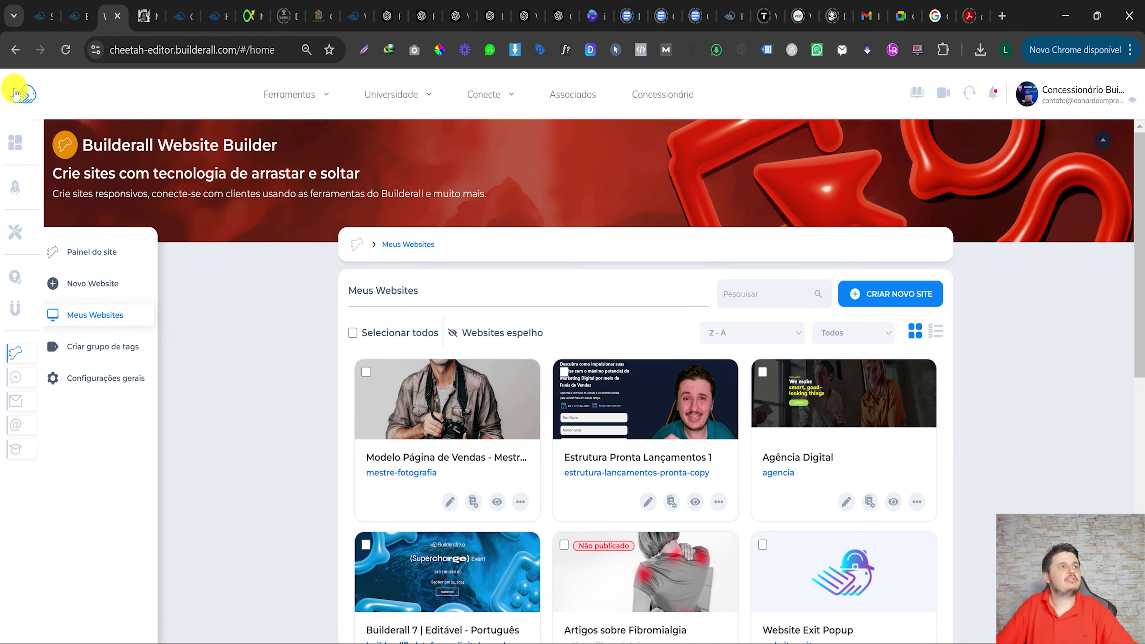
{"action": "left_click", "coordinate": [16, 93]}
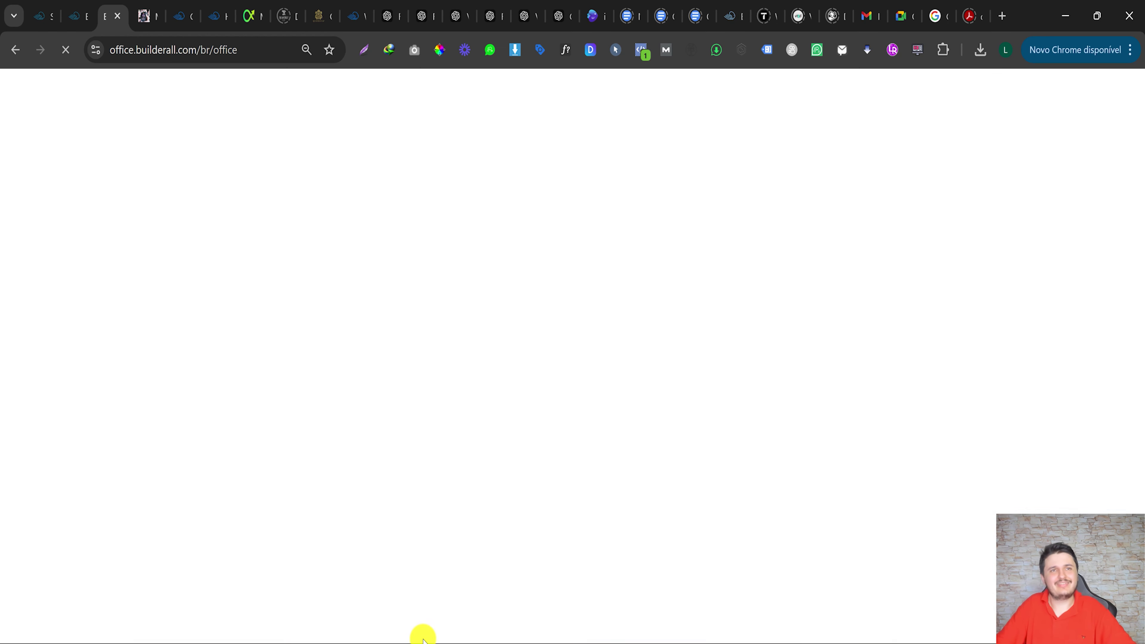